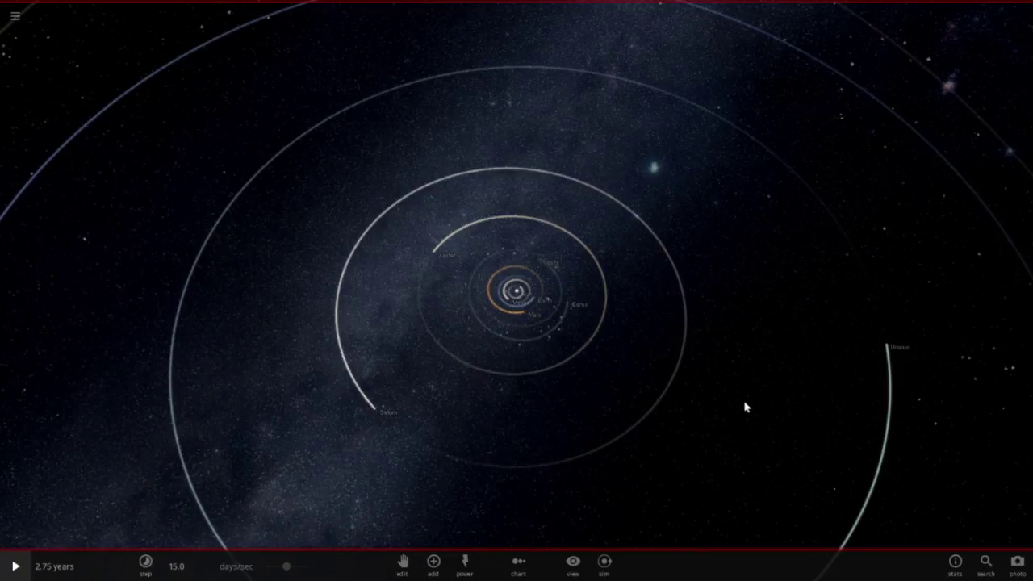
# Examine the solar system's planetary orbits and the outer belt of small bodies from several angles and distances.
pyautogui.moveTo(749, 433); pyautogui.dragTo(683, 396)
pyautogui.scroll(-4, 766, 347)
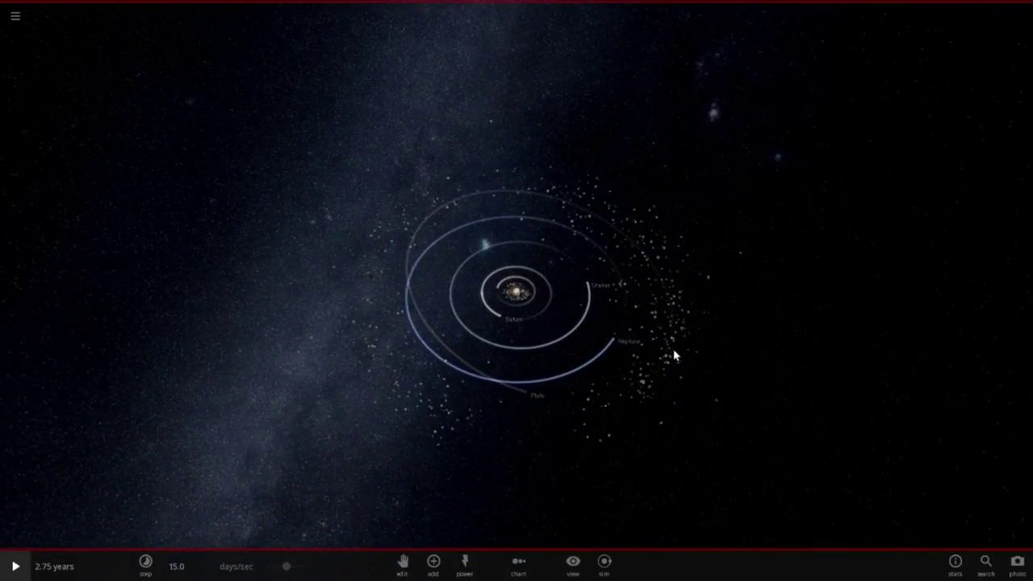
pyautogui.moveTo(733, 359); pyautogui.dragTo(745, 374)
pyautogui.scroll(3, 744, 369)
pyautogui.scroll(4, 743, 368)
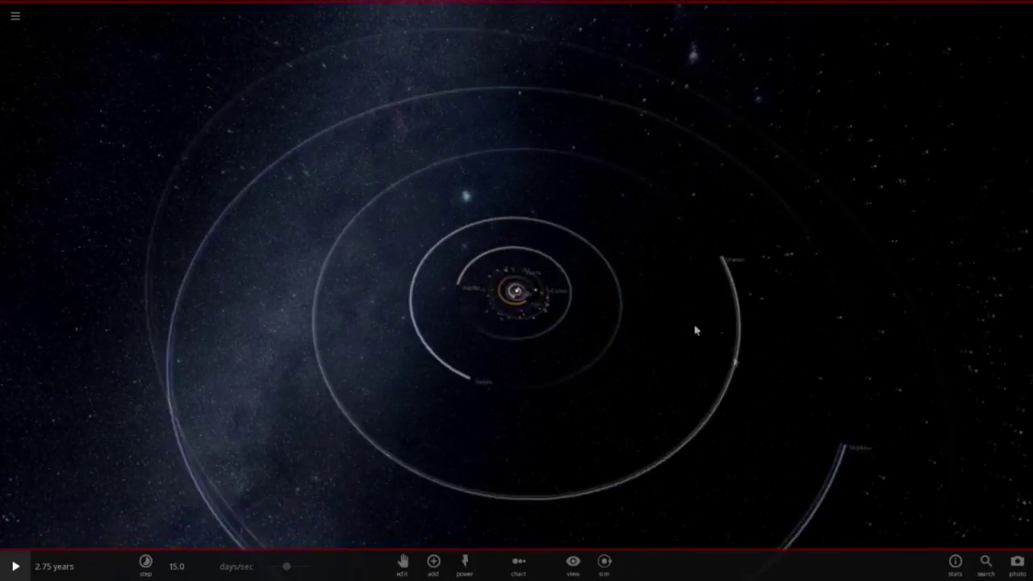
pyautogui.moveTo(694, 330); pyautogui.dragTo(653, 369)
pyautogui.scroll(-5, 652, 284)
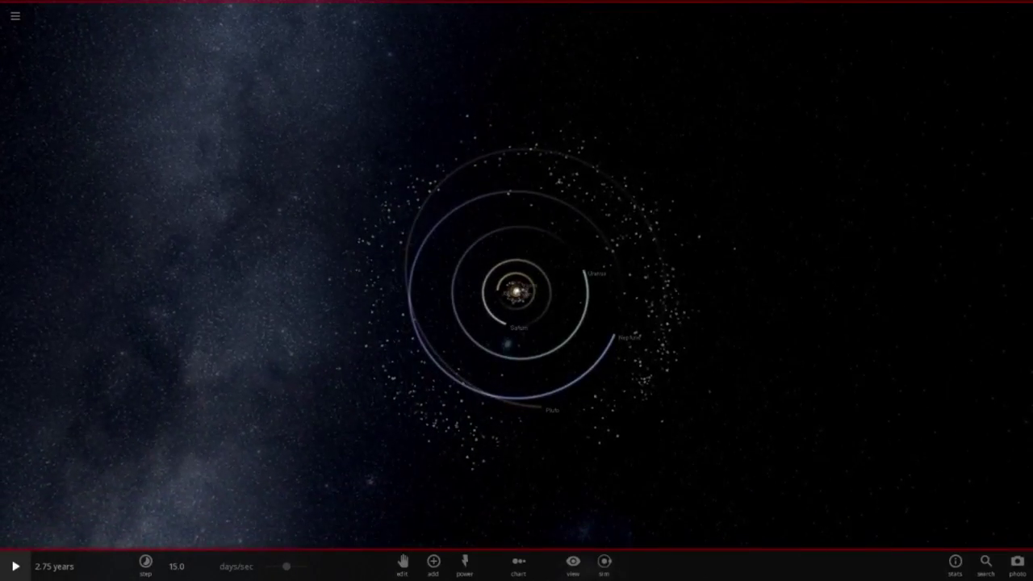
# Add a second Sun in orbit mode about 99 AU from the central Sun, outside the outer belt.
pyautogui.click(401, 563)
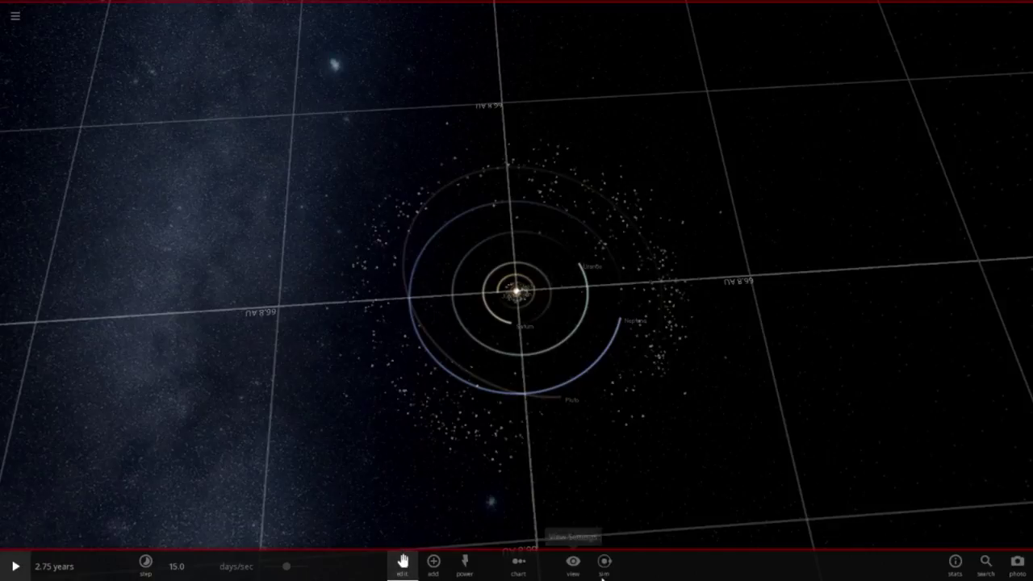
pyautogui.click(432, 564)
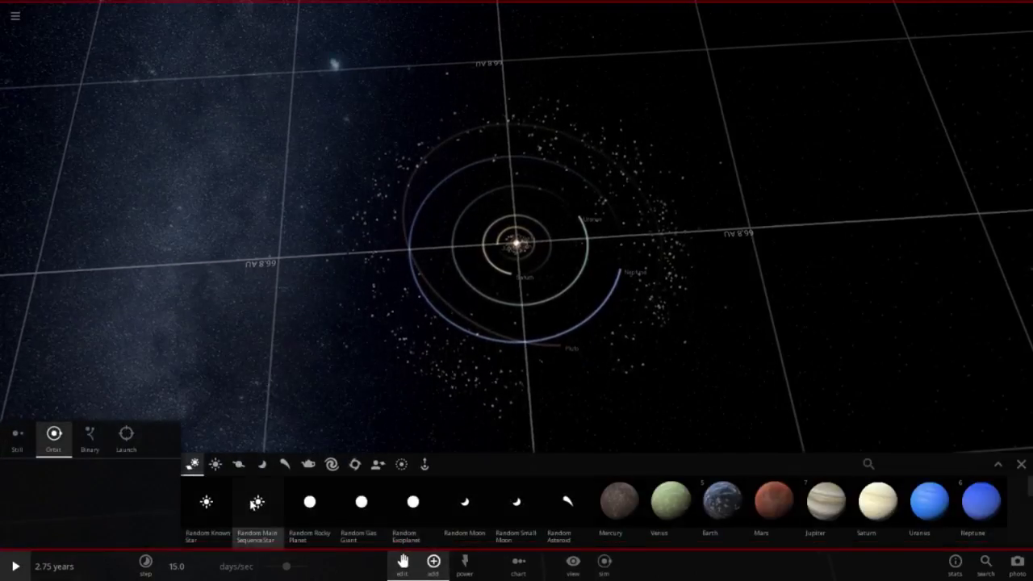
pyautogui.click(215, 464)
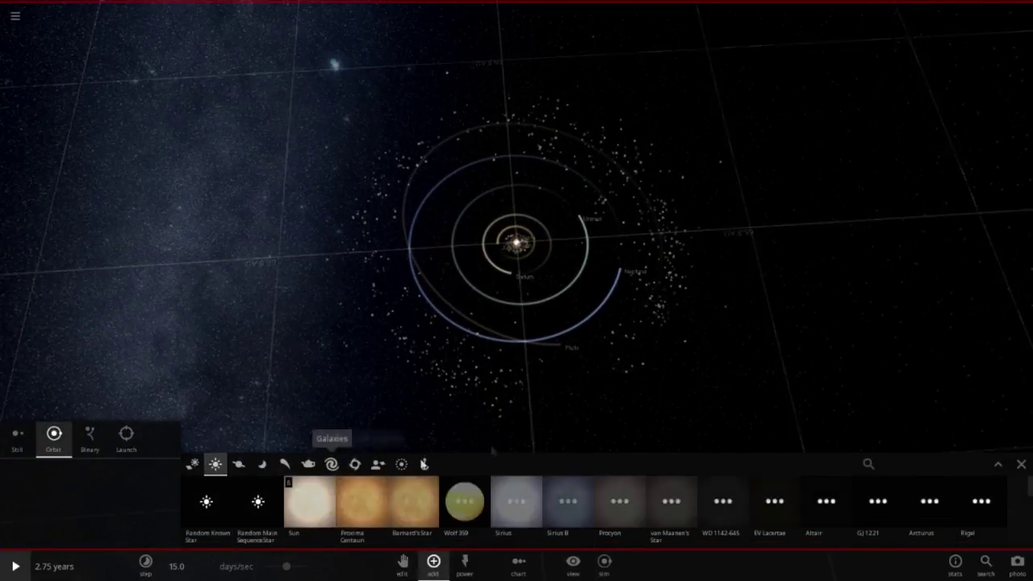
pyautogui.moveTo(319, 507)
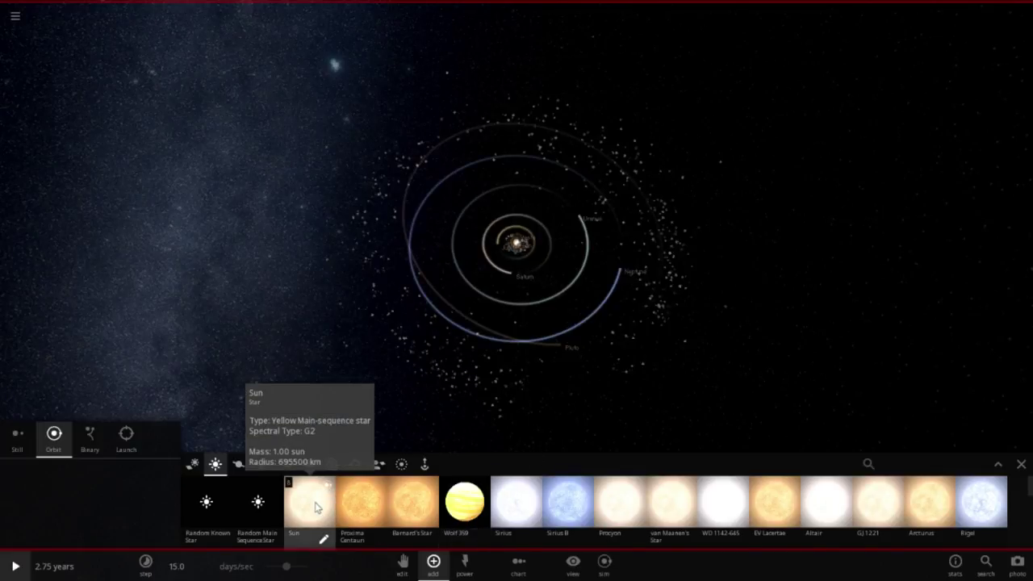
pyautogui.click(314, 507)
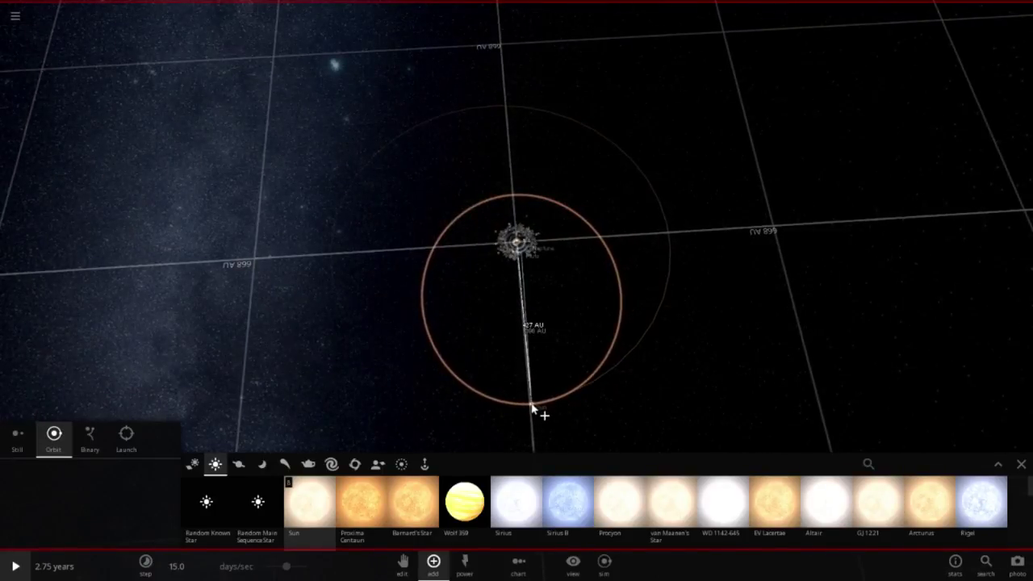
pyautogui.scroll(5, 529, 392)
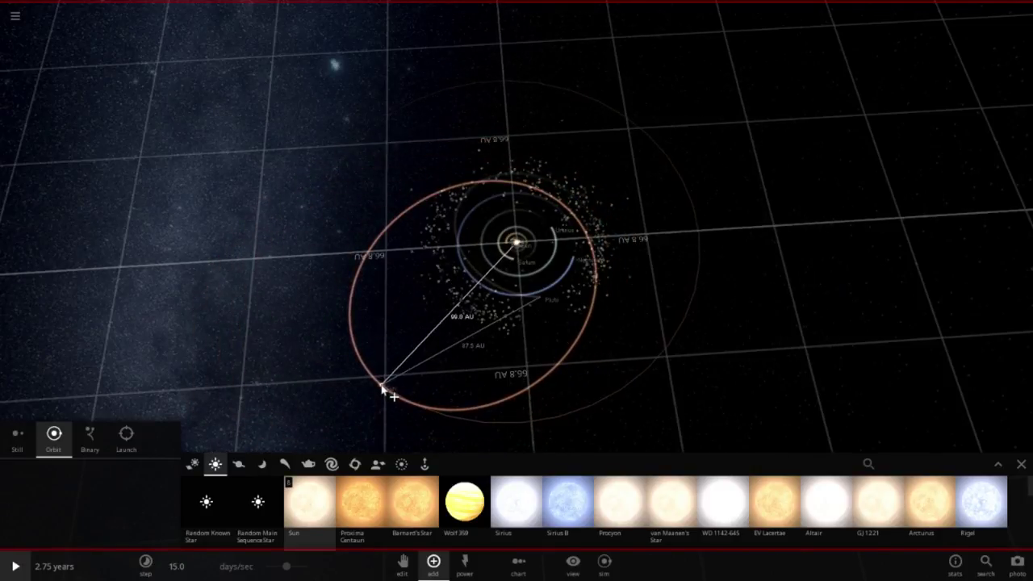
pyautogui.click(383, 391)
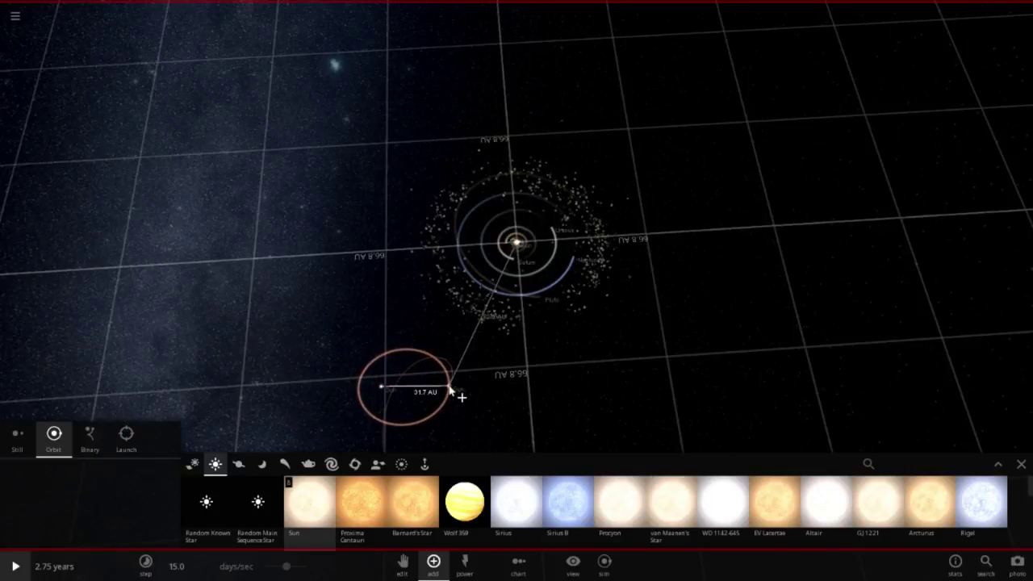
# Select the newly added Sun for editing, open its full properties and nudge its position slightly.
pyautogui.click(401, 560)
pyautogui.click(380, 437)
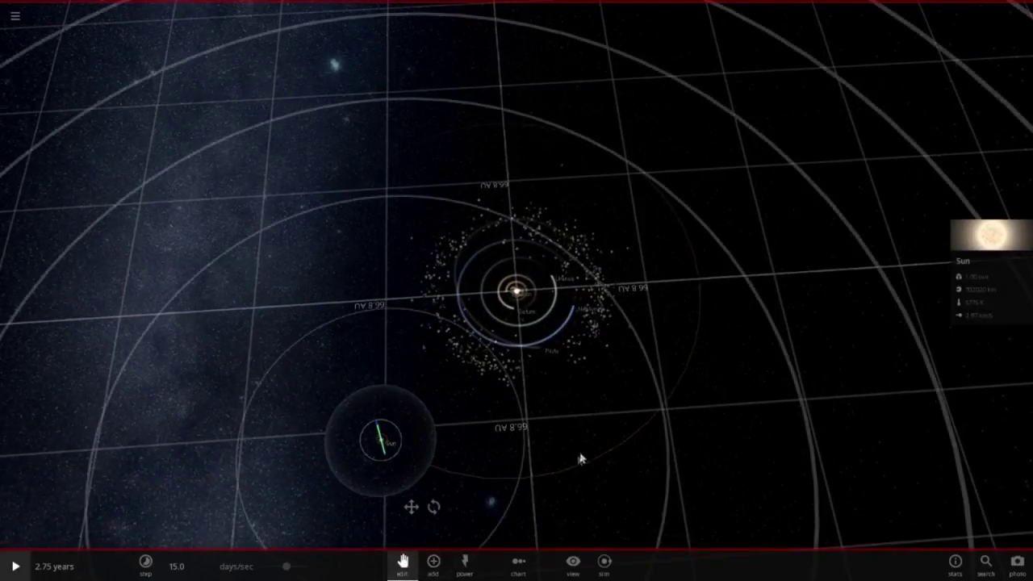
pyautogui.scroll(-3, 709, 311)
pyautogui.scroll(8, 709, 311)
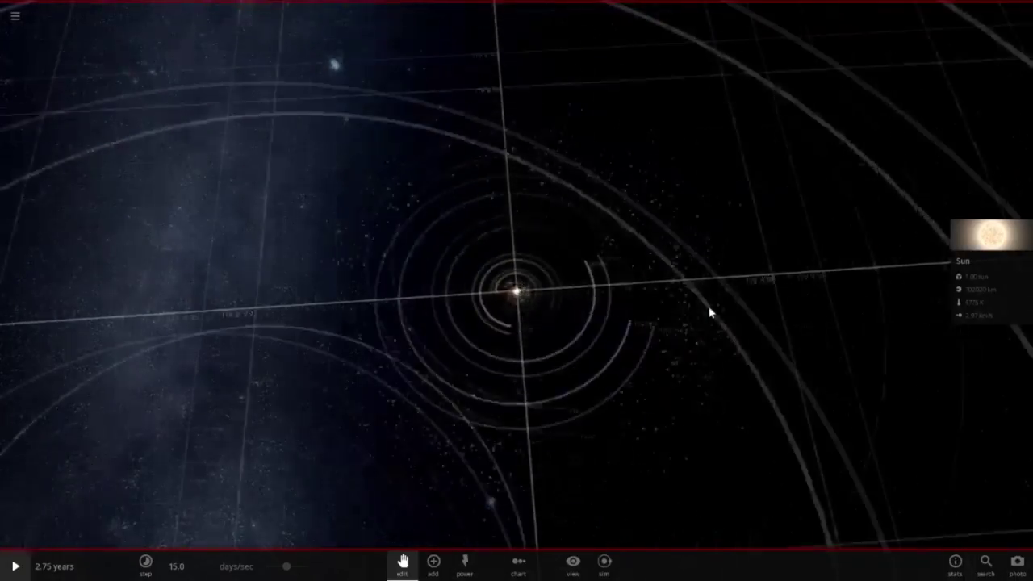
pyautogui.scroll(-4, 710, 312)
pyautogui.scroll(-5, 710, 311)
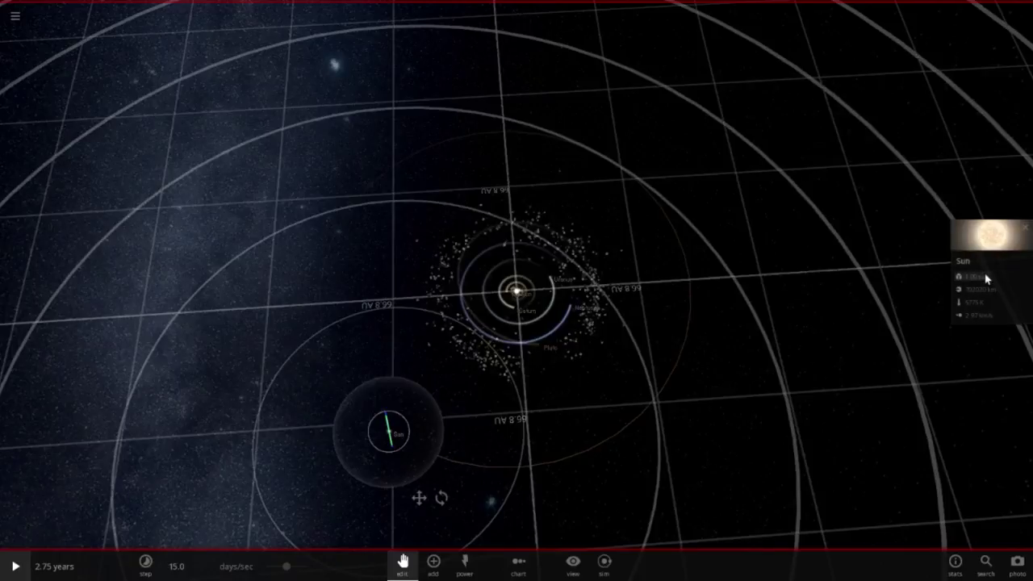
pyautogui.click(984, 278)
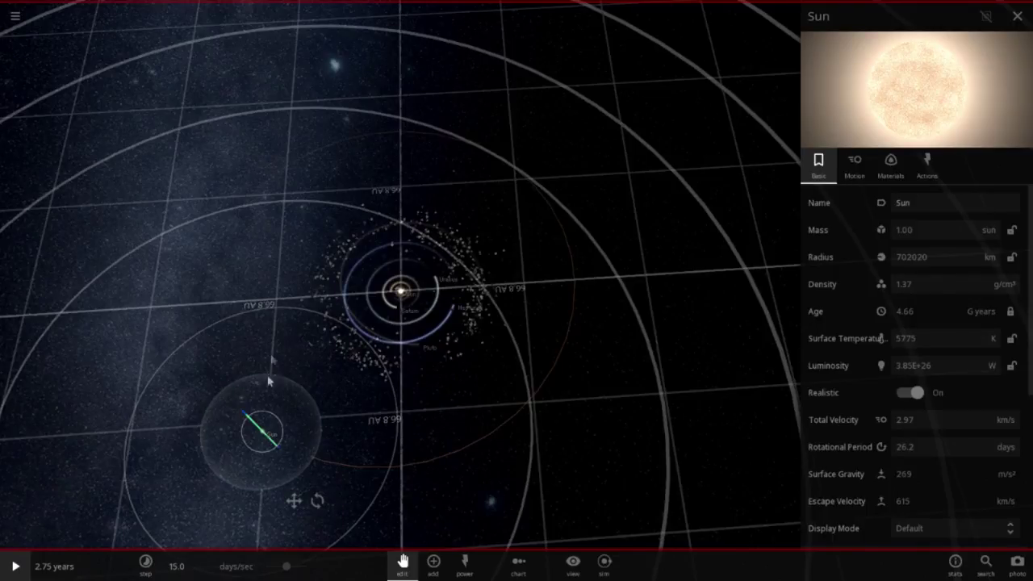
pyautogui.moveTo(274, 444); pyautogui.dragTo(275, 437)
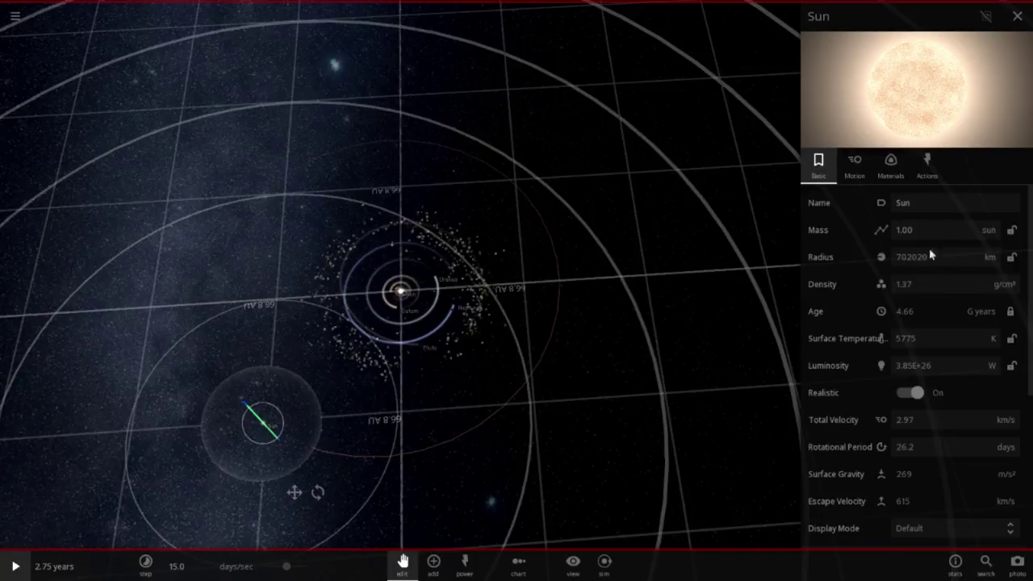
# Set the added Sun's total velocity to 10 km/s in its motion properties.
pyautogui.click(854, 164)
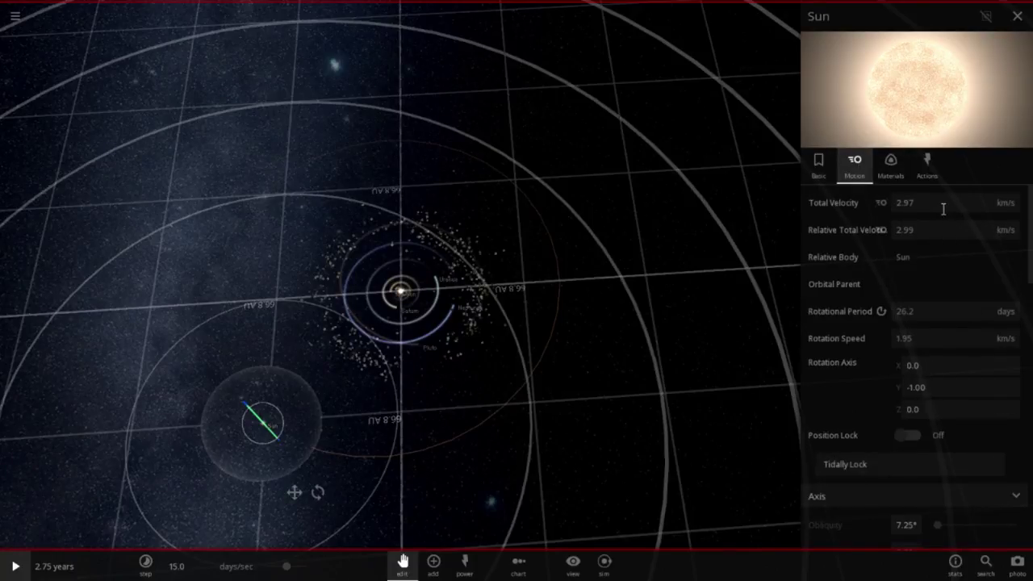
pyautogui.click(942, 209)
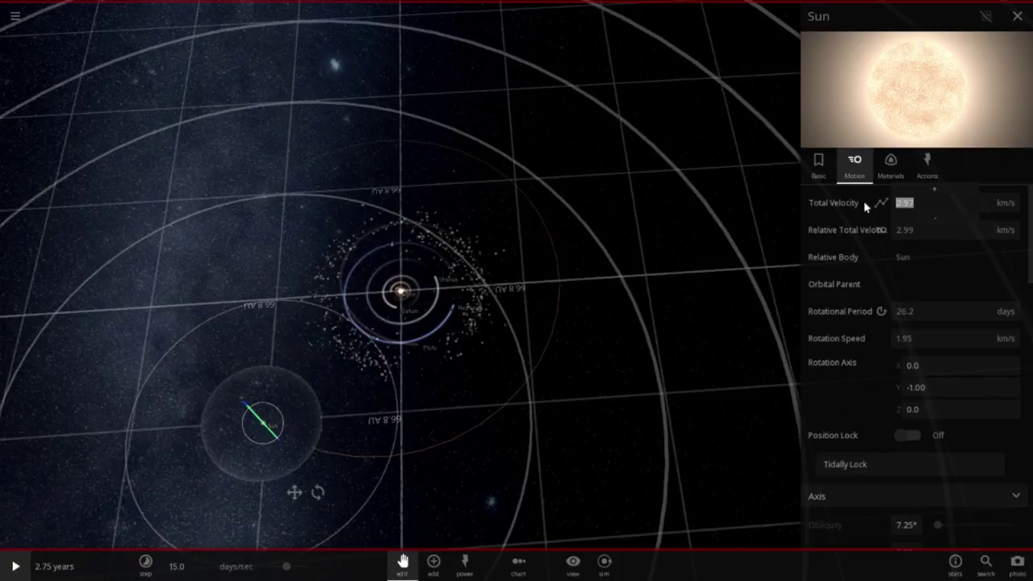
pyautogui.click(928, 228)
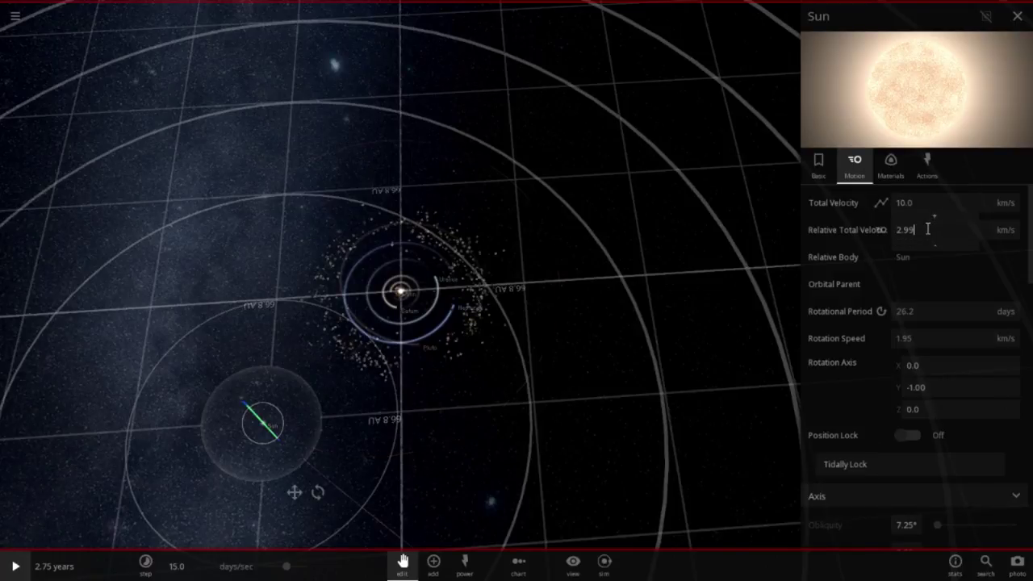
# Move the added Sun sideways across the grid to a new starting point outside the outer belt.
pyautogui.moveTo(552, 405); pyautogui.dragTo(310, 497)
pyautogui.scroll(-4, 601, 395)
pyautogui.scroll(3, 575, 409)
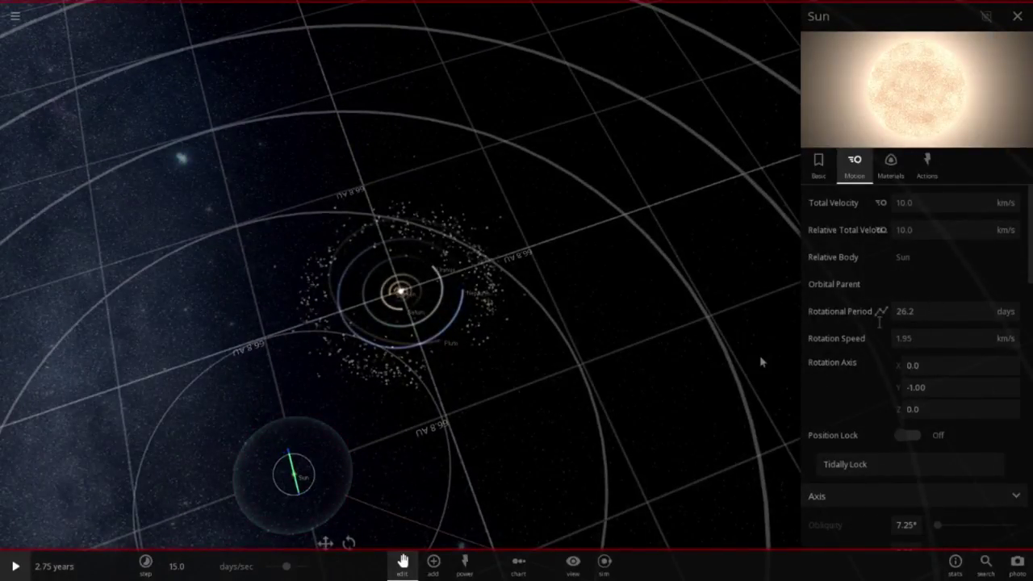
pyautogui.moveTo(563, 434); pyautogui.dragTo(547, 291)
pyautogui.scroll(4, 547, 292)
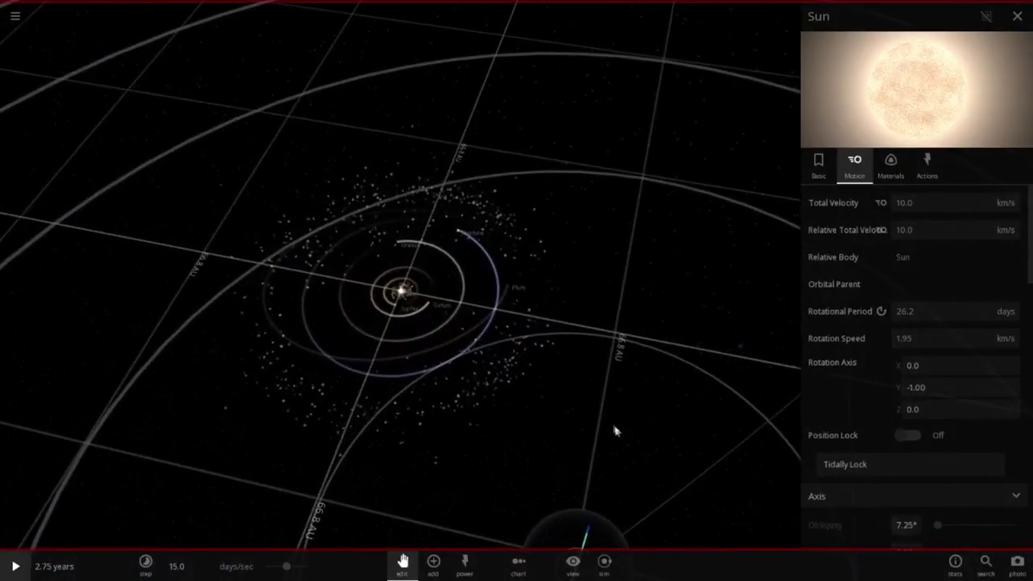
pyautogui.scroll(-5, 617, 431)
pyautogui.scroll(-3, 931, 357)
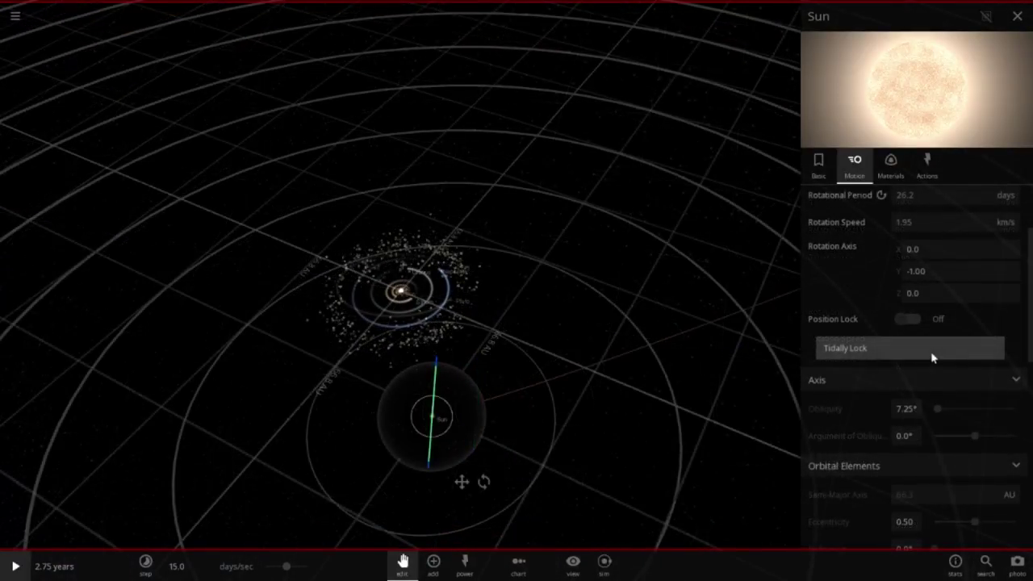
pyautogui.moveTo(432, 417); pyautogui.dragTo(170, 413)
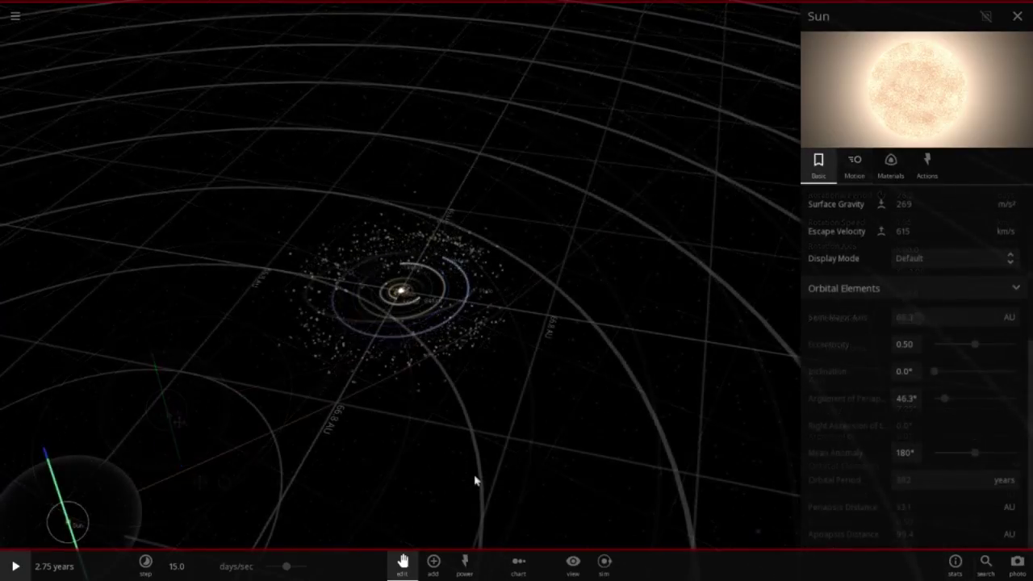
# Set the simulation speed to 30 days/sec and start the simulation.
pyautogui.moveTo(474, 480); pyautogui.dragTo(583, 440)
pyautogui.scroll(-3, 584, 440)
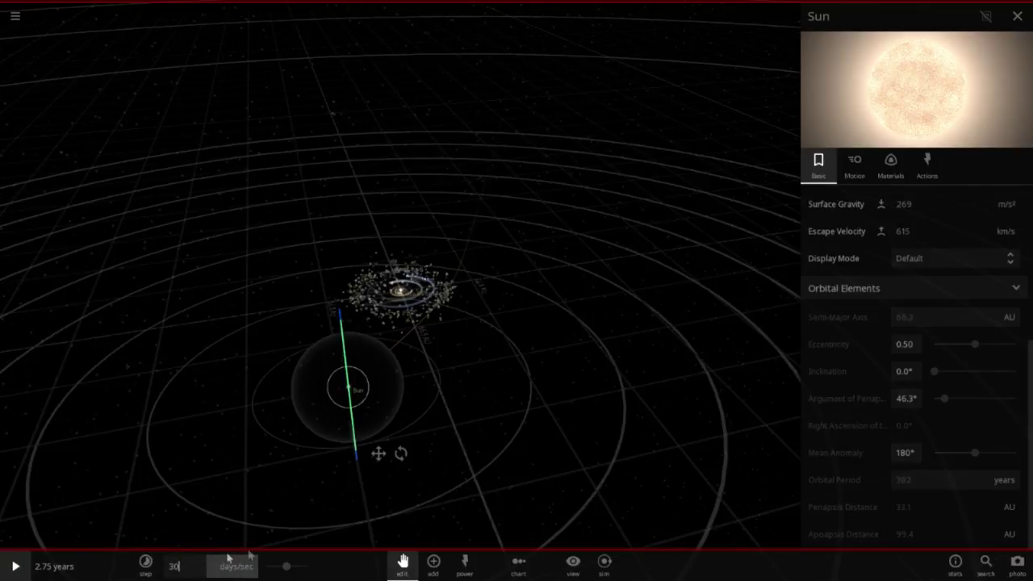
pyautogui.moveTo(595, 319); pyautogui.dragTo(668, 427)
pyautogui.scroll(6, 585, 411)
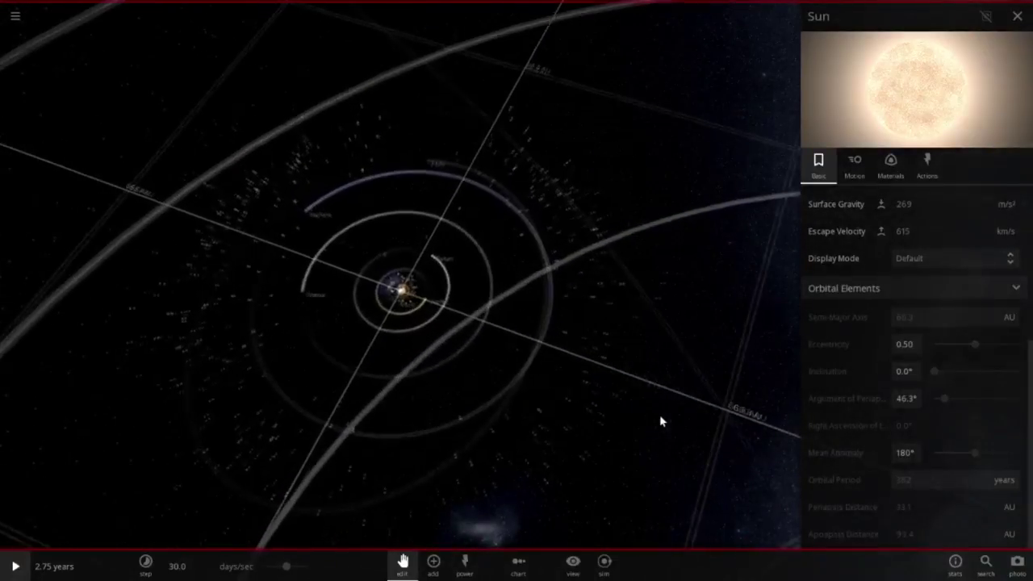
pyautogui.click(16, 569)
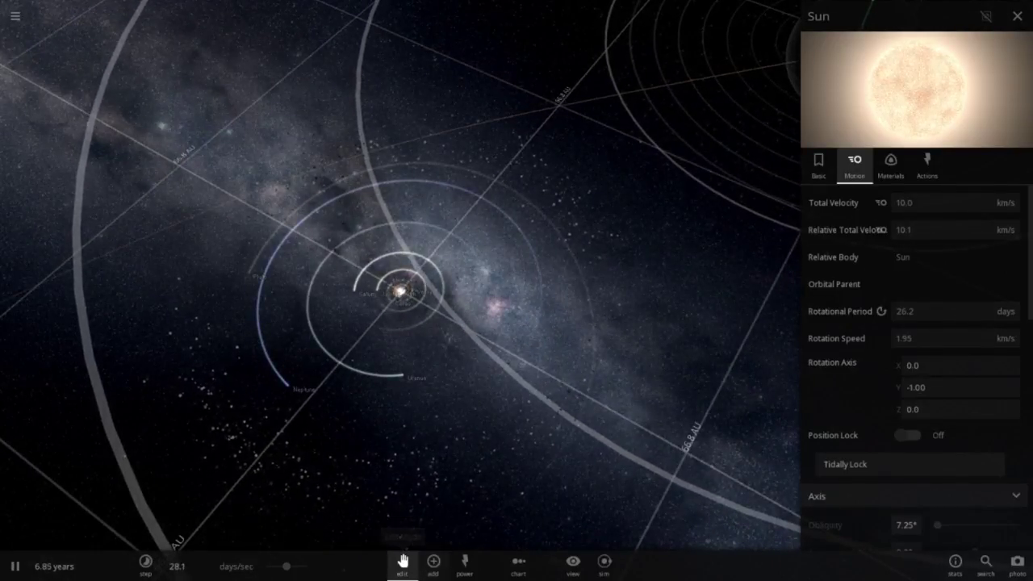
# Change the simulation speed unit to months/sec and follow the added Sun past the planets.
pyautogui.click(243, 567)
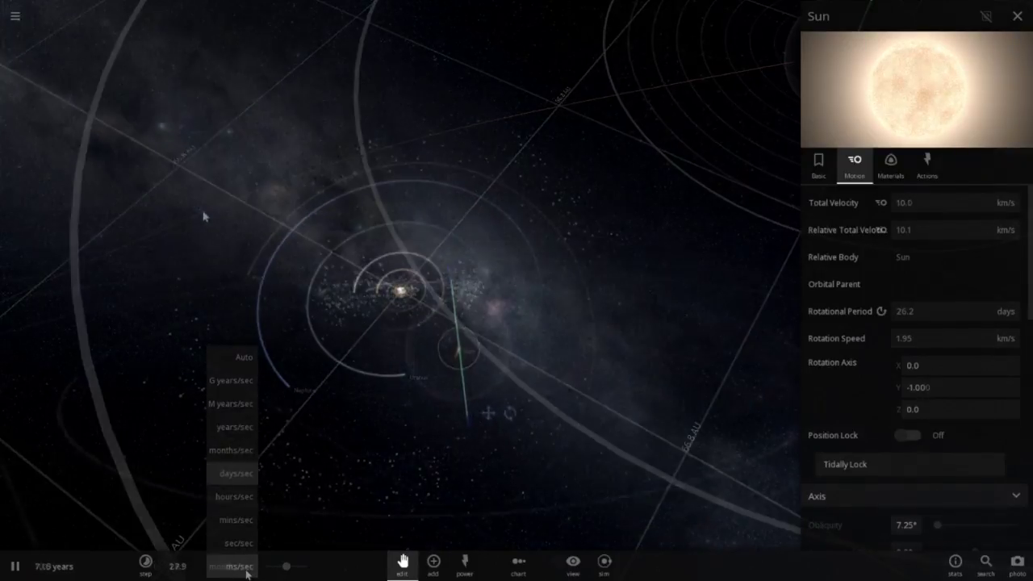
pyautogui.click(231, 450)
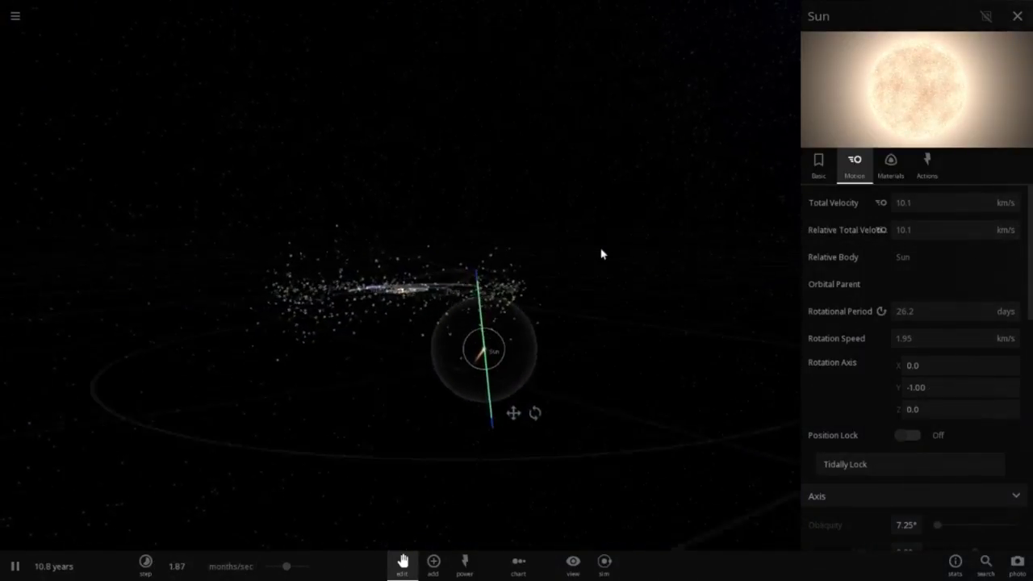
pyautogui.scroll(3, 601, 253)
pyautogui.moveTo(668, 320); pyautogui.dragTo(653, 288)
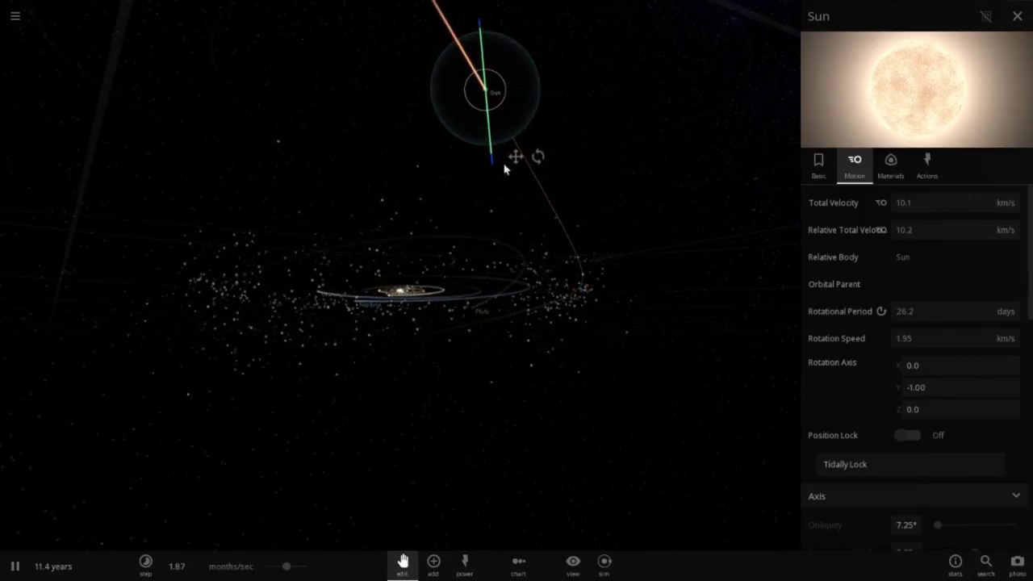
# Select the original Sun at the centre and inspect its motion together with the surrounding planetary orbits.
pyautogui.moveTo(588, 158); pyautogui.dragTo(403, 295)
pyautogui.click(404, 295)
pyautogui.scroll(5, 544, 343)
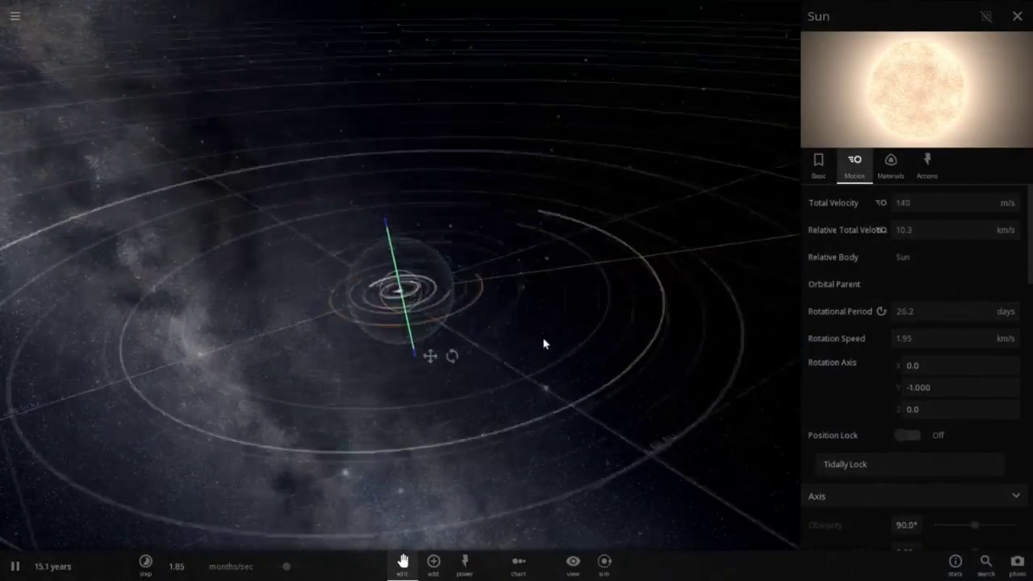
pyautogui.scroll(-5, 544, 345)
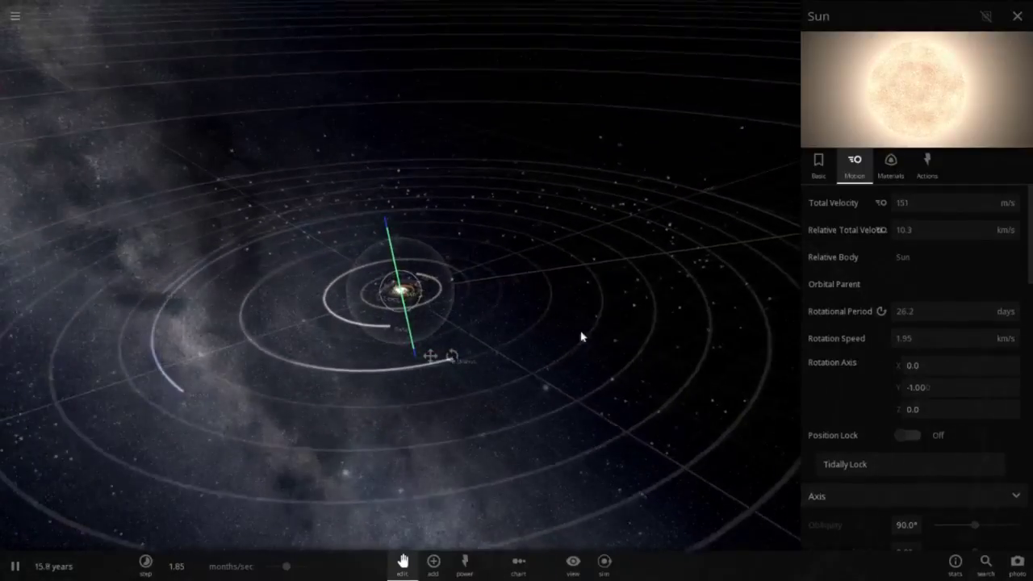
# Reselect the added Sun and examine its path relative to the solar system from several angles.
pyautogui.click(764, 239)
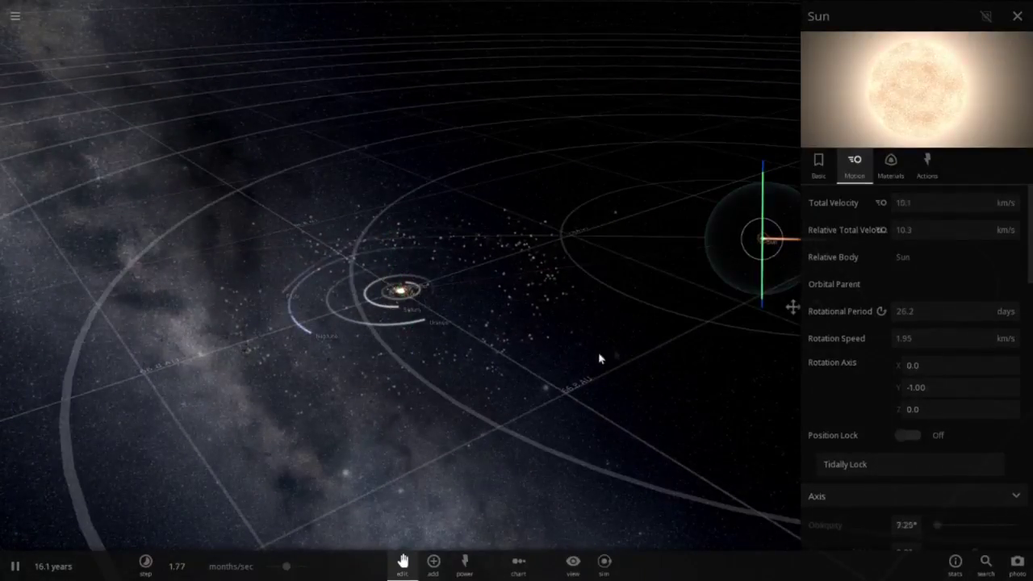
pyautogui.moveTo(598, 354); pyautogui.dragTo(660, 356)
pyautogui.scroll(3, 660, 360)
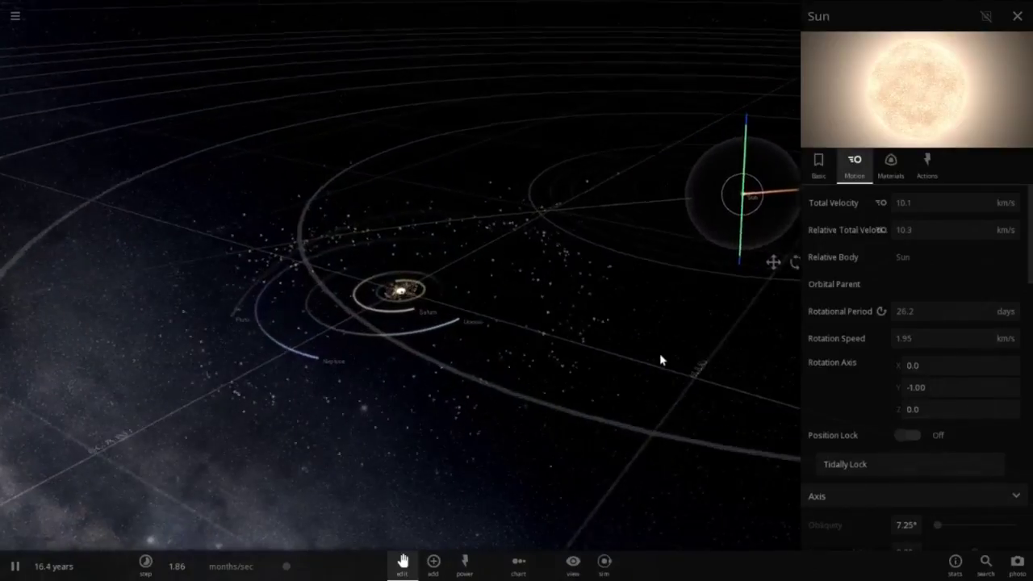
pyautogui.scroll(-5, 657, 355)
pyautogui.moveTo(661, 334); pyautogui.dragTo(613, 262)
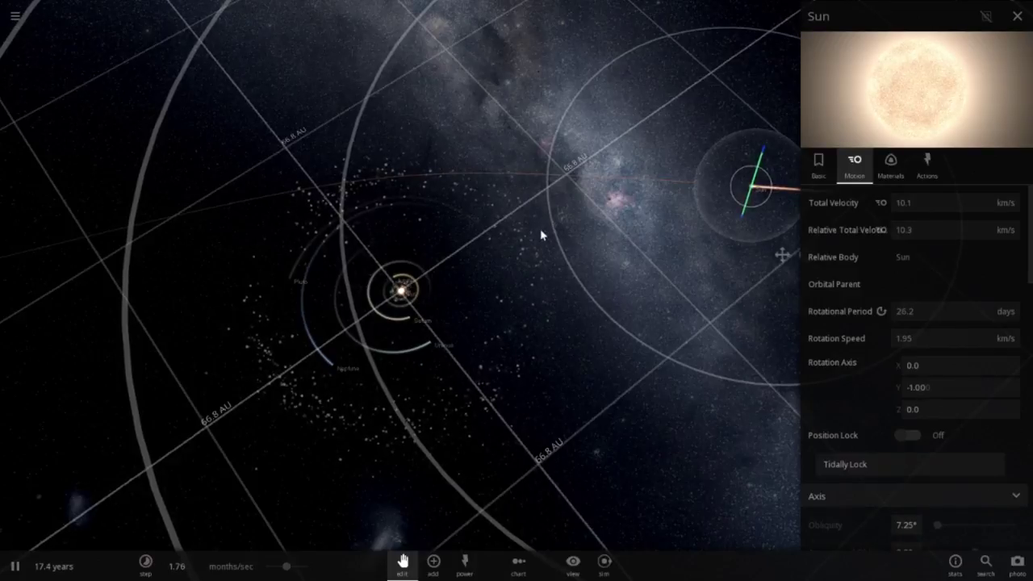
# Select Saturn and review the orbital elements in its motion properties.
pyautogui.moveTo(541, 234); pyautogui.dragTo(444, 282)
pyautogui.click(448, 282)
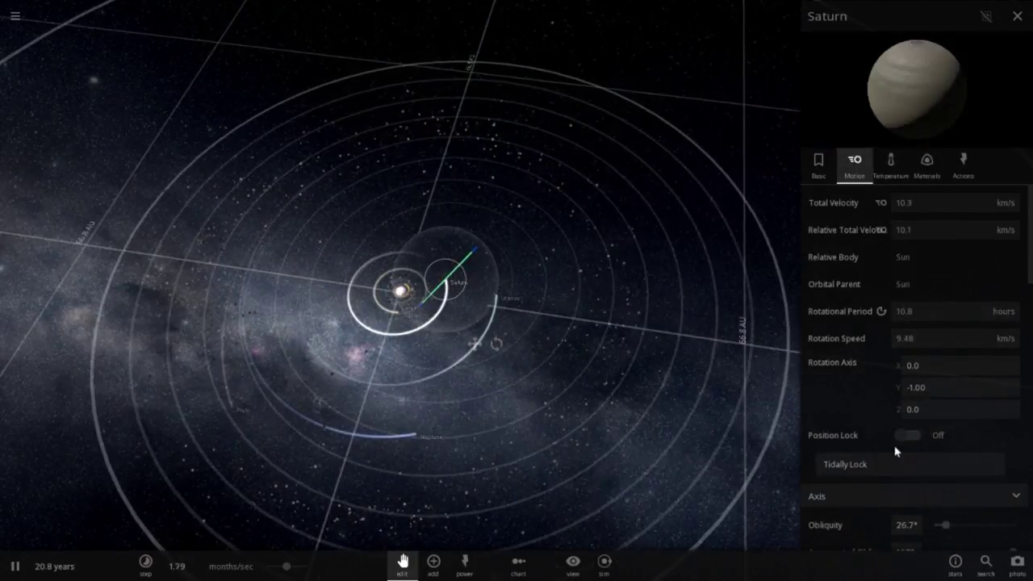
pyautogui.scroll(-8, 895, 451)
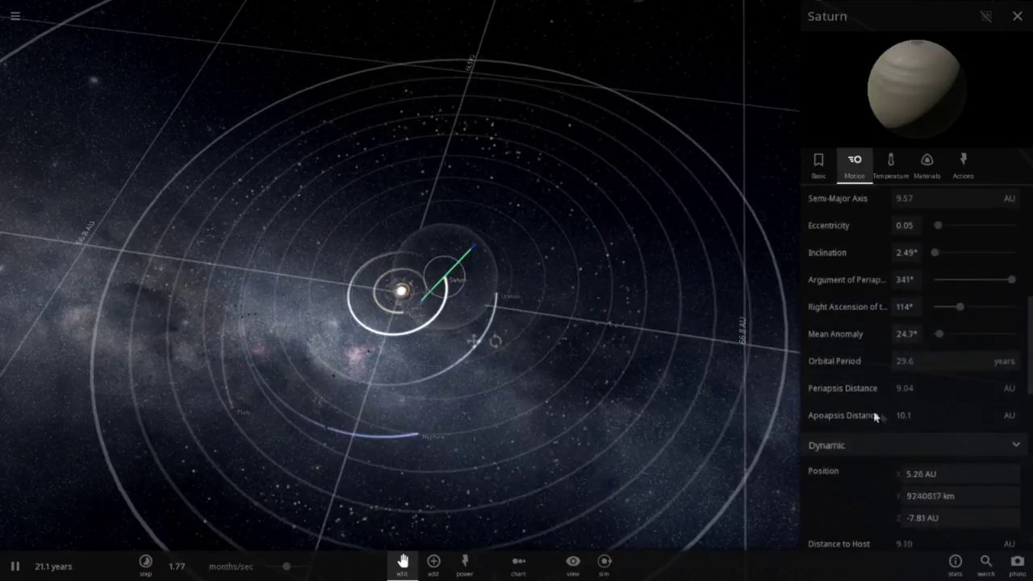
# Review Neptune's orbital elements and examine the trails of the inner planets around the original Sun.
pyautogui.scroll(3, 538, 414)
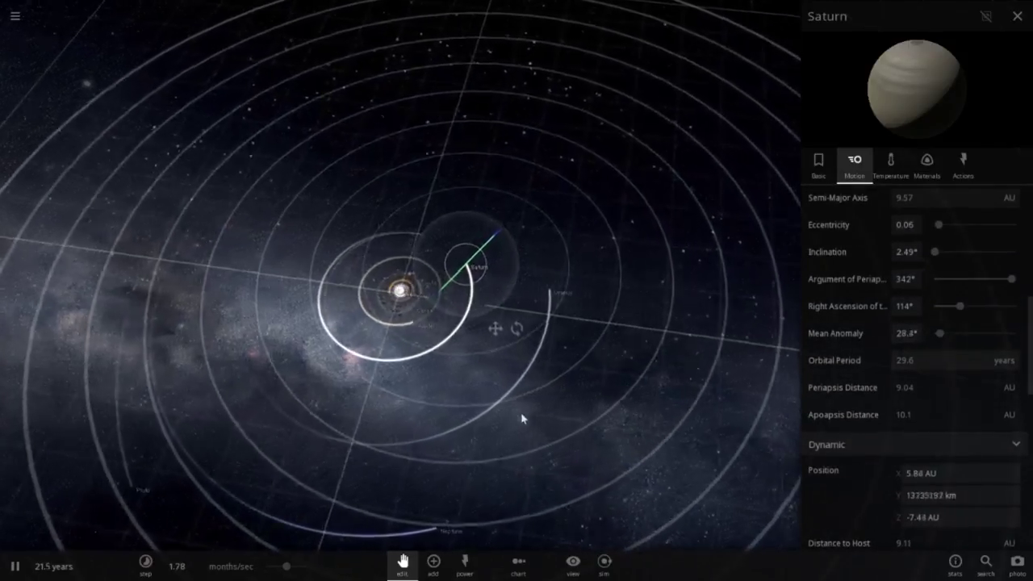
pyautogui.moveTo(521, 416); pyautogui.dragTo(553, 418)
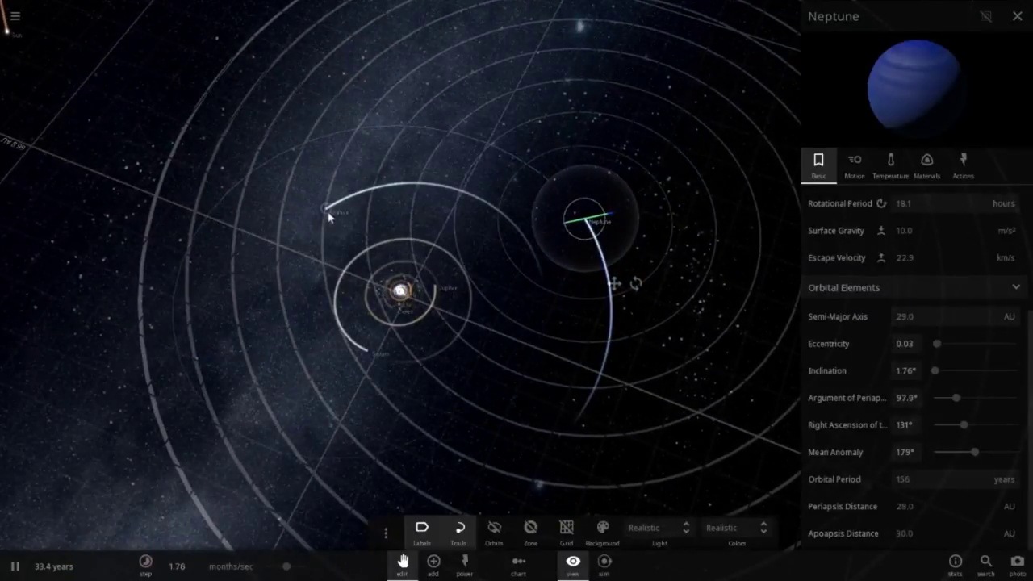
pyautogui.scroll(10, 465, 233)
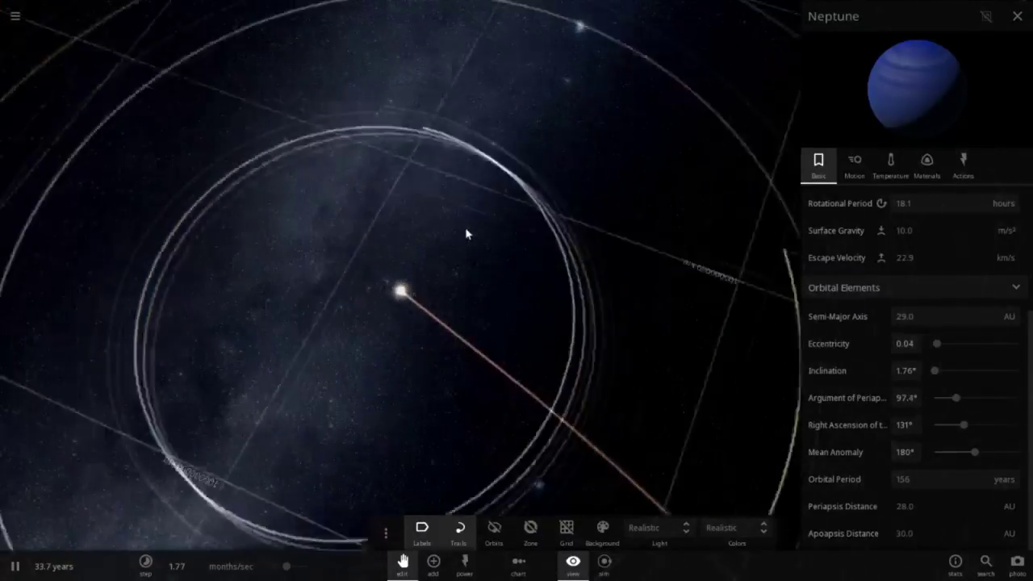
pyautogui.scroll(-1, 465, 234)
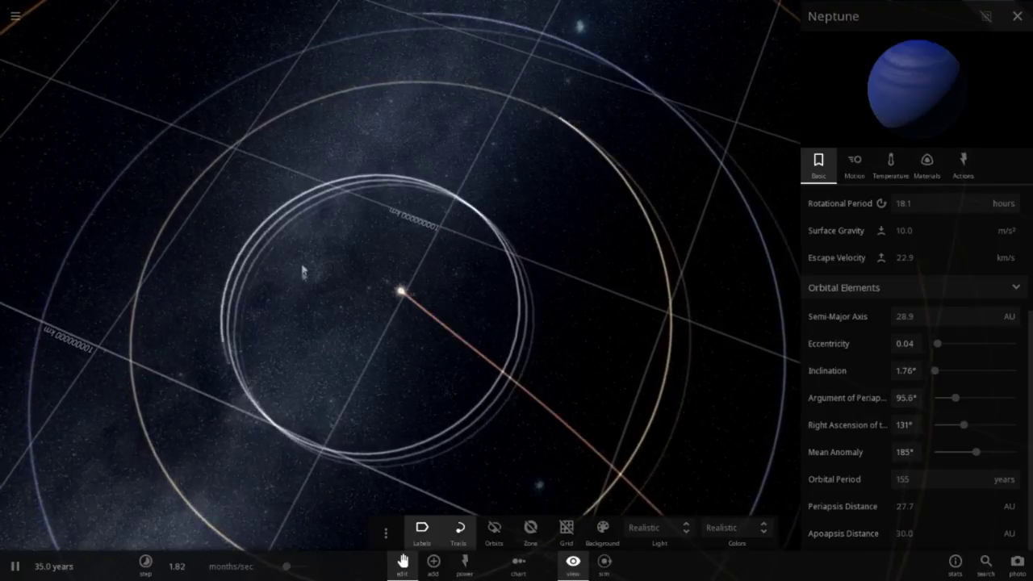
pyautogui.scroll(-5, 334, 287)
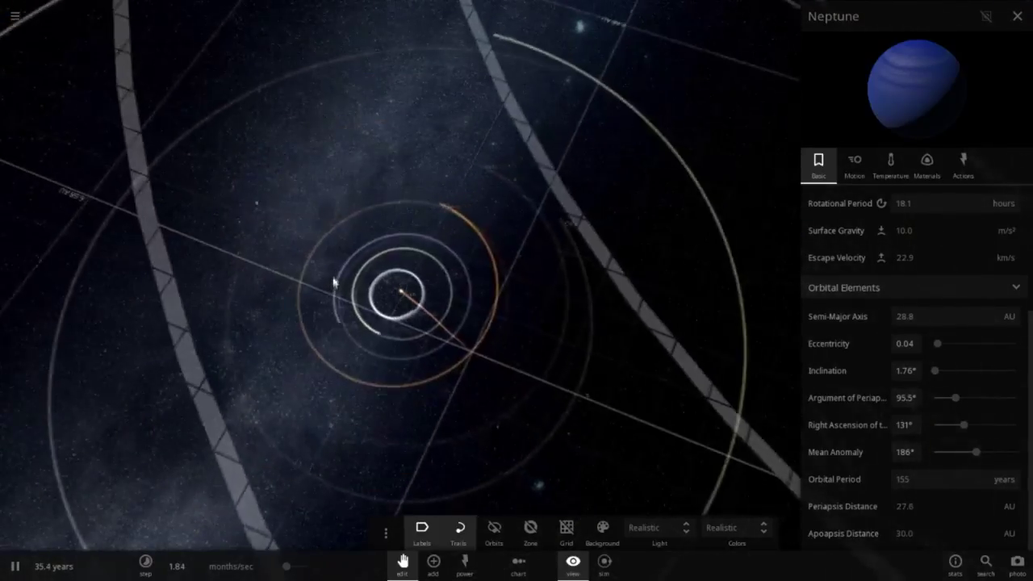
pyautogui.scroll(-5, 334, 281)
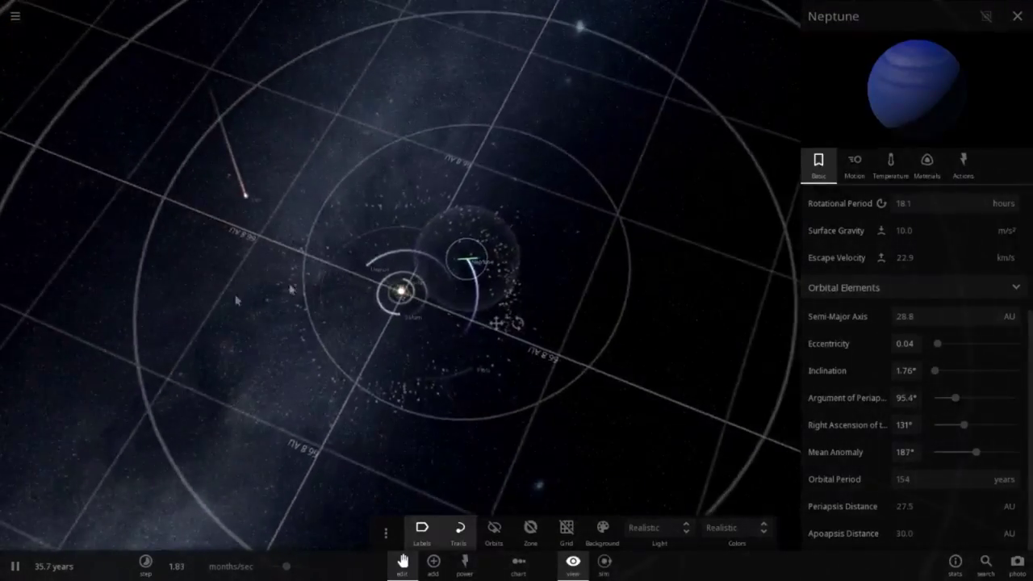
# Examine the added Sun's position relative to Neptune and the other outer planets from several angles.
pyautogui.moveTo(237, 300); pyautogui.dragTo(544, 300)
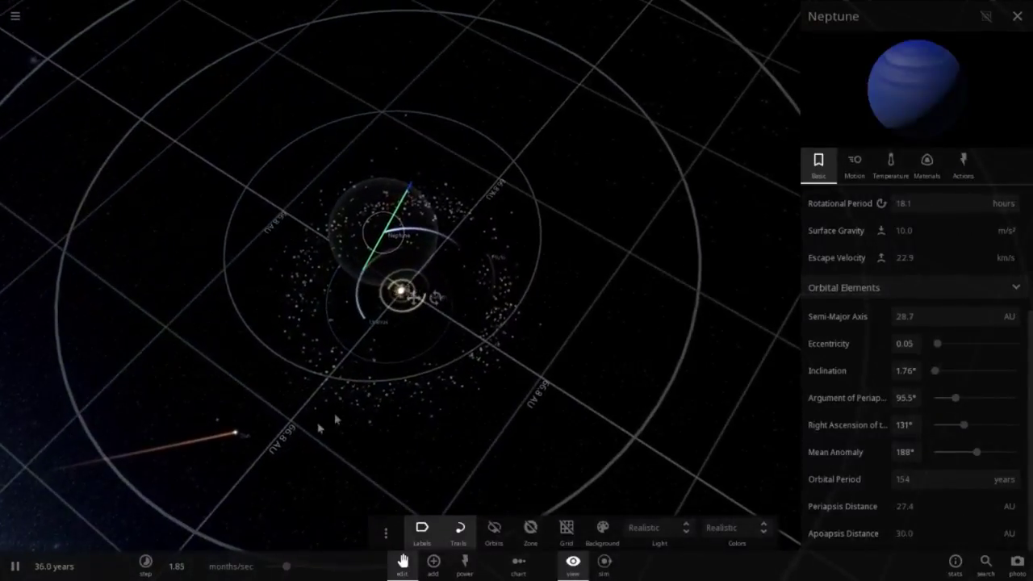
pyautogui.moveTo(384, 398); pyautogui.dragTo(543, 454)
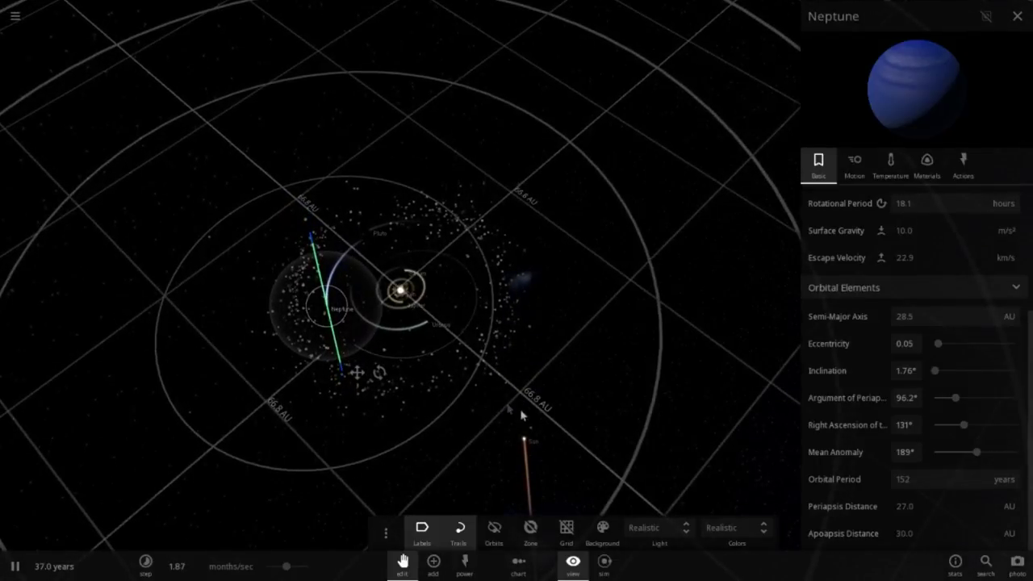
pyautogui.moveTo(520, 415); pyautogui.dragTo(489, 453)
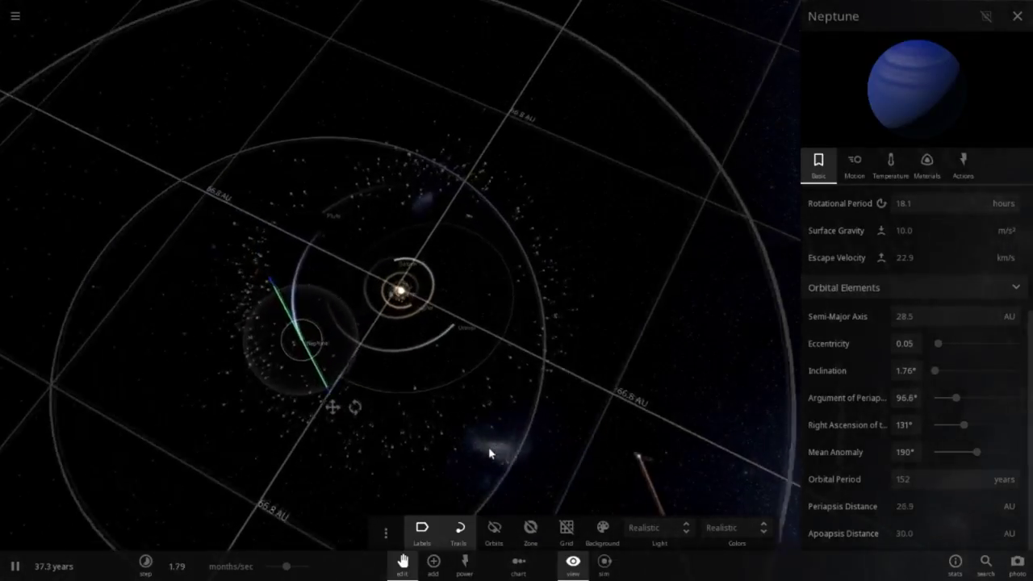
# Select the added Sun and look through its materials, actions and basic properties.
pyautogui.click(613, 309)
pyautogui.moveTo(513, 377); pyautogui.dragTo(636, 364)
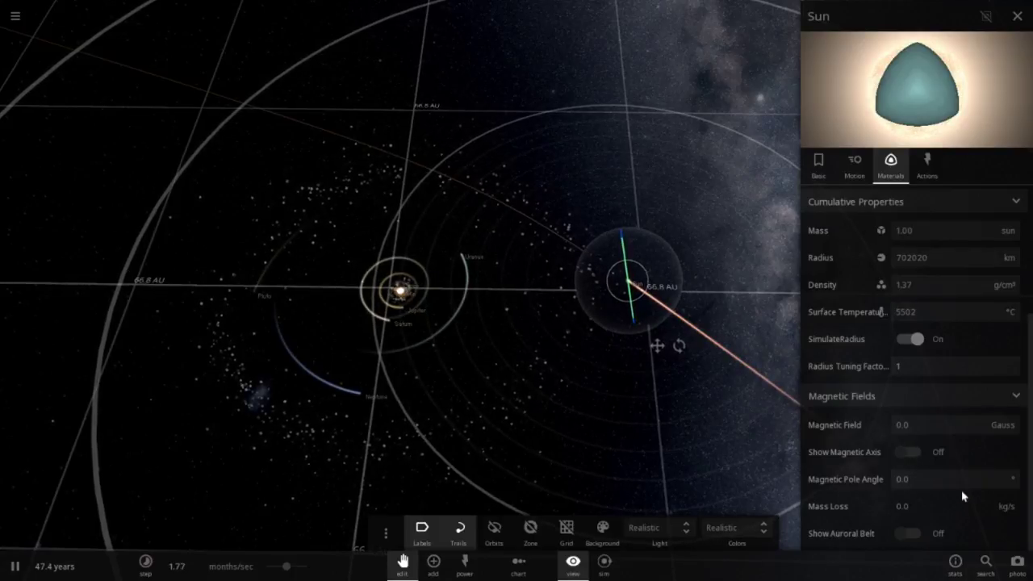
pyautogui.click(928, 161)
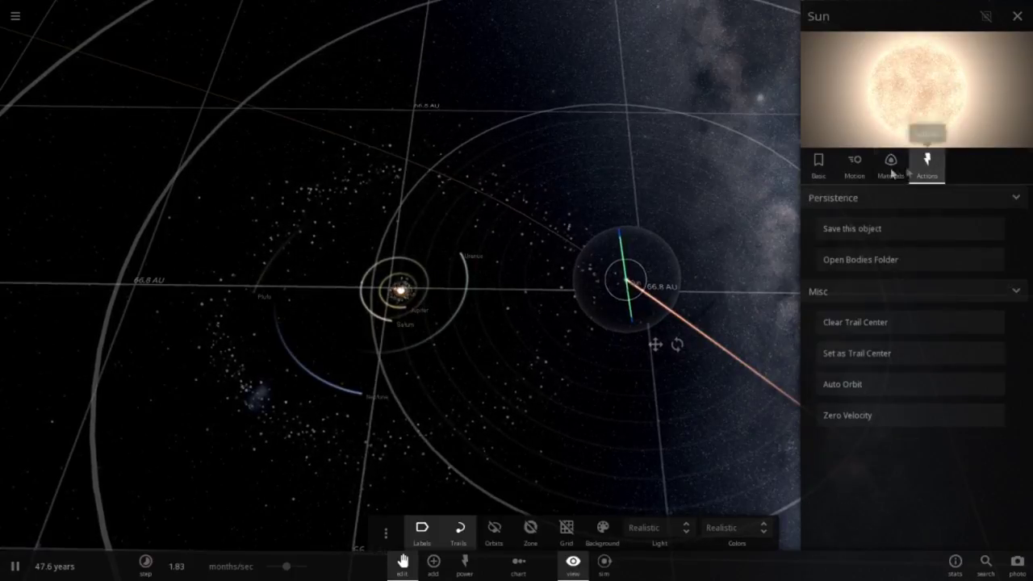
pyautogui.click(818, 163)
# Review the orbital elements of Uranus and Saturn in their basic properties.
pyautogui.moveTo(559, 329); pyautogui.dragTo(438, 168)
pyautogui.click(438, 169)
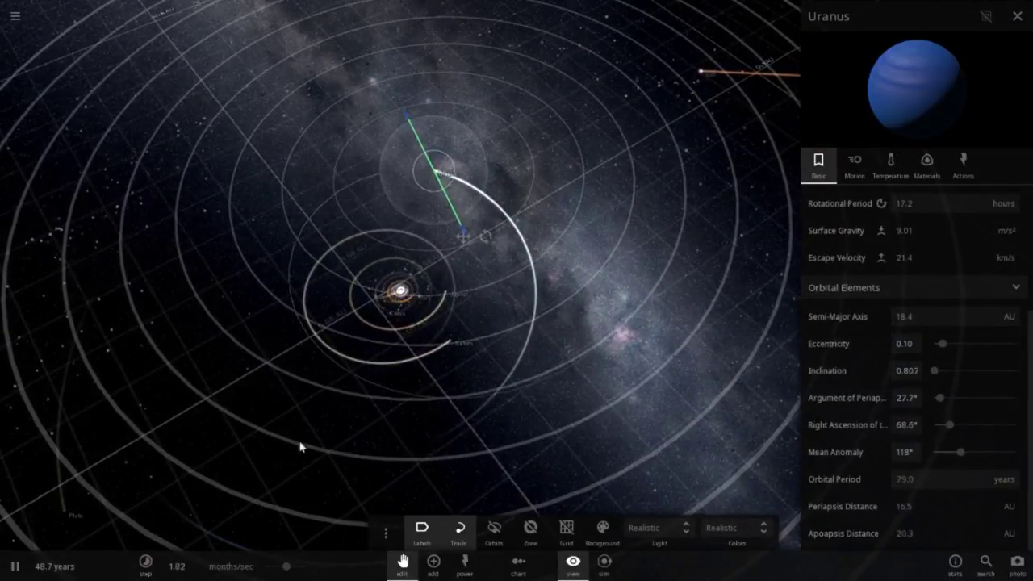
pyautogui.moveTo(299, 446); pyautogui.dragTo(363, 410)
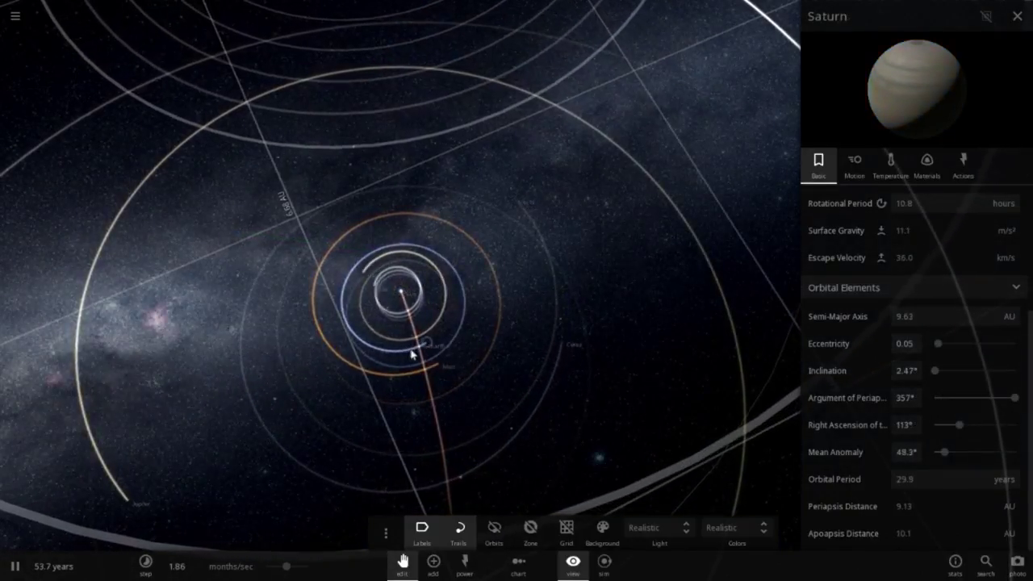
# Select Earth and review the orbital elements in its basic properties.
pyautogui.click(461, 304)
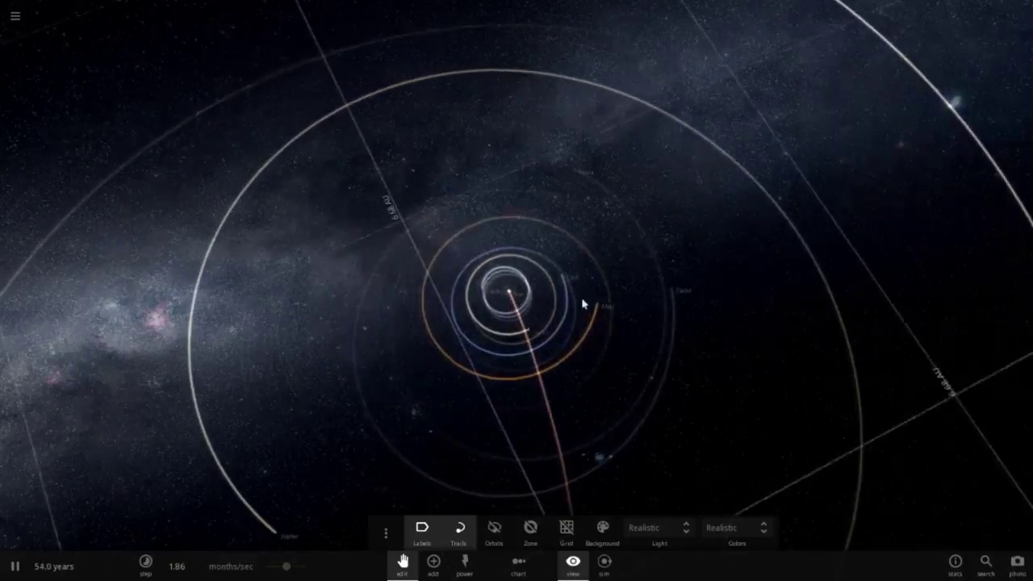
pyautogui.click(484, 259)
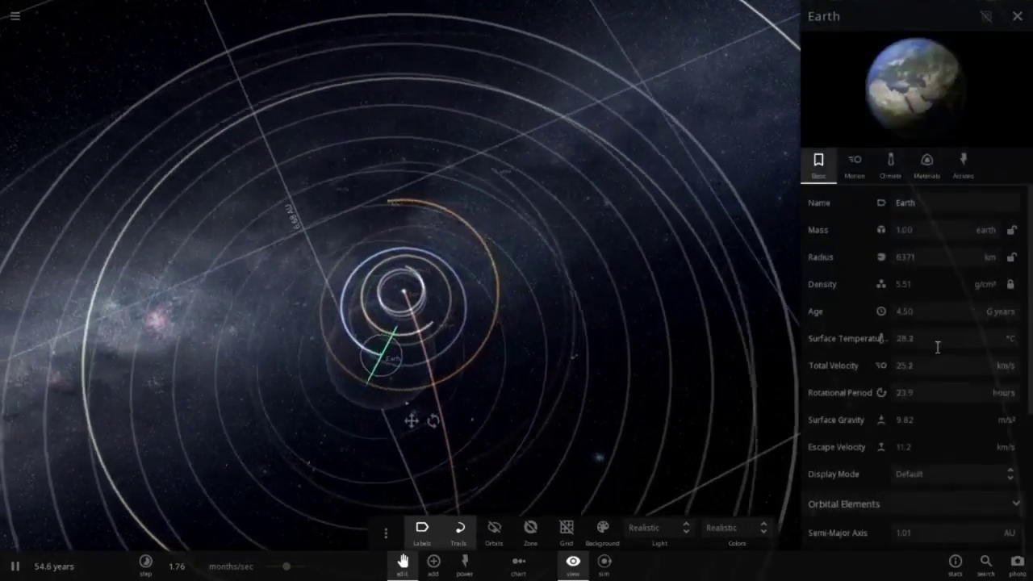
pyautogui.scroll(-5, 938, 347)
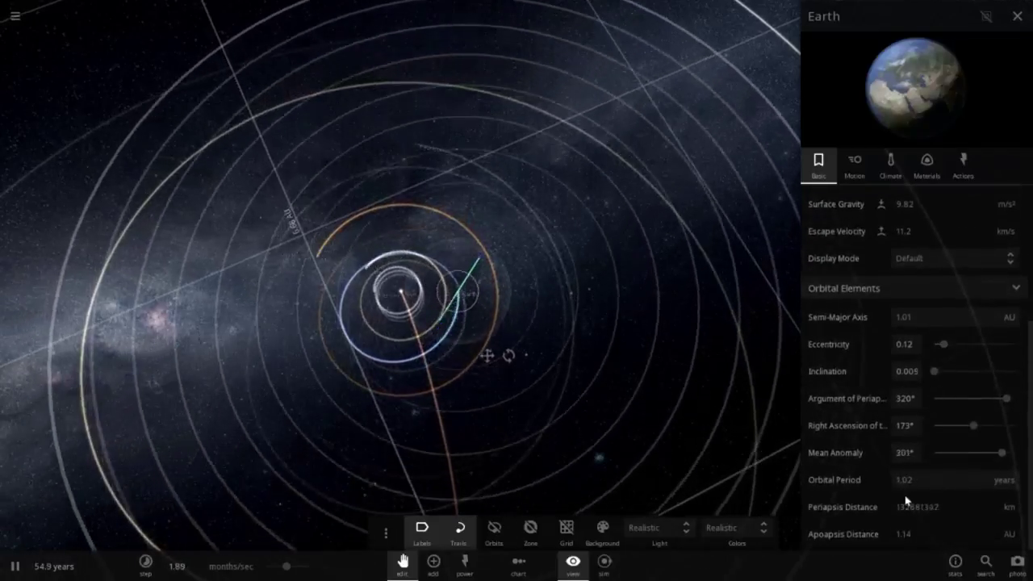
pyautogui.scroll(-4, 600, 462)
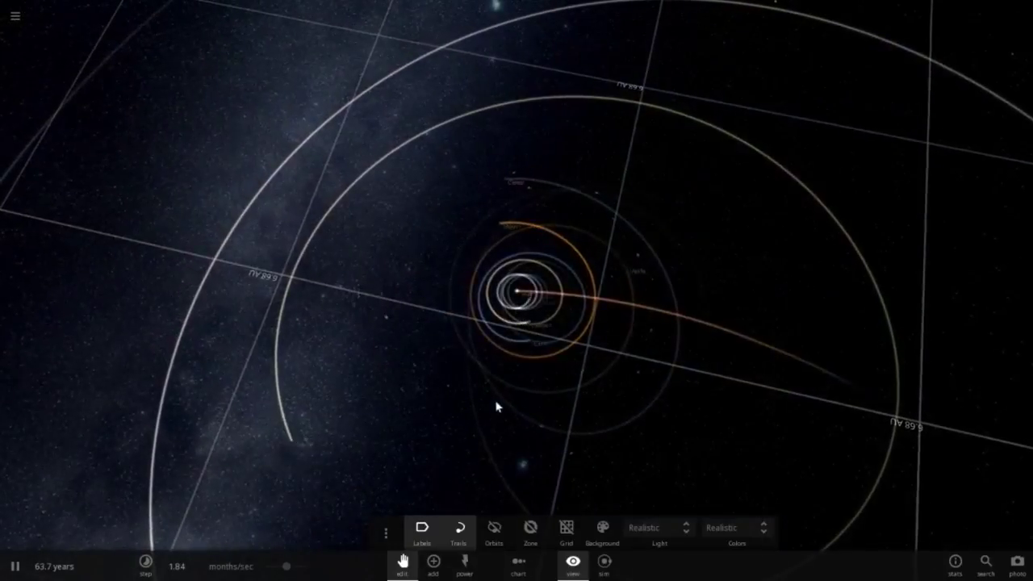
# Open the properties of Mars and review its orbital elements.
pyautogui.click(474, 230)
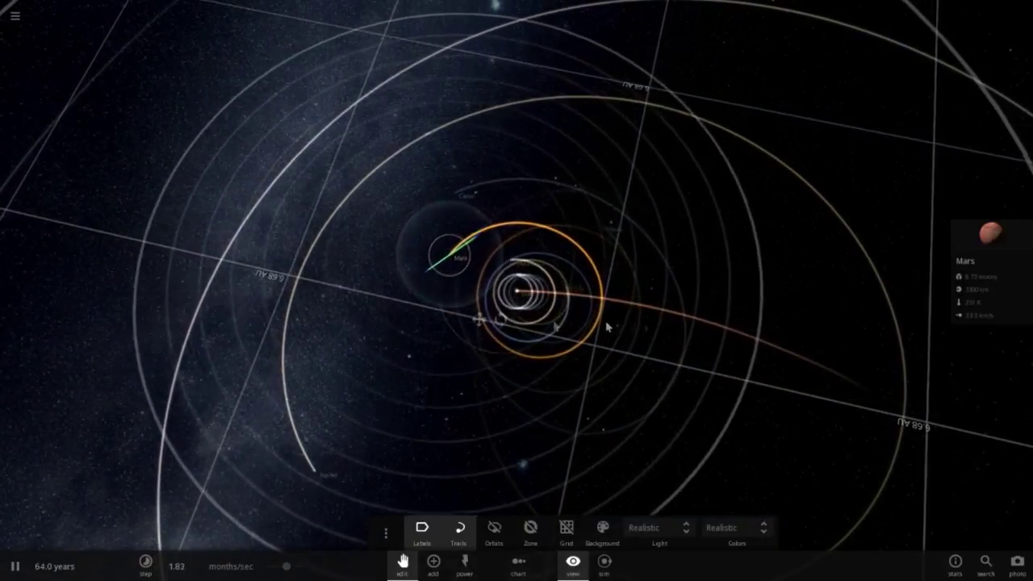
pyautogui.click(993, 270)
pyautogui.scroll(-5, 952, 339)
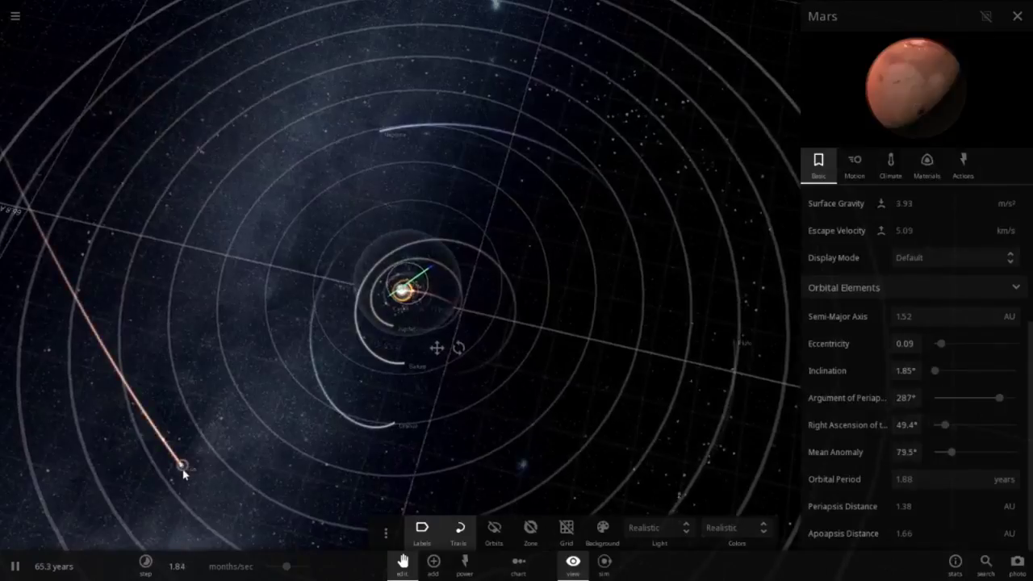
# Reselect the added Sun and examine its curved trail past the outer planets.
pyautogui.click(182, 466)
pyautogui.scroll(-3, 547, 425)
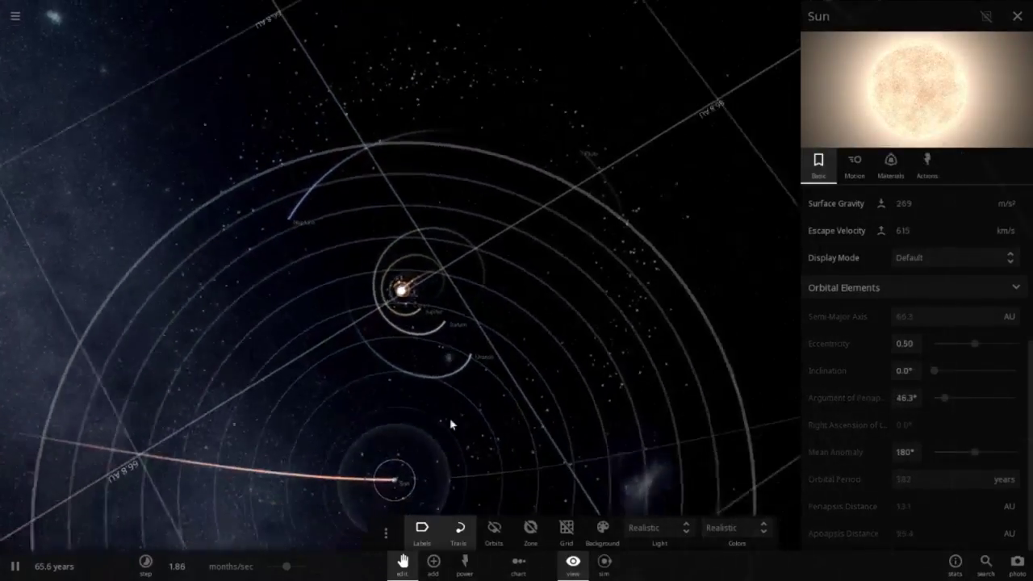
pyautogui.moveTo(450, 425); pyautogui.dragTo(511, 452)
# Show orbit lines instead of trails and review the orbital elements of Saturn, Neptune and Uranus.
pyautogui.click(449, 304)
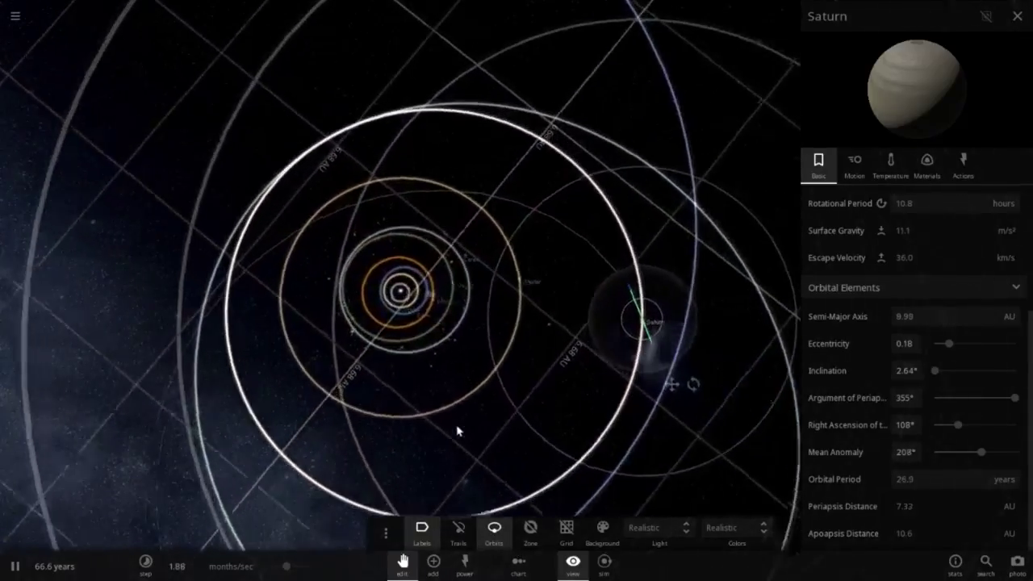
pyautogui.scroll(-3, 457, 430)
pyautogui.moveTo(376, 419); pyautogui.dragTo(451, 404)
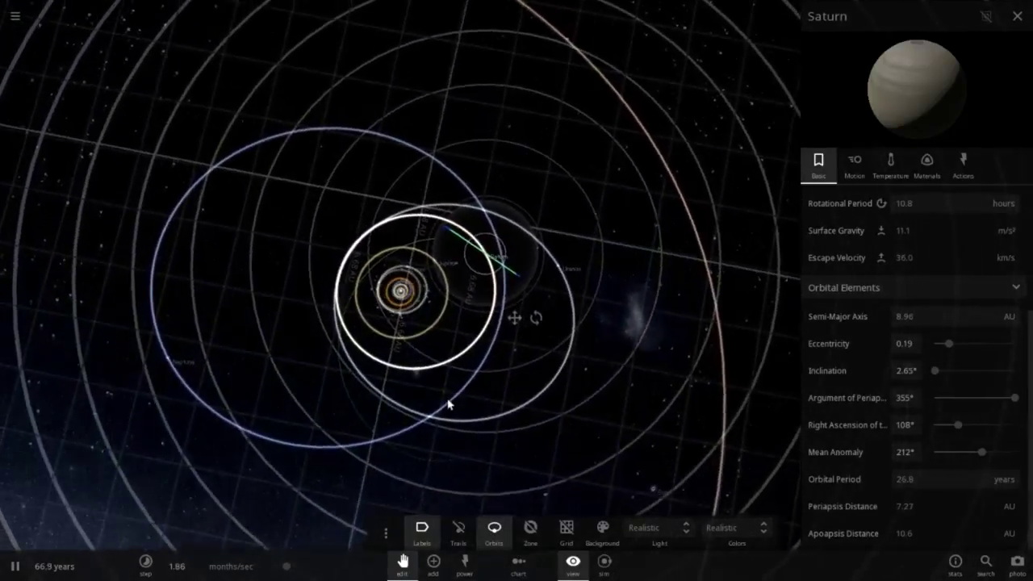
pyautogui.click(170, 372)
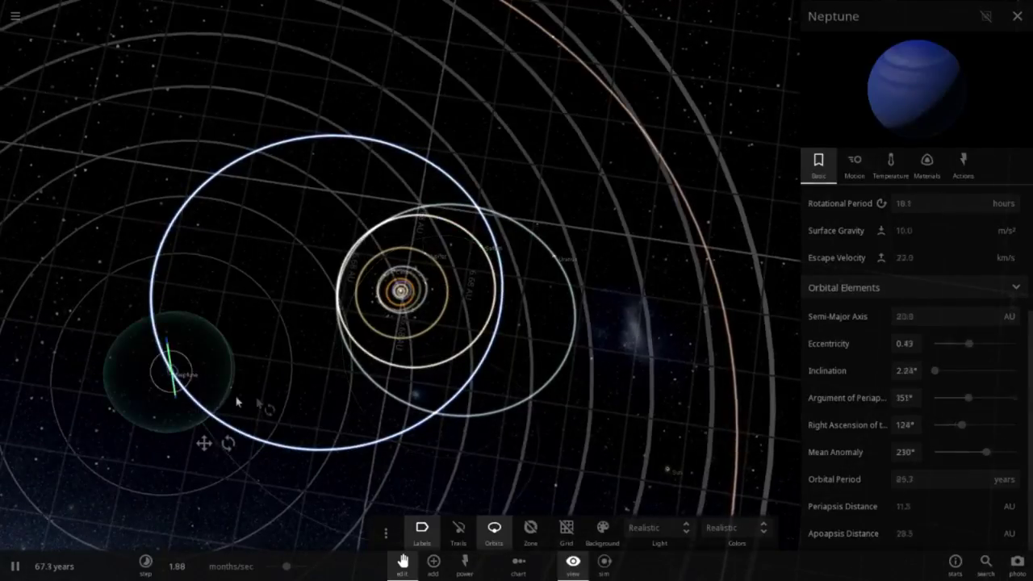
pyautogui.click(554, 257)
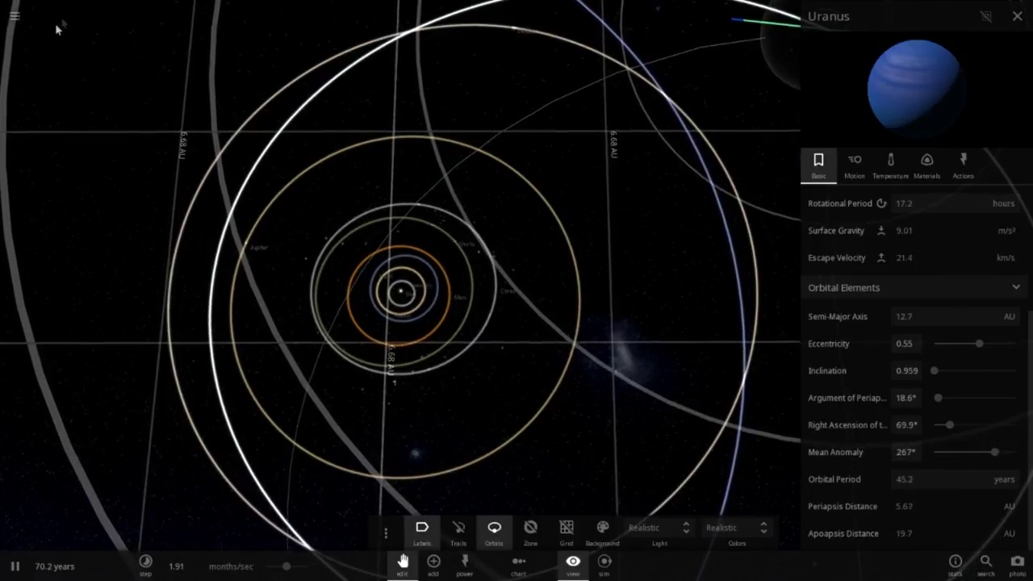
# Disable the music in the audio settings and close the settings.
pyautogui.click(14, 15)
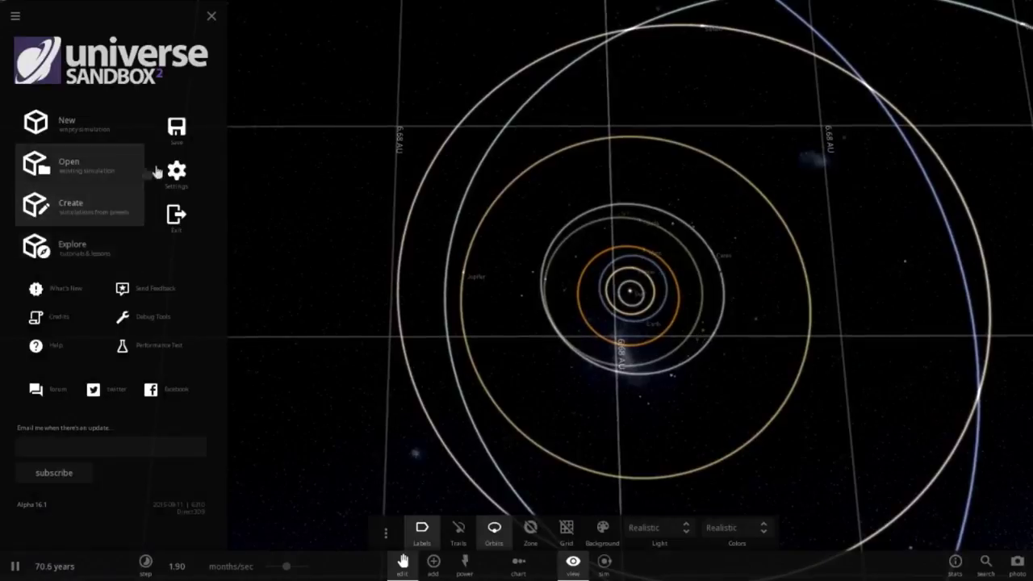
pyautogui.click(176, 170)
pyautogui.click(90, 52)
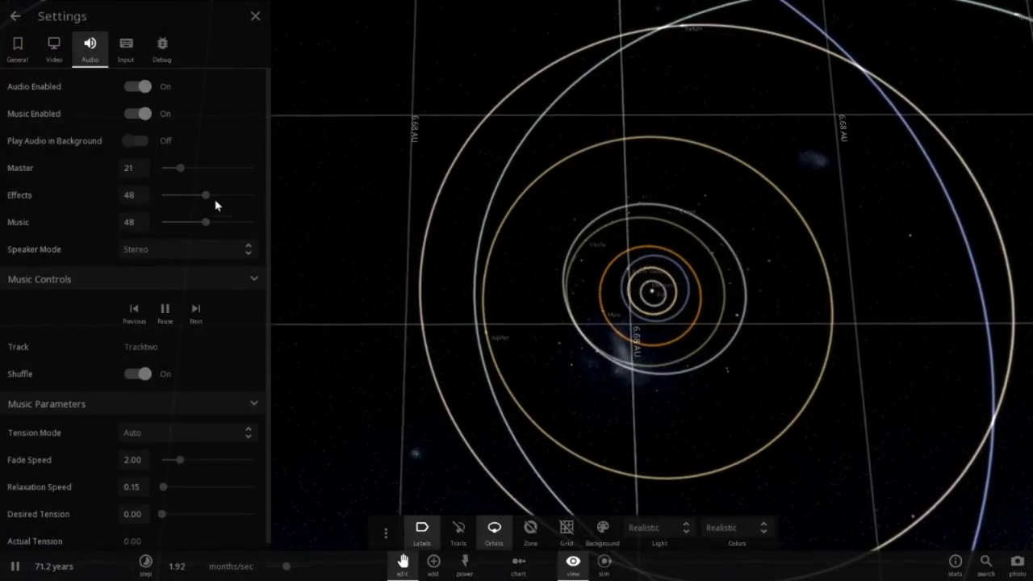
pyautogui.click(140, 113)
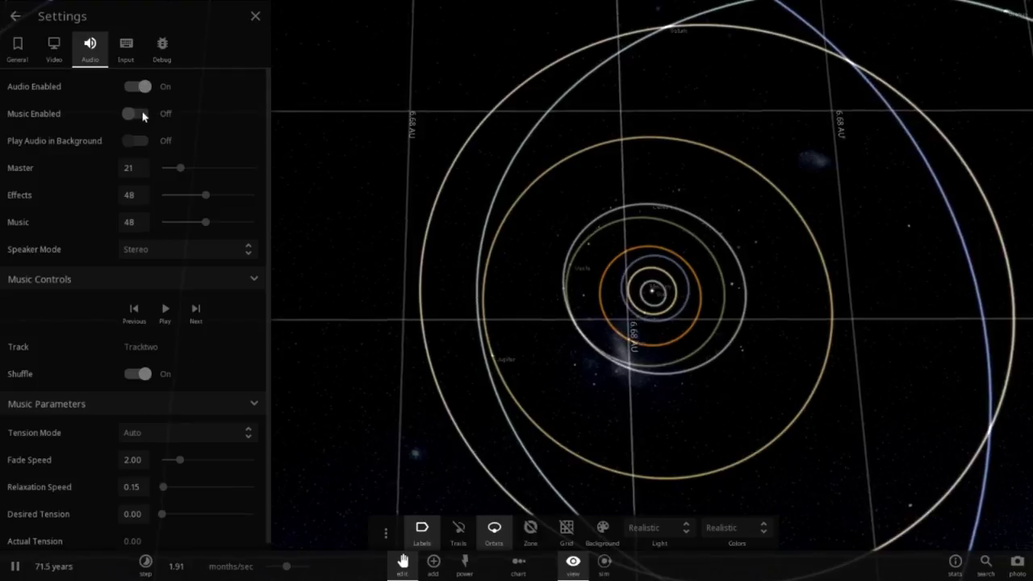
pyautogui.click(256, 17)
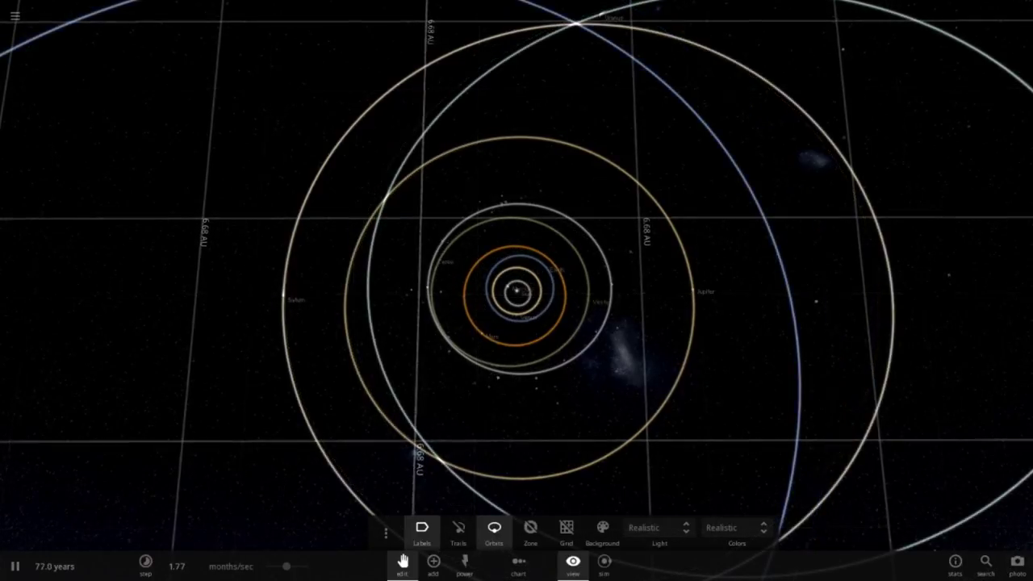
# Examine the planets' orbit lines around the original Sun from several angles and distances.
pyautogui.moveTo(523, 410); pyautogui.dragTo(635, 414)
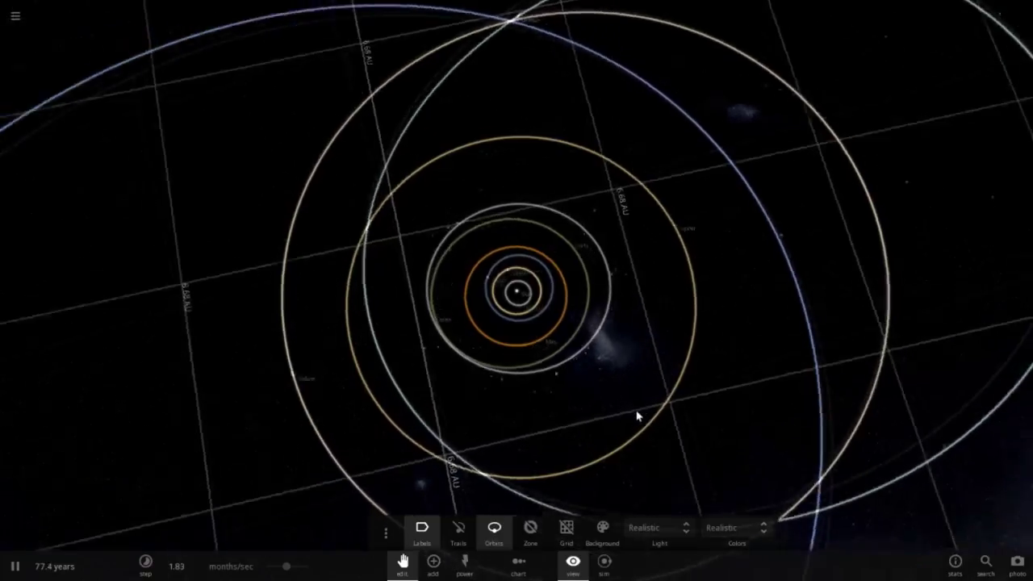
pyautogui.scroll(-5, 632, 416)
pyautogui.moveTo(496, 376); pyautogui.dragTo(622, 388)
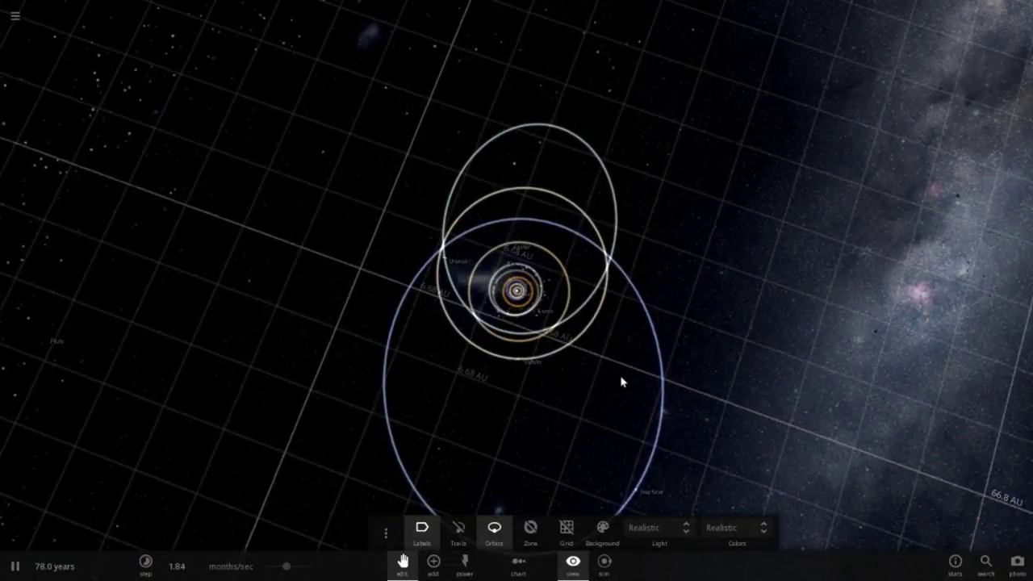
pyautogui.moveTo(482, 416); pyautogui.dragTo(610, 372)
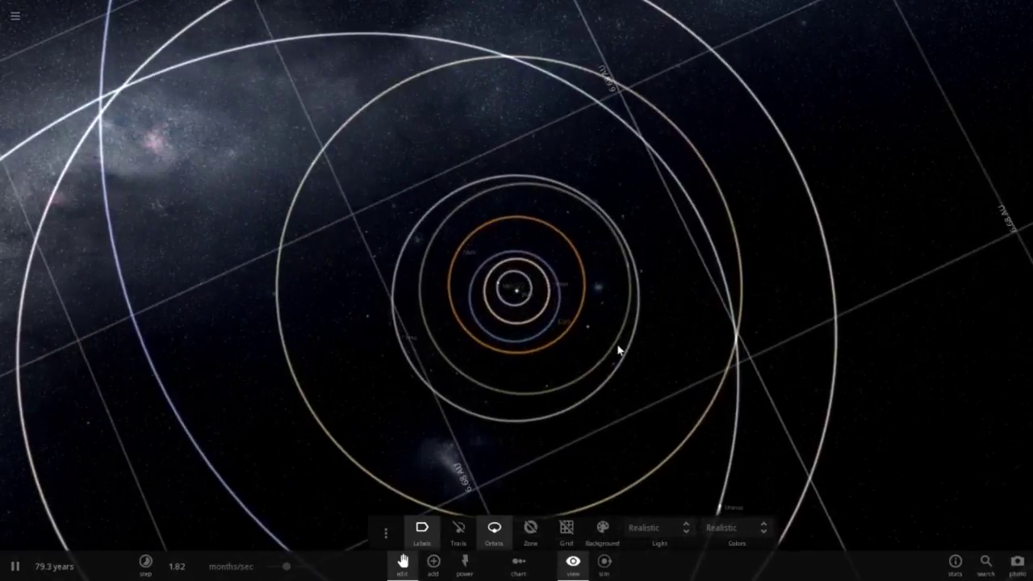
# Slow the simulation to about 29 days/sec and review Earth's orbital elements.
pyautogui.scroll(3, 608, 342)
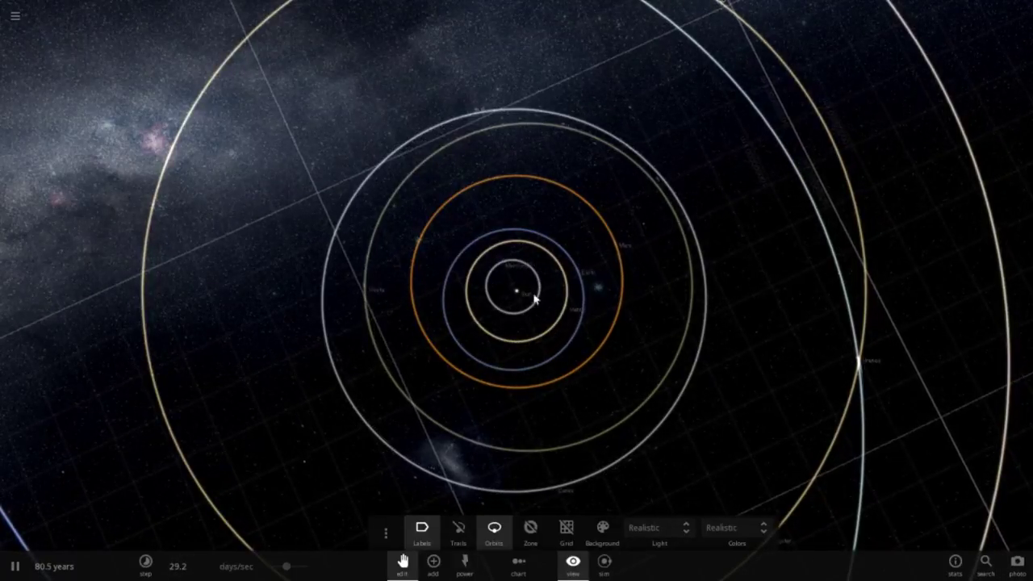
pyautogui.scroll(3, 524, 299)
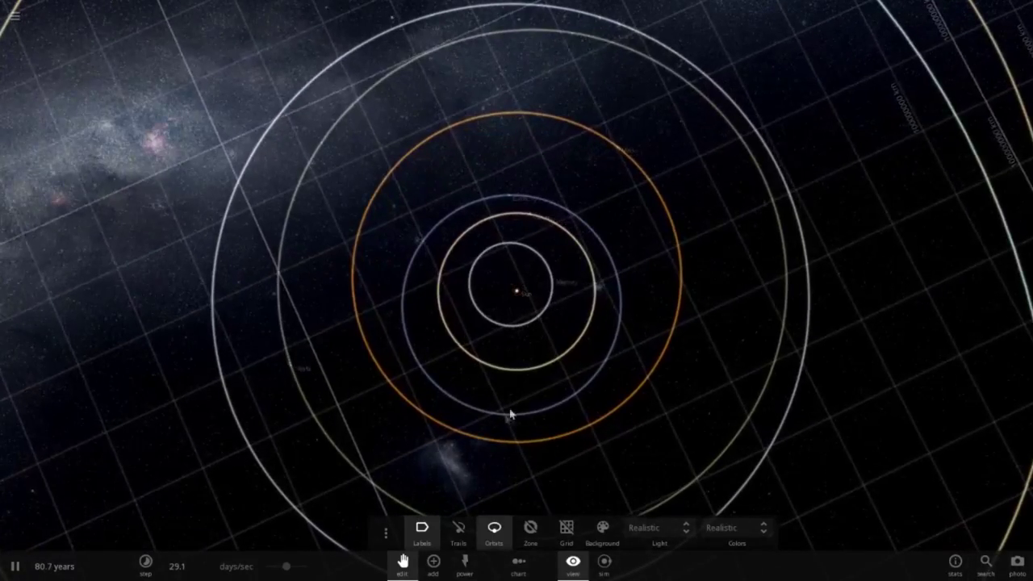
pyautogui.click(489, 206)
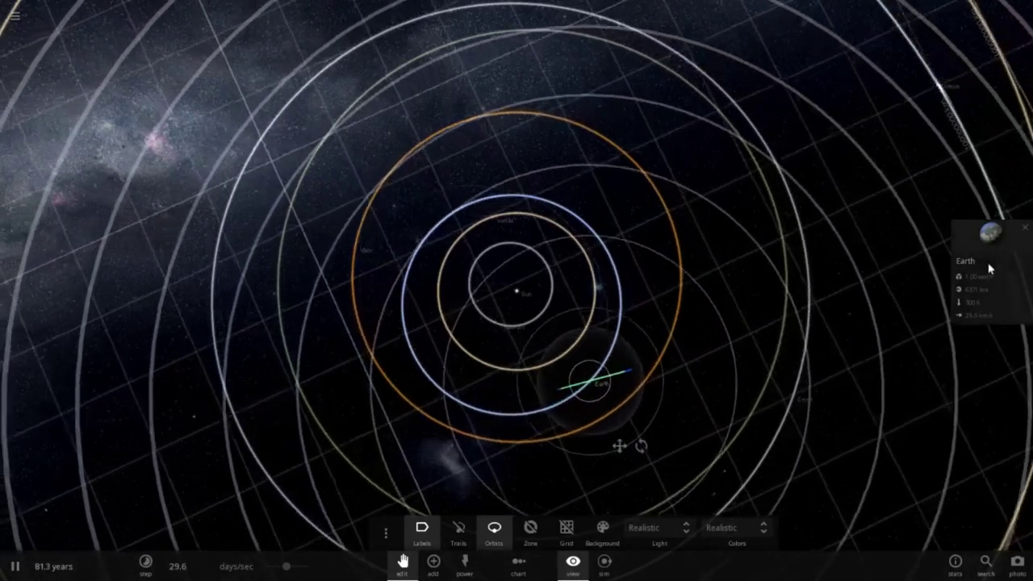
pyautogui.click(974, 268)
pyautogui.scroll(-3, 952, 290)
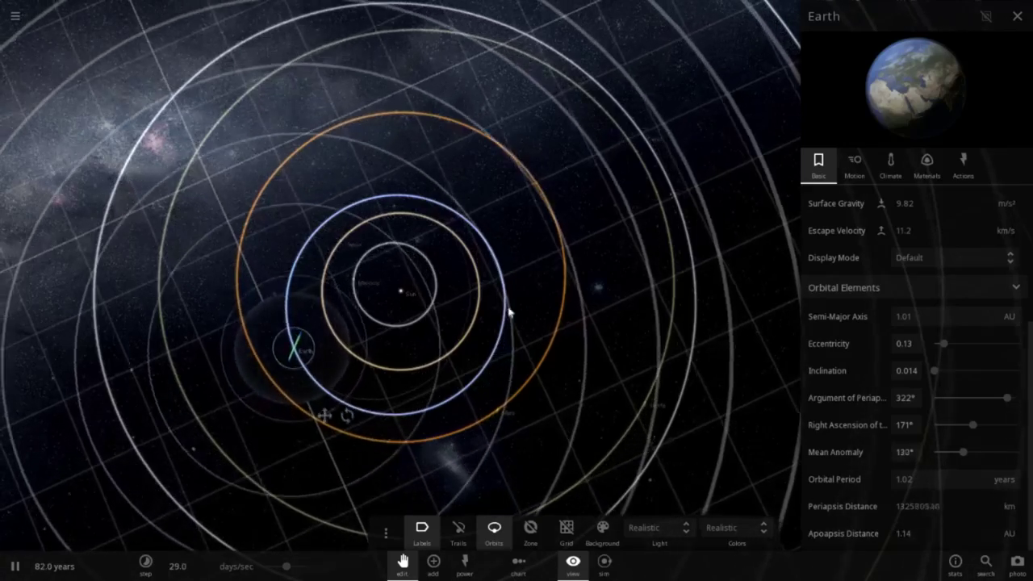
# Review the orbital elements of Mars, Venus and Mercury.
pyautogui.click(545, 371)
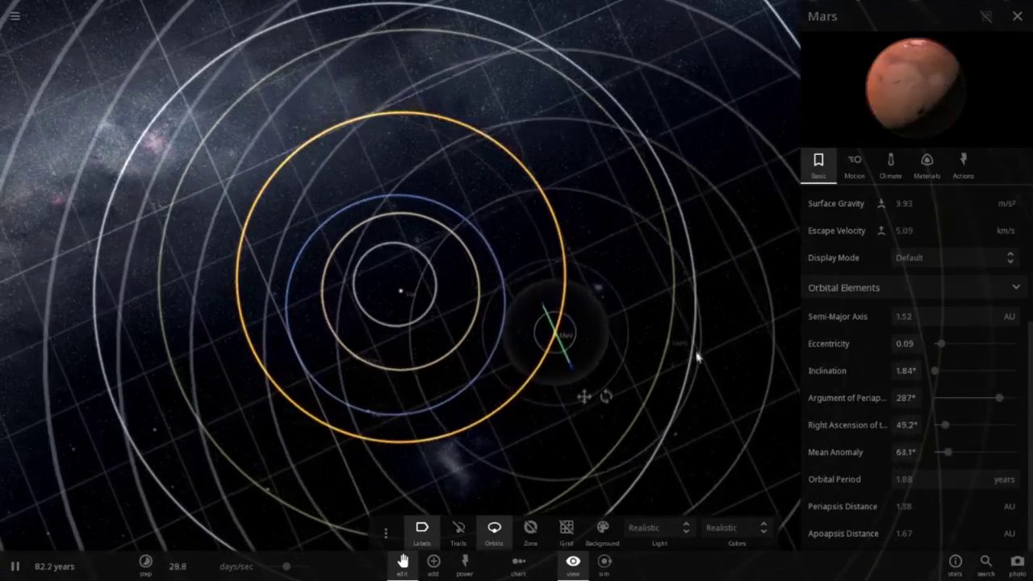
pyautogui.scroll(-4, 696, 347)
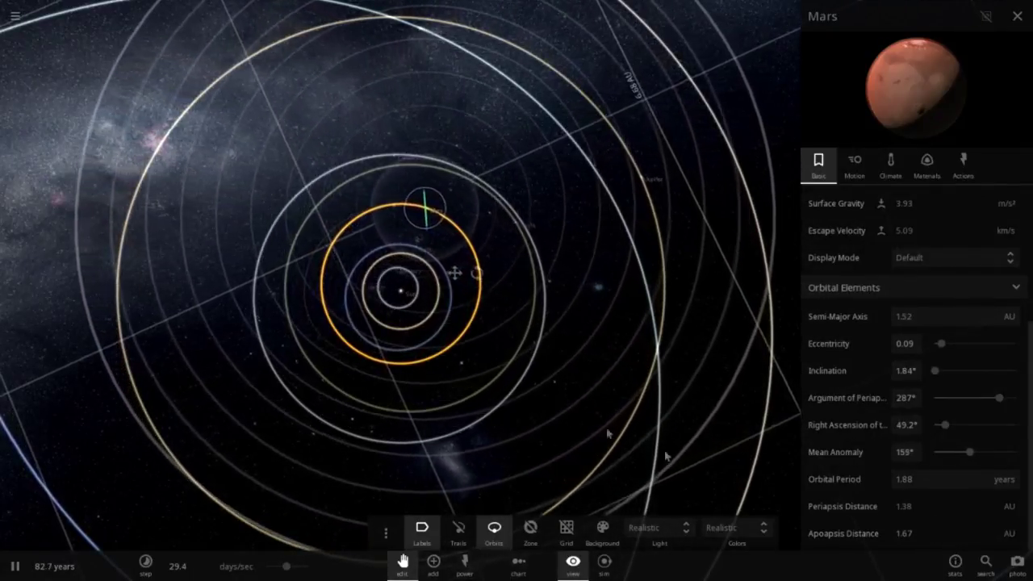
pyautogui.scroll(3, 557, 401)
pyautogui.click(373, 347)
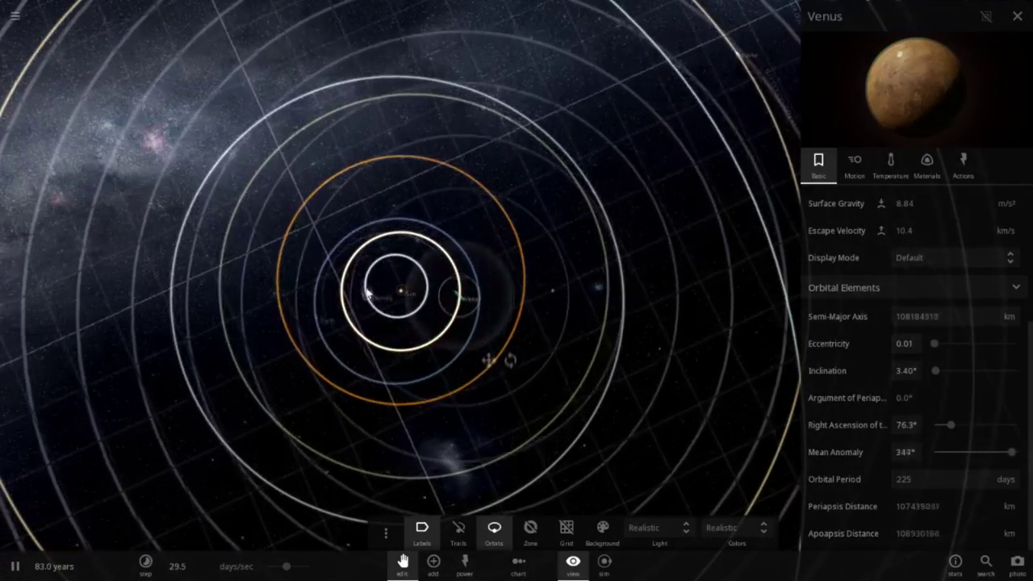
pyautogui.click(396, 331)
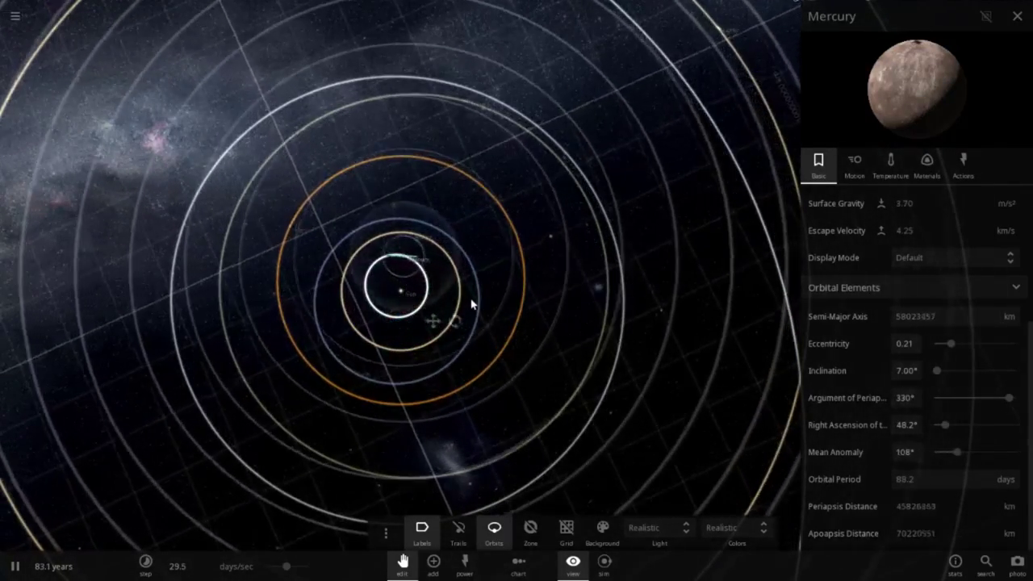
# Review the orbital elements of Jupiter and Saturn.
pyautogui.scroll(-5, 479, 293)
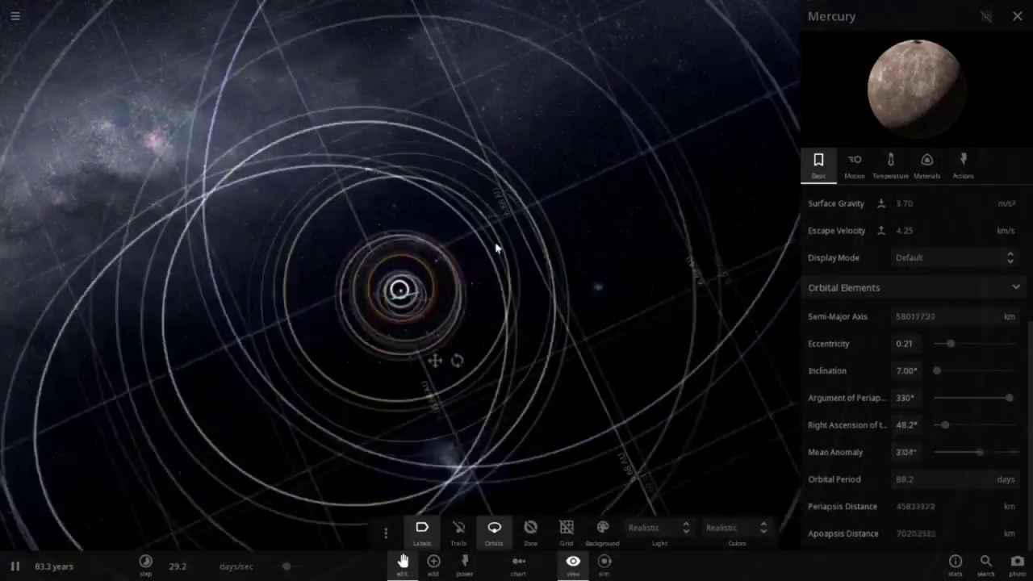
pyautogui.click(458, 234)
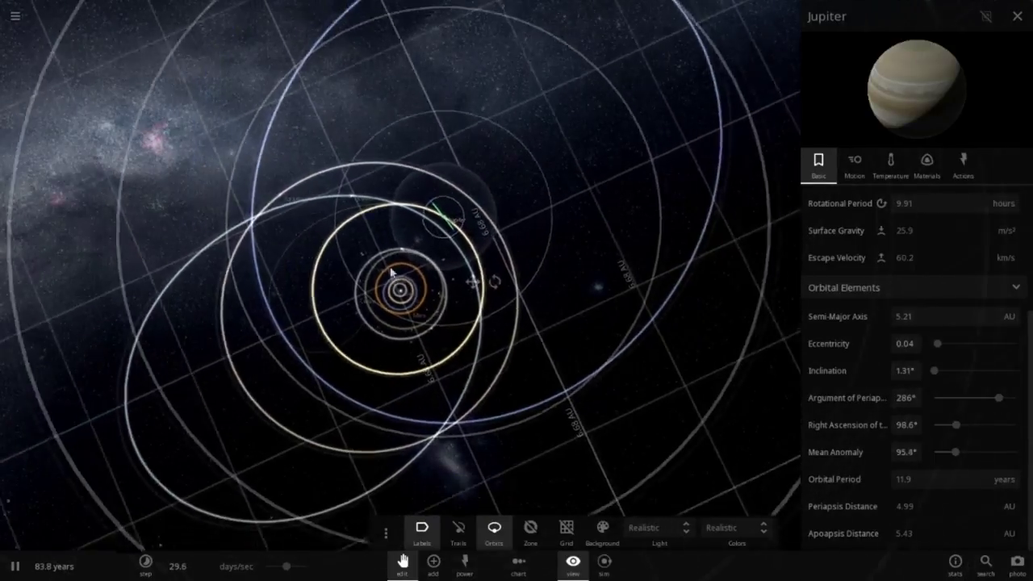
pyautogui.click(284, 204)
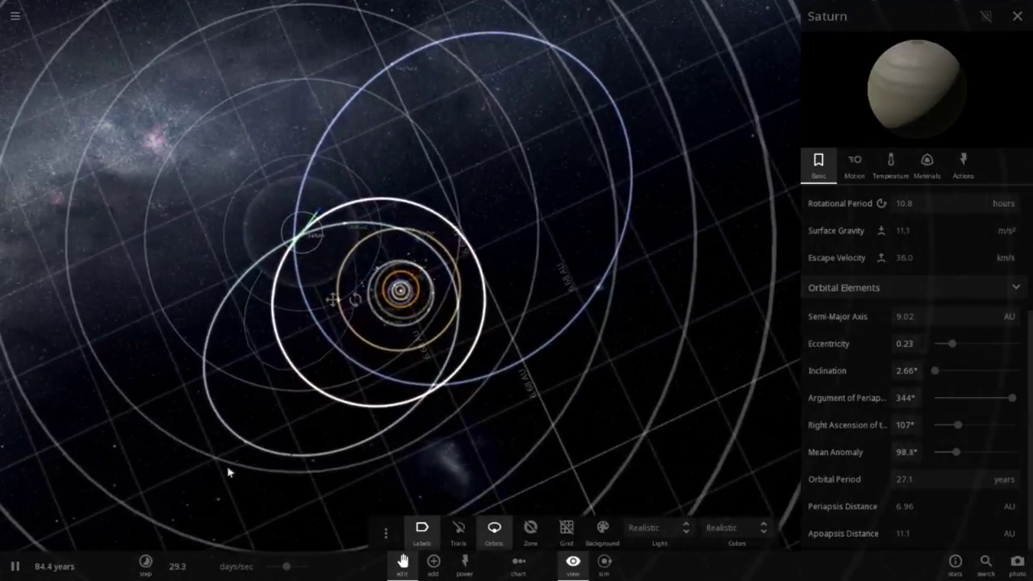
# Open Uranus's properties, review its orbital elements and compare its orbit with those of the neighbouring planets.
pyautogui.scroll(3, 351, 465)
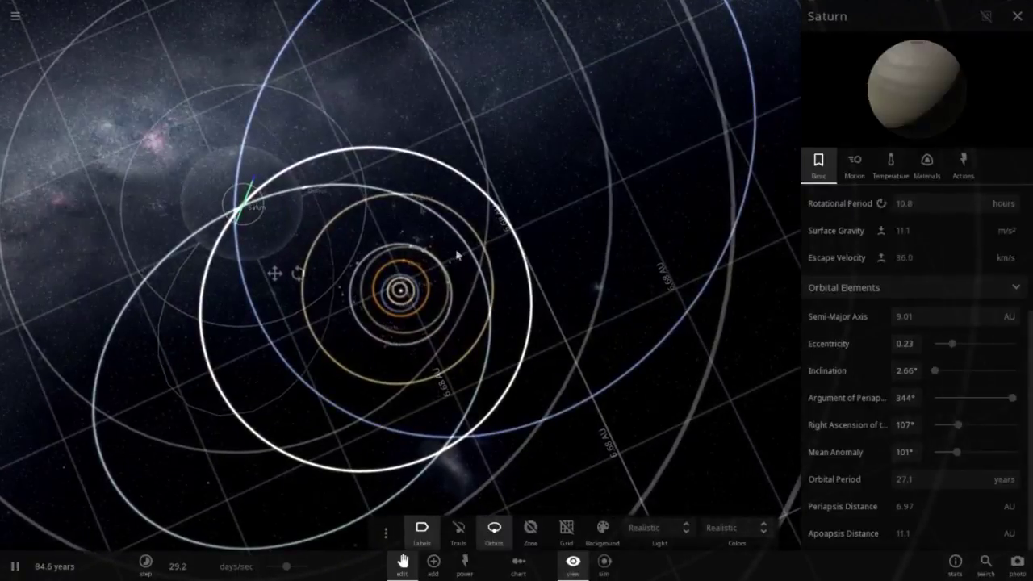
pyautogui.click(297, 191)
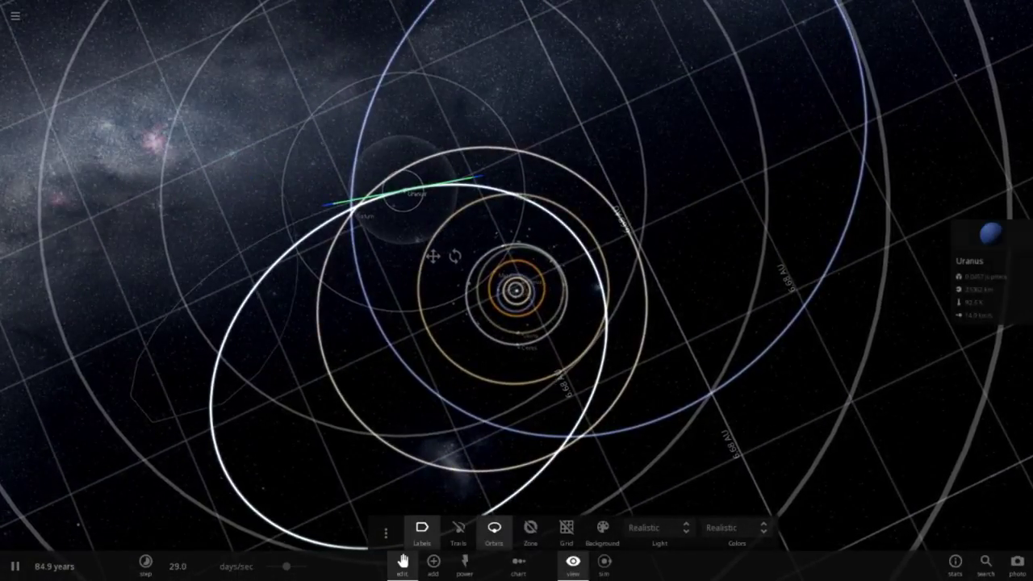
pyautogui.click(988, 299)
pyautogui.scroll(-3, 970, 315)
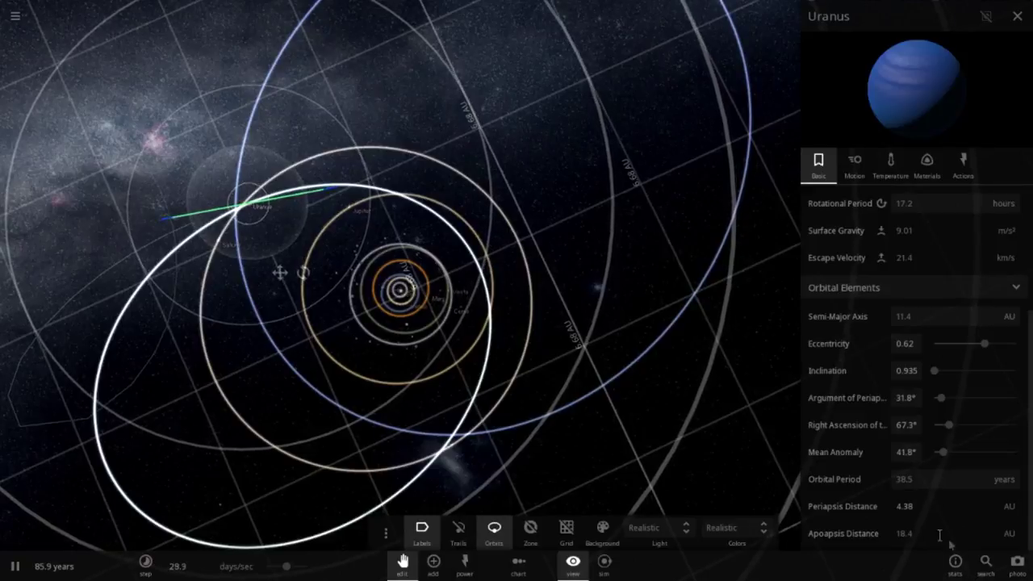
pyautogui.scroll(-3, 516, 233)
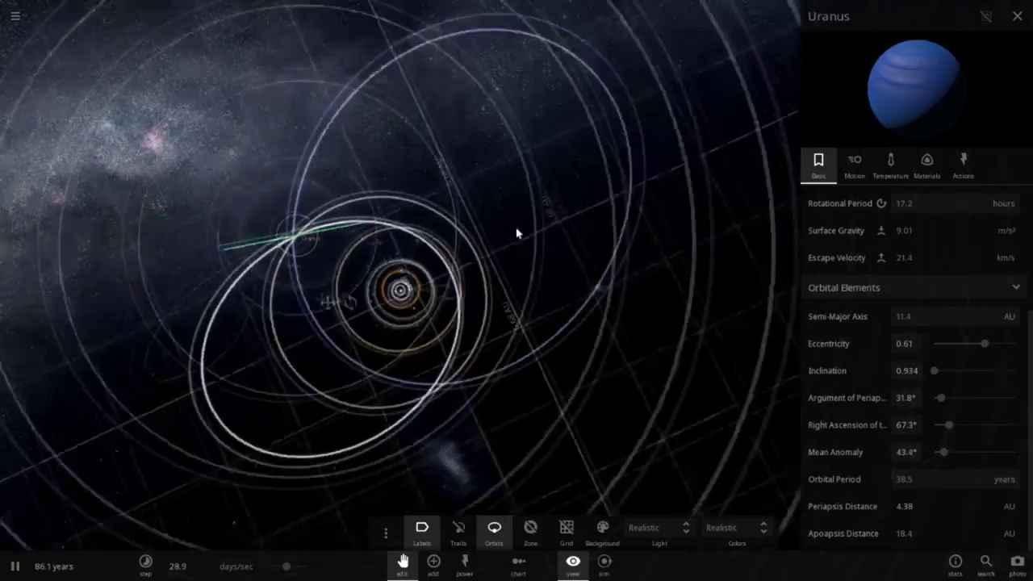
pyautogui.scroll(2, 480, 257)
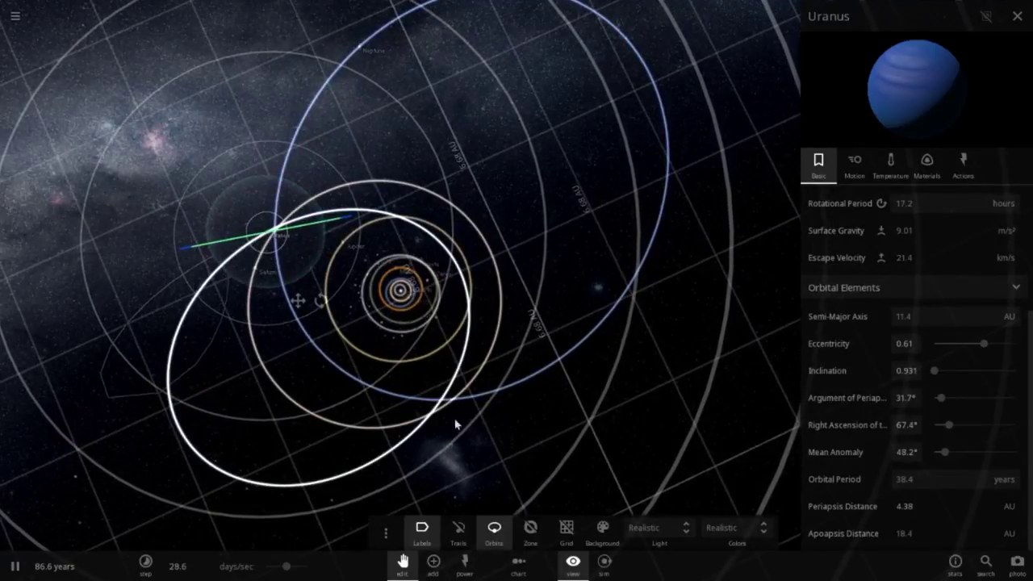
# Examine the whole solar system and the surrounding belt of small bodies from far out and from different angles.
pyautogui.scroll(-6, 581, 347)
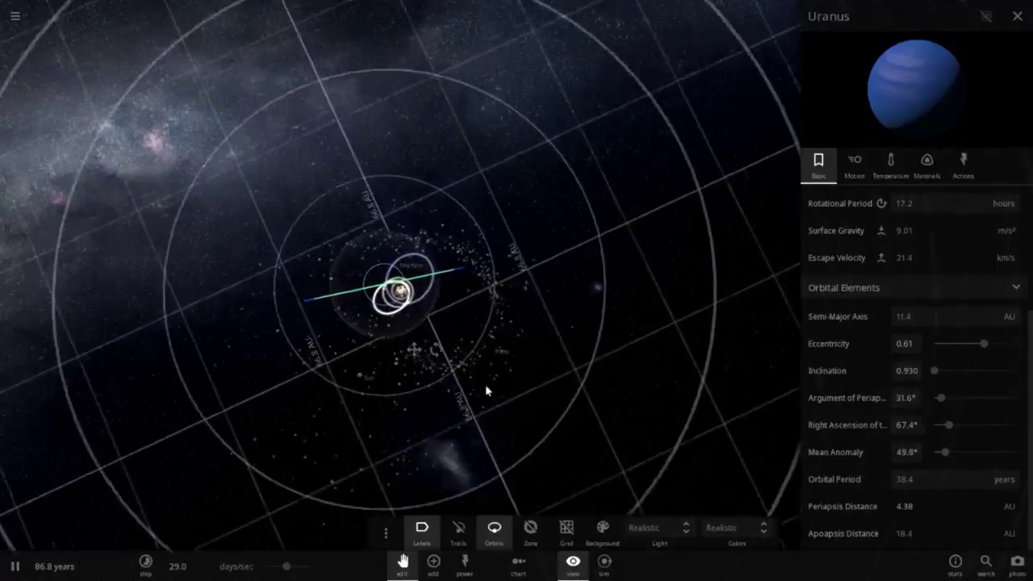
pyautogui.moveTo(486, 392); pyautogui.dragTo(626, 337)
pyautogui.scroll(-3, 622, 332)
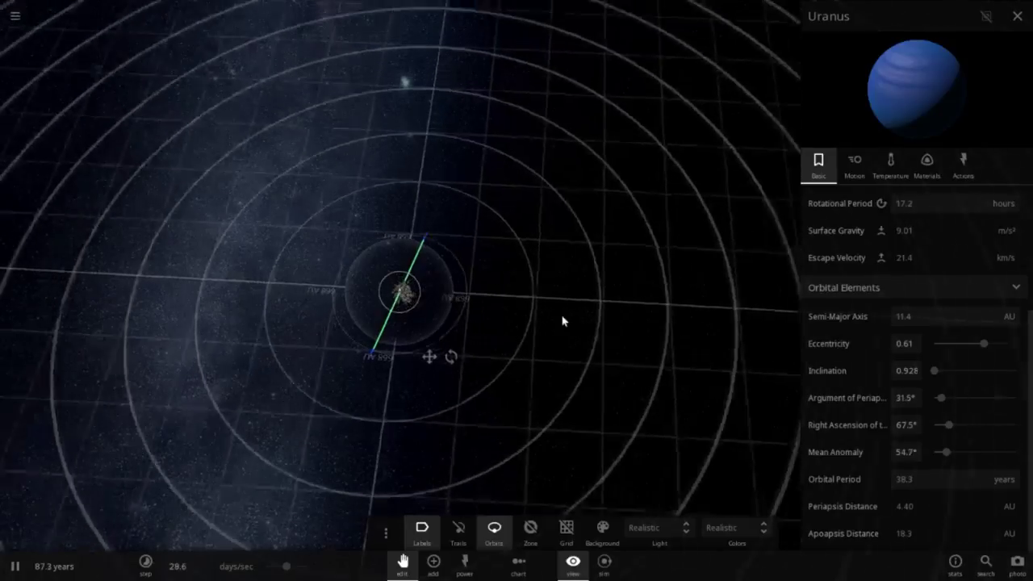
pyautogui.scroll(1, 562, 321)
pyautogui.moveTo(560, 357); pyautogui.dragTo(583, 396)
pyautogui.scroll(-4, 583, 396)
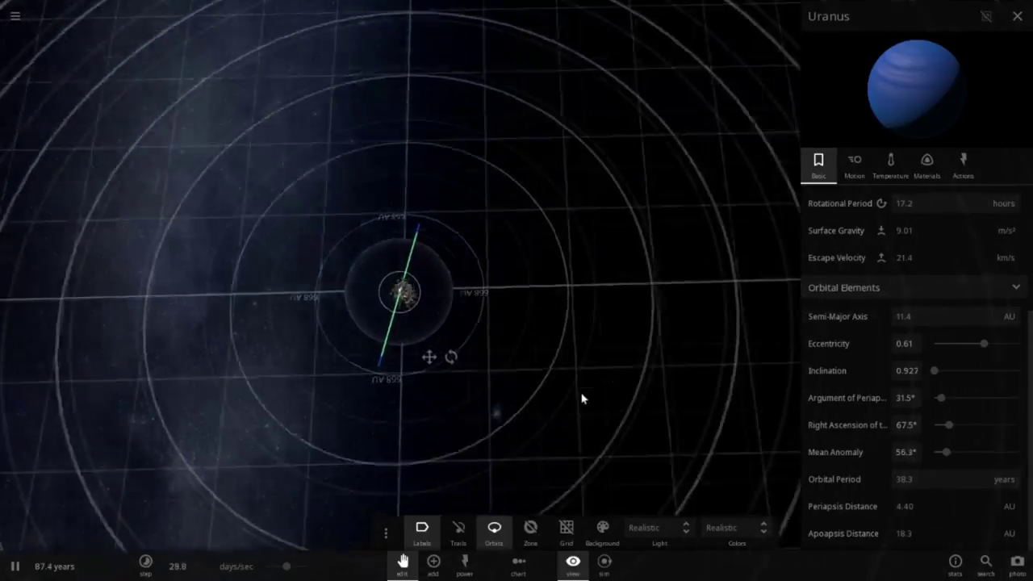
pyautogui.scroll(-3, 572, 385)
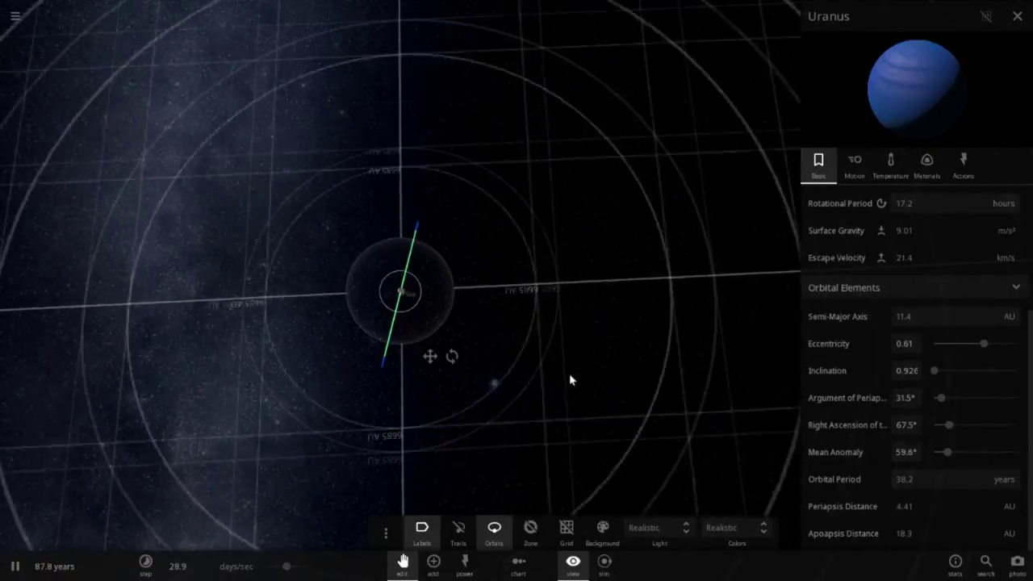
pyautogui.scroll(5, 569, 375)
pyautogui.scroll(-2, 569, 375)
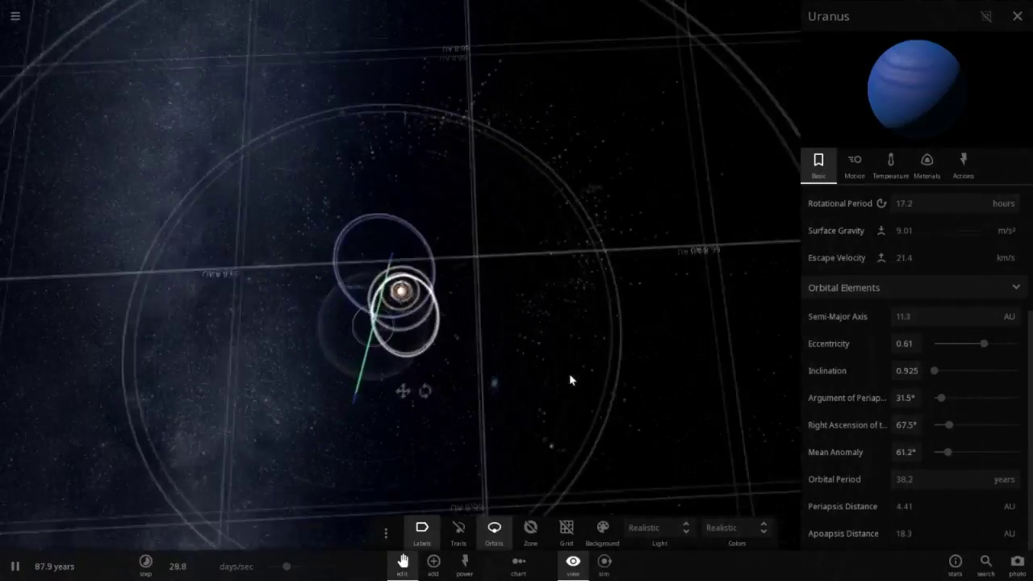
# Select the passing second Sun and examine its position relative to the planets' orbits.
pyautogui.click(520, 416)
pyautogui.moveTo(368, 443); pyautogui.dragTo(567, 247)
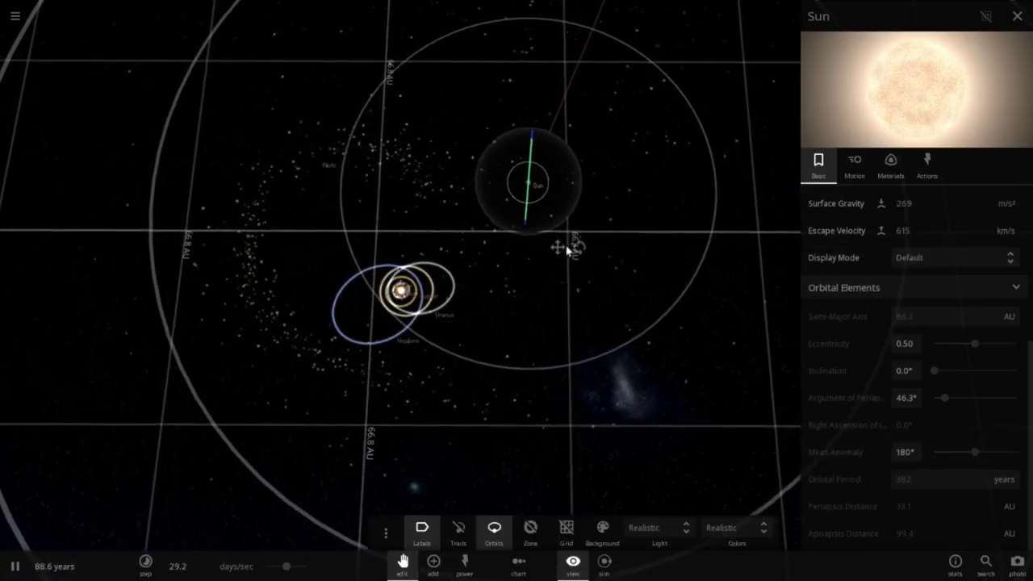
pyautogui.scroll(10, 563, 250)
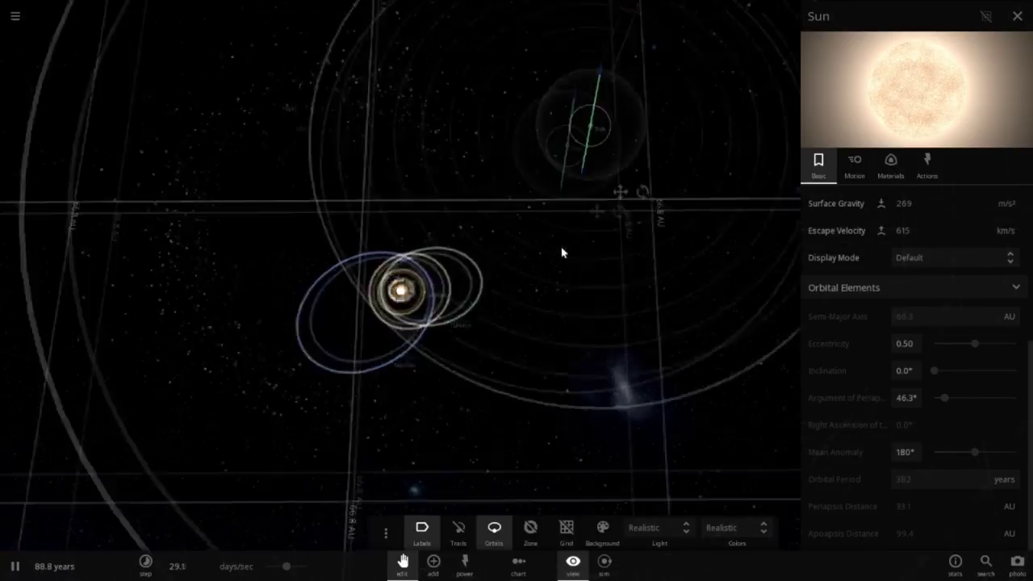
pyautogui.scroll(-2, 554, 255)
# Pause the simulation, review Earth's climate and basic properties, and view the planet up close.
pyautogui.click(414, 331)
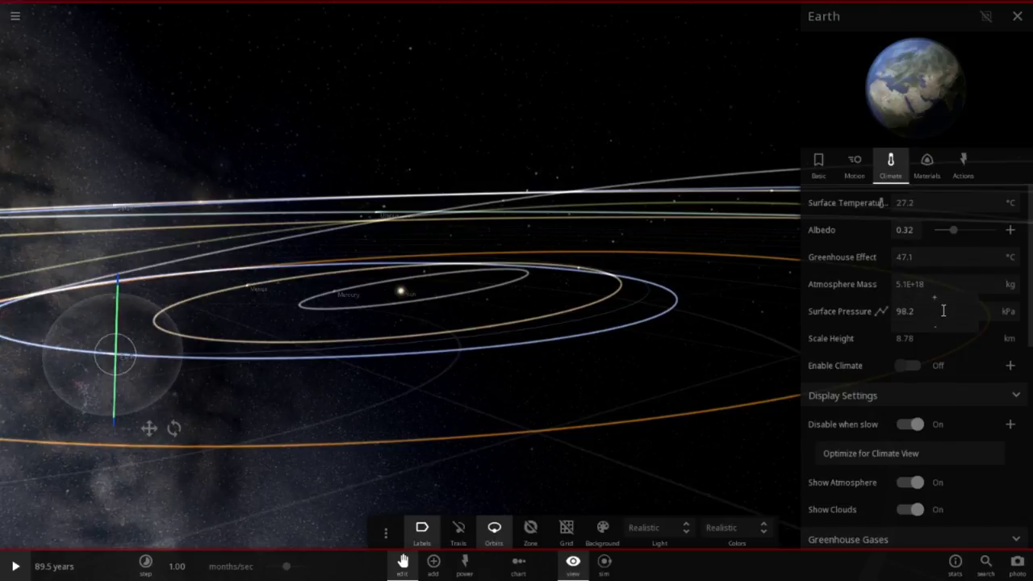
pyautogui.scroll(-3, 953, 313)
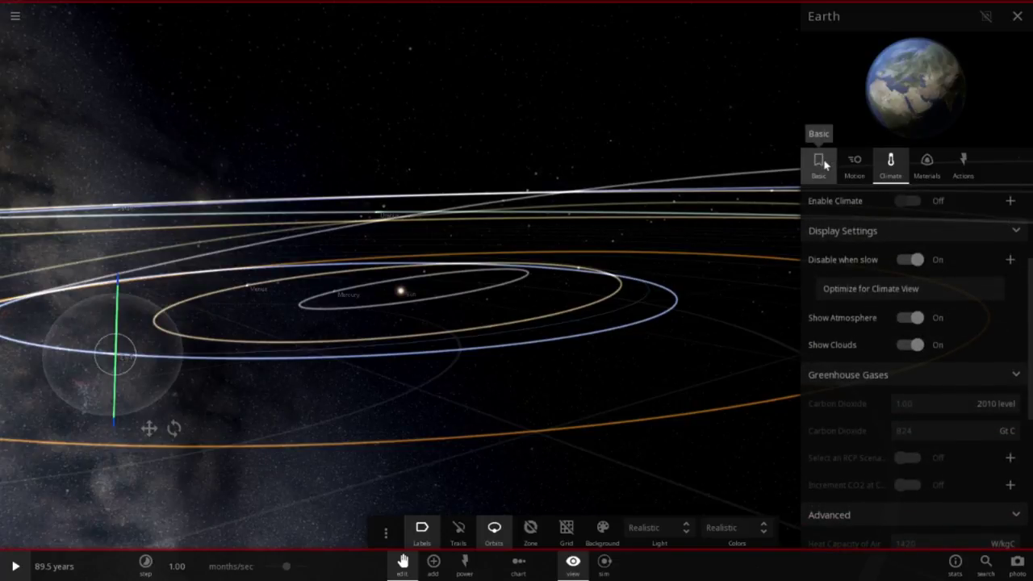
pyautogui.moveTo(171, 396); pyautogui.dragTo(494, 437)
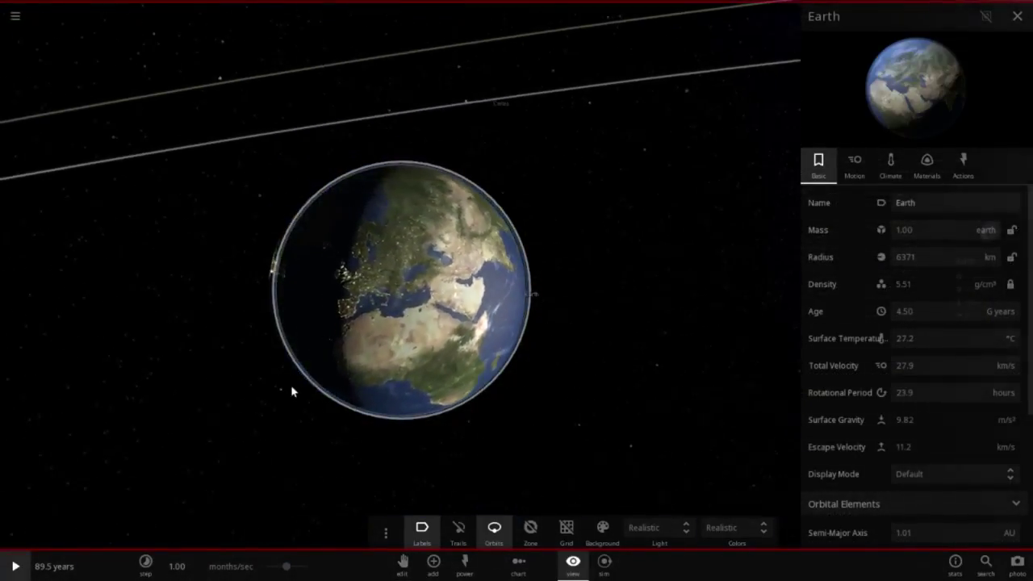
pyautogui.moveTo(291, 392); pyautogui.dragTo(390, 342)
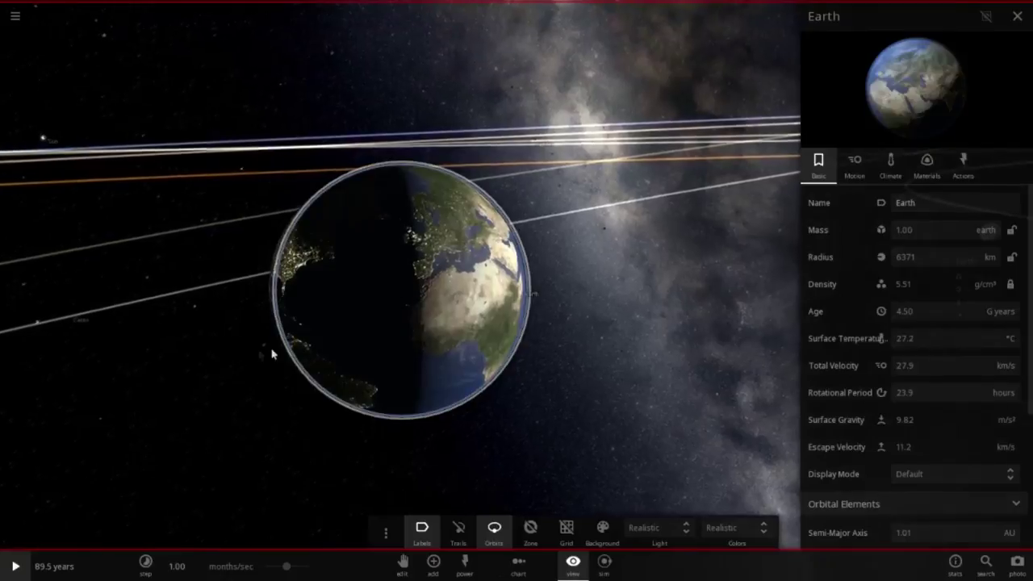
pyautogui.moveTo(272, 354); pyautogui.dragTo(416, 332)
# Locate Pluto outside the planets' orbits, focus on it and examine its properties and path.
pyautogui.scroll(-10, 463, 404)
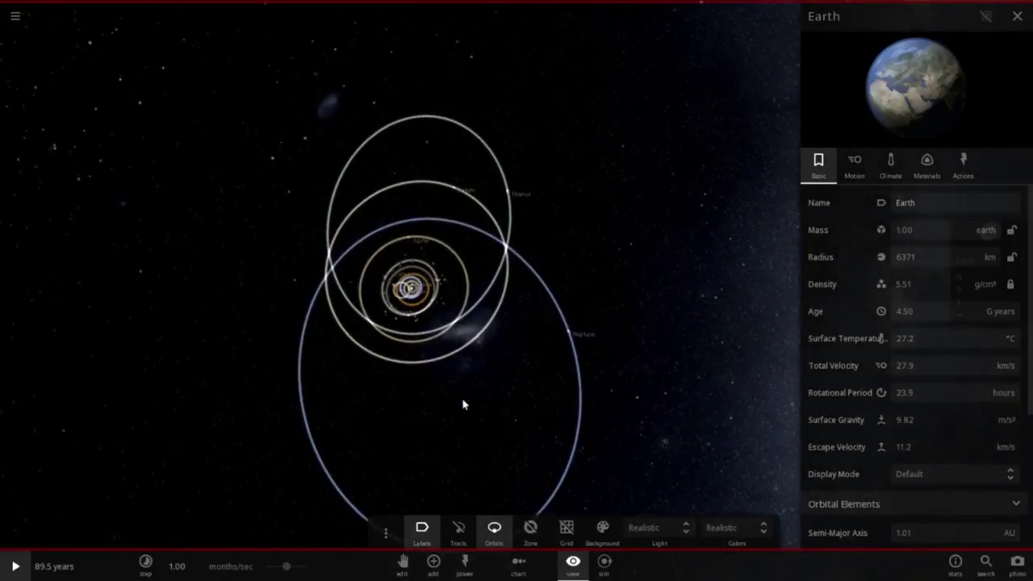
pyautogui.scroll(-6, 463, 403)
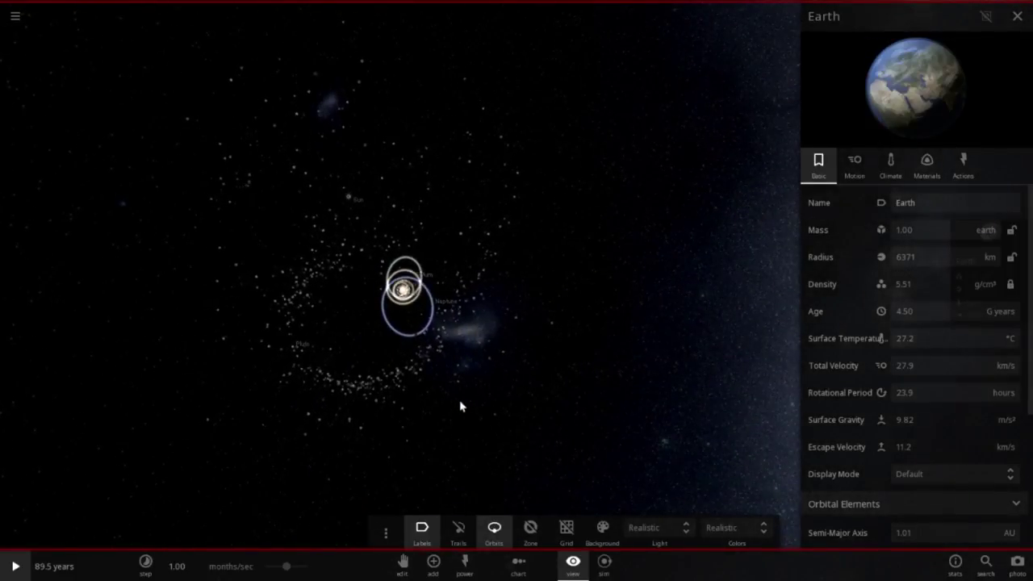
pyautogui.scroll(6, 460, 405)
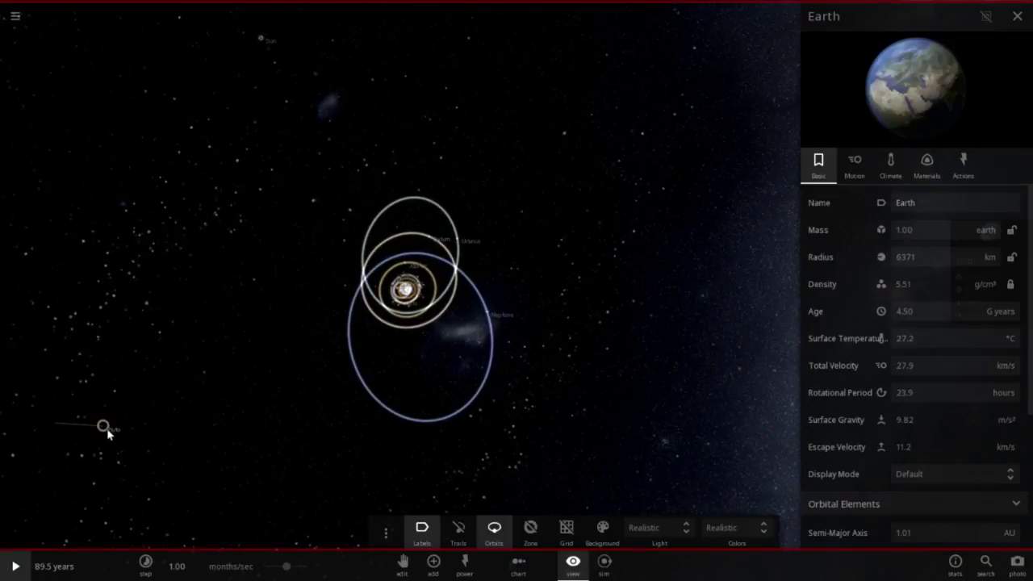
pyautogui.doubleClick(104, 429)
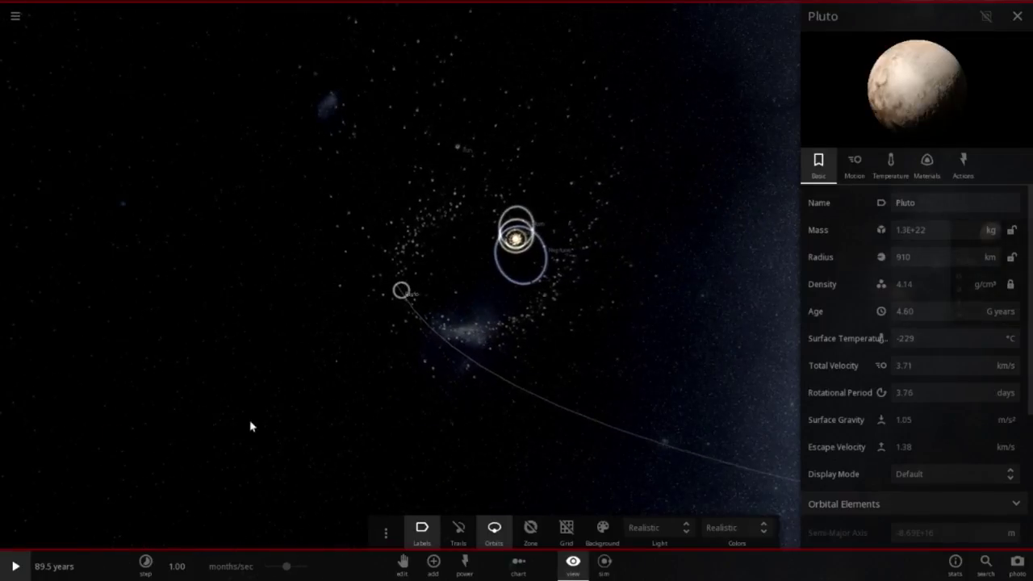
pyautogui.moveTo(250, 426); pyautogui.dragTo(380, 438)
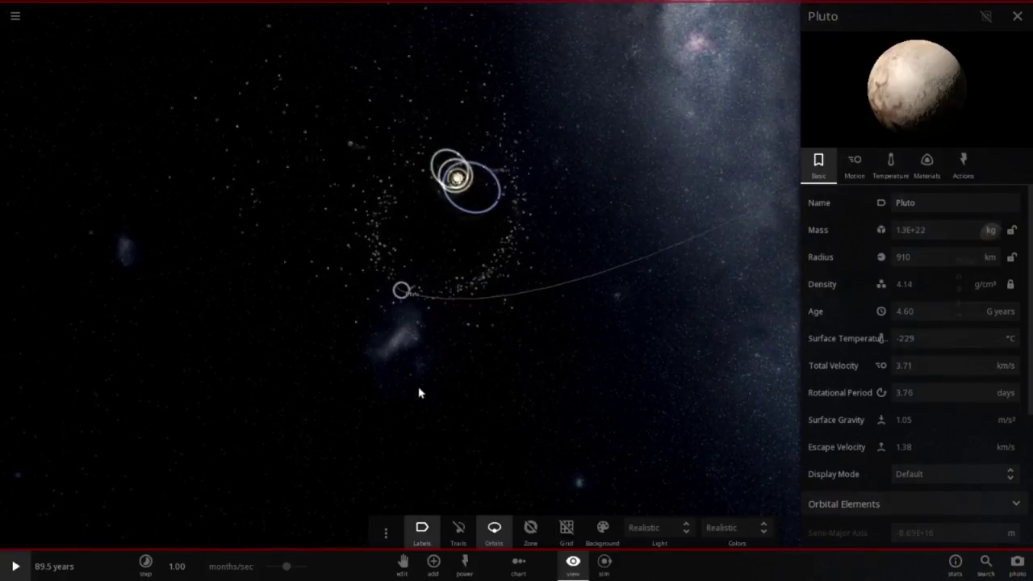
# Resume the simulation at about 29 days/sec and follow Pluto's path from several angles.
pyautogui.click(14, 567)
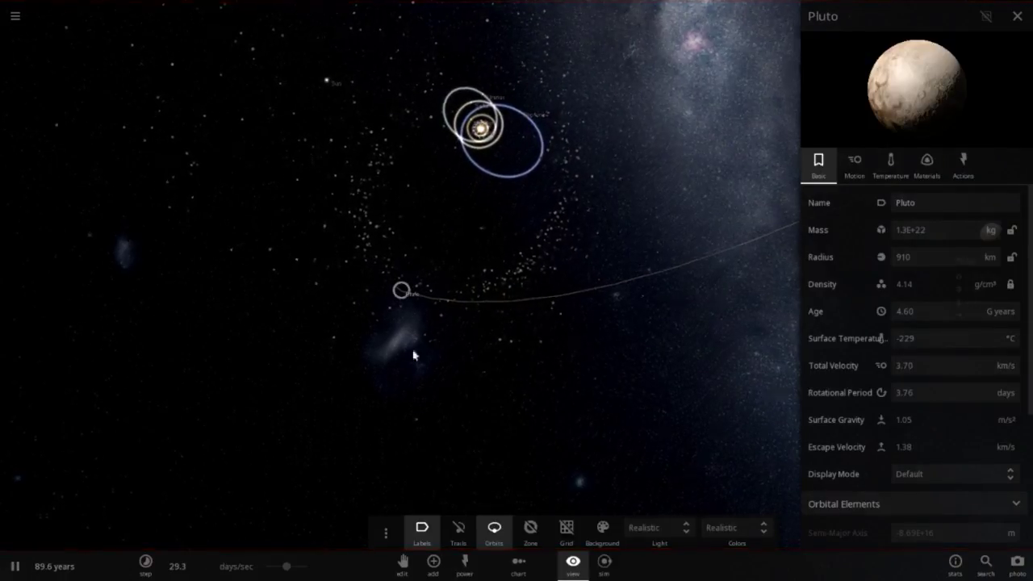
pyautogui.moveTo(415, 352); pyautogui.dragTo(414, 303)
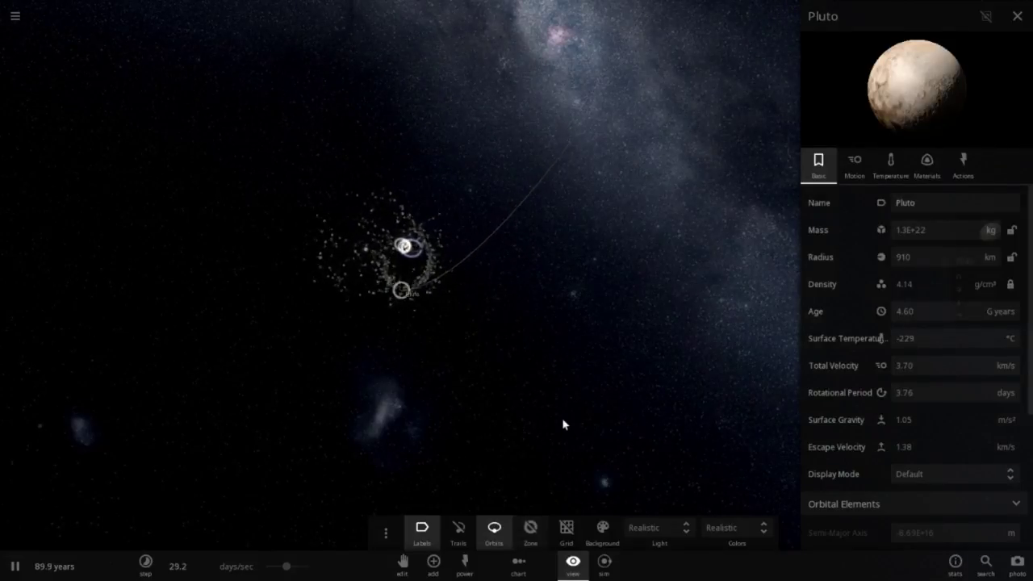
pyautogui.moveTo(466, 341); pyautogui.dragTo(480, 329)
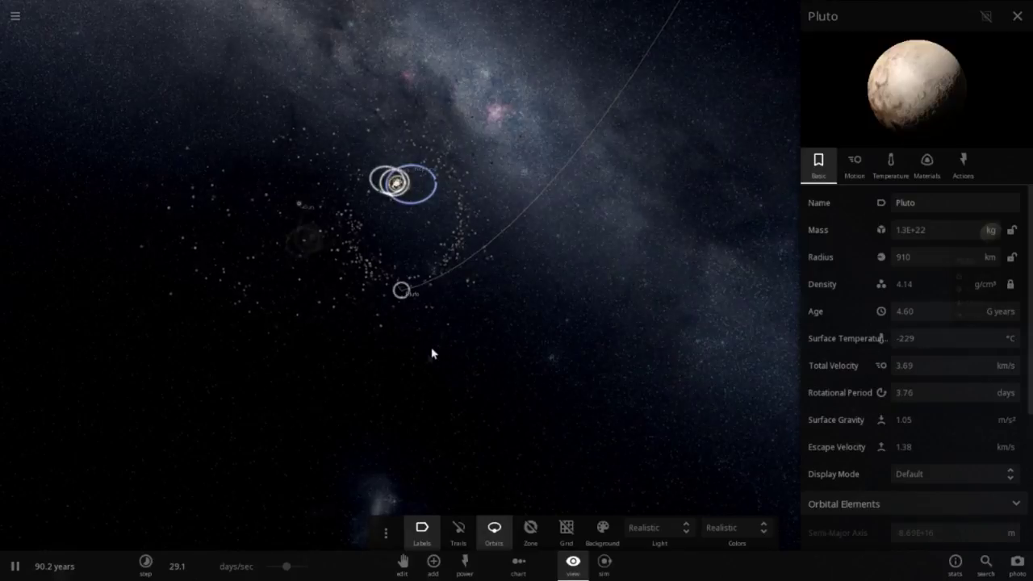
pyautogui.moveTo(430, 352); pyautogui.dragTo(447, 360)
pyautogui.moveTo(325, 360); pyautogui.dragTo(538, 422)
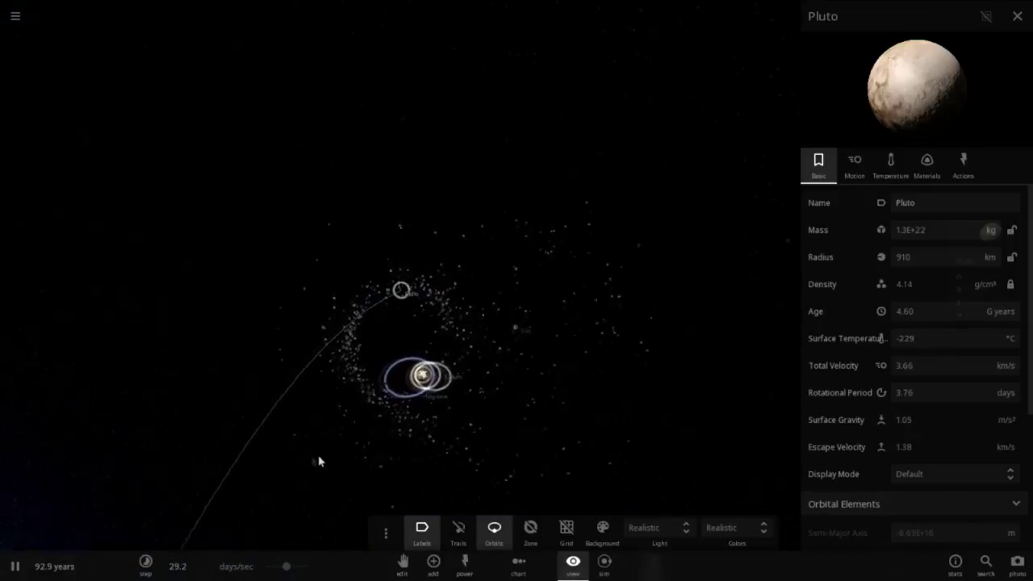
pyautogui.moveTo(318, 461); pyautogui.dragTo(505, 406)
# Select the second Sun, raise the simulation speed to 1.86 months/sec and examine its path past the planets.
pyautogui.click(455, 394)
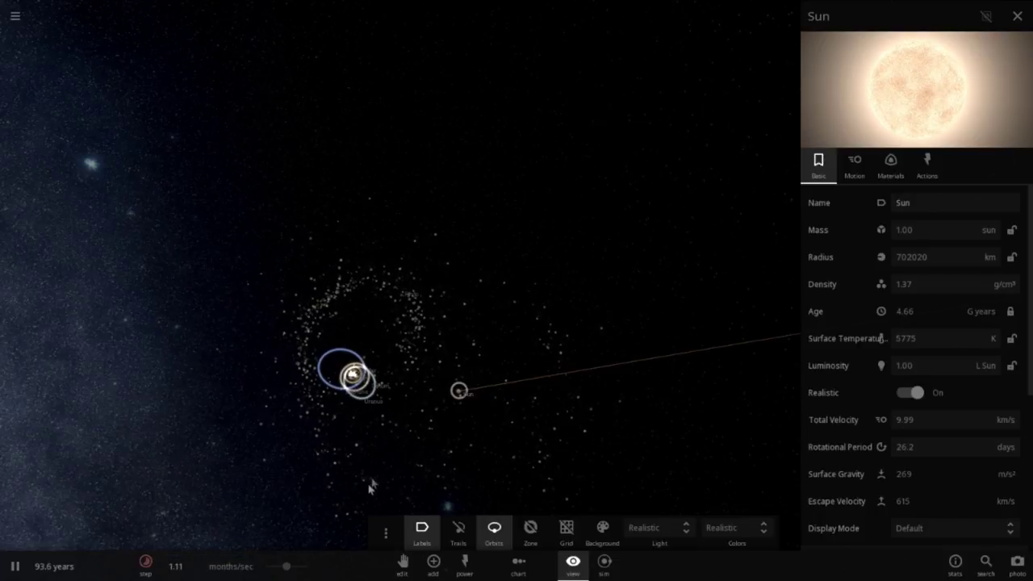
pyautogui.moveTo(365, 470); pyautogui.dragTo(509, 216)
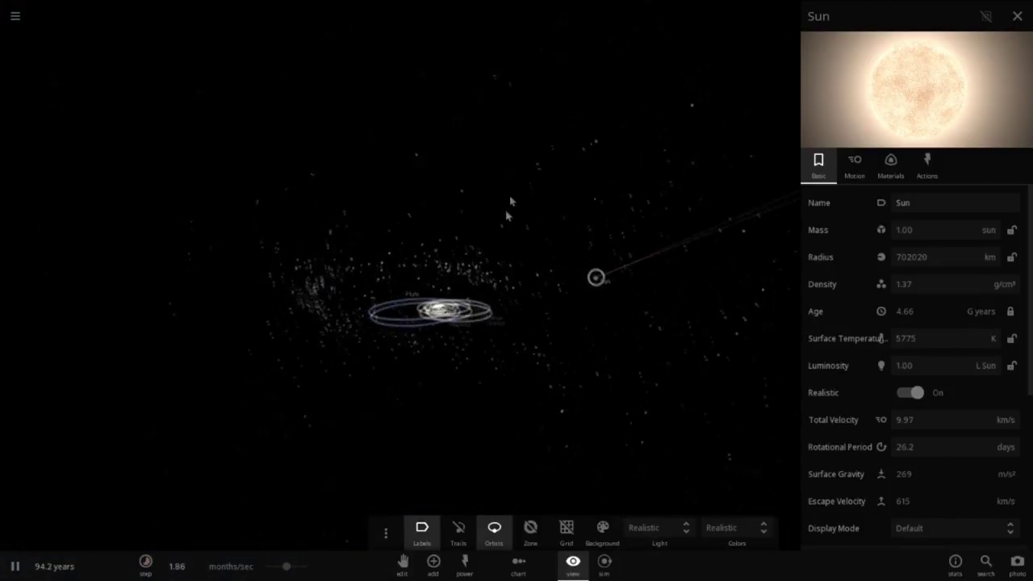
pyautogui.moveTo(551, 399); pyautogui.dragTo(555, 368)
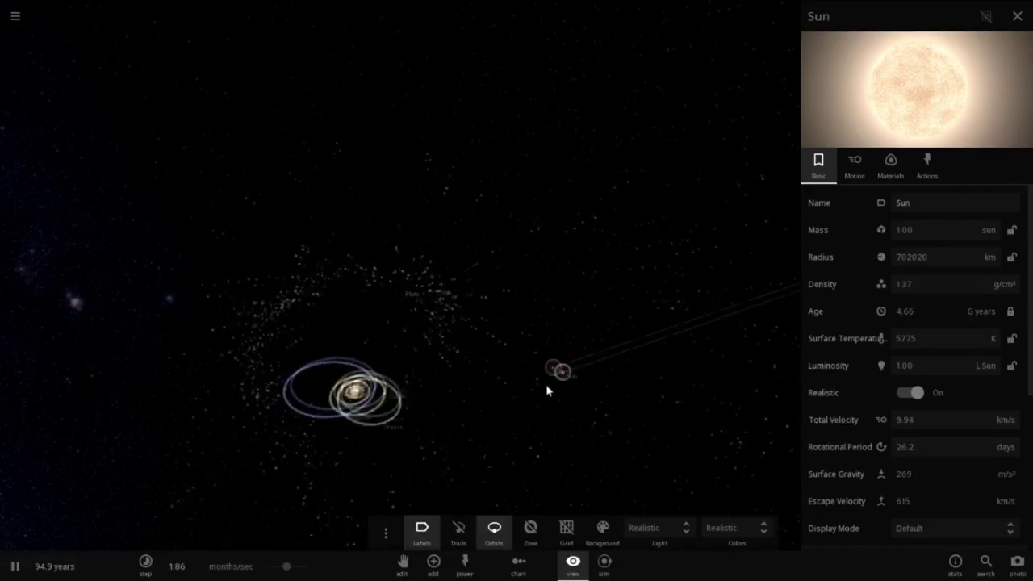
# Examine the second Sun's position relative to the planets' orbits and Pluto from several angles.
pyautogui.moveTo(546, 391); pyautogui.dragTo(364, 276)
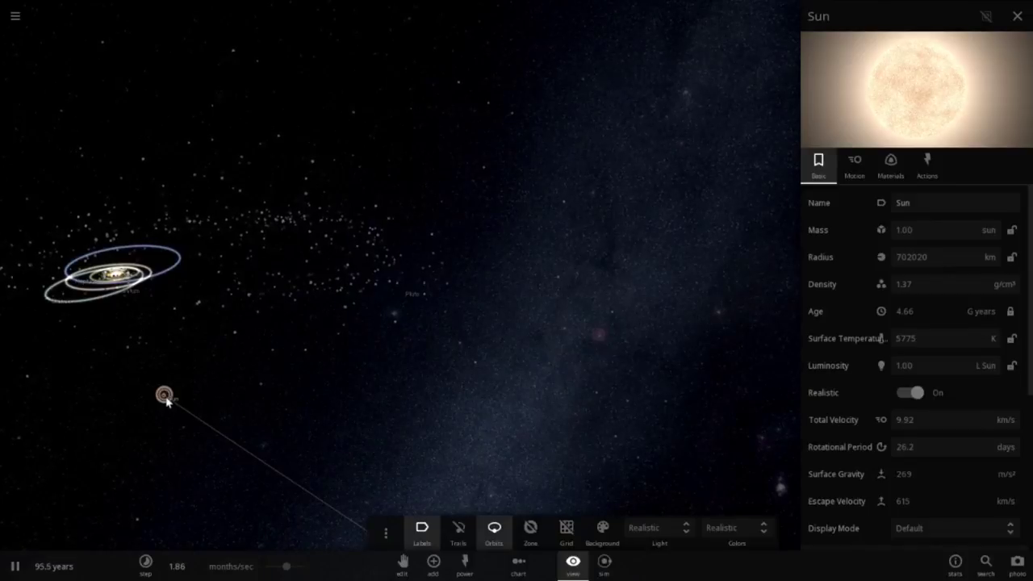
pyautogui.moveTo(145, 314); pyautogui.dragTo(253, 388)
pyautogui.scroll(2, 175, 372)
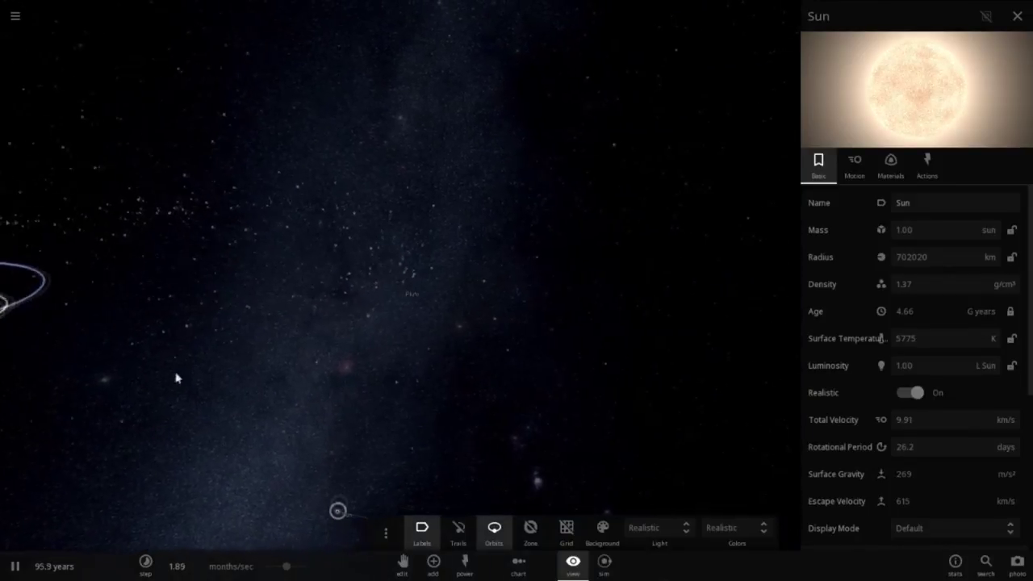
pyautogui.moveTo(175, 371); pyautogui.dragTo(325, 459)
pyautogui.scroll(-3, 220, 378)
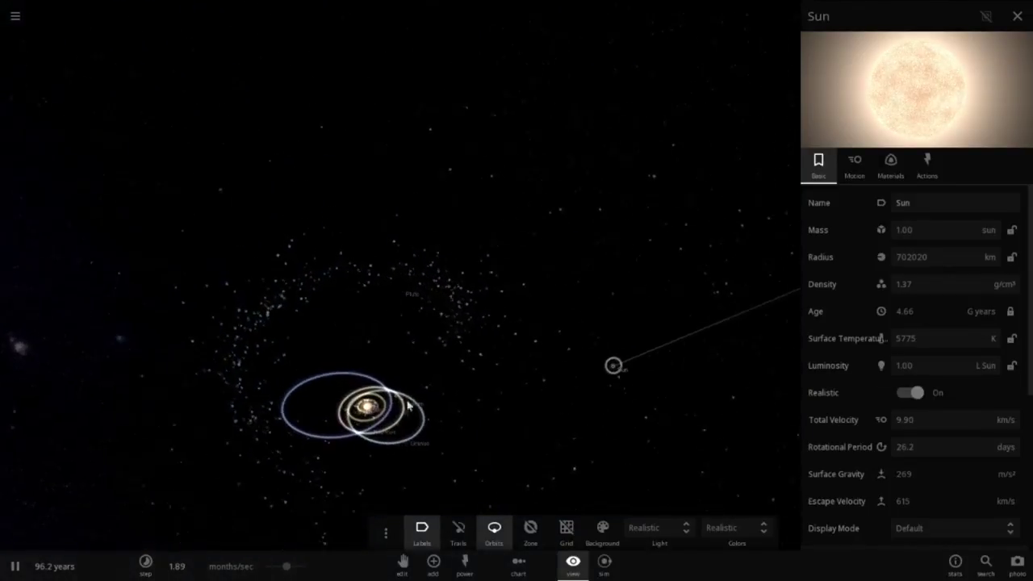
# Focus on the original Sun and examine the shapes and crossing points of the Saturn, Uranus and Neptune orbits.
pyautogui.doubleClick(380, 415)
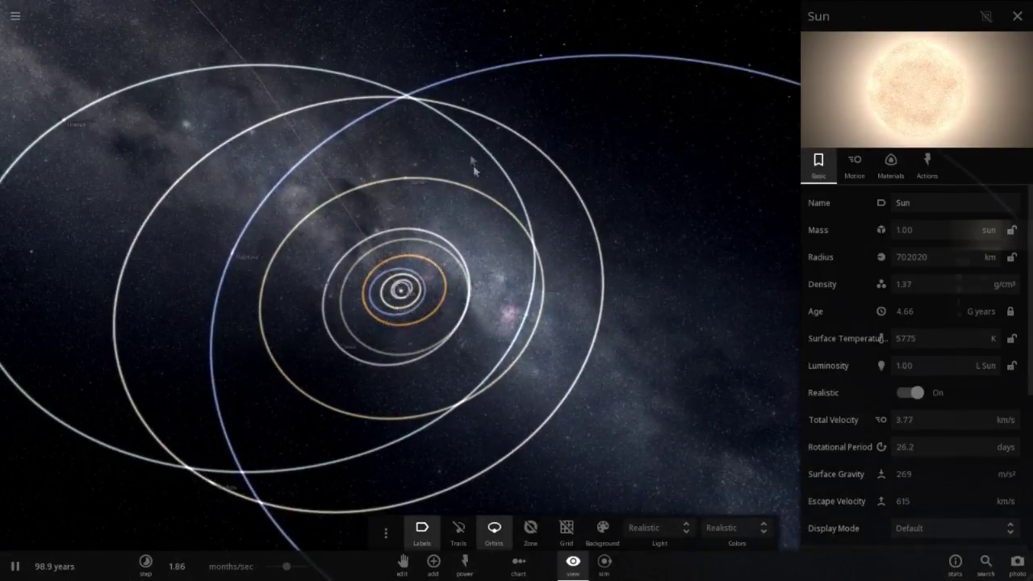
pyautogui.scroll(-3, 412, 106)
pyautogui.moveTo(415, 116); pyautogui.dragTo(553, 237)
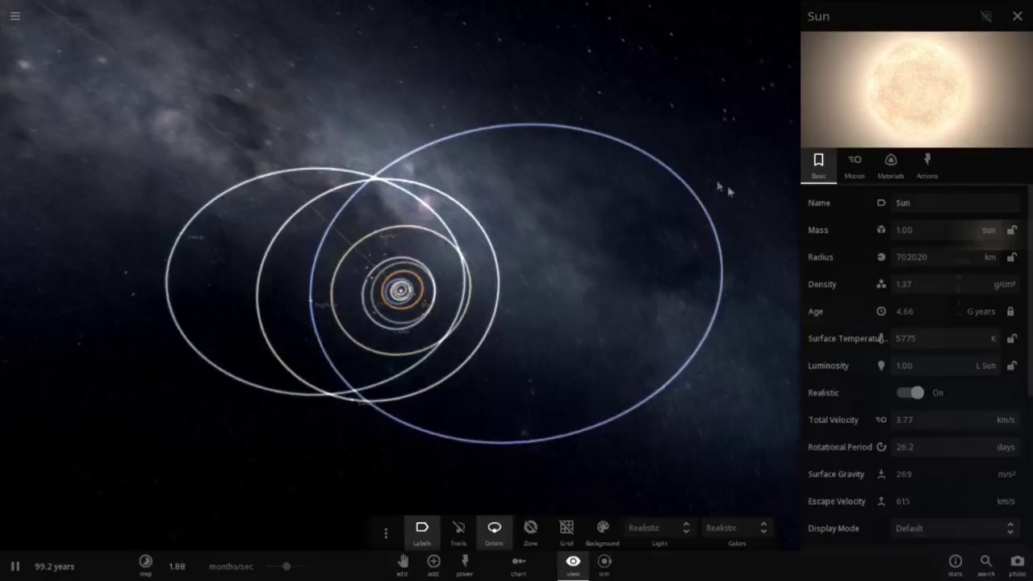
pyautogui.scroll(5, 365, 182)
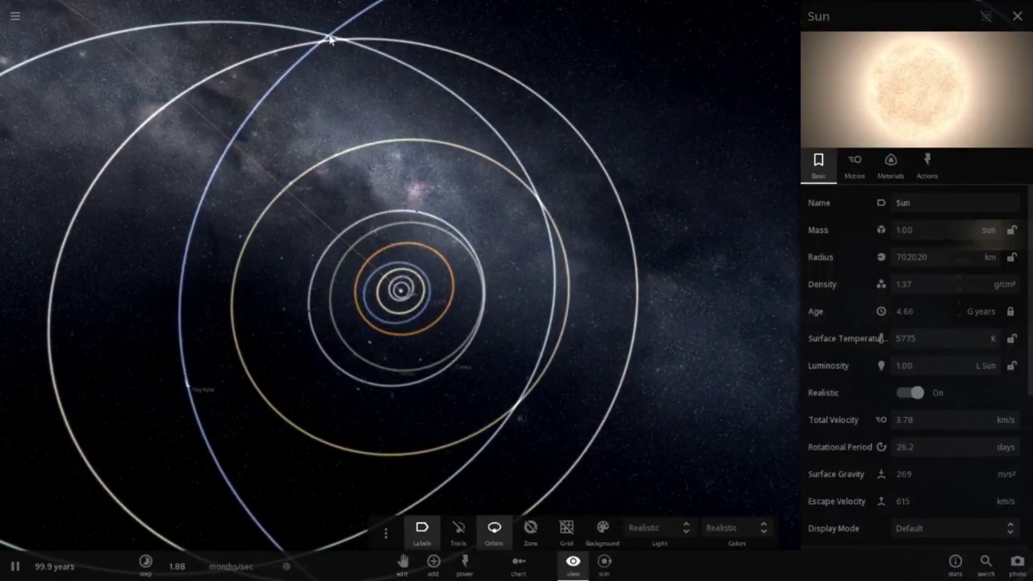
pyautogui.moveTo(206, 164); pyautogui.dragTo(299, 209)
pyautogui.scroll(-3, 318, 218)
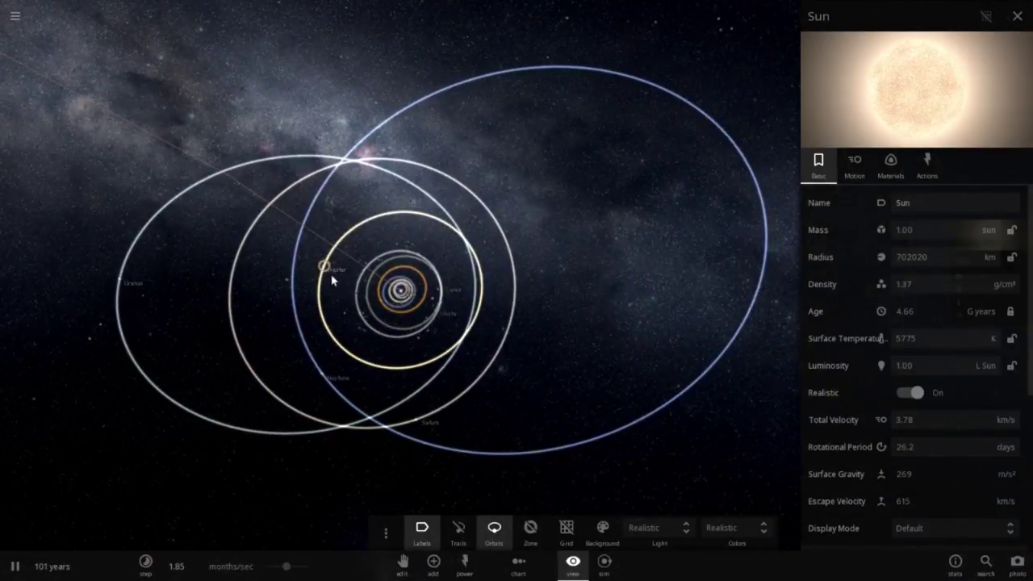
pyautogui.moveTo(150, 343); pyautogui.dragTo(154, 356)
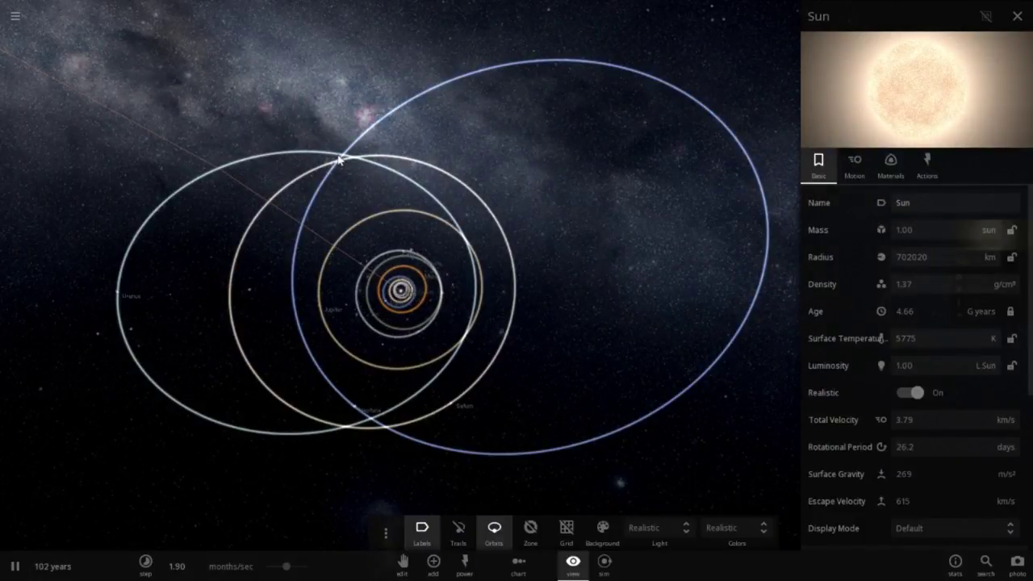
pyautogui.moveTo(587, 436); pyautogui.dragTo(580, 396)
pyautogui.scroll(-8, 551, 381)
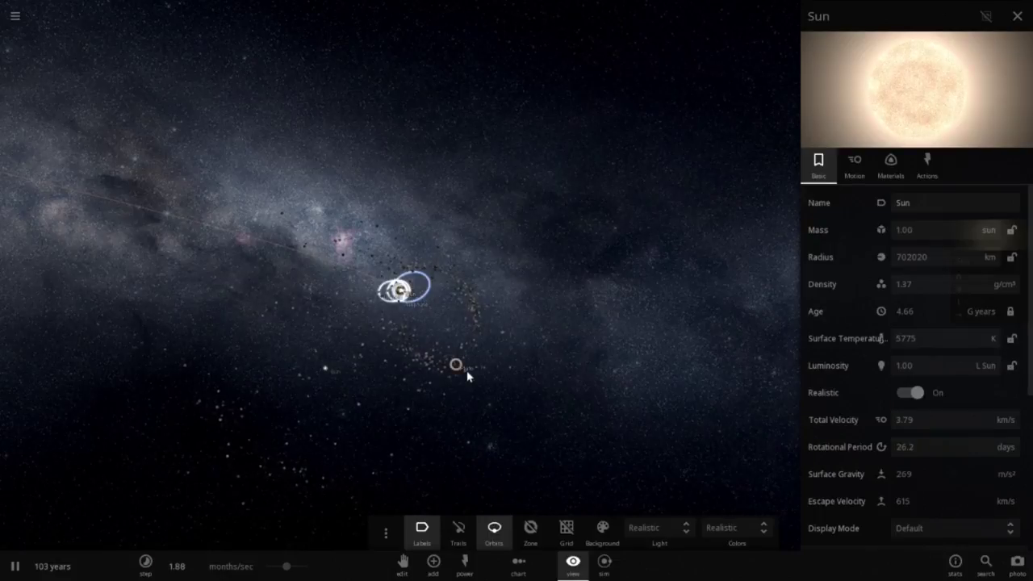
# Select Pluto and the second Sun in turn and compare their paths around the planetary system.
pyautogui.click(465, 371)
pyautogui.moveTo(378, 427)
pyautogui.mouseDown()
pyautogui.moveTo(396, 374)
pyautogui.moveTo(363, 379)
pyautogui.moveTo(385, 428)
pyautogui.mouseUp()
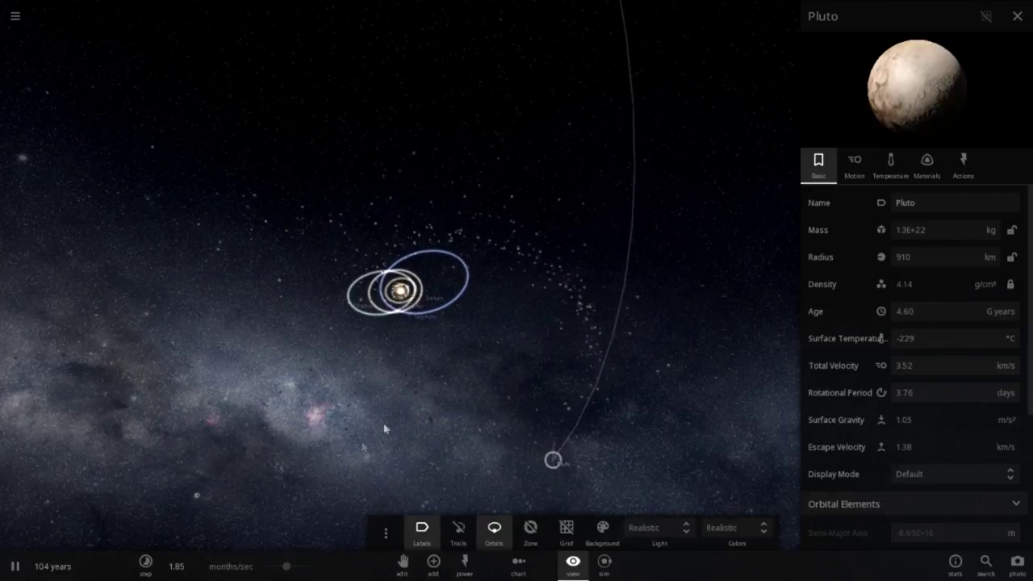
pyautogui.click(192, 501)
pyautogui.moveTo(266, 355)
pyautogui.mouseDown()
pyautogui.moveTo(285, 272)
pyautogui.moveTo(412, 275)
pyautogui.moveTo(473, 302)
pyautogui.moveTo(367, 359)
pyautogui.moveTo(611, 476)
pyautogui.mouseUp()
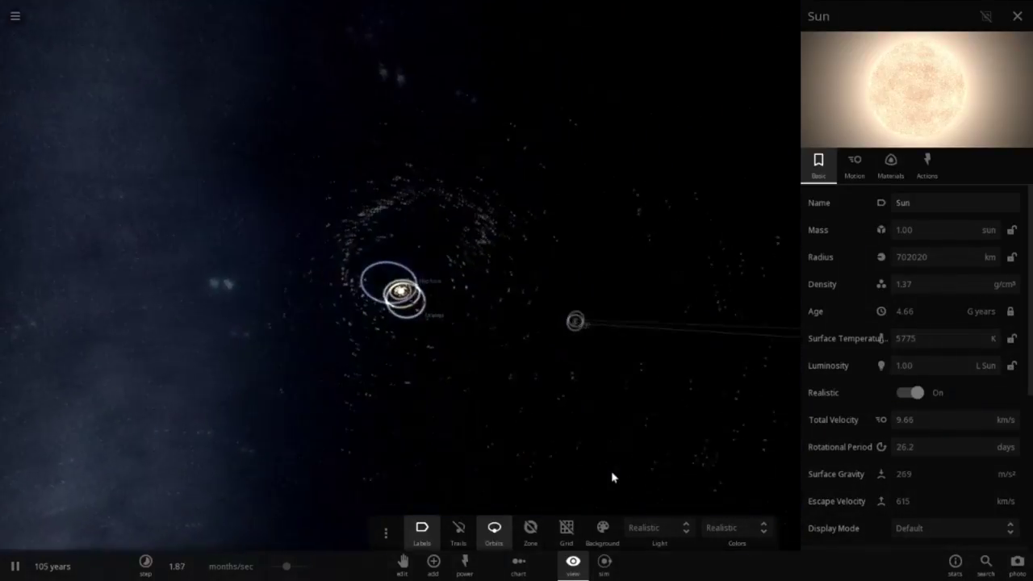
pyautogui.moveTo(586, 385)
pyautogui.mouseDown()
pyautogui.moveTo(597, 444)
pyautogui.moveTo(645, 444)
pyautogui.mouseUp()
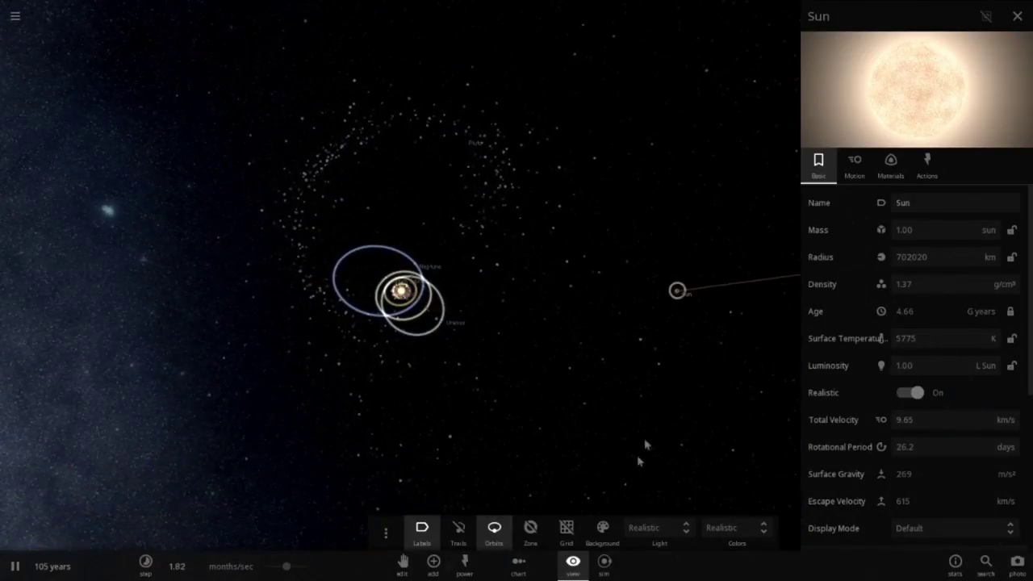
pyautogui.moveTo(633, 255)
pyautogui.mouseDown()
pyautogui.moveTo(595, 369)
pyautogui.moveTo(570, 343)
pyautogui.mouseUp()
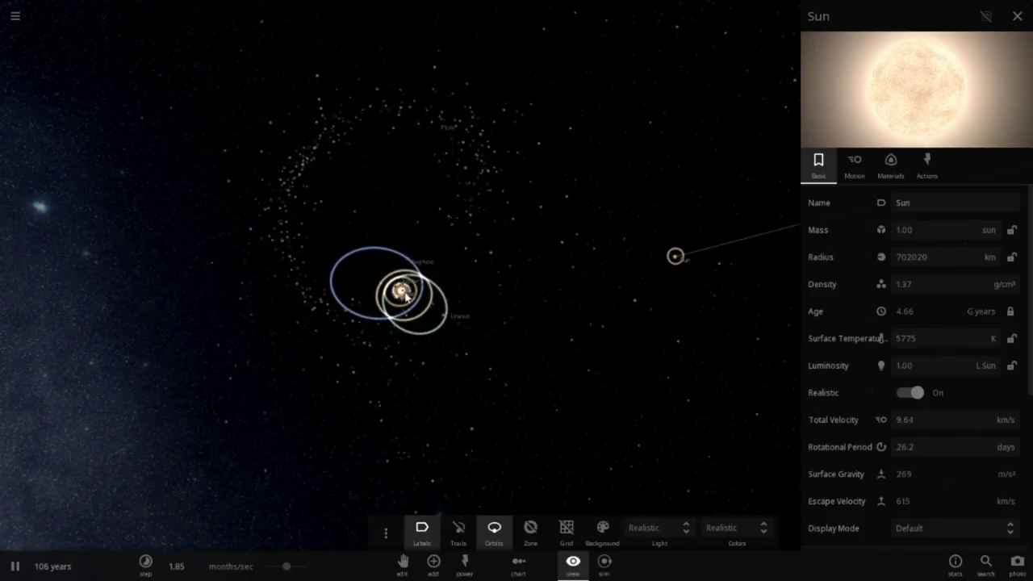
# Show motion trails instead of orbit lines and examine the paths of the Sun, inner planets and outer planets.
pyautogui.scroll(5, 508, 330)
pyautogui.scroll(-5, 507, 330)
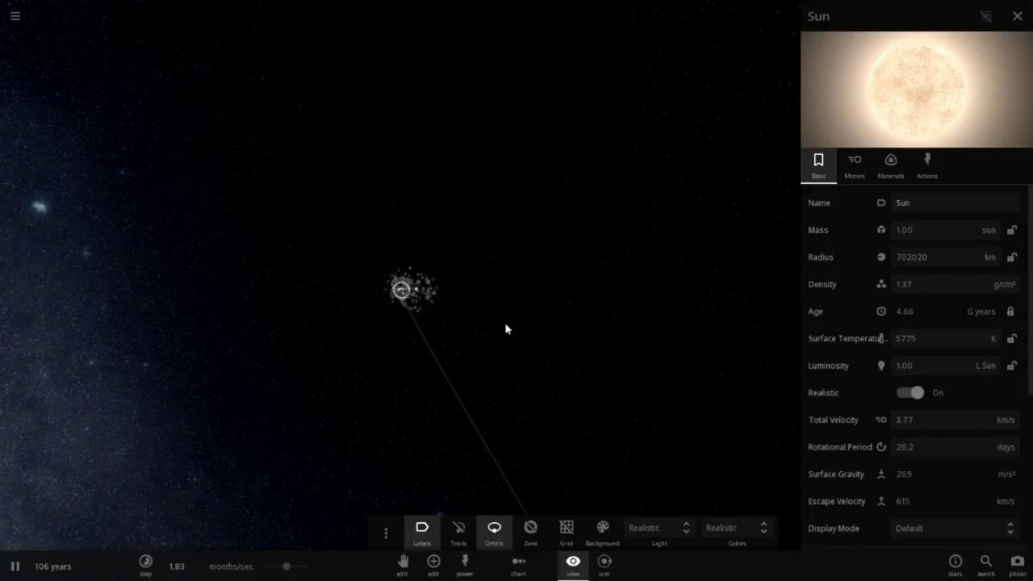
pyautogui.scroll(3, 500, 325)
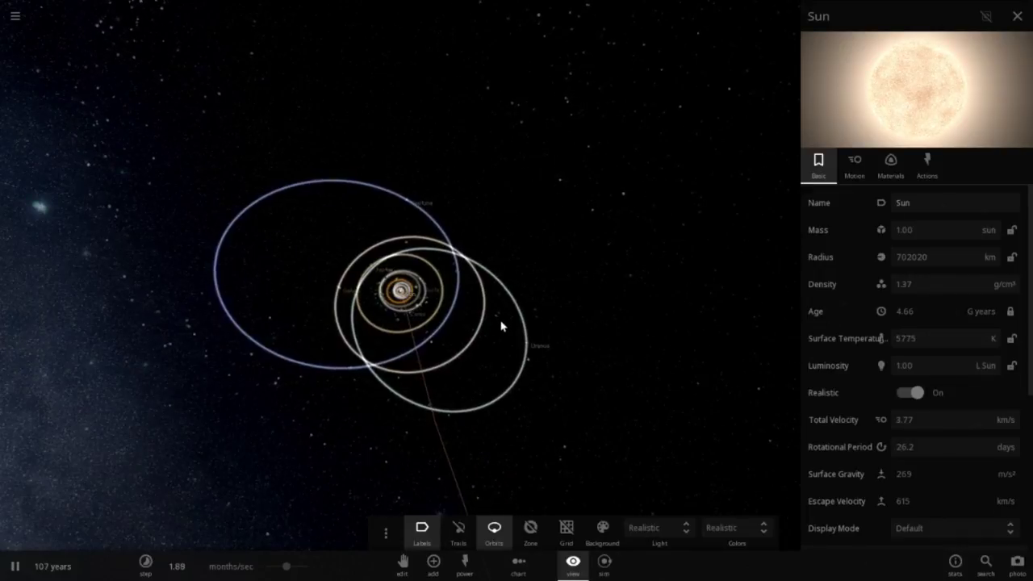
pyautogui.scroll(3, 500, 326)
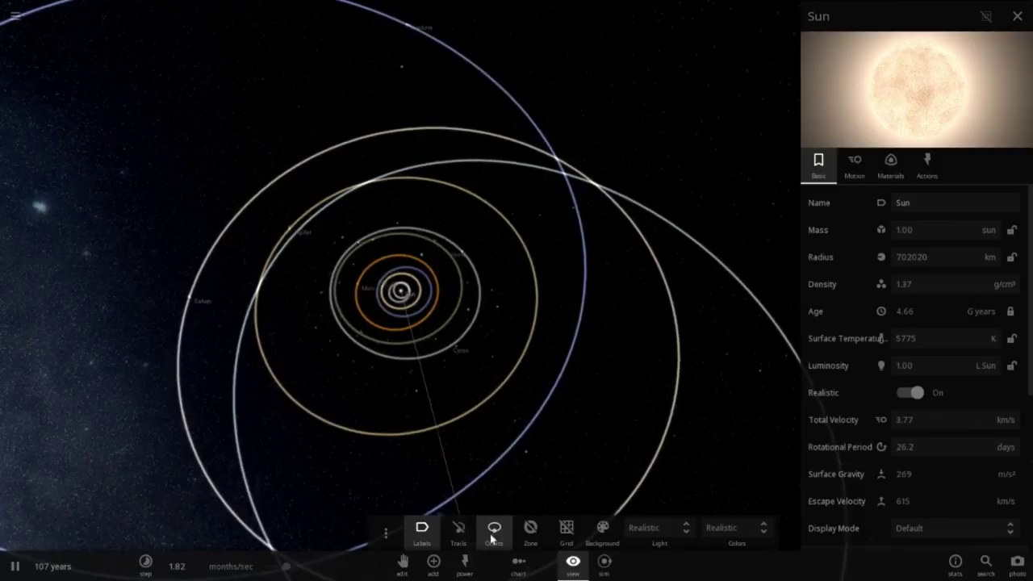
pyautogui.click(492, 534)
pyautogui.click(461, 532)
pyautogui.scroll(-2, 602, 318)
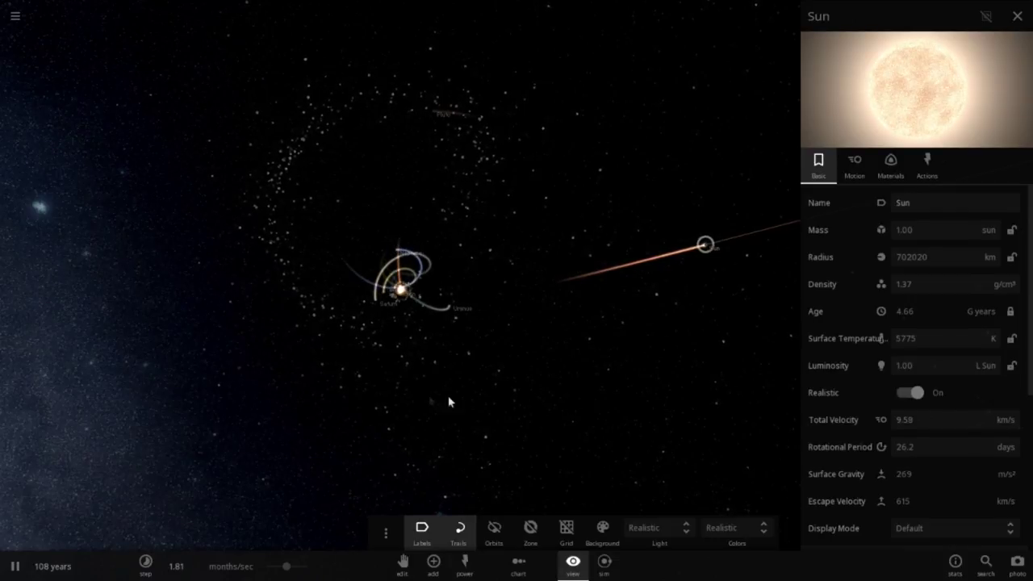
pyautogui.scroll(10, 555, 396)
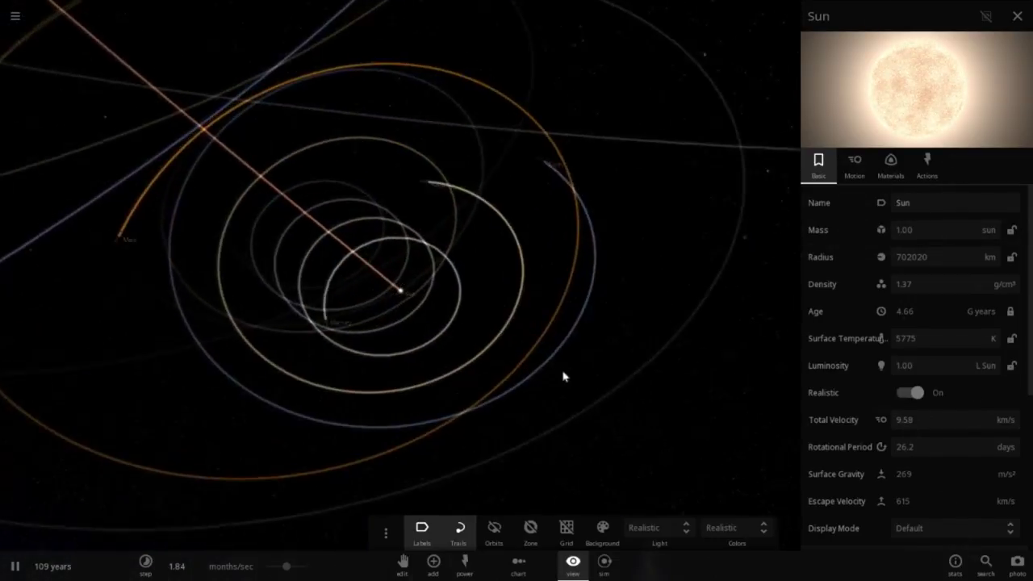
pyautogui.scroll(-10, 572, 344)
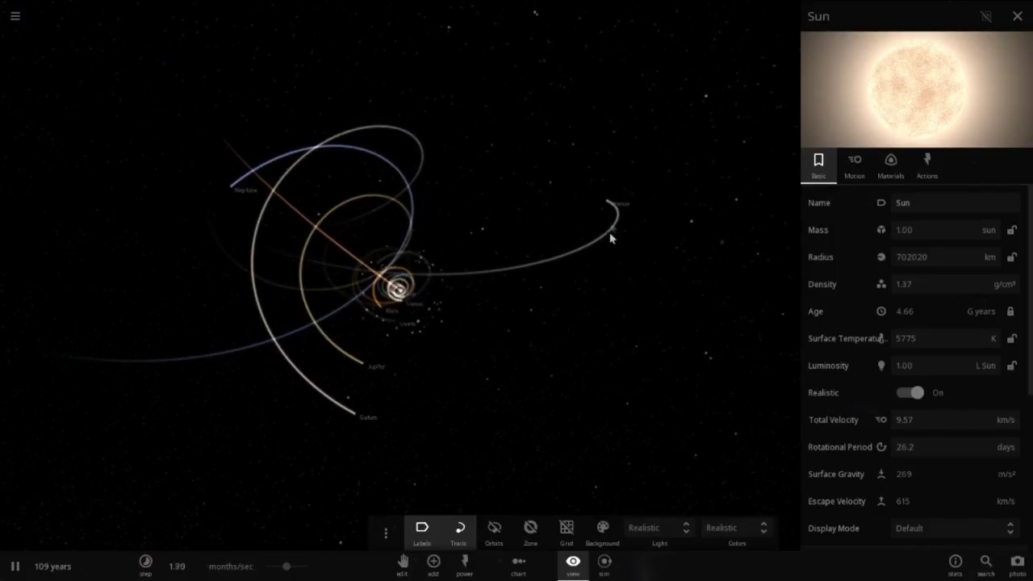
# Select Uranus and follow its trail alongside those of the other planets and the second Sun.
pyautogui.click(607, 202)
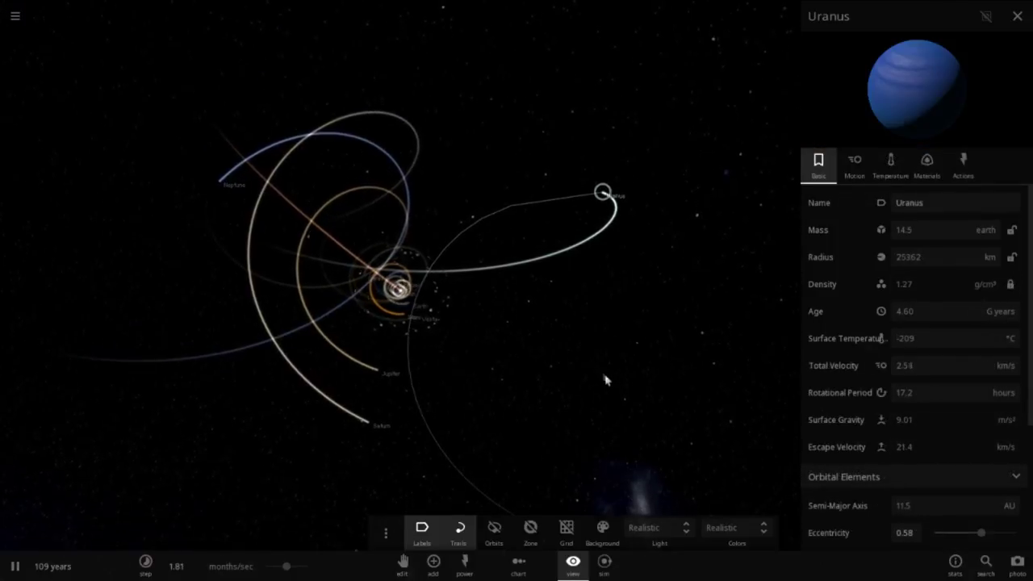
pyautogui.click(493, 538)
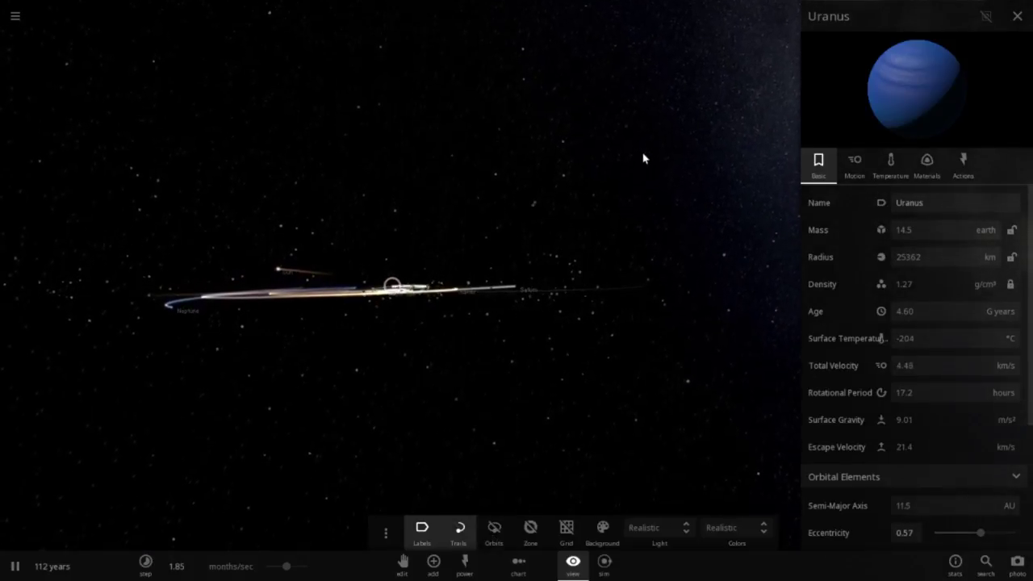
pyautogui.moveTo(541, 386); pyautogui.dragTo(537, 436)
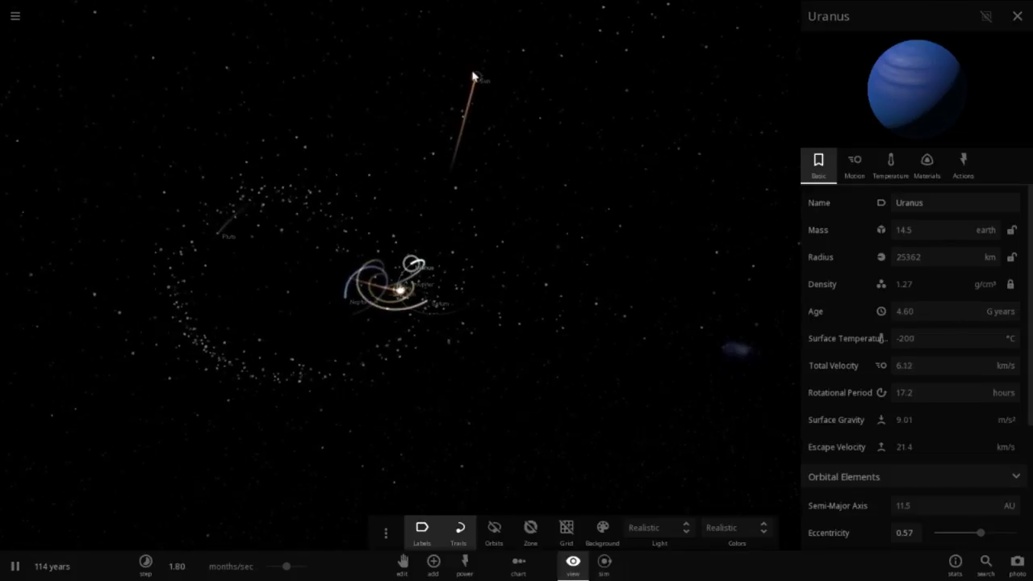
# Bring back the orbit lines in place of the trails and frame the outer planets' orbits from above.
pyautogui.click(495, 529)
pyautogui.moveTo(535, 306); pyautogui.dragTo(569, 362)
pyautogui.scroll(5, 569, 362)
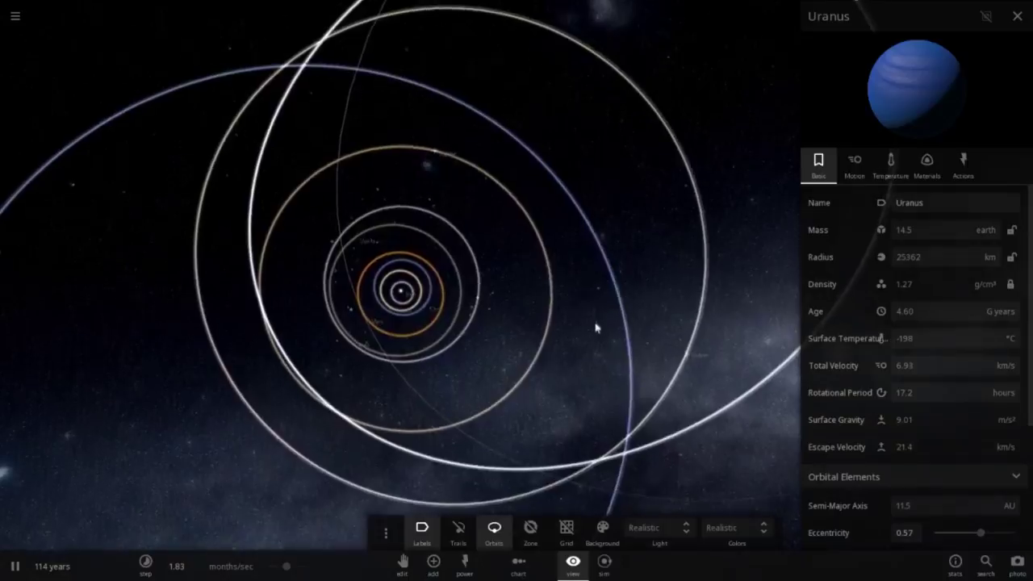
pyautogui.scroll(-3, 531, 213)
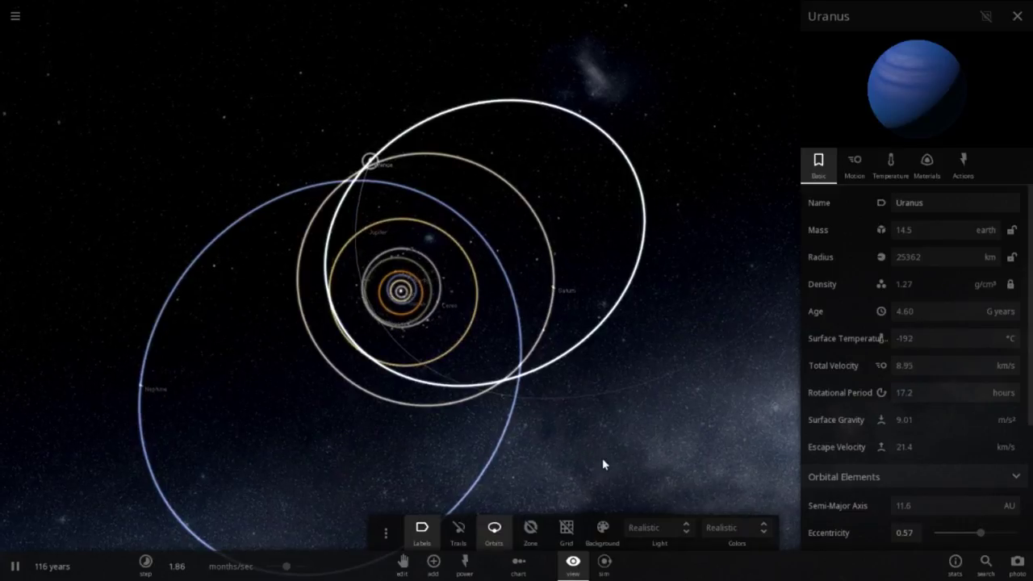
# Review the orbital elements of Uranus, Saturn and Neptune in turn.
pyautogui.scroll(-5, 982, 484)
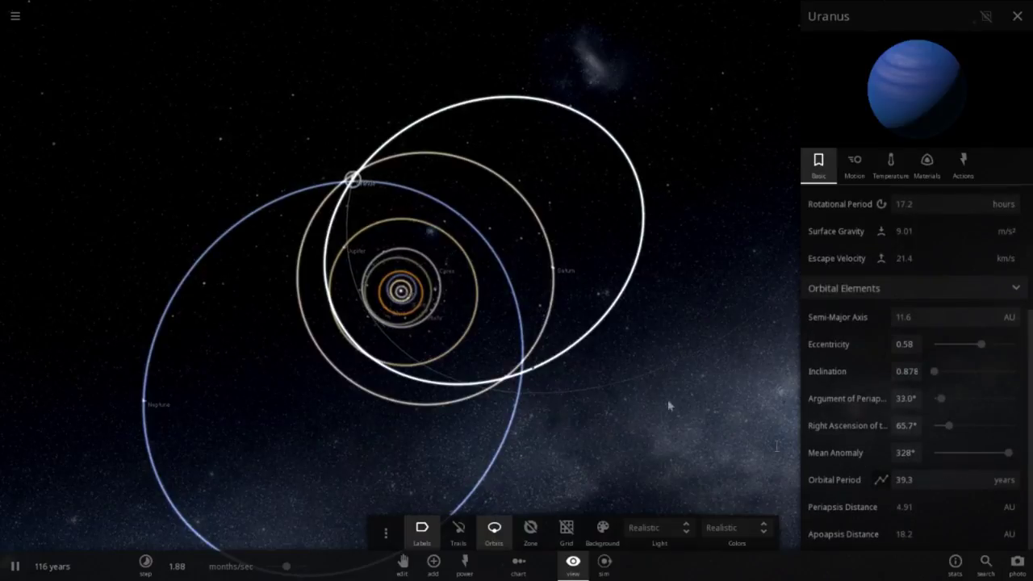
pyautogui.click(553, 266)
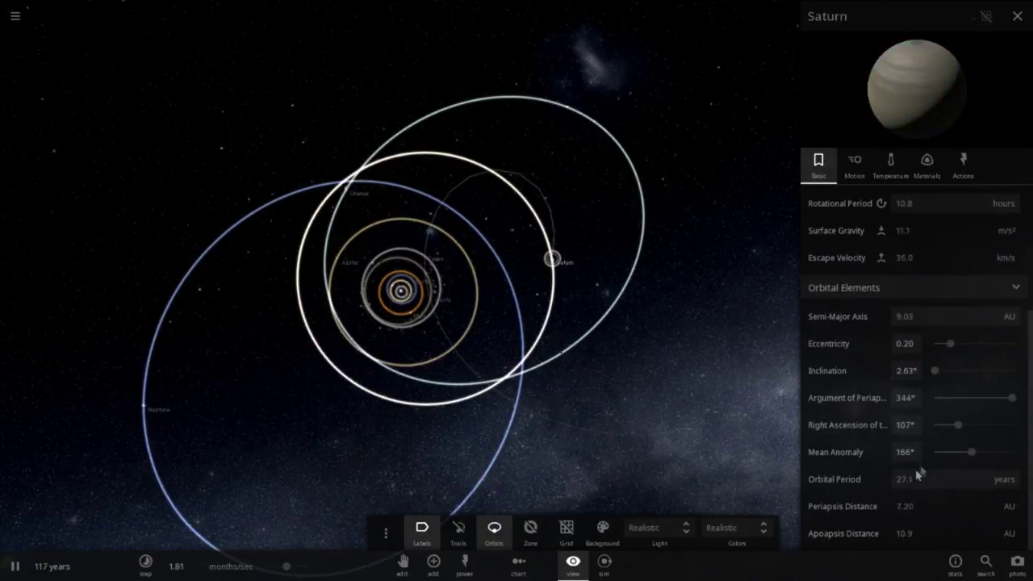
pyautogui.click(144, 411)
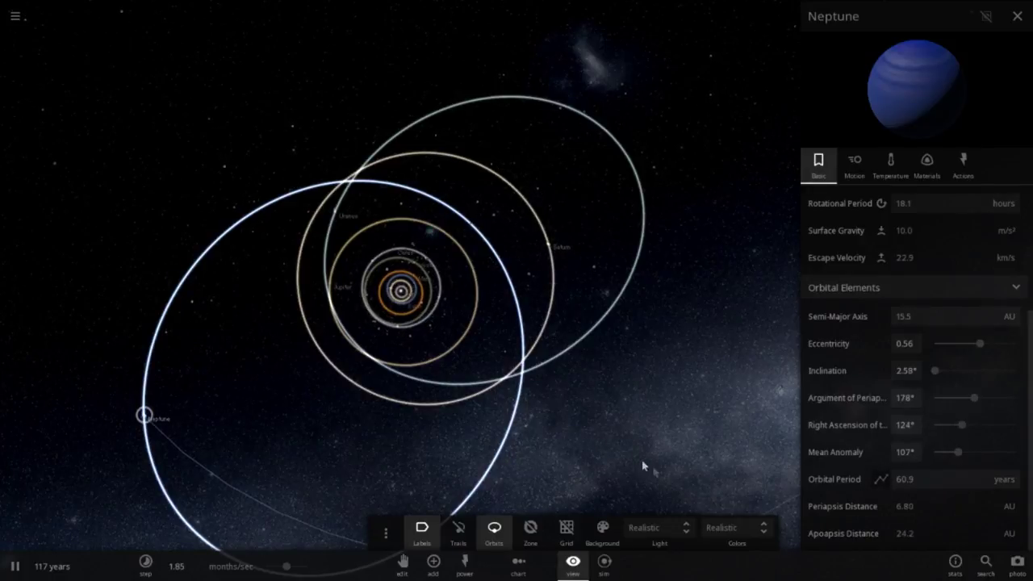
# Examine the orbits of Neptune and Uranus from several angles, centring the view on Uranus.
pyautogui.moveTo(642, 461); pyautogui.dragTo(559, 387)
pyautogui.scroll(-3, 559, 387)
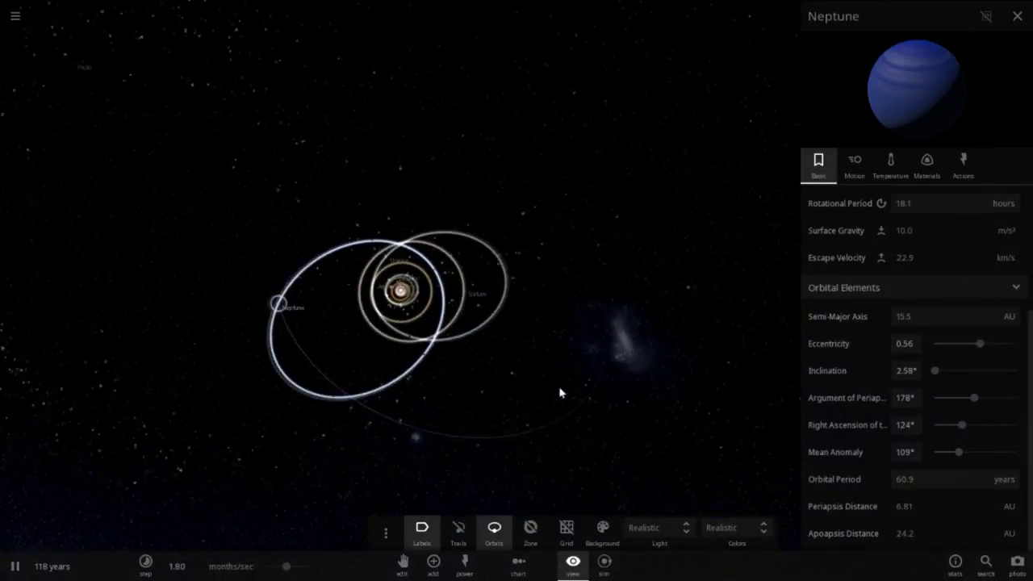
pyautogui.scroll(2, 562, 390)
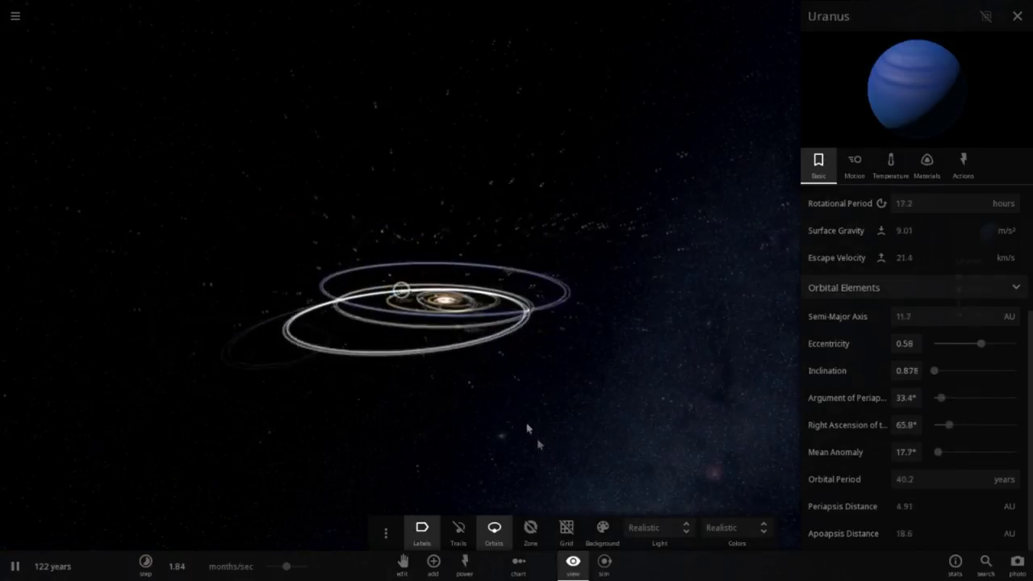
pyautogui.moveTo(528, 429); pyautogui.dragTo(673, 492)
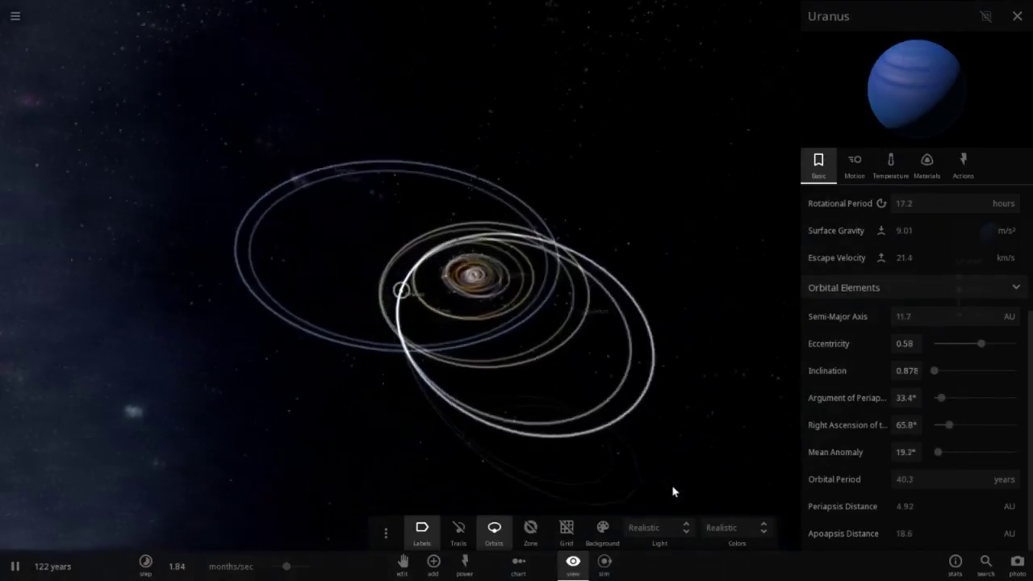
pyautogui.scroll(3, 672, 492)
pyautogui.scroll(-5, 524, 464)
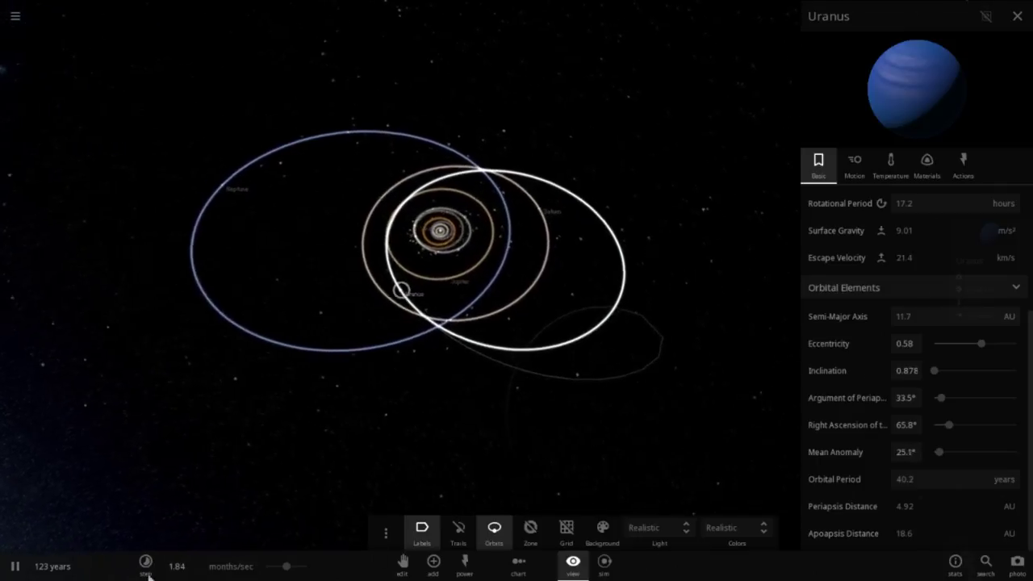
pyautogui.moveTo(374, 408); pyautogui.dragTo(489, 415)
pyautogui.scroll(-3, 485, 412)
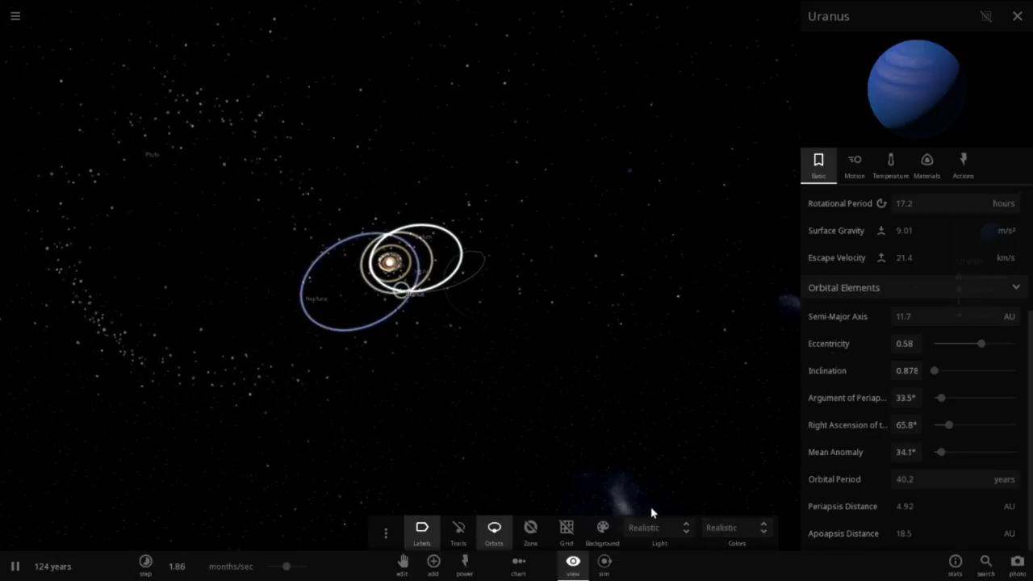
# Look over the simulation's time and gravity settings, close them, and view Uranus up close on its orbit.
pyautogui.click(605, 565)
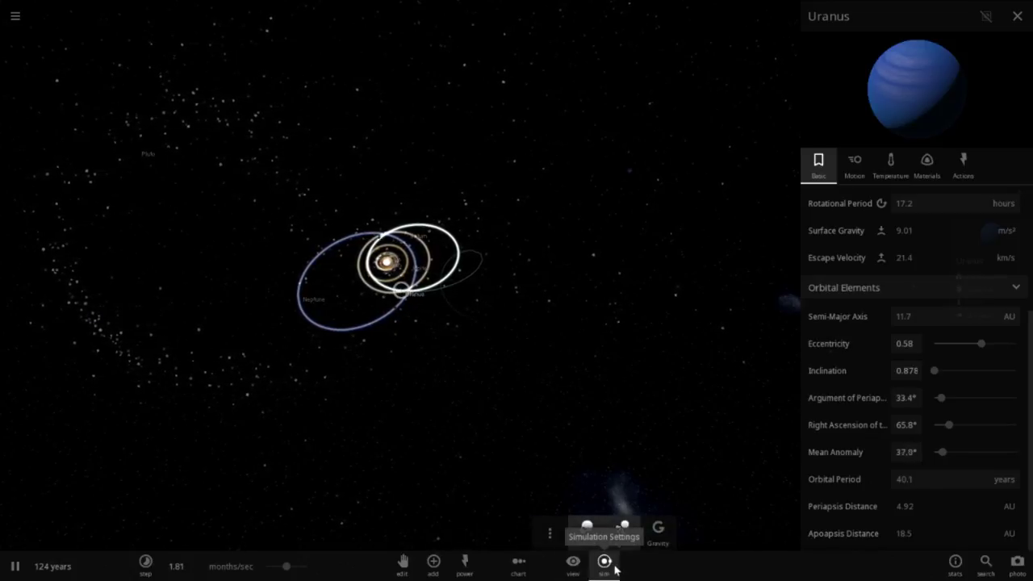
pyautogui.click(604, 563)
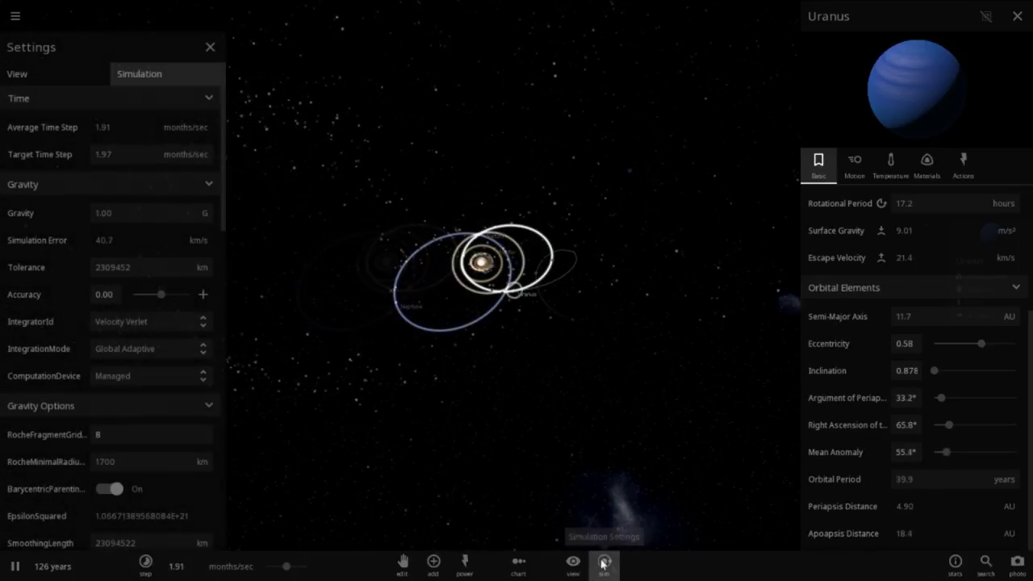
pyautogui.click(210, 47)
pyautogui.scroll(8, 330, 177)
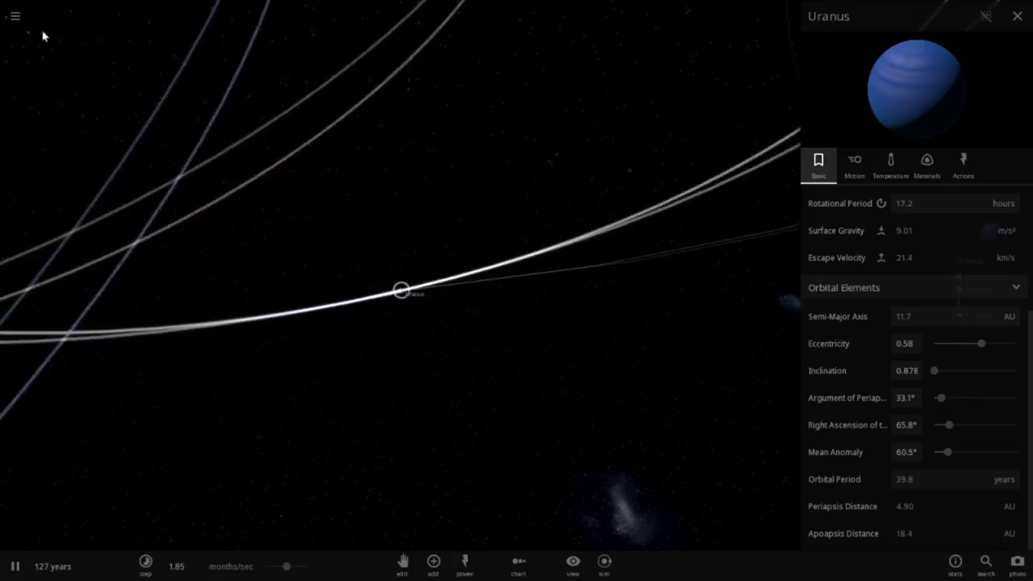
# Open the saved "Solar System - Visited Worlds" simulation and pause it.
pyautogui.scroll(-10, 159, 77)
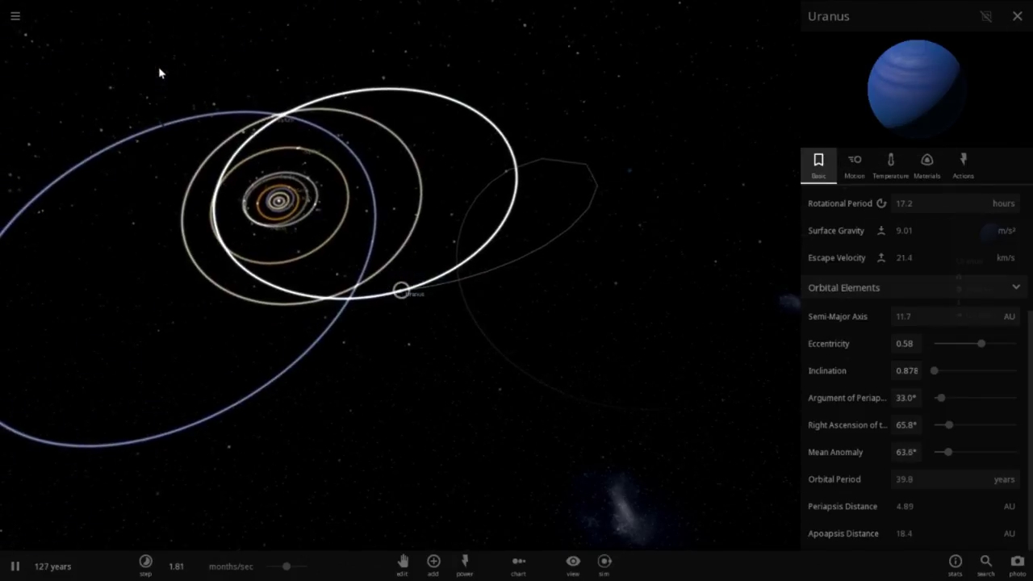
pyautogui.click(16, 18)
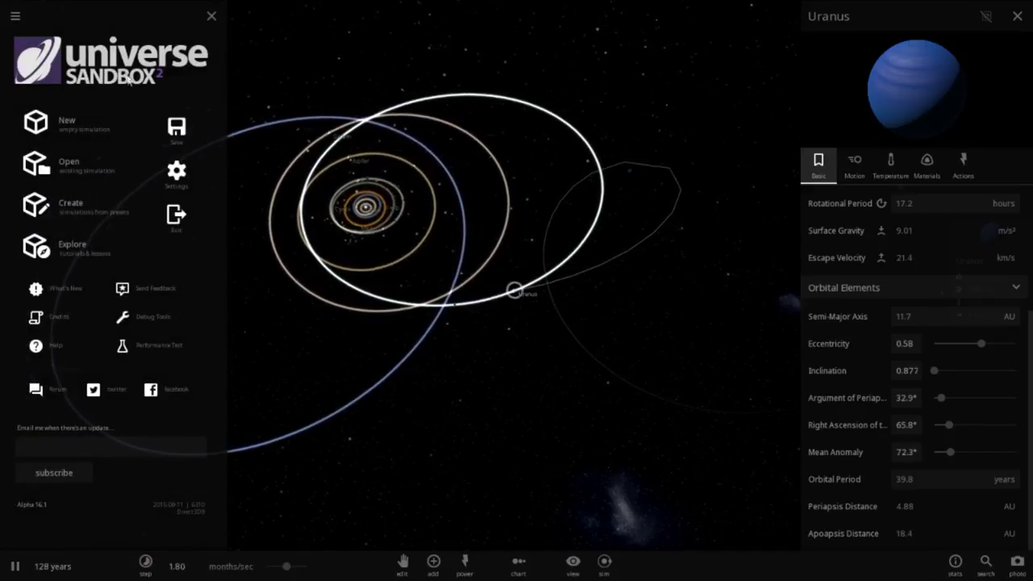
pyautogui.click(69, 164)
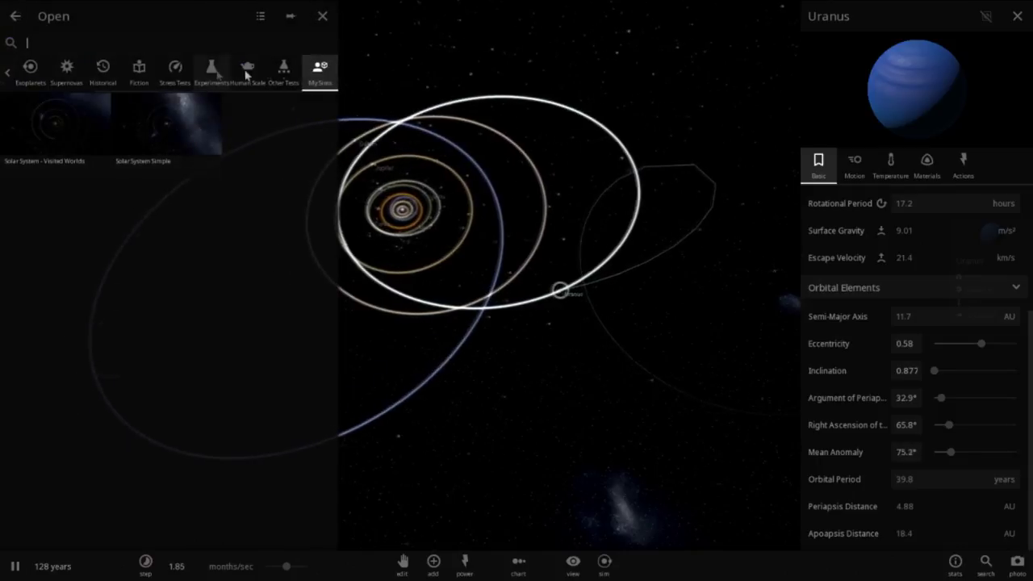
pyautogui.click(62, 134)
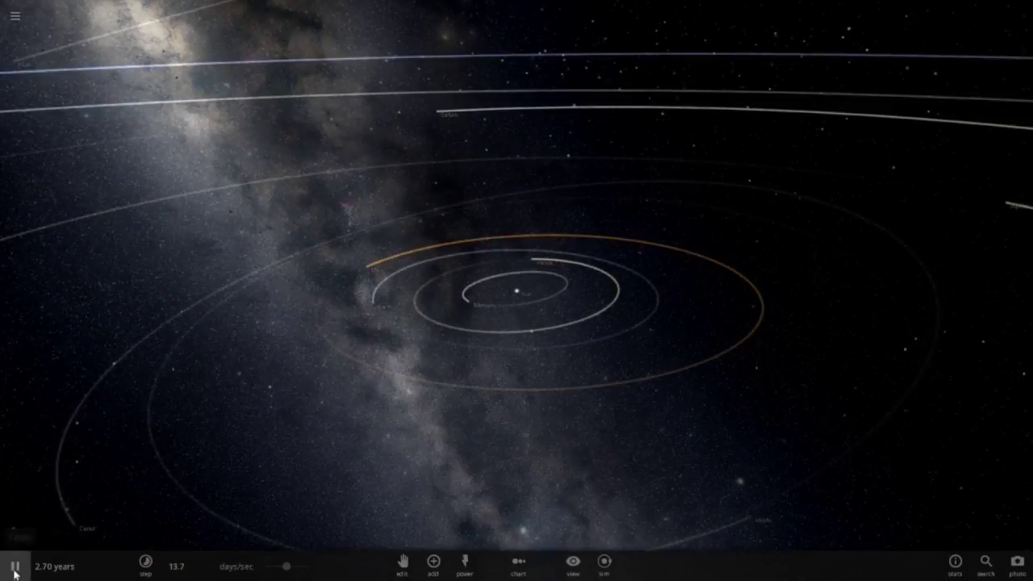
pyautogui.click(15, 566)
# View the whole solar system from above and display orbit lines instead of trails.
pyautogui.moveTo(579, 246); pyautogui.dragTo(600, 389)
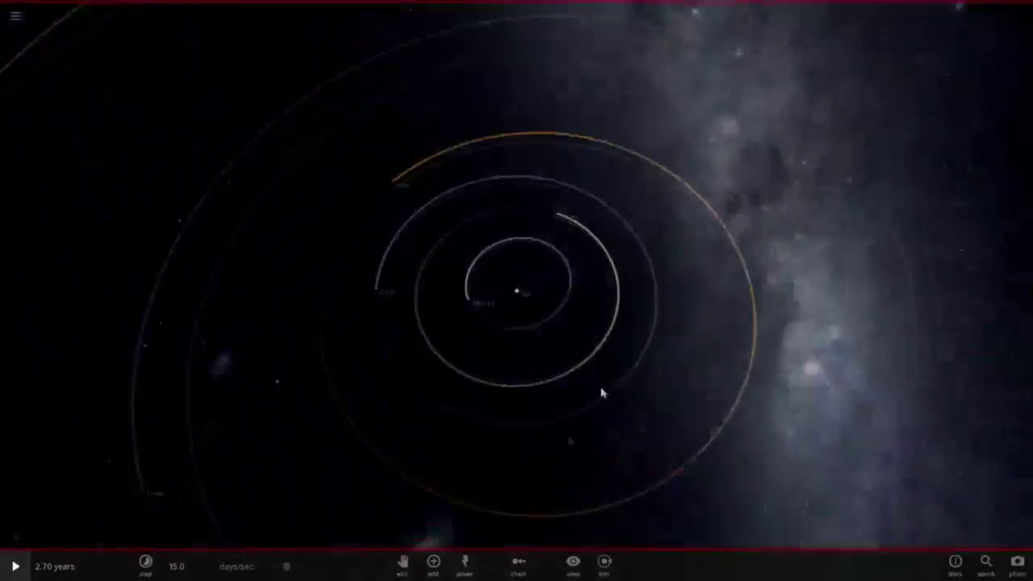
pyautogui.scroll(-5, 611, 329)
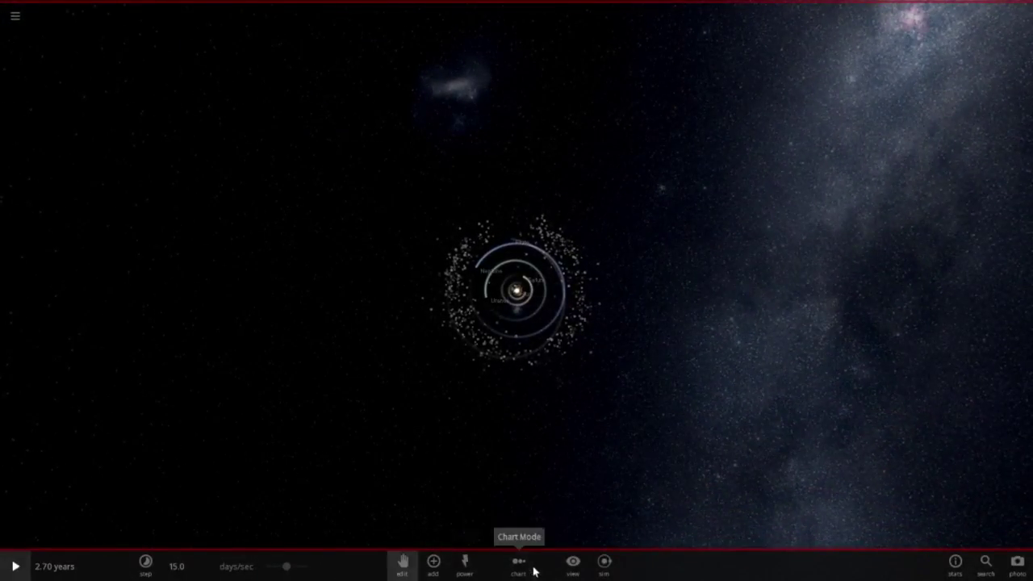
pyautogui.click(572, 563)
pyautogui.click(494, 527)
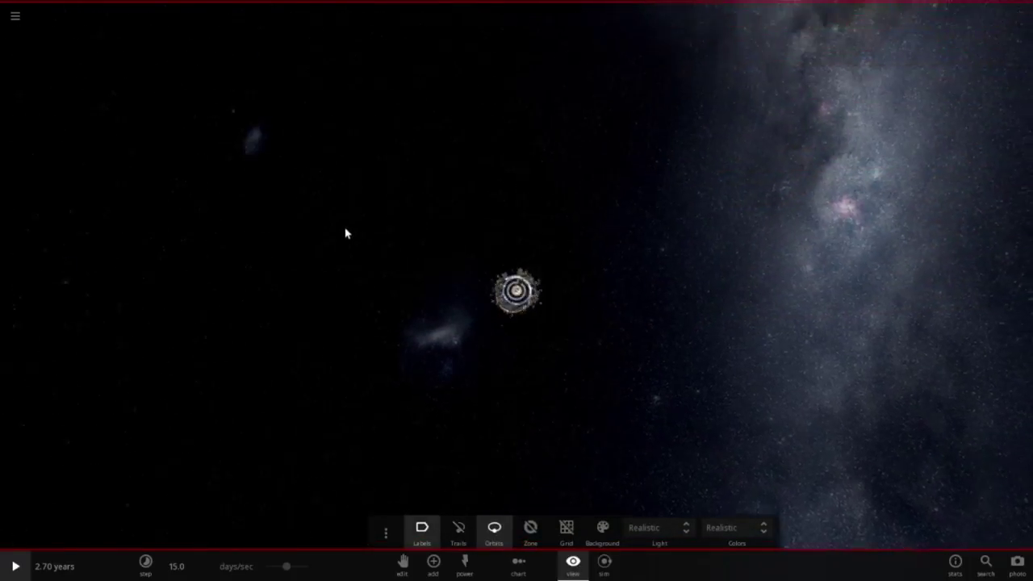
# Add a second Sun from the star collection well outside the orbits of the outer planets.
pyautogui.click(433, 561)
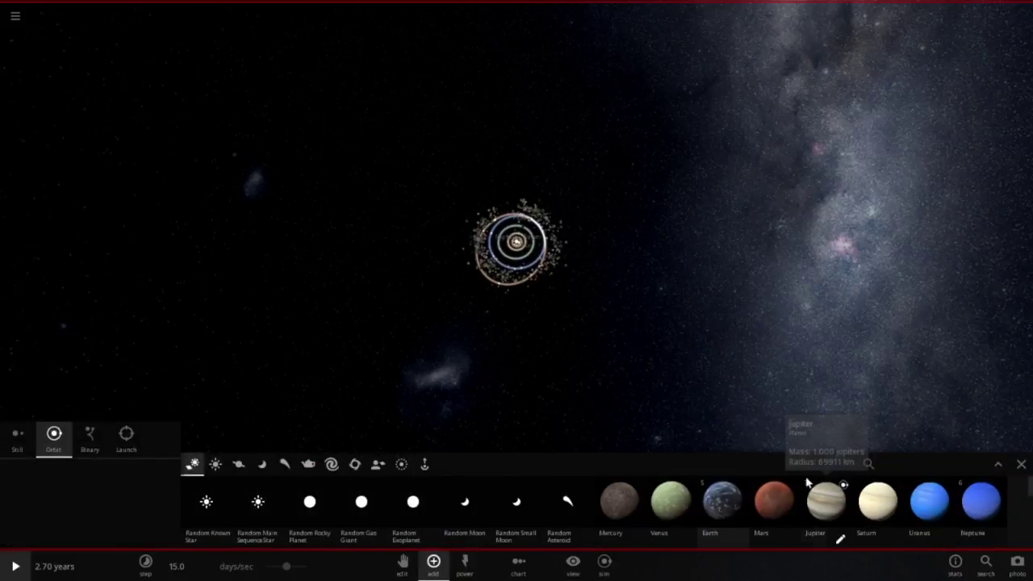
pyautogui.click(216, 464)
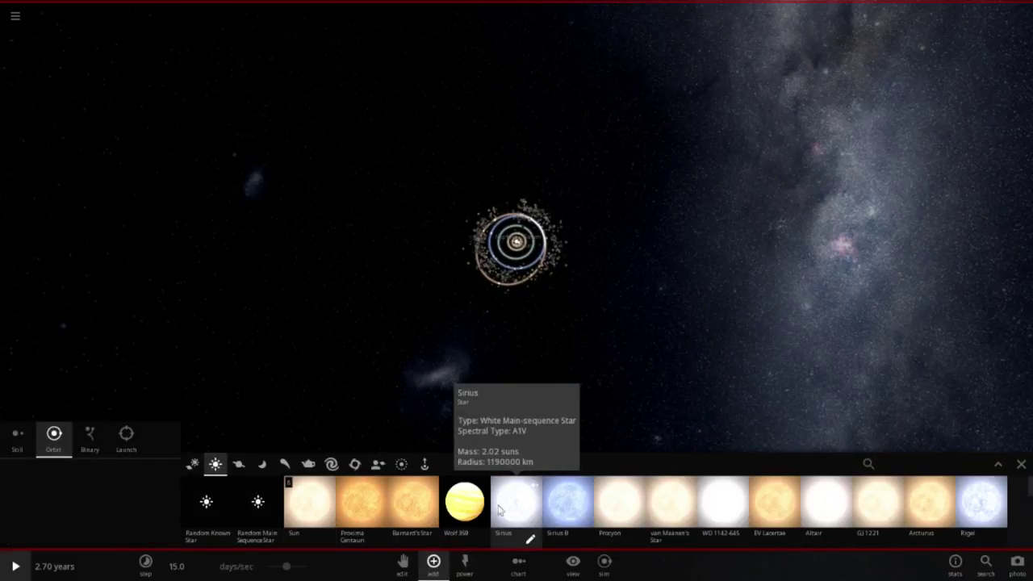
pyautogui.click(307, 501)
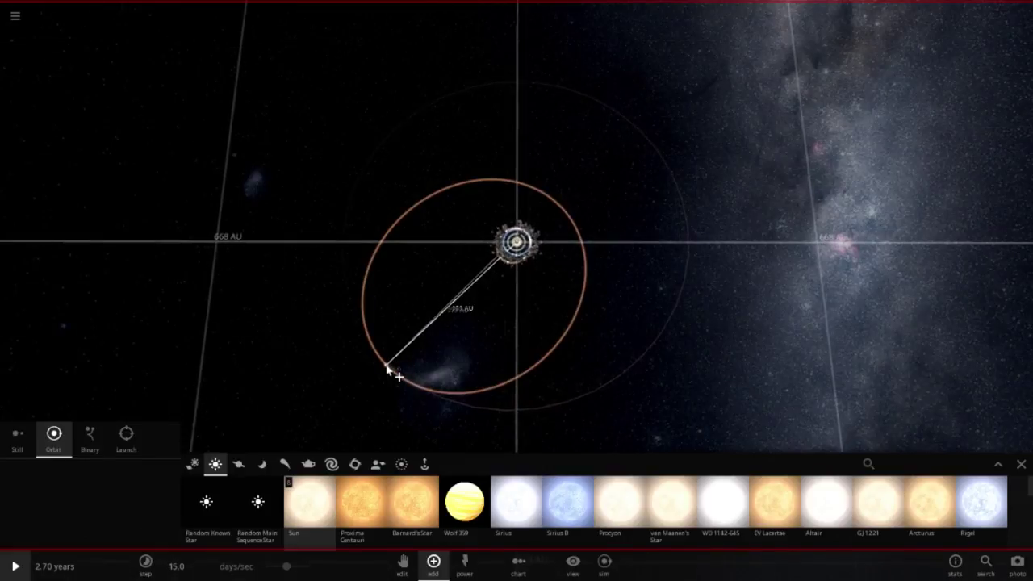
pyautogui.scroll(3, 388, 368)
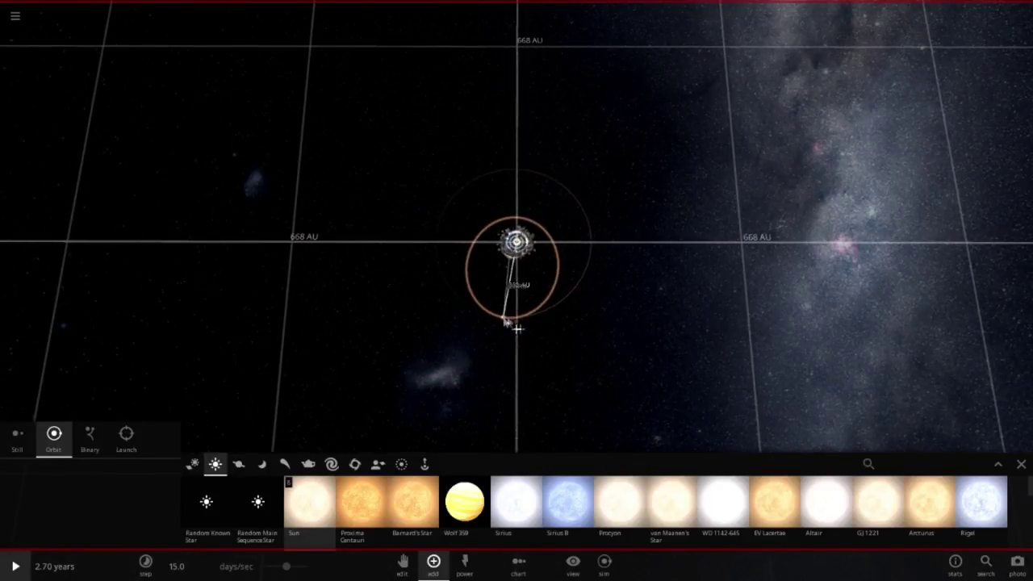
pyautogui.click(364, 295)
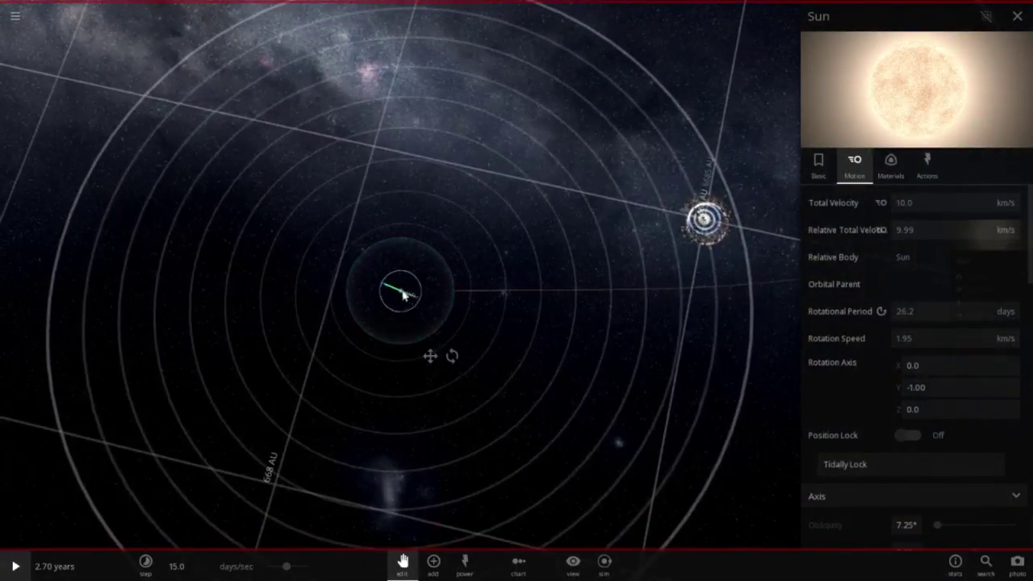
# Move the second Sun farther away from the solar system, checking its position from several angles.
pyautogui.moveTo(402, 291); pyautogui.dragTo(383, 252)
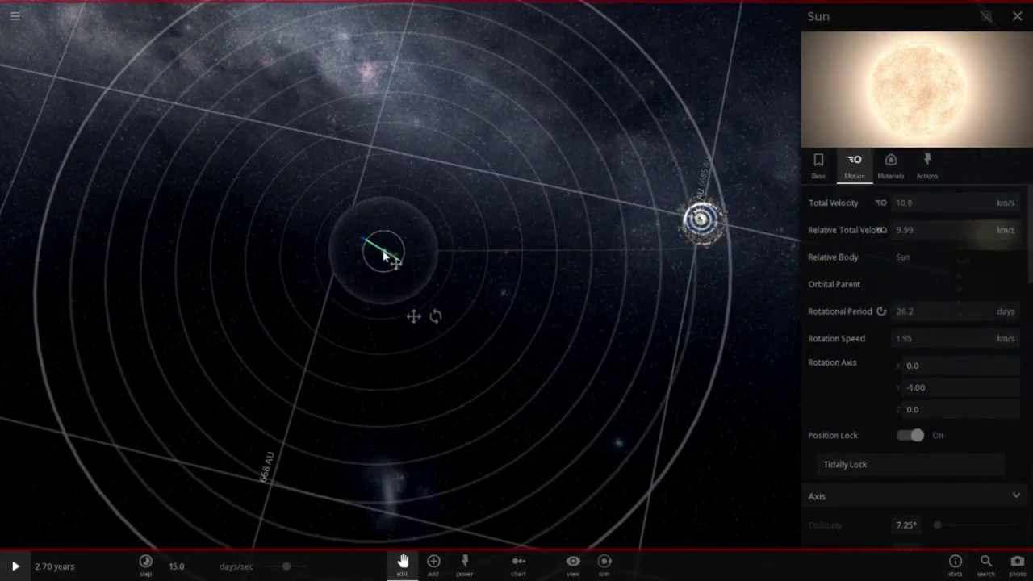
pyautogui.scroll(-5, 588, 323)
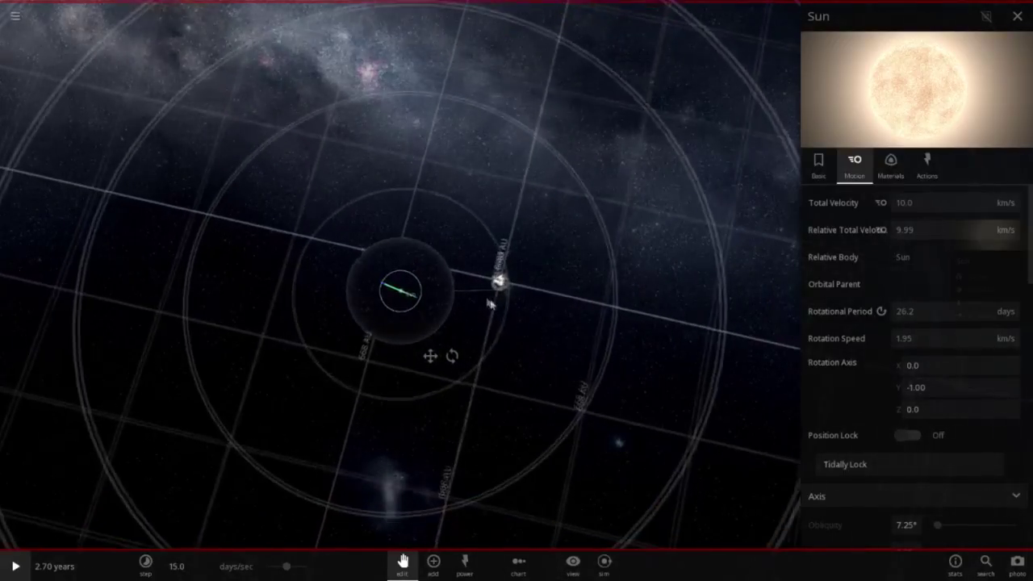
pyautogui.scroll(5, 489, 303)
pyautogui.moveTo(588, 330); pyautogui.dragTo(710, 238)
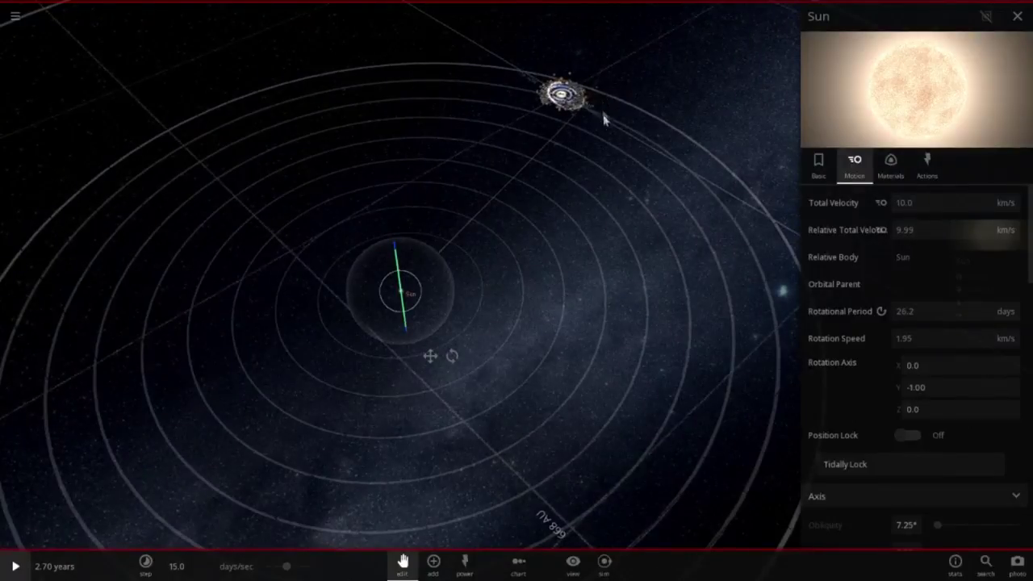
pyautogui.moveTo(603, 120); pyautogui.dragTo(624, 175)
pyautogui.moveTo(402, 295); pyautogui.dragTo(321, 413)
pyautogui.scroll(-2, 390, 376)
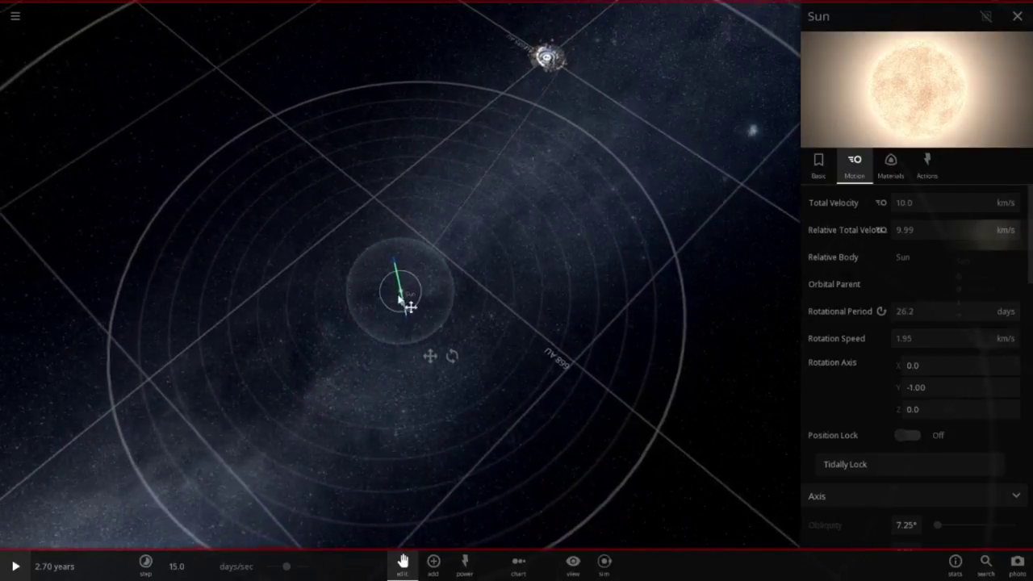
pyautogui.moveTo(400, 300); pyautogui.dragTo(350, 363)
pyautogui.scroll(-2, 590, 261)
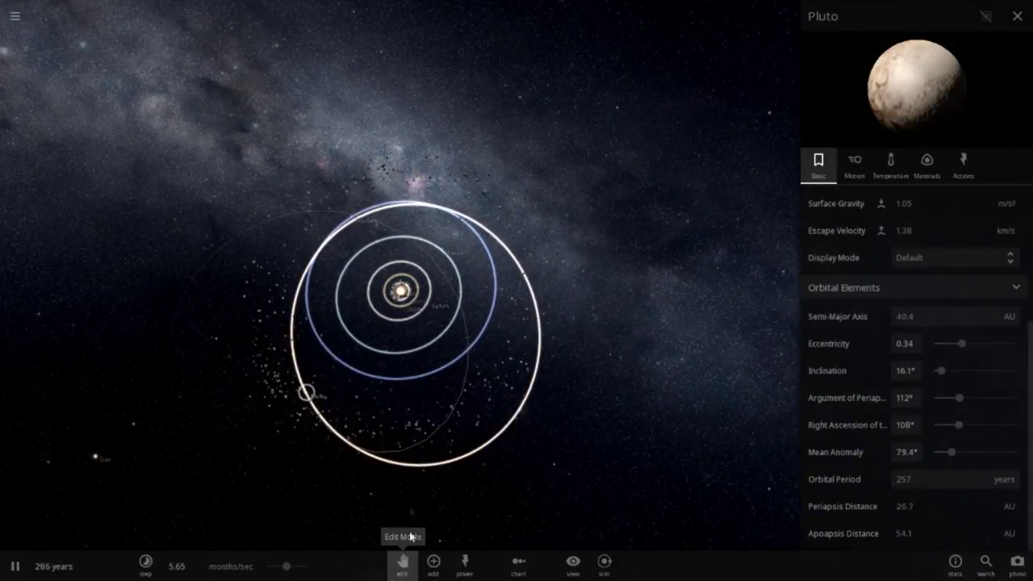
# Show trails to compare the paths of Pluto, Neptune and the passing Sun, and return to orbit lines.
pyautogui.click(572, 560)
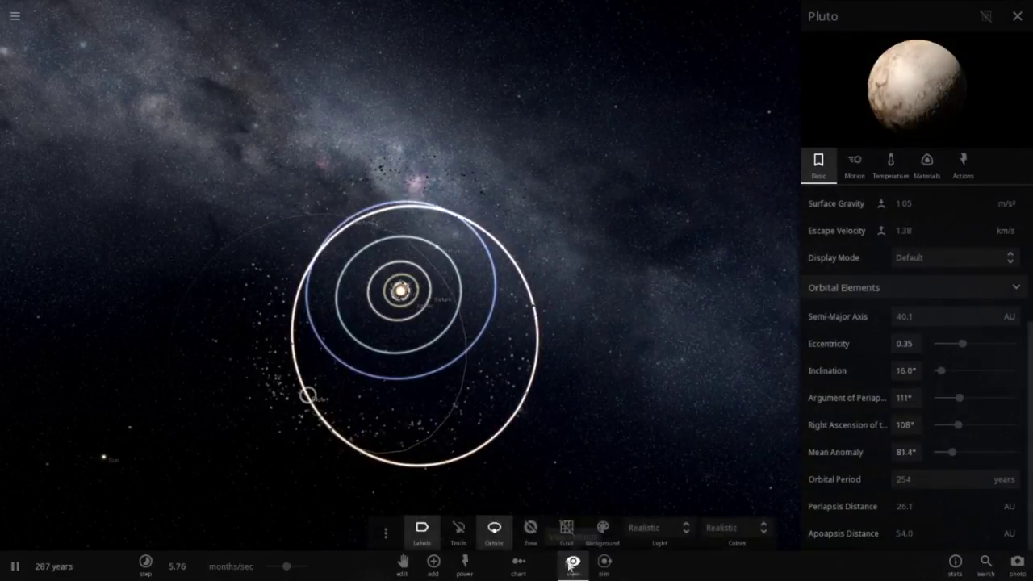
pyautogui.click(459, 535)
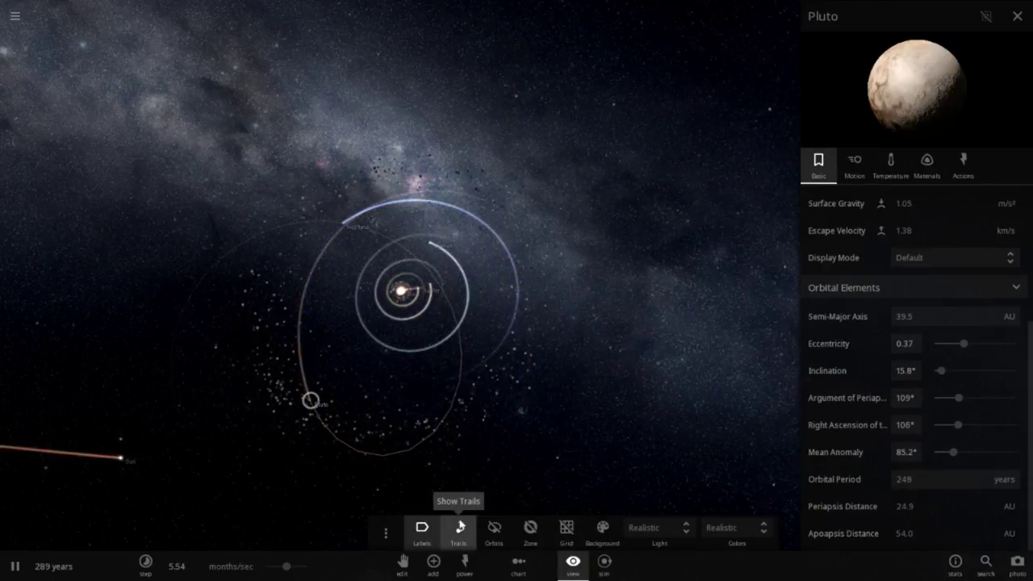
pyautogui.scroll(5, 444, 477)
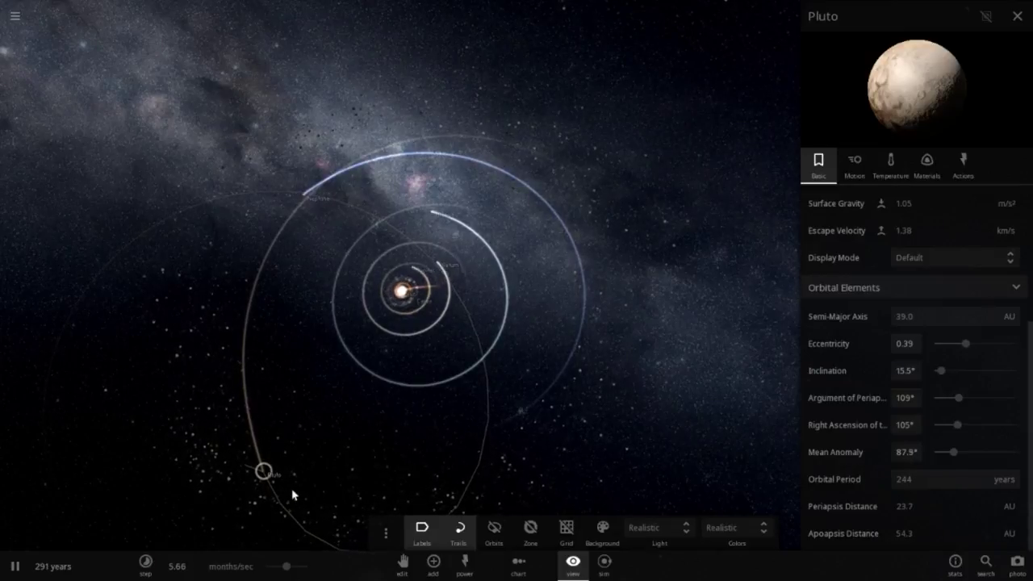
pyautogui.scroll(-3, 292, 491)
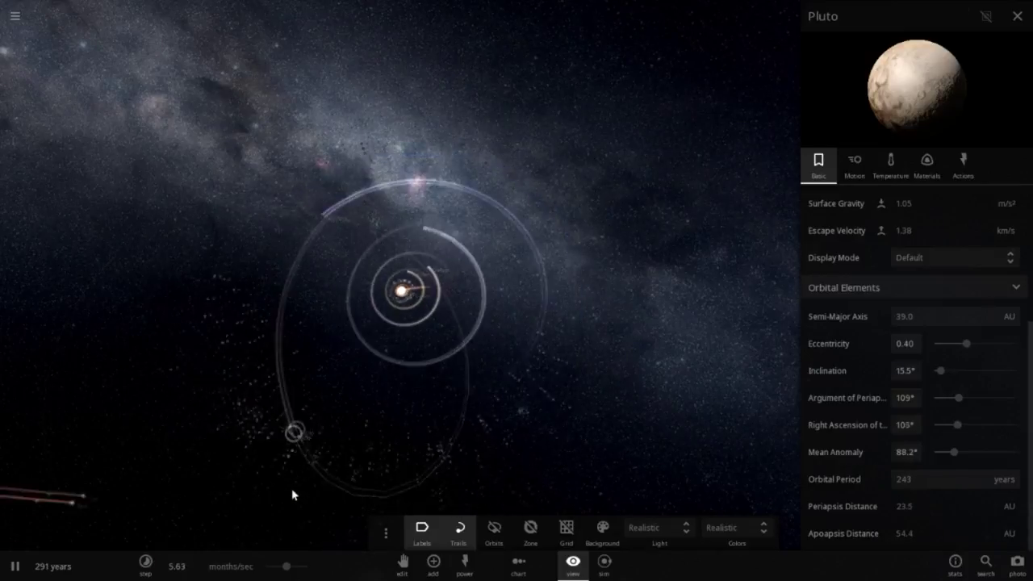
pyautogui.click(495, 537)
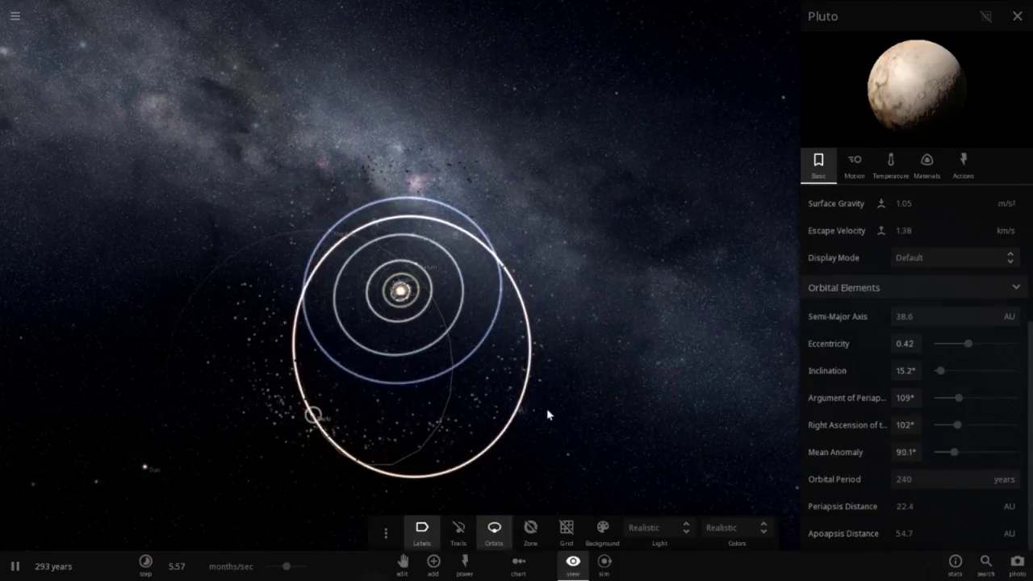
# Examine Pluto's orbit from different angles and distances as the second Sun passes the outer solar system.
pyautogui.moveTo(320, 499); pyautogui.dragTo(538, 426)
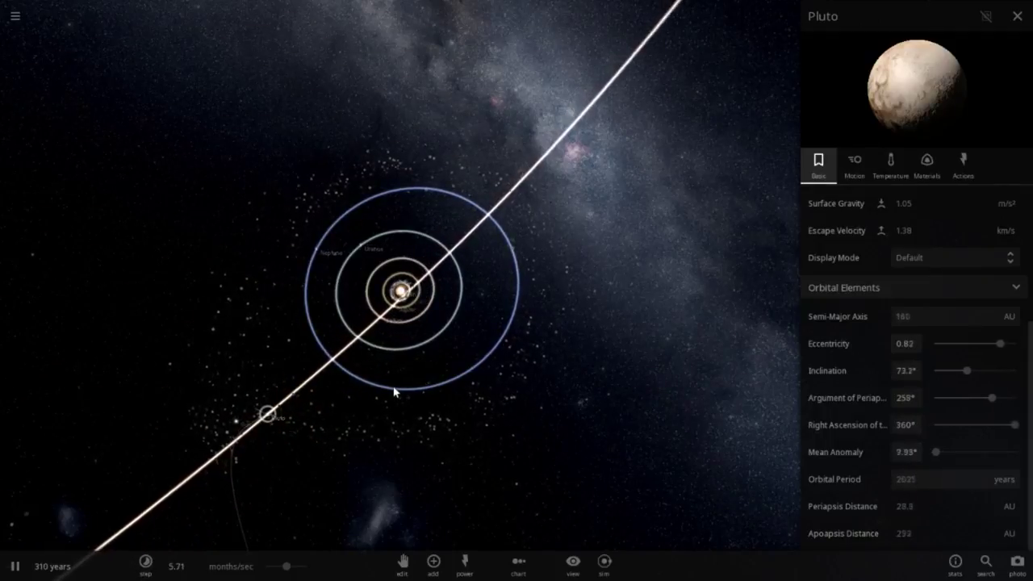
pyautogui.scroll(-5, 392, 392)
pyautogui.moveTo(387, 393); pyautogui.dragTo(456, 378)
pyautogui.scroll(5, 456, 378)
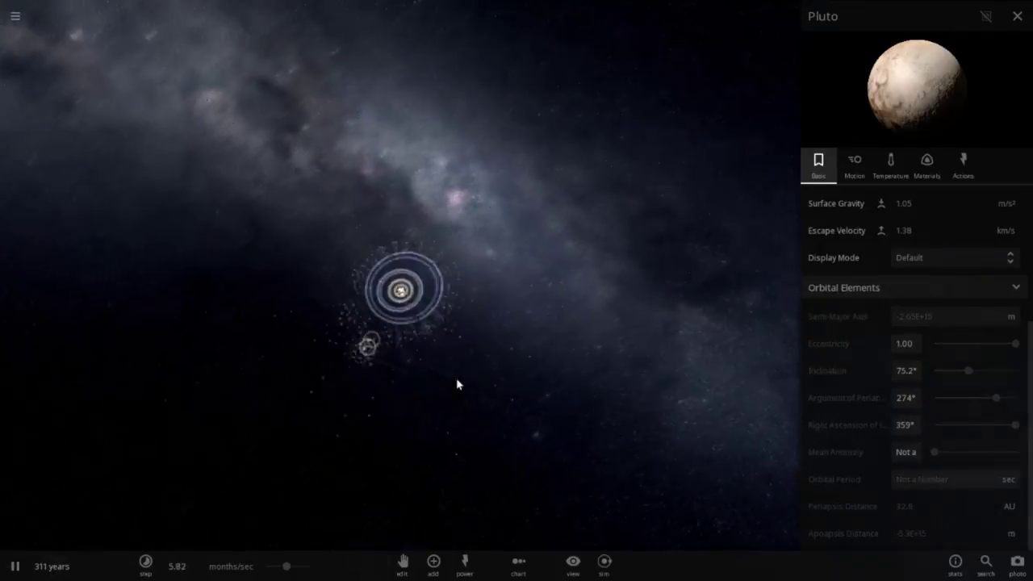
pyautogui.scroll(5, 391, 382)
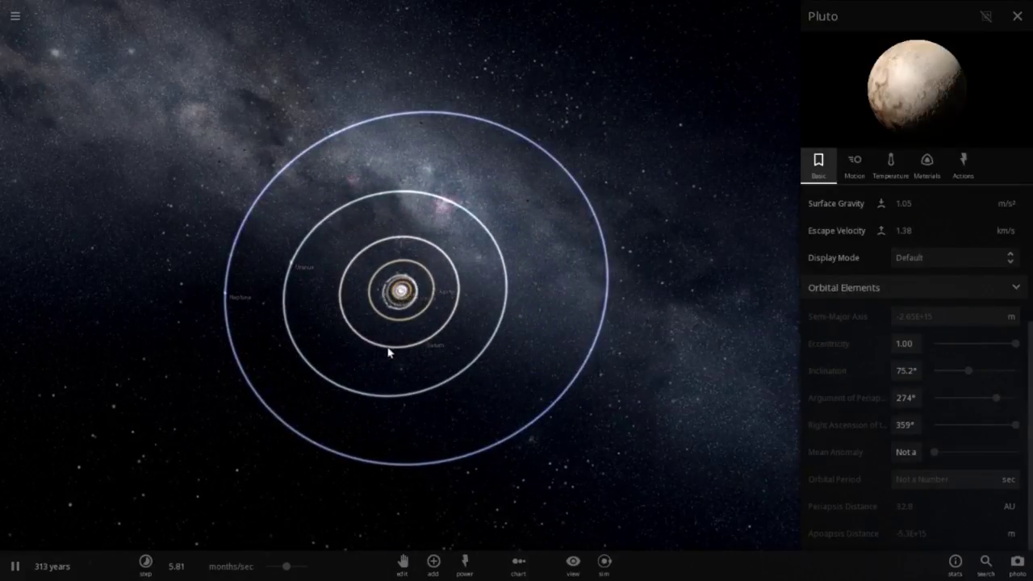
# Select Saturn and review its orbital elements and the shape of its orbit from above.
pyautogui.scroll(5, 407, 386)
pyautogui.click(450, 364)
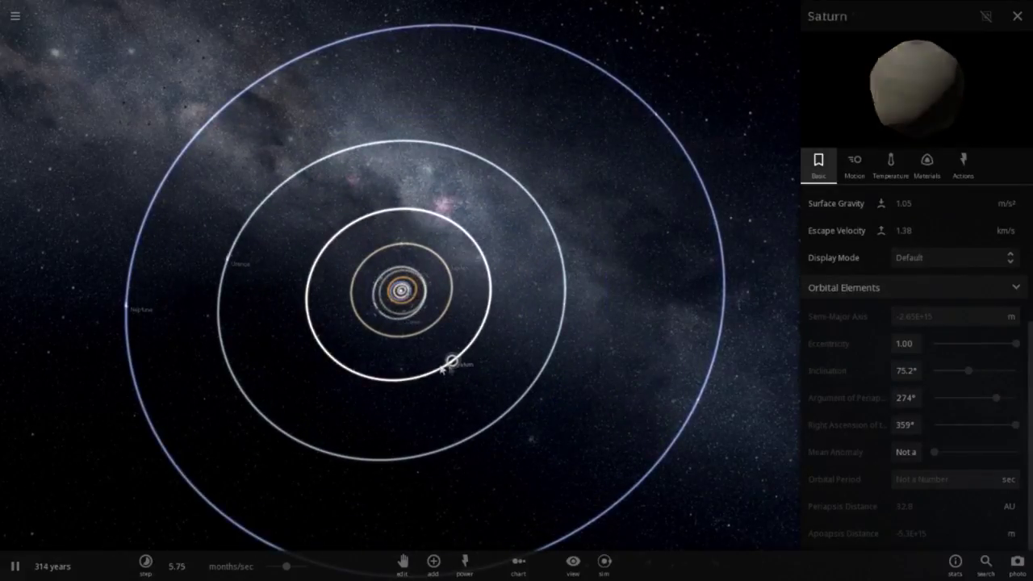
pyautogui.scroll(5, 376, 333)
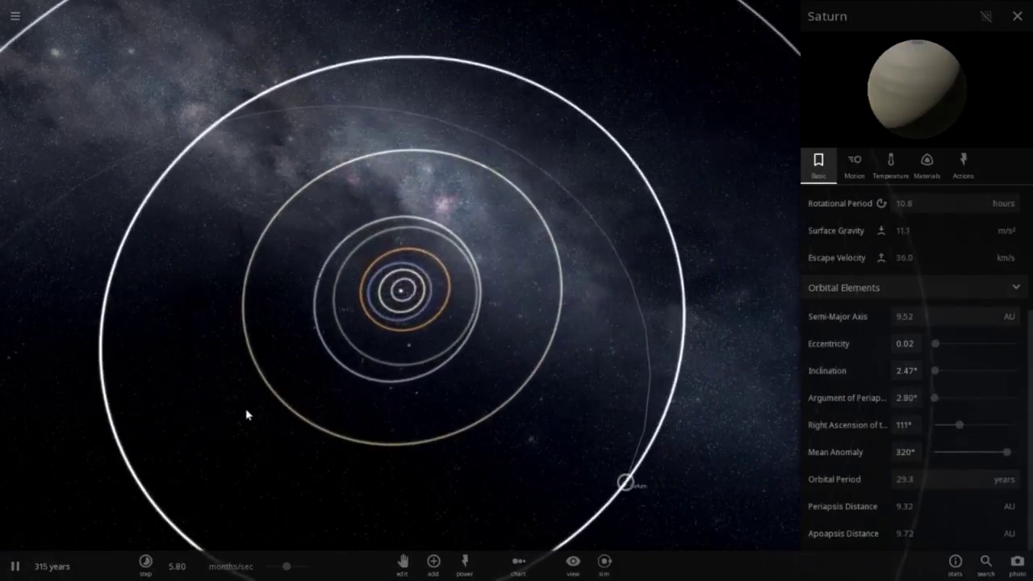
pyautogui.moveTo(247, 415); pyautogui.dragTo(431, 443)
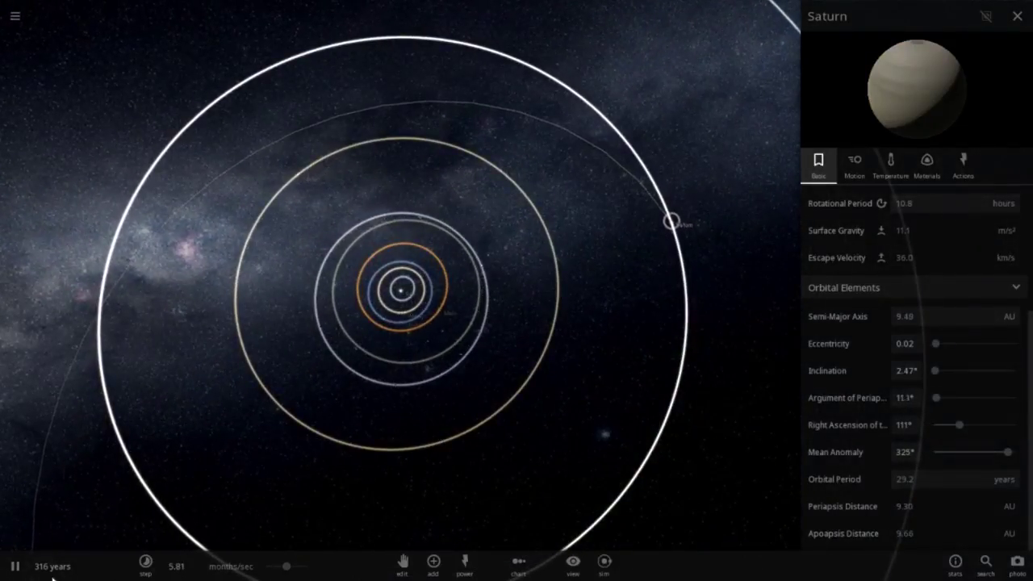
# Slow the simulation to 1.09 months/sec and inspect Earth's orbit and orbital elements among the inner planets.
pyautogui.moveTo(183, 566); pyautogui.dragTo(164, 563)
pyautogui.write('1.09')
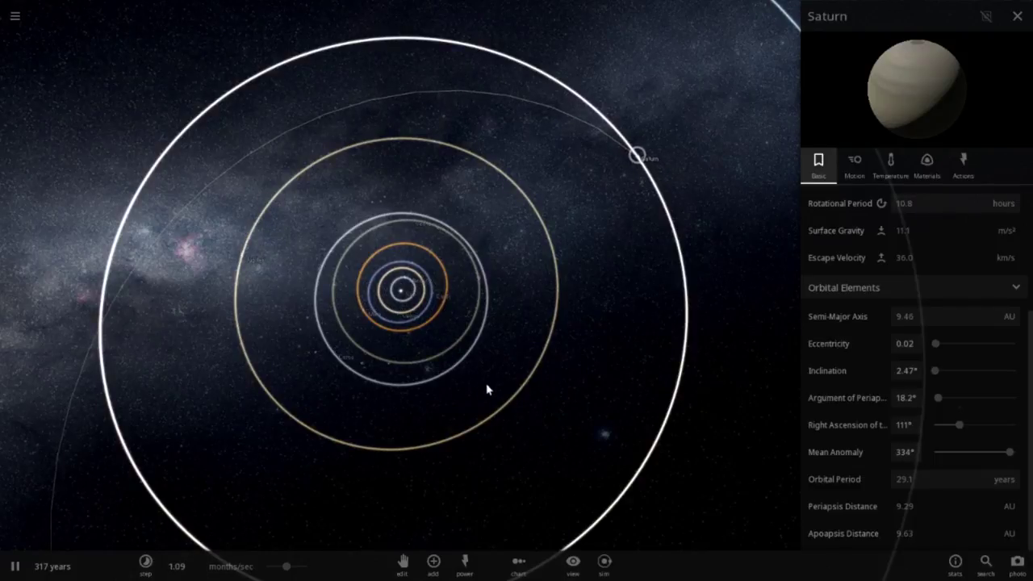
pyautogui.scroll(5, 487, 379)
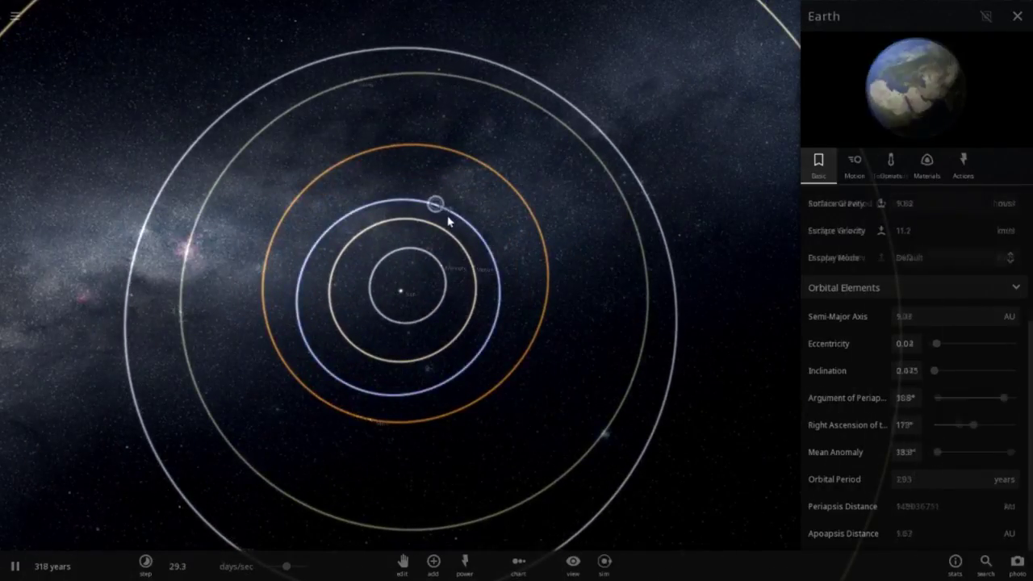
pyautogui.moveTo(448, 284); pyautogui.dragTo(331, 362)
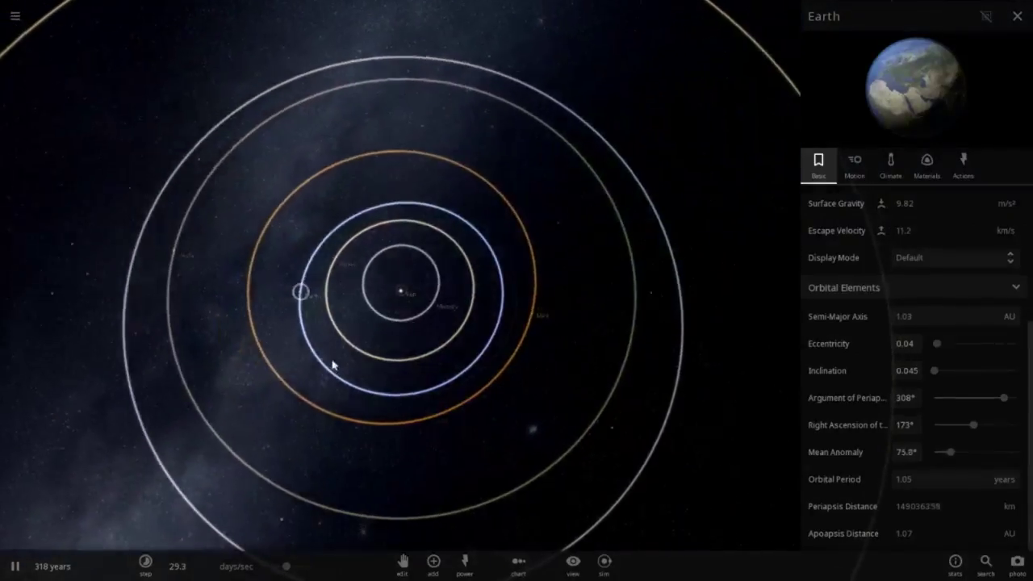
pyautogui.scroll(3, 331, 364)
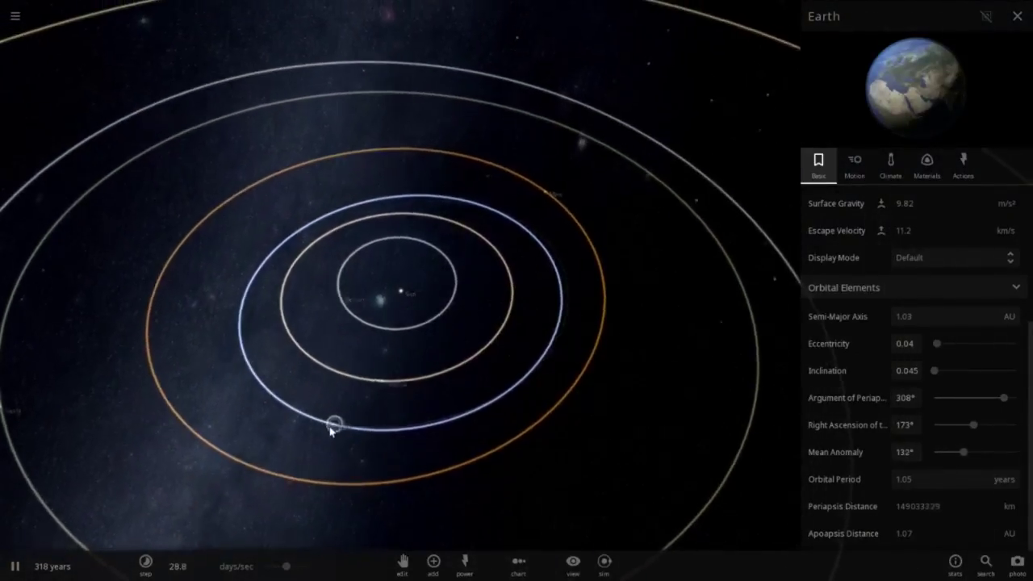
# Centre the view on Earth, close its properties, and view the planet up close against the orbital plane.
pyautogui.doubleClick(332, 429)
pyautogui.doubleClick(645, 267)
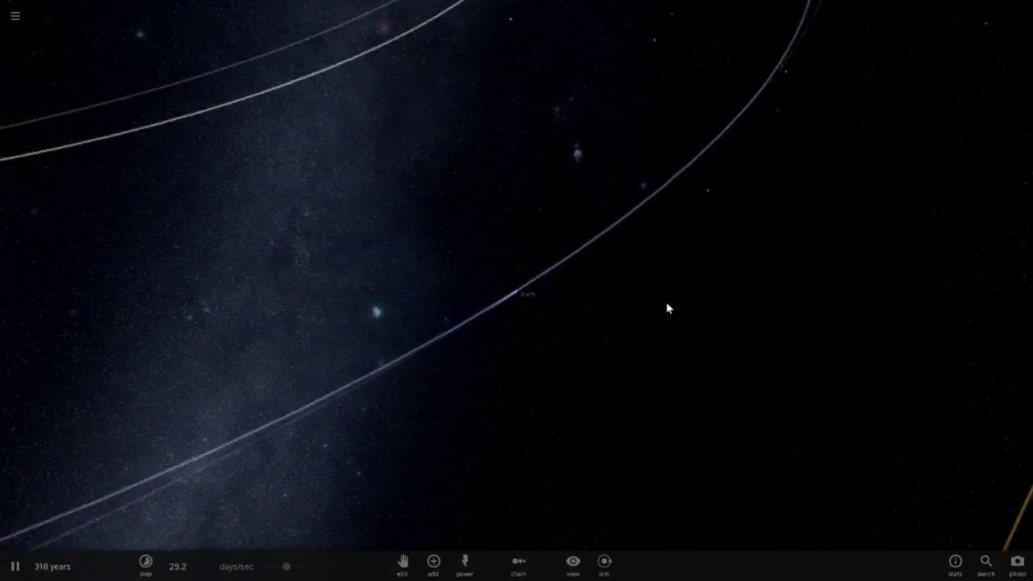
pyautogui.scroll(-3, 661, 311)
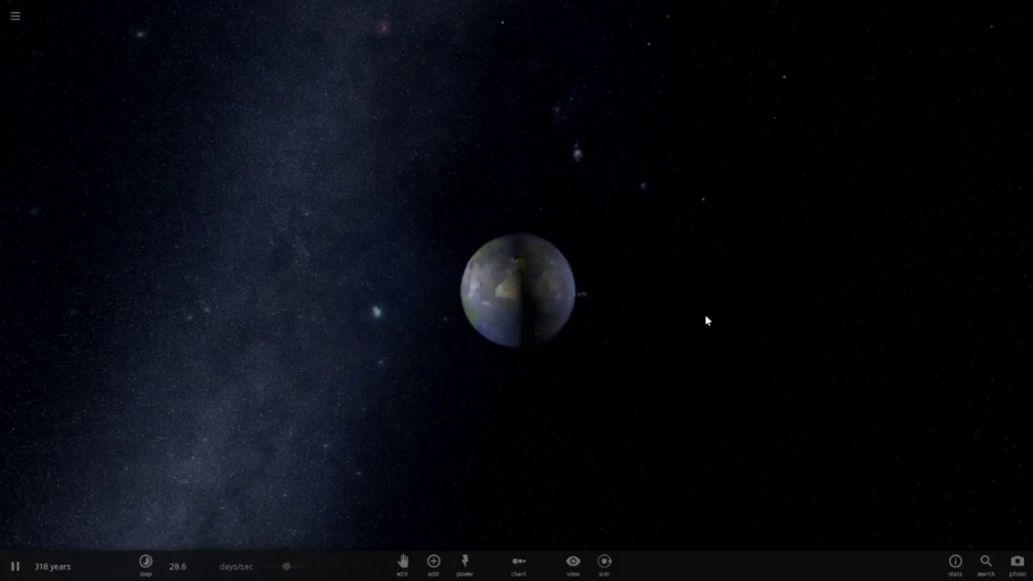
pyautogui.moveTo(705, 319); pyautogui.dragTo(494, 228)
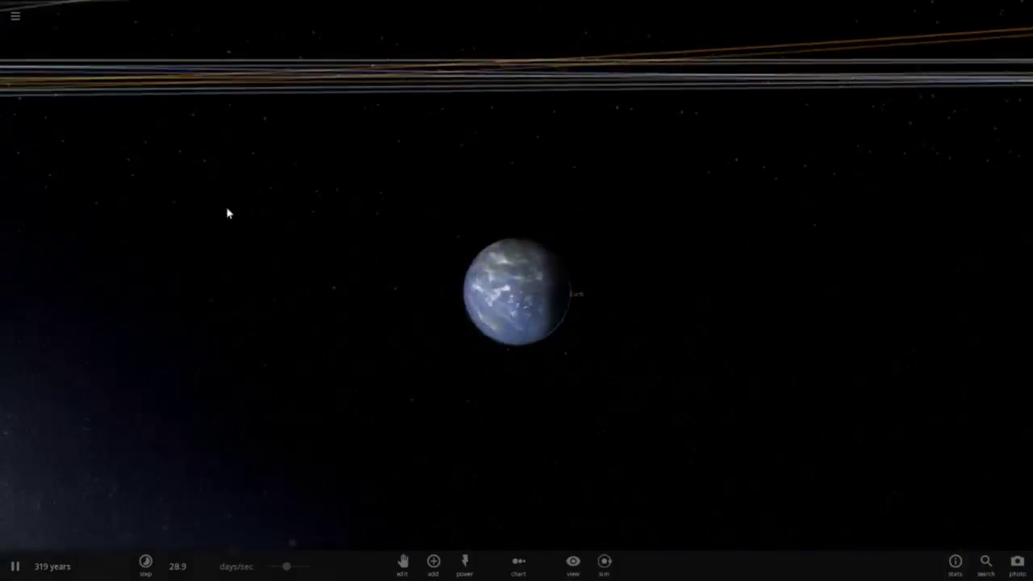
# Examine Earth up close from several sides, including its day and night hemispheres.
pyautogui.moveTo(228, 212); pyautogui.dragTo(640, 212)
pyautogui.scroll(3, 640, 213)
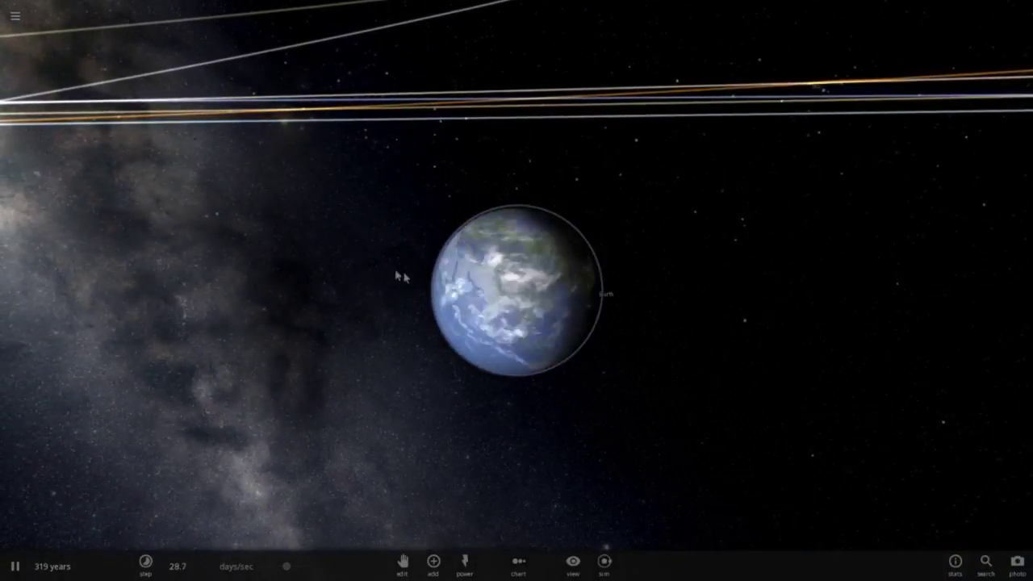
pyautogui.moveTo(401, 274); pyautogui.dragTo(931, 392)
pyautogui.moveTo(514, 333); pyautogui.dragTo(550, 328)
pyautogui.scroll(2, 693, 353)
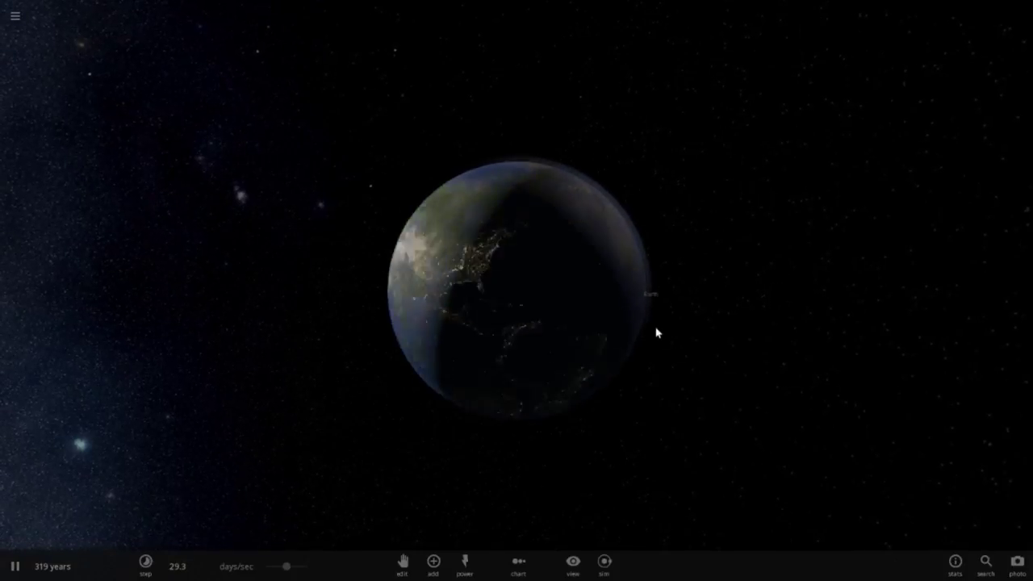
pyautogui.scroll(-2, 656, 331)
pyautogui.moveTo(656, 332); pyautogui.dragTo(643, 497)
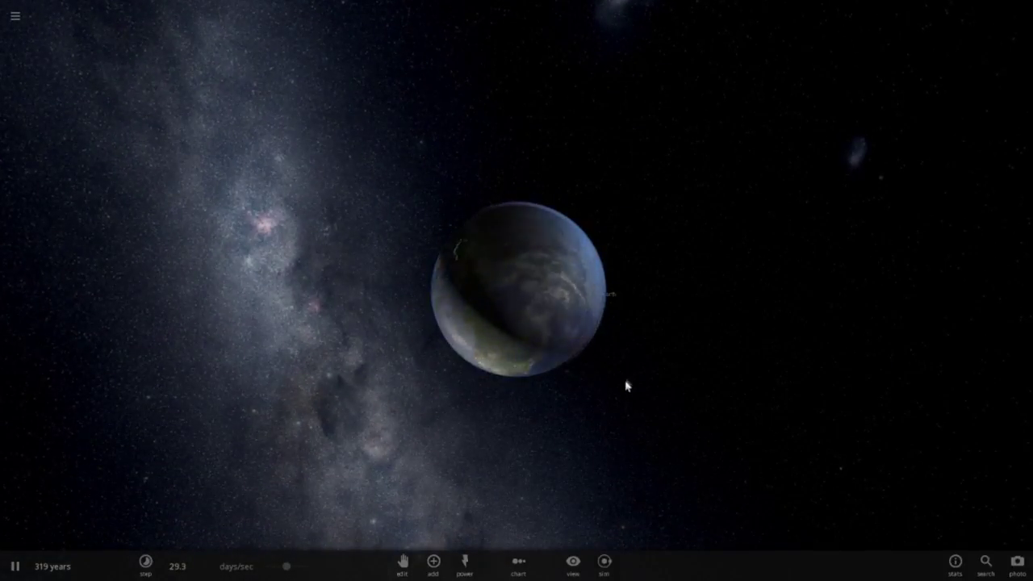
pyautogui.moveTo(626, 386); pyautogui.dragTo(684, 344)
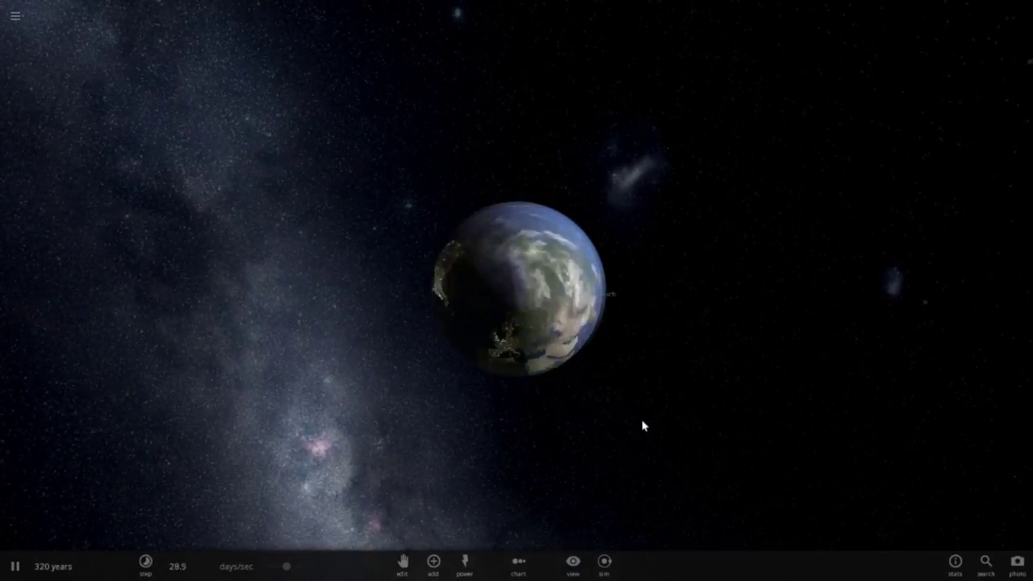
# Return the view to the whole solar system and examine the planets' orbits from above.
pyautogui.press('Home')
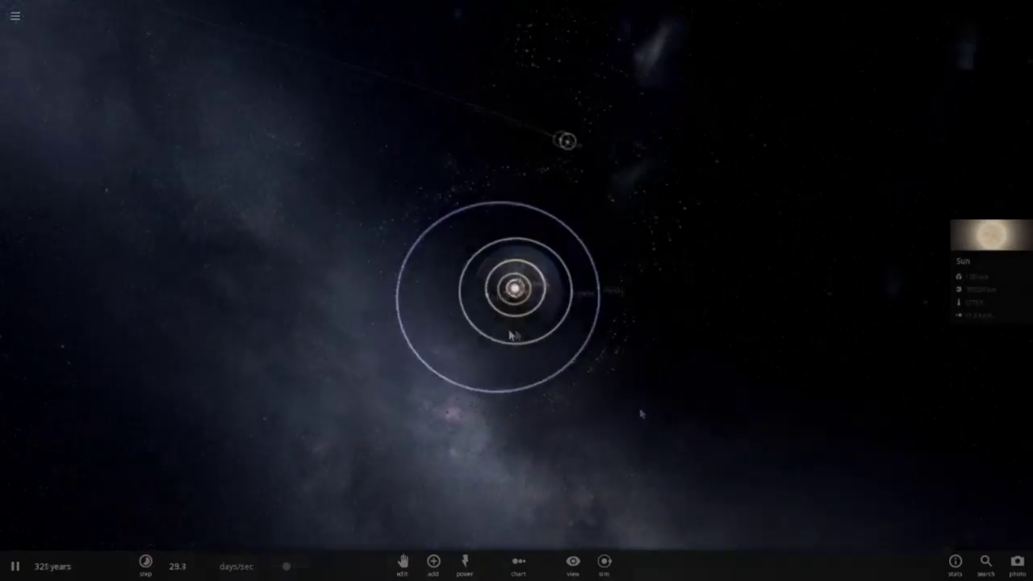
pyautogui.moveTo(640, 411); pyautogui.dragTo(656, 222)
pyautogui.moveTo(433, 405); pyautogui.dragTo(477, 456)
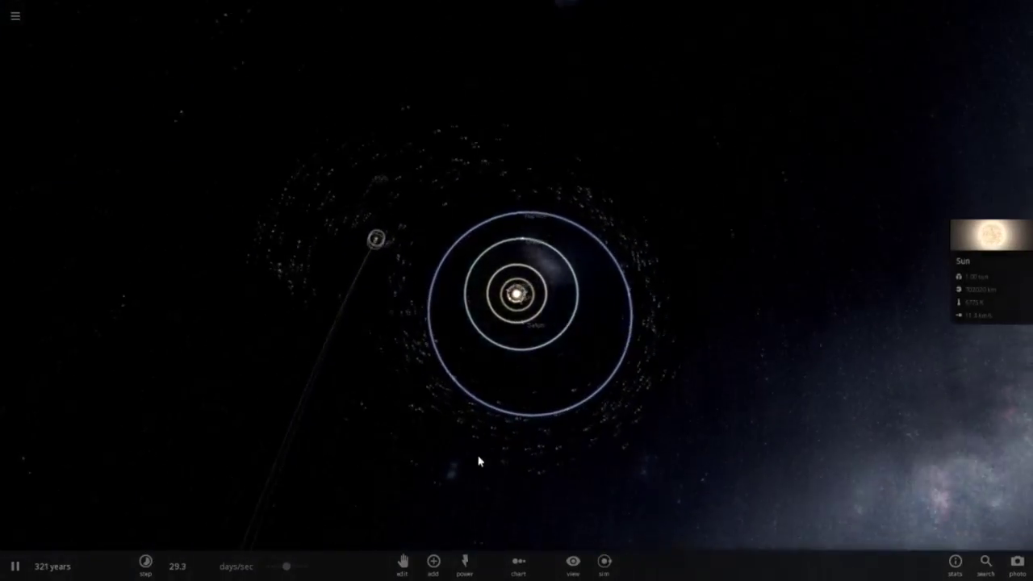
pyautogui.scroll(5, 586, 362)
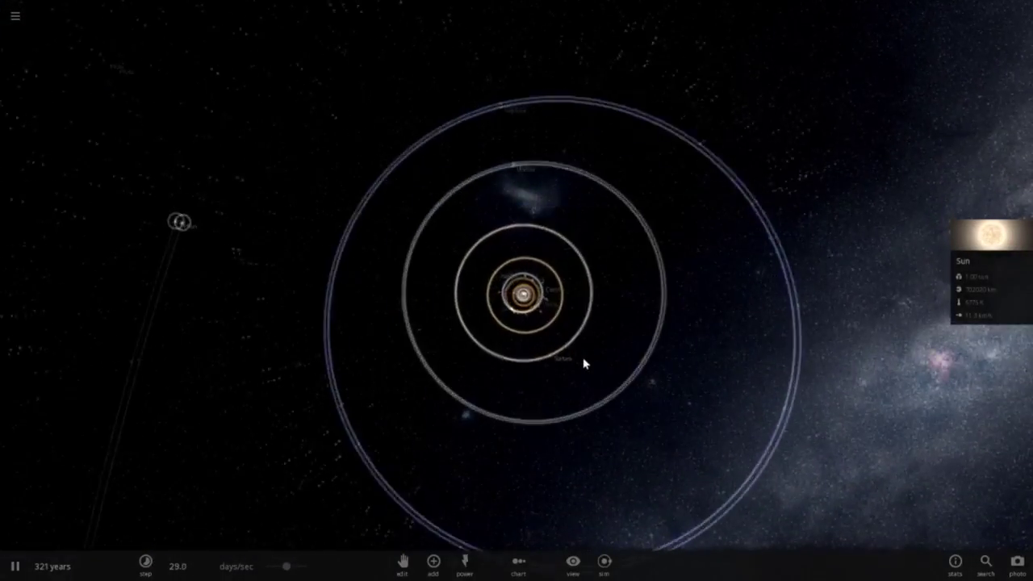
pyautogui.scroll(4, 622, 376)
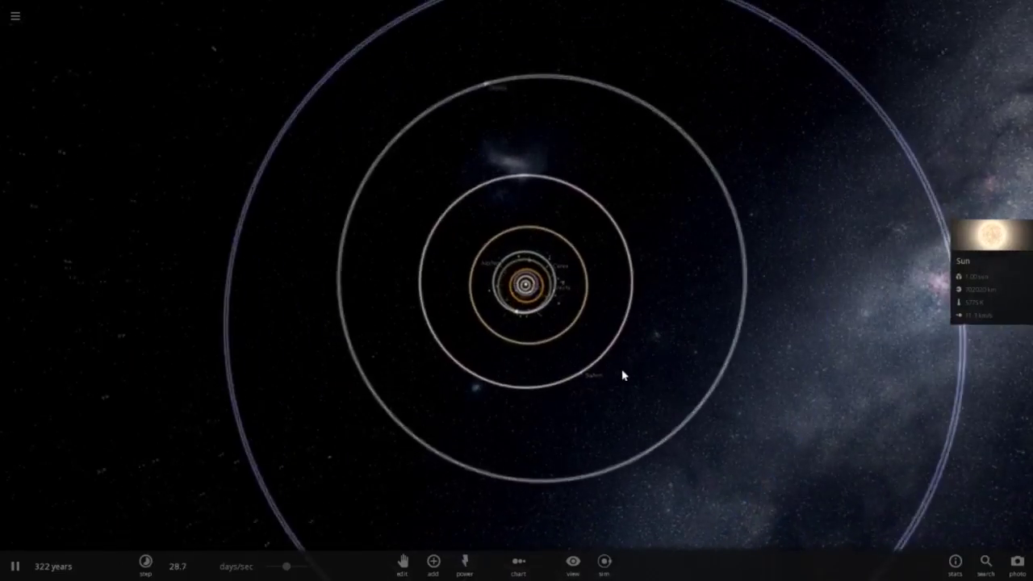
# Review the orbital elements of Neptune and Uranus in their properties.
pyautogui.scroll(-5, 569, 303)
pyautogui.click(487, 166)
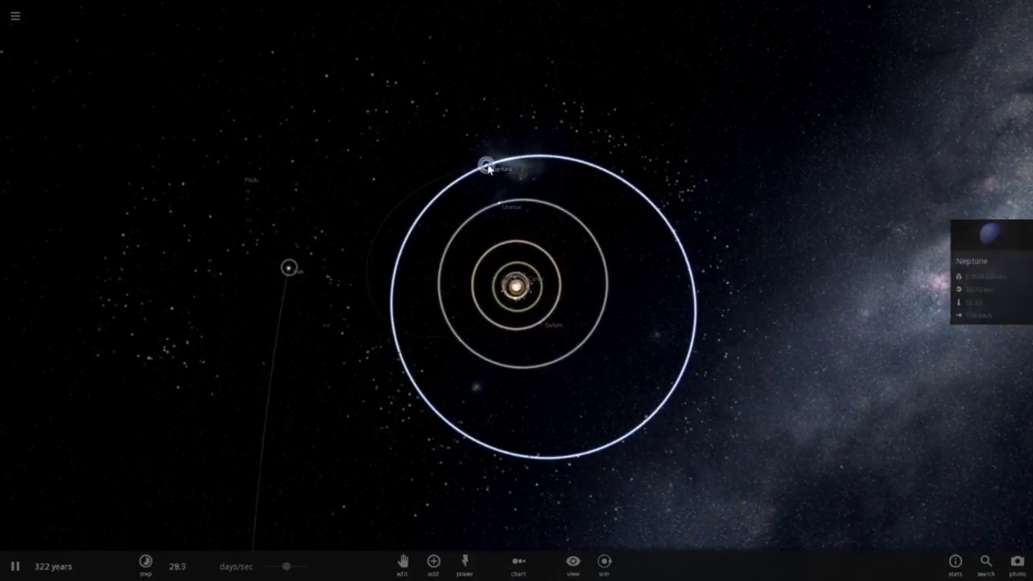
pyautogui.click(973, 235)
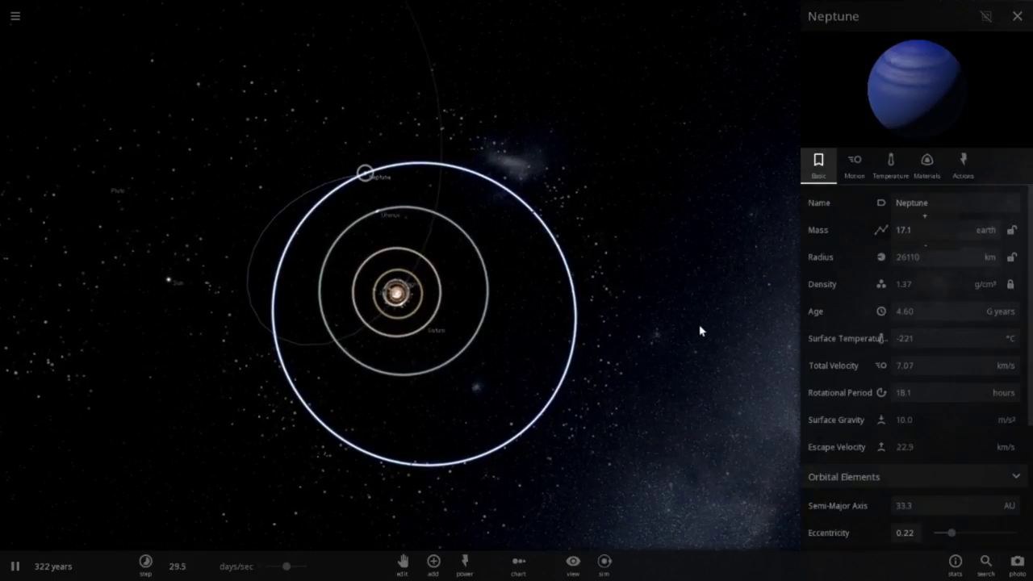
pyautogui.scroll(-5, 946, 464)
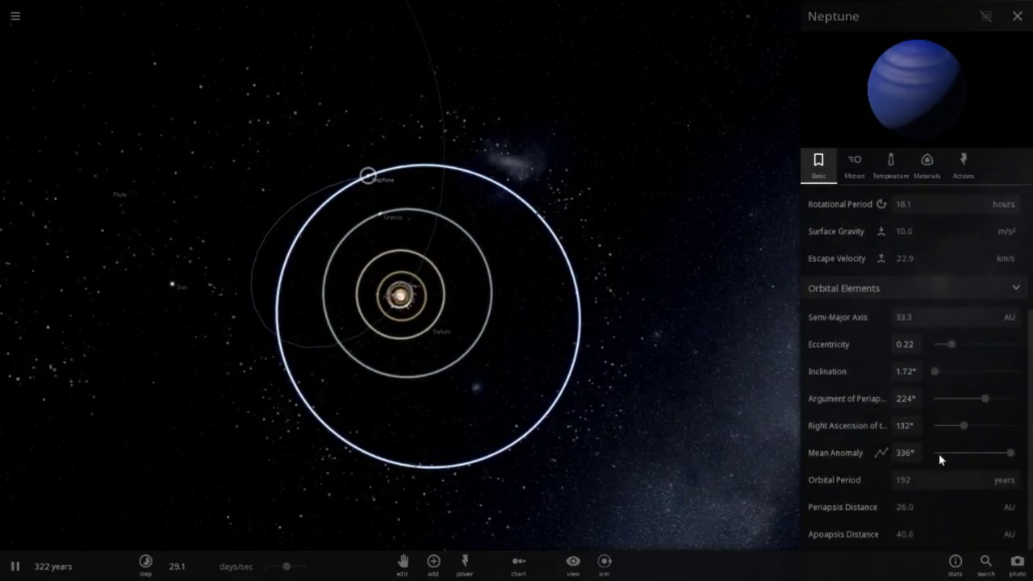
pyautogui.click(384, 213)
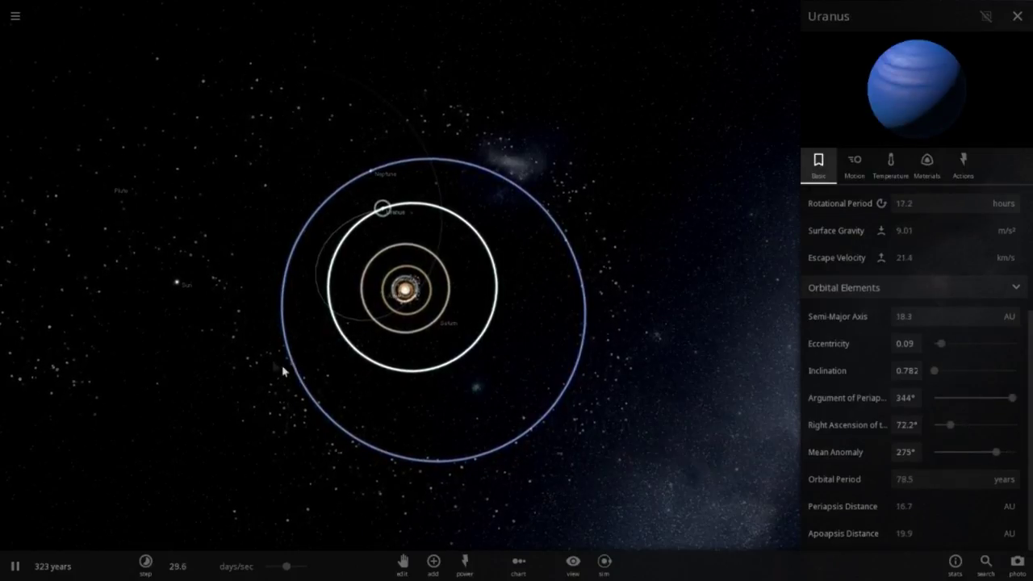
pyautogui.moveTo(282, 372); pyautogui.dragTo(319, 383)
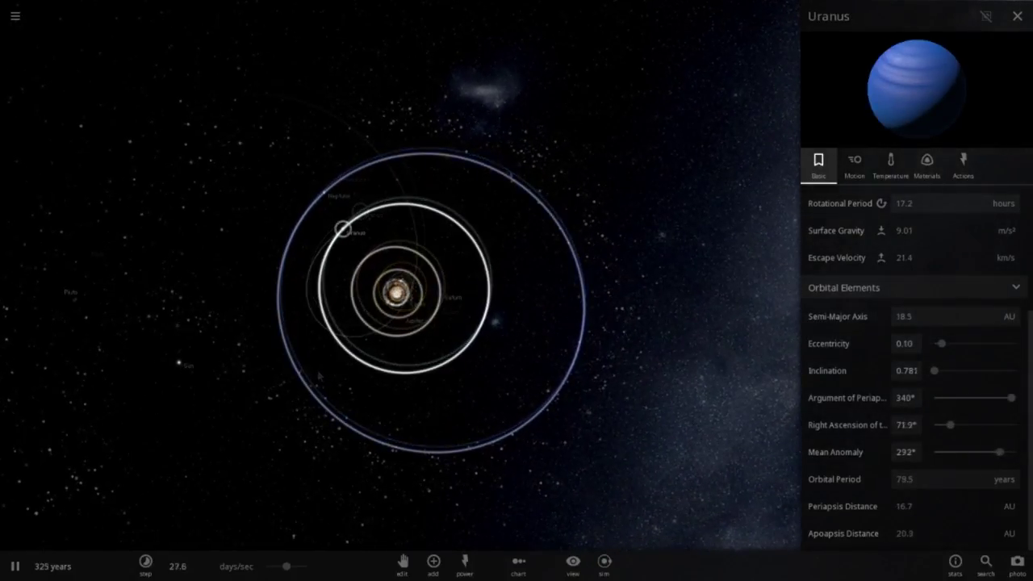
# Select the passing second Sun and review its motion properties.
pyautogui.moveTo(357, 467); pyautogui.dragTo(515, 422)
pyautogui.scroll(-3, 449, 474)
pyautogui.click(504, 407)
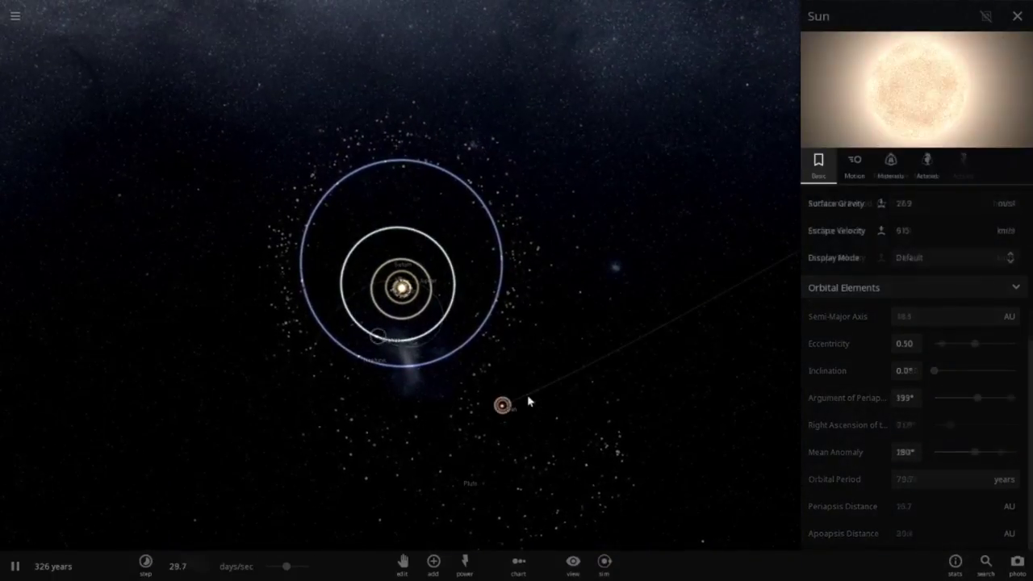
pyautogui.click(855, 164)
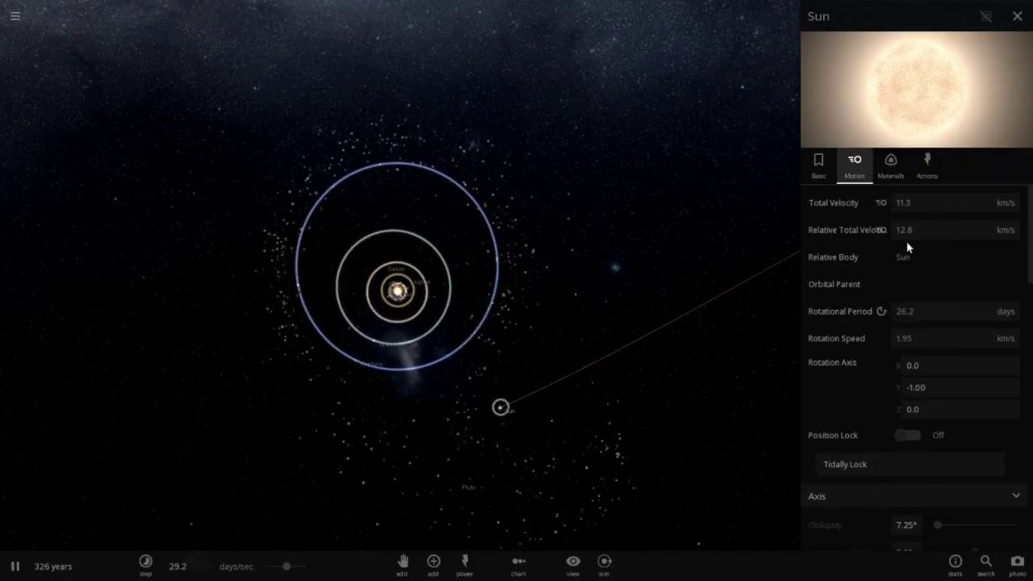
pyautogui.scroll(-5, 403, 388)
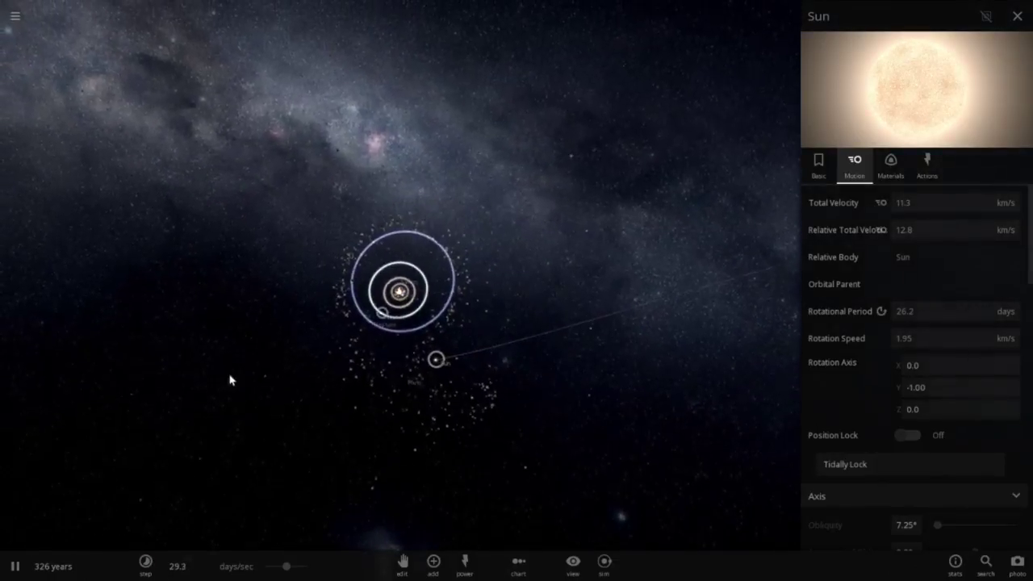
# Examine the planets' orbits and the scattered outer bodies from different angles and distances.
pyautogui.moveTo(326, 424); pyautogui.dragTo(353, 418)
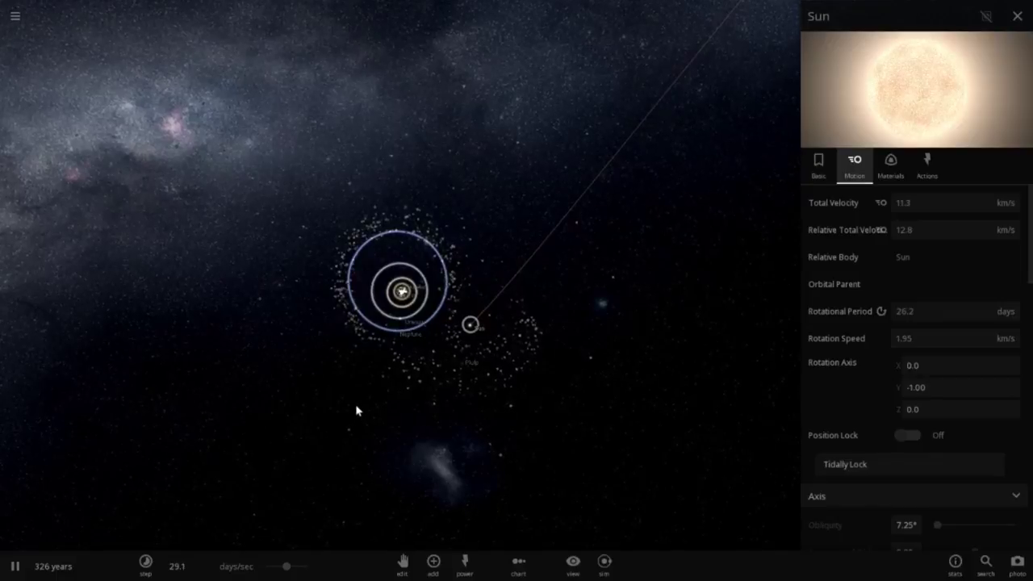
pyautogui.moveTo(221, 400); pyautogui.dragTo(404, 396)
pyautogui.scroll(3, 306, 411)
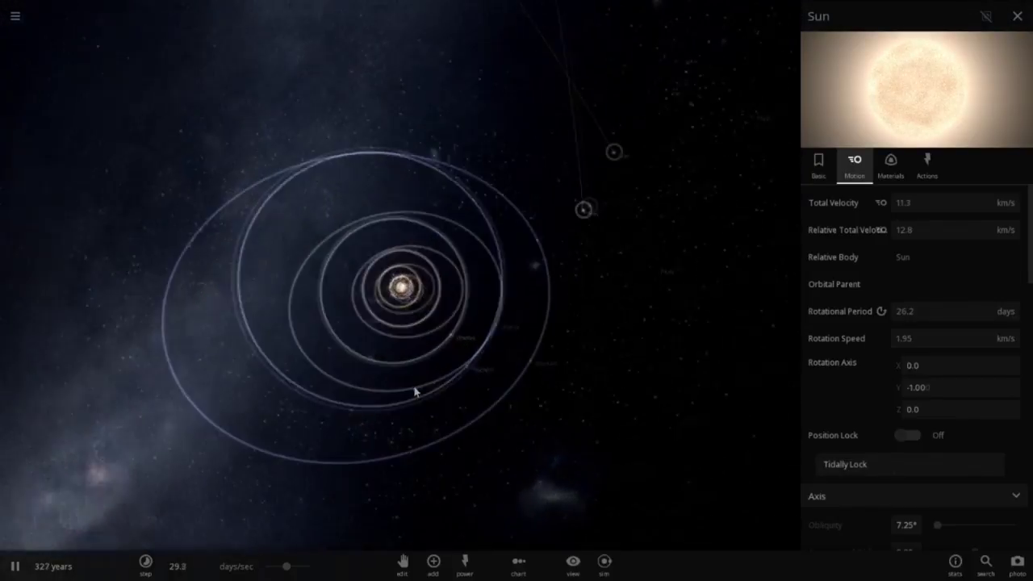
pyautogui.moveTo(414, 390); pyautogui.dragTo(513, 420)
pyautogui.scroll(-3, 609, 343)
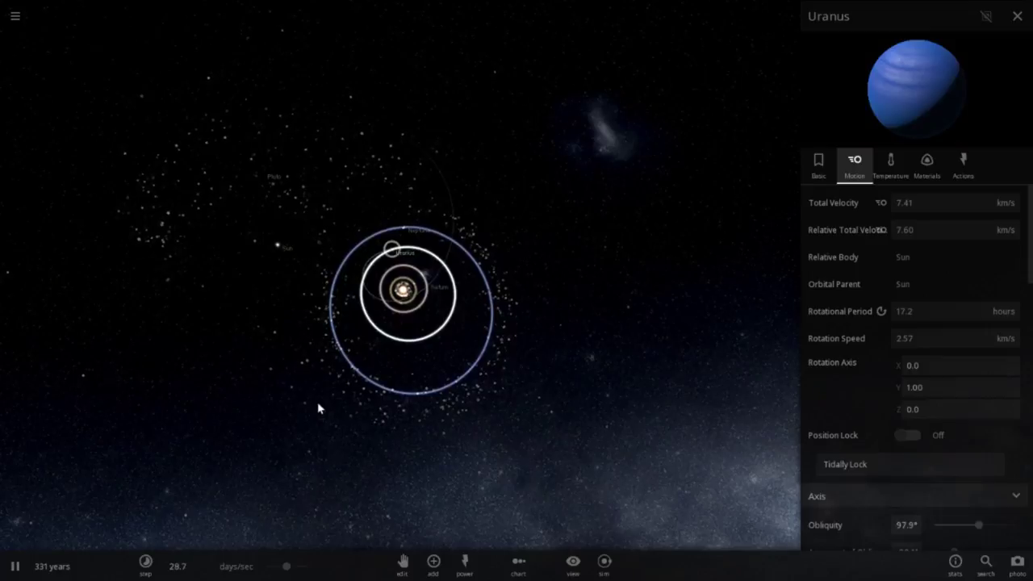
# Examine Uranus's orbit relative to the other planets at close and wide distances.
pyautogui.moveTo(318, 409); pyautogui.dragTo(449, 365)
pyautogui.scroll(3, 451, 363)
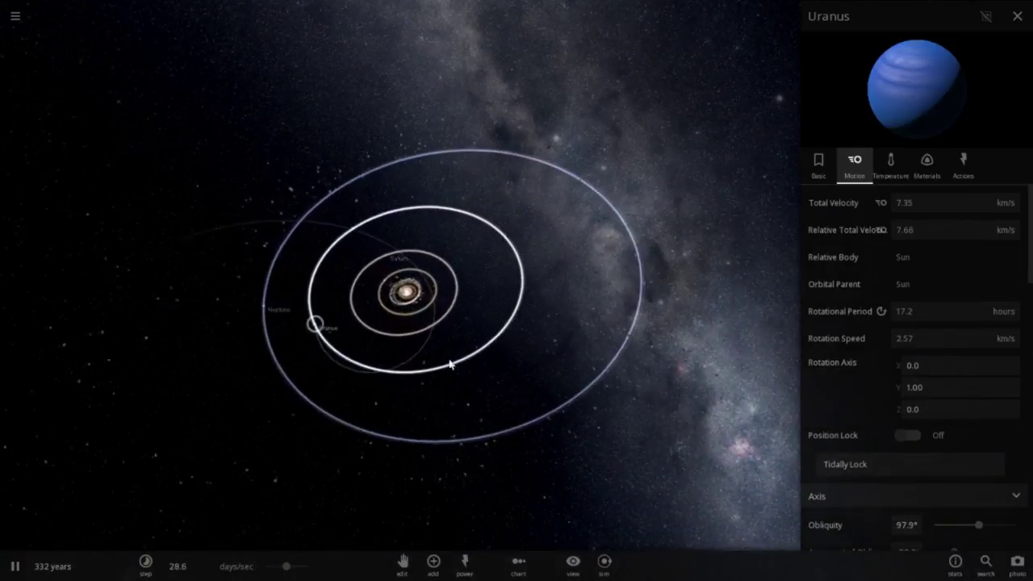
pyautogui.moveTo(300, 387); pyautogui.dragTo(447, 352)
pyautogui.scroll(4, 461, 410)
pyautogui.scroll(-5, 447, 355)
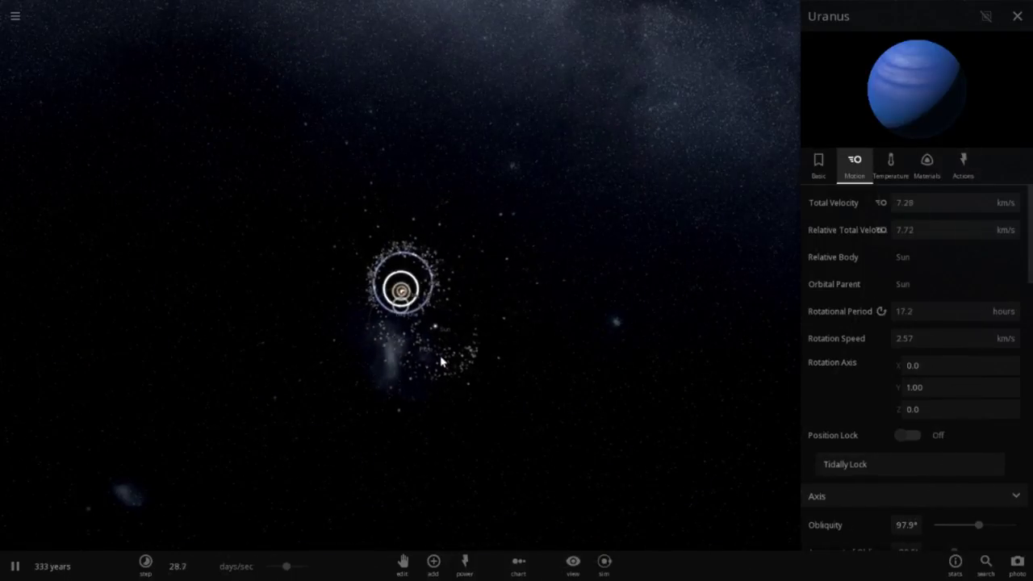
# Select the second Sun again and check its velocity and its path past the outer planets' orbits.
pyautogui.click(435, 327)
pyautogui.scroll(3, 384, 435)
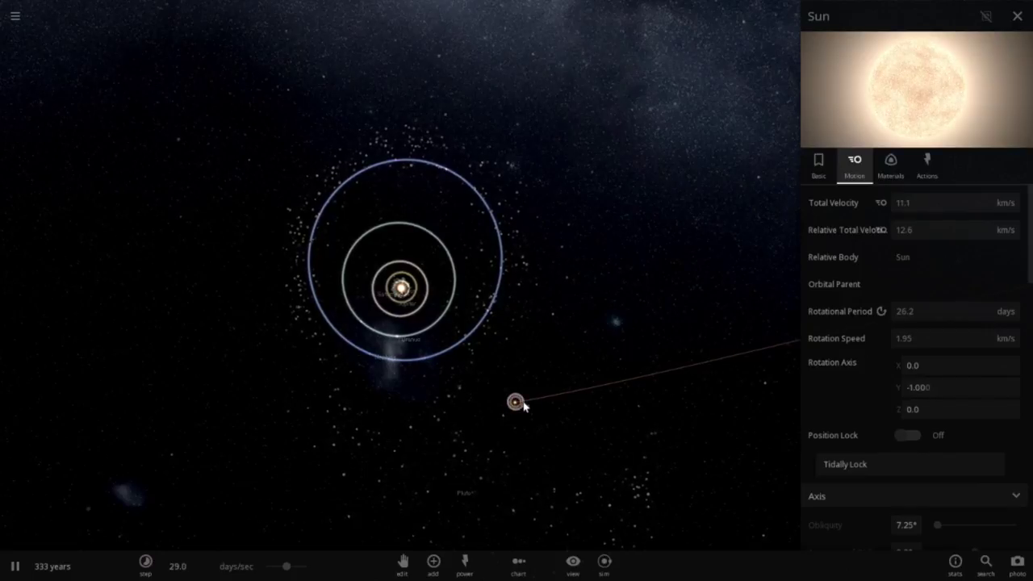
pyautogui.moveTo(297, 393); pyautogui.dragTo(442, 395)
pyautogui.scroll(3, 422, 387)
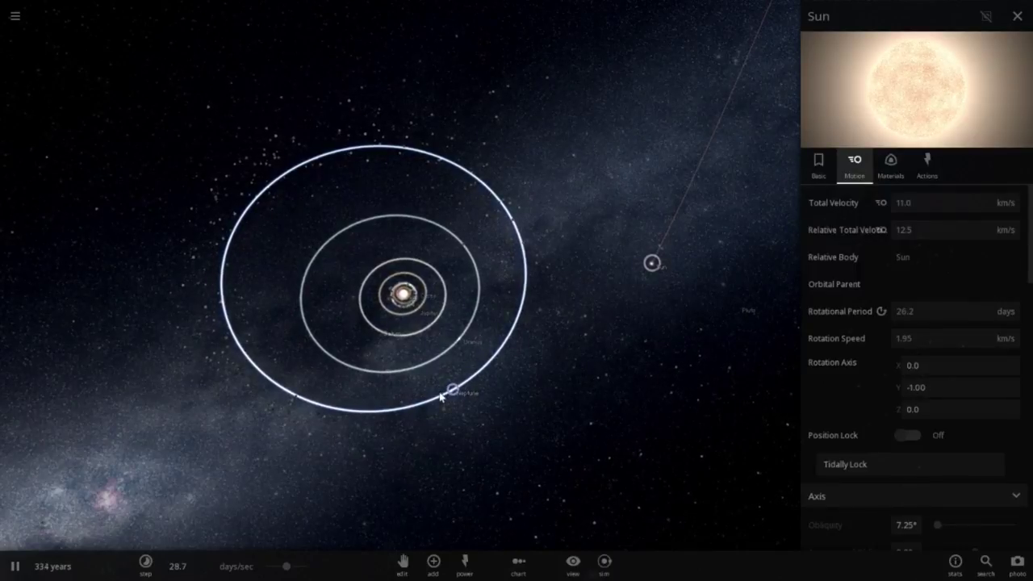
pyautogui.moveTo(471, 391); pyautogui.dragTo(454, 461)
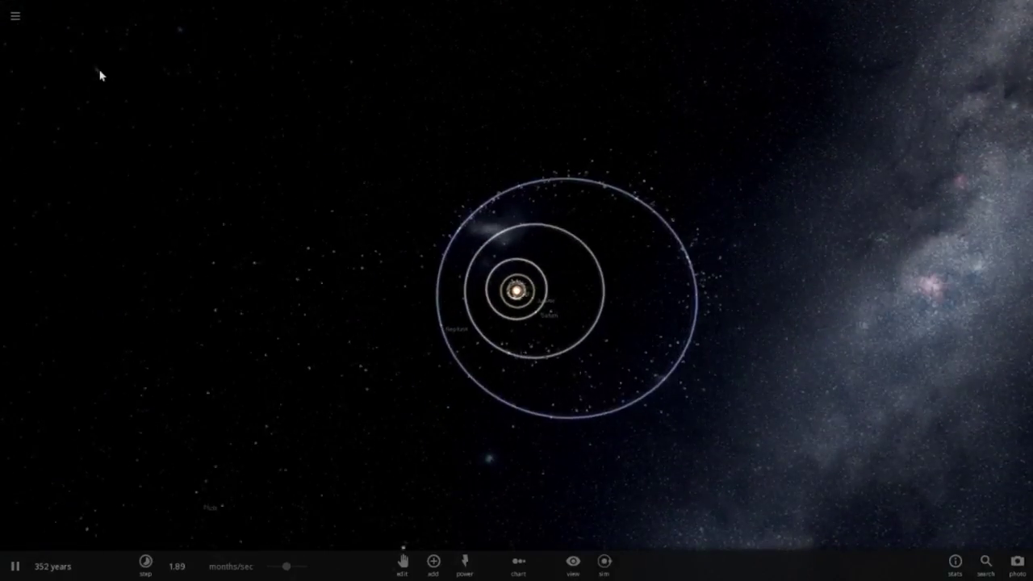
# Open the saved Solar System - Visited Worlds simulation from My Sims and look over the outer planets around Saturn.
pyautogui.click(16, 16)
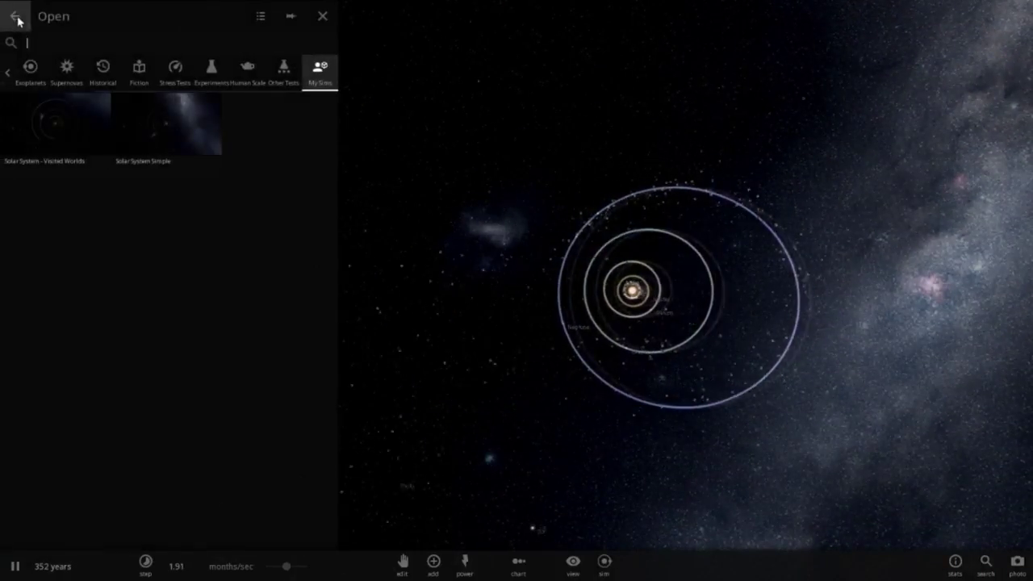
pyautogui.click(33, 141)
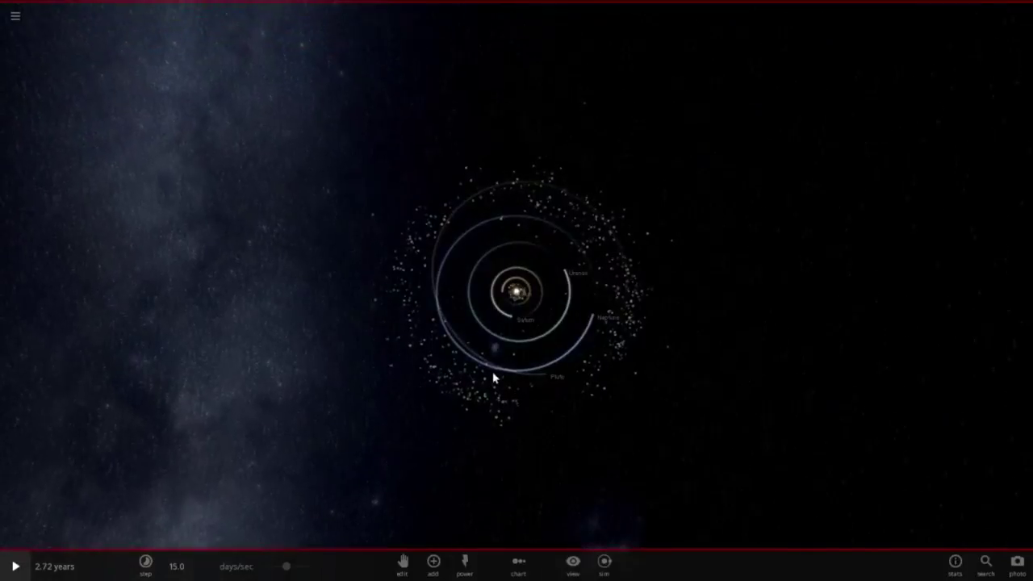
pyautogui.scroll(5, 555, 368)
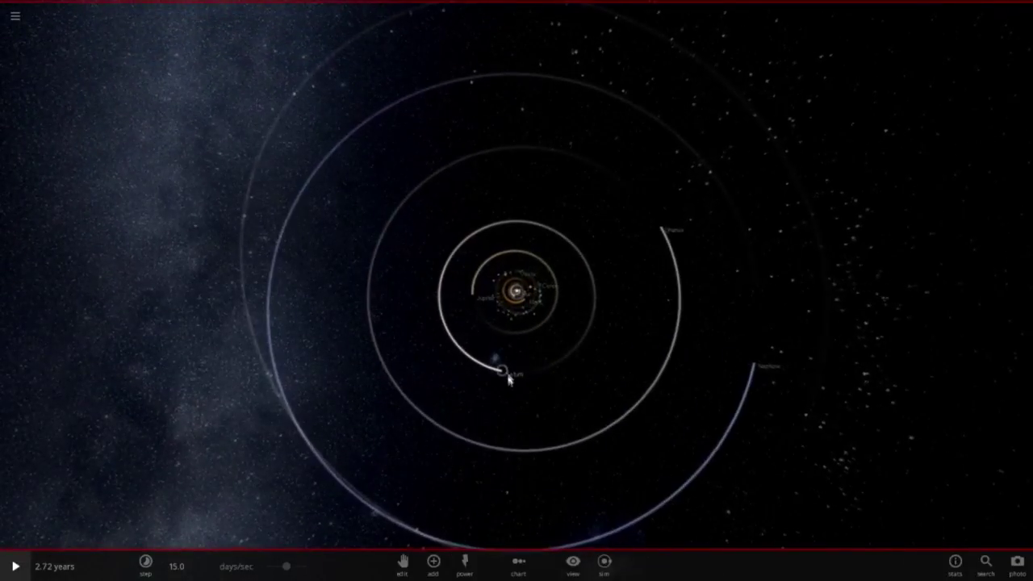
pyautogui.click(505, 378)
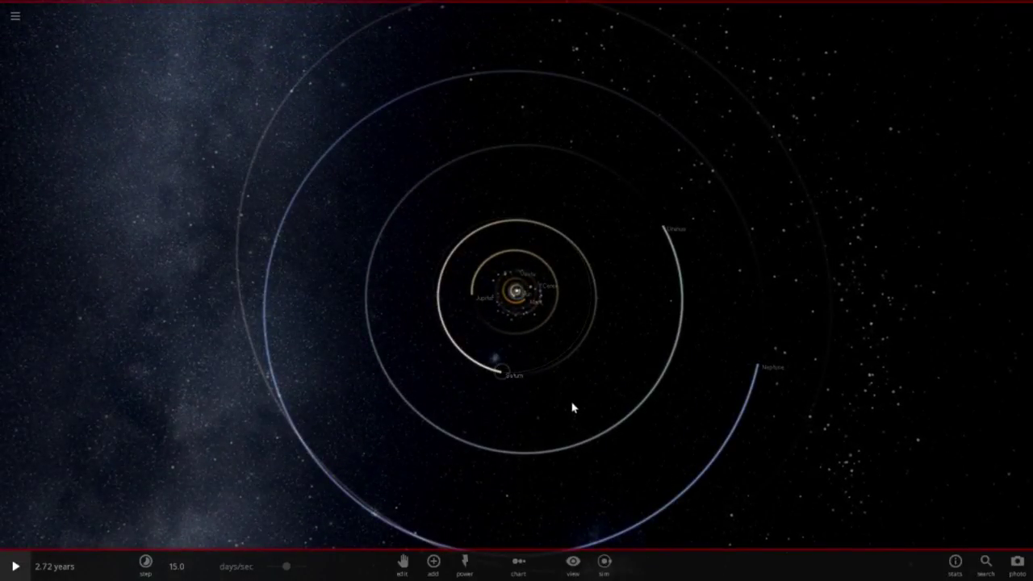
# Add a second Sun in orbit mode well outside the outer debris belt, and return to edit mode.
pyautogui.scroll(-5, 571, 408)
pyautogui.scroll(-3, 561, 401)
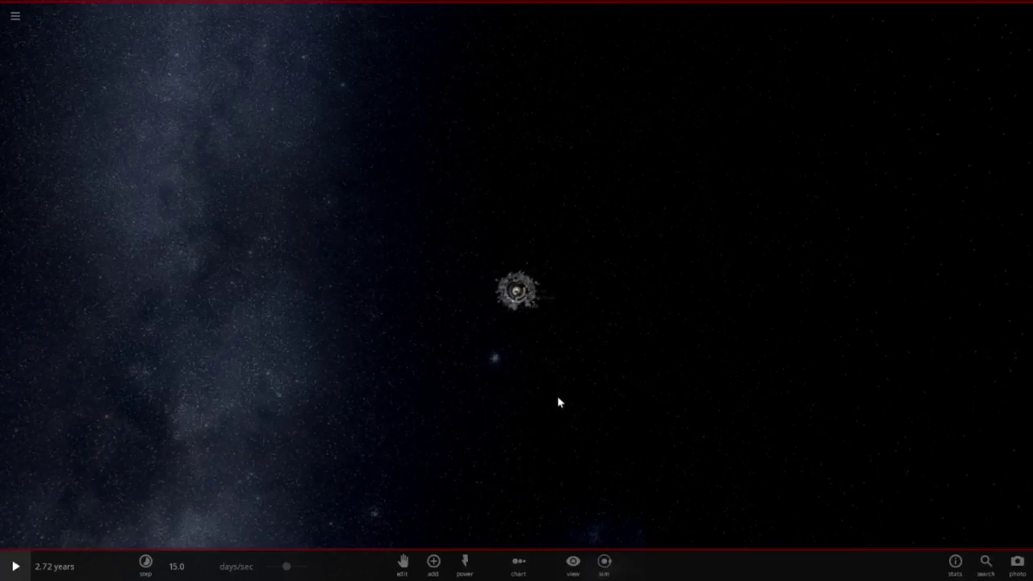
pyautogui.click(434, 565)
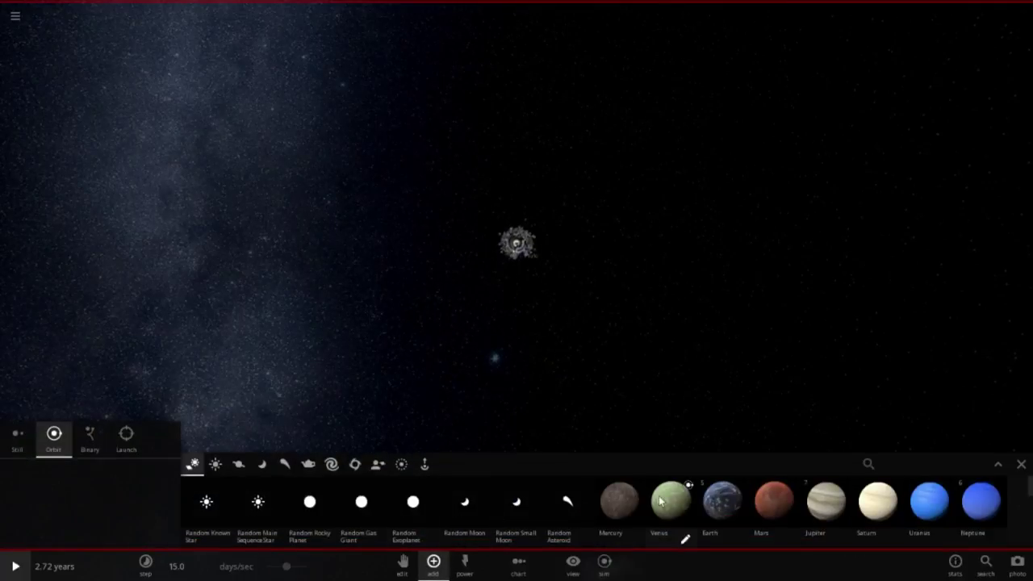
pyautogui.click(216, 464)
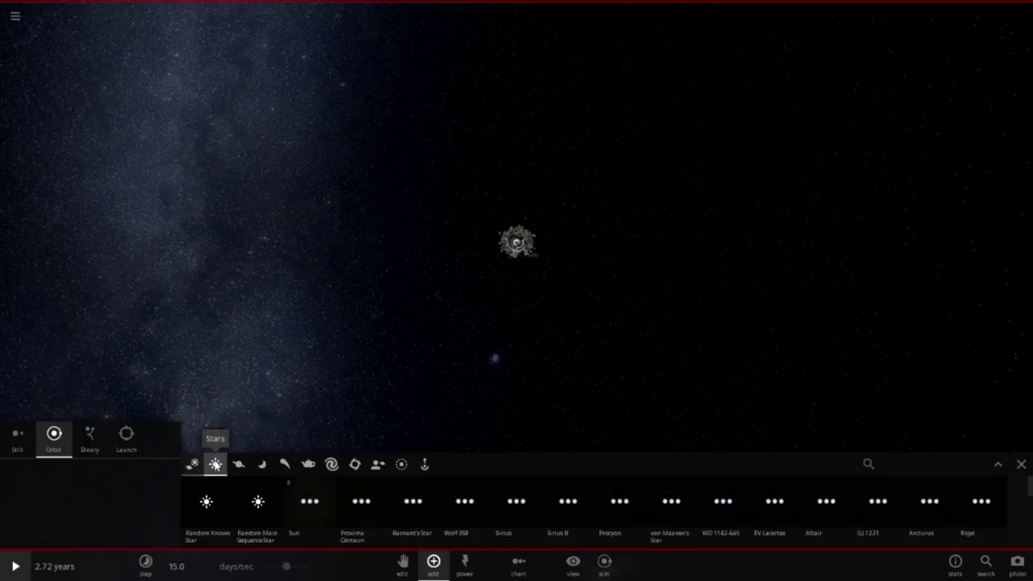
pyautogui.click(316, 506)
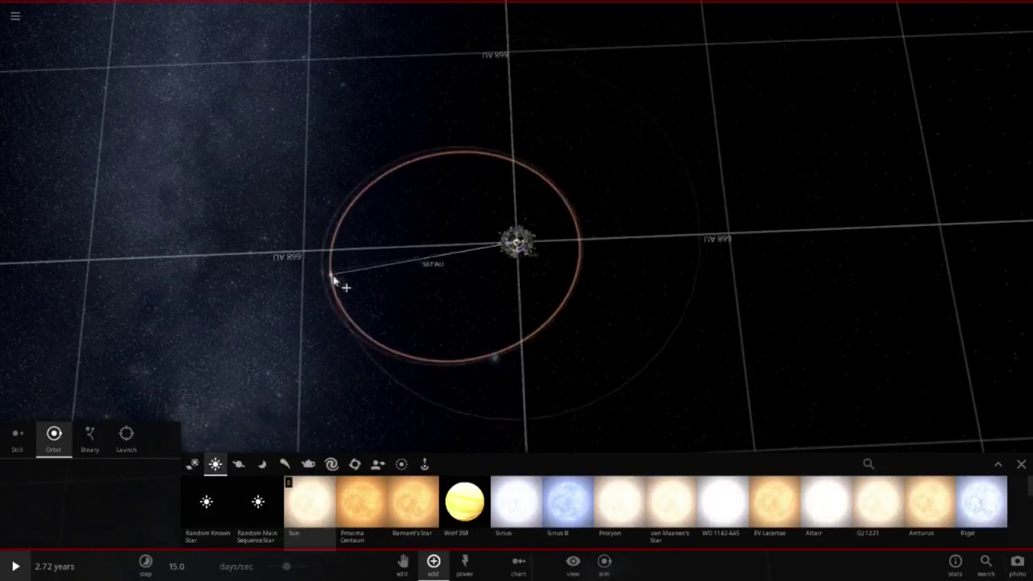
pyautogui.scroll(10, 307, 278)
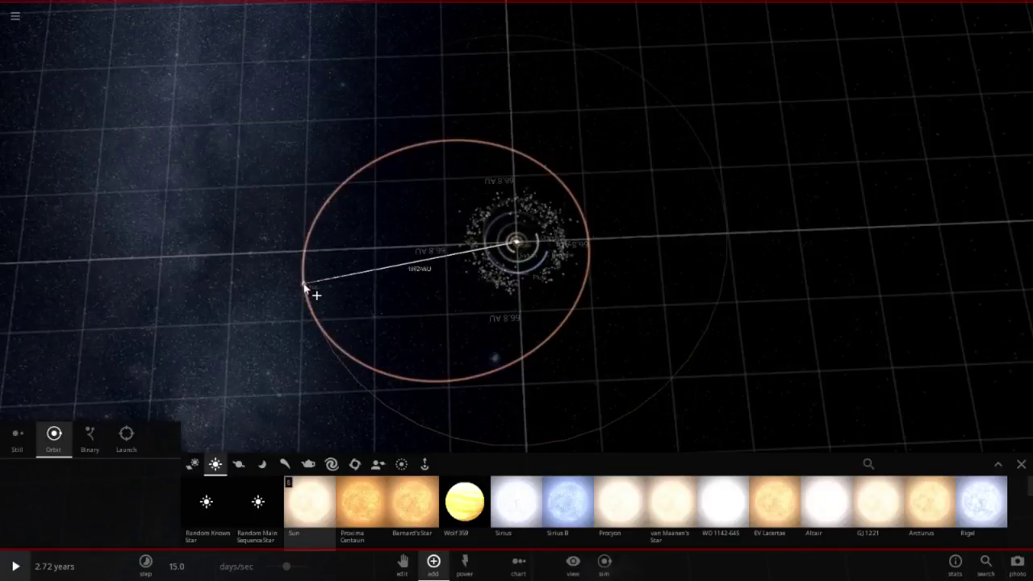
pyautogui.scroll(3, 304, 284)
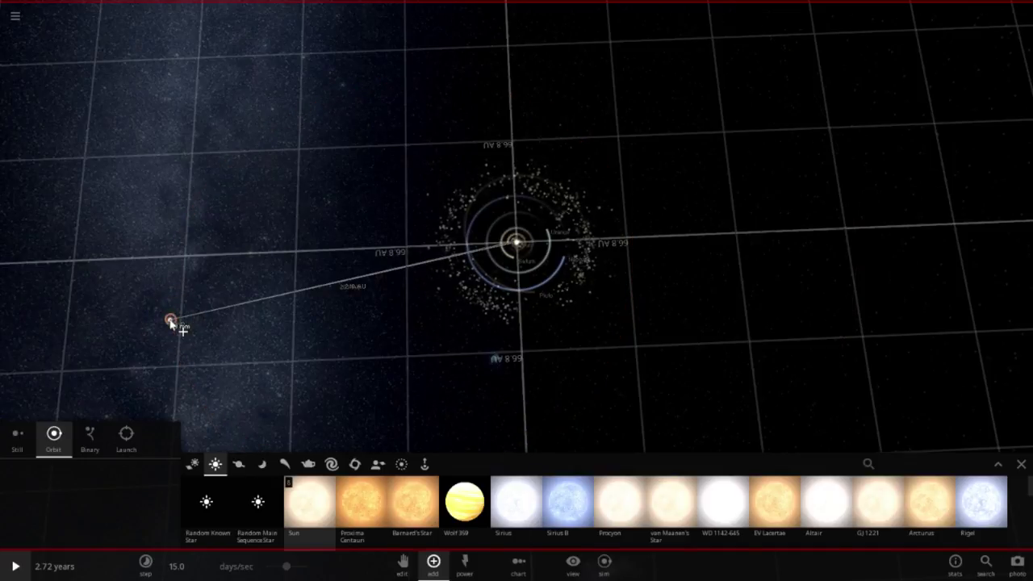
pyautogui.click(403, 562)
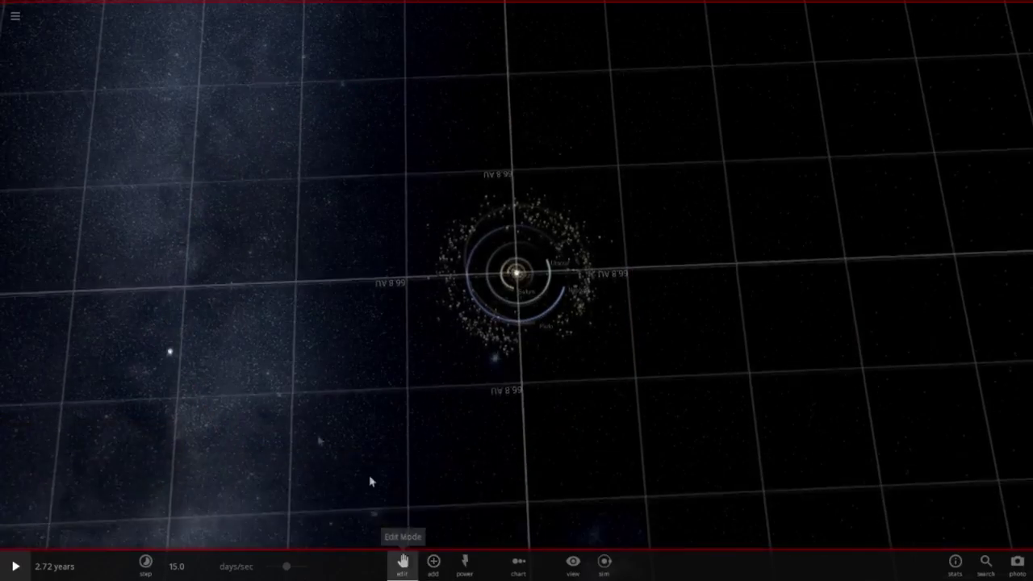
# Select the second Sun outside the debris belt and set its total velocity to 10.0 km/s.
pyautogui.click(170, 371)
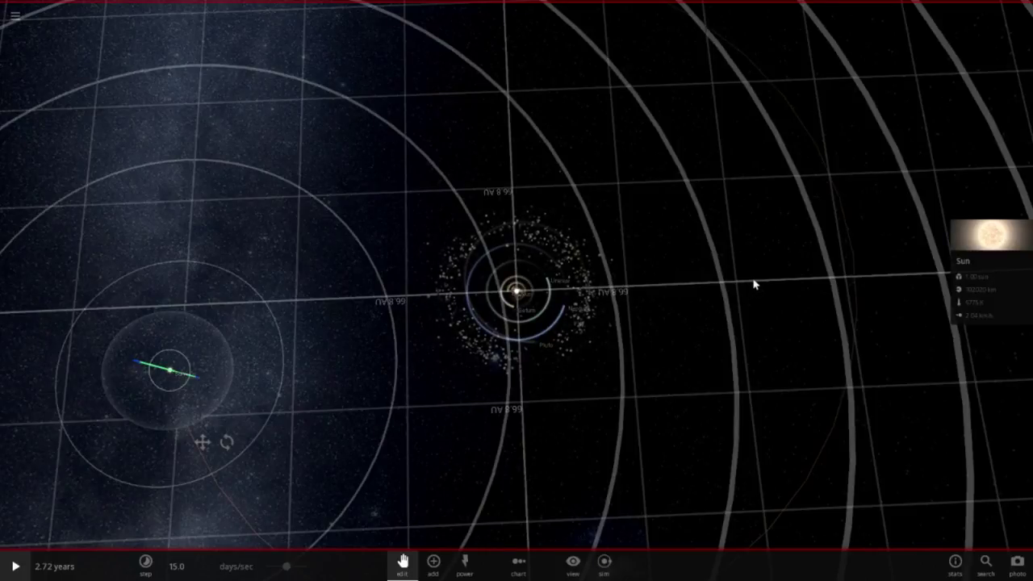
pyautogui.click(1006, 260)
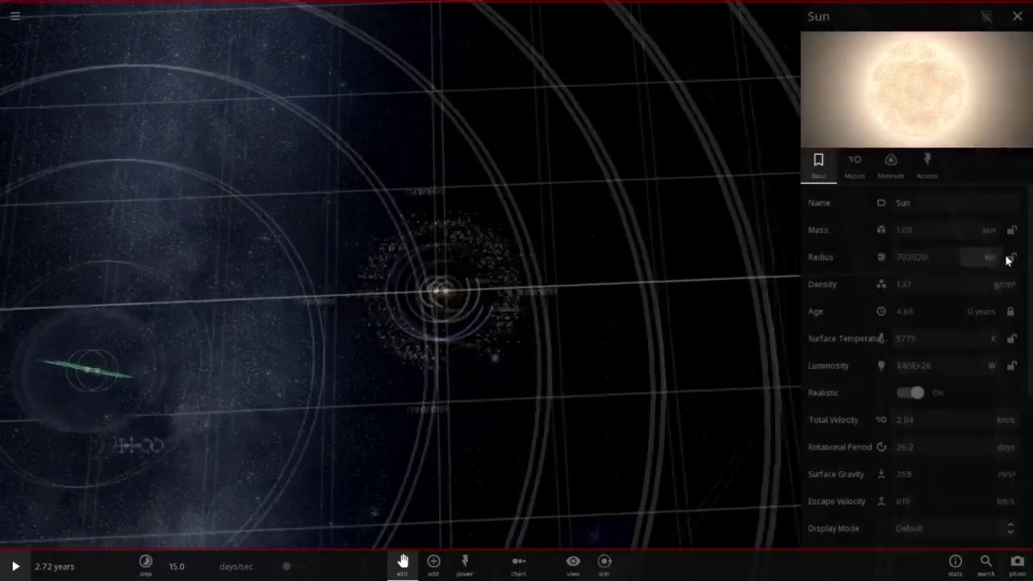
pyautogui.click(855, 161)
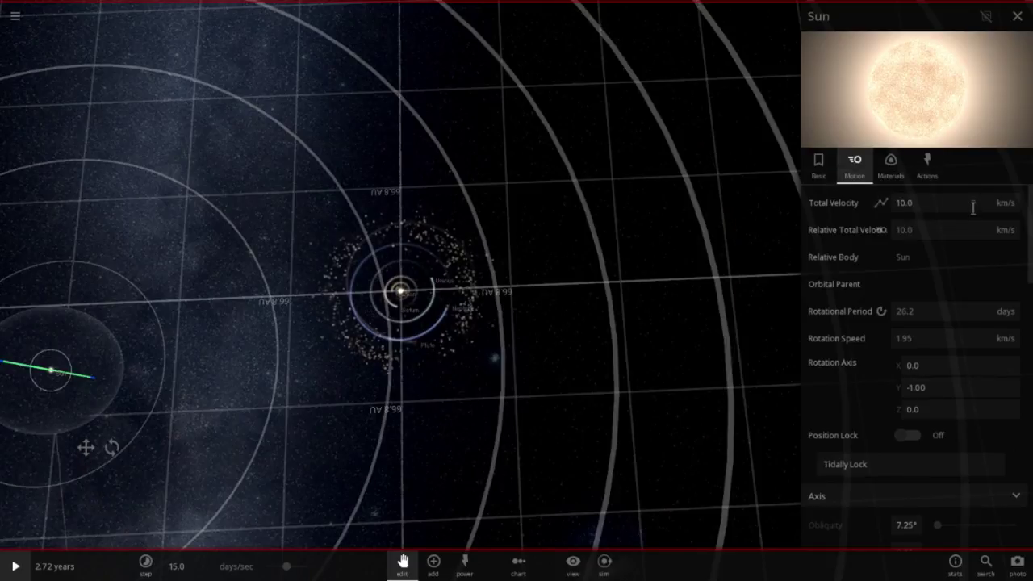
# Place a copy of the second Sun much farther out from the planets and set its total velocity to 5.00 km/s.
pyautogui.scroll(-5, 649, 400)
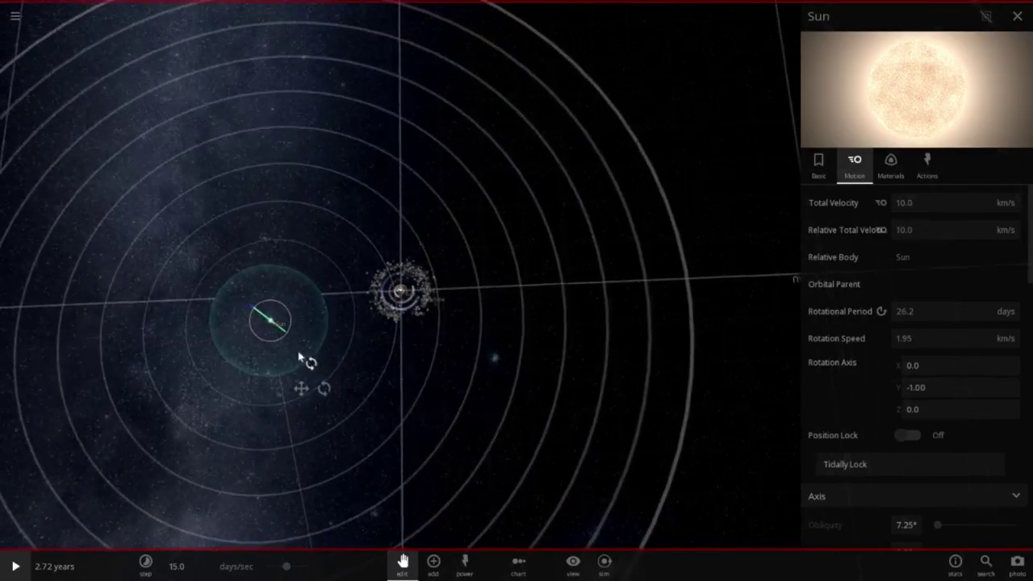
pyautogui.moveTo(279, 326); pyautogui.dragTo(321, 50)
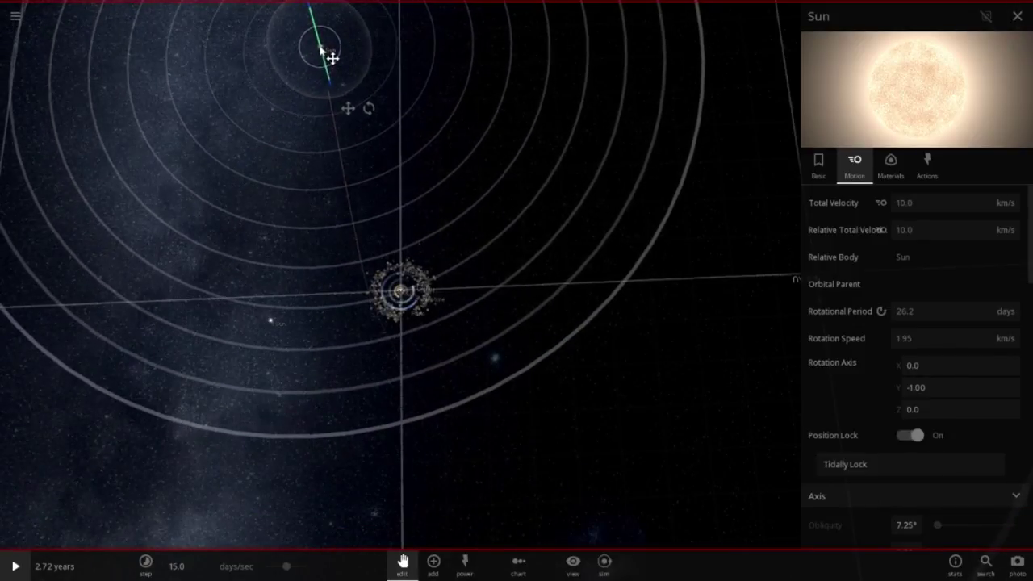
pyautogui.scroll(2, 503, 100)
pyautogui.scroll(-4, 622, 196)
pyautogui.click(902, 202)
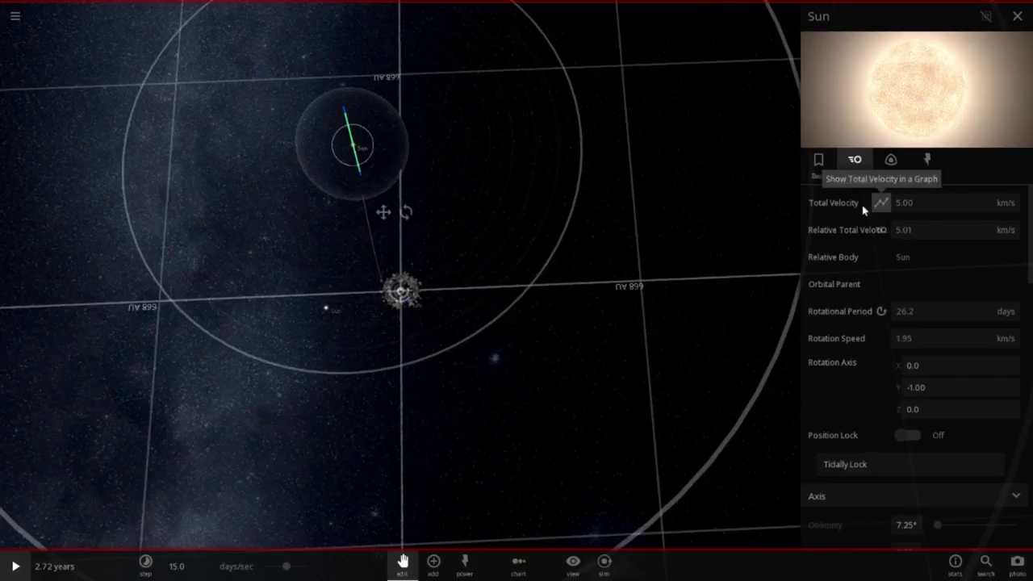
# Examine the added Suns' distances from the planets and debris belt from different angles, at wide and close range.
pyautogui.scroll(8, 648, 272)
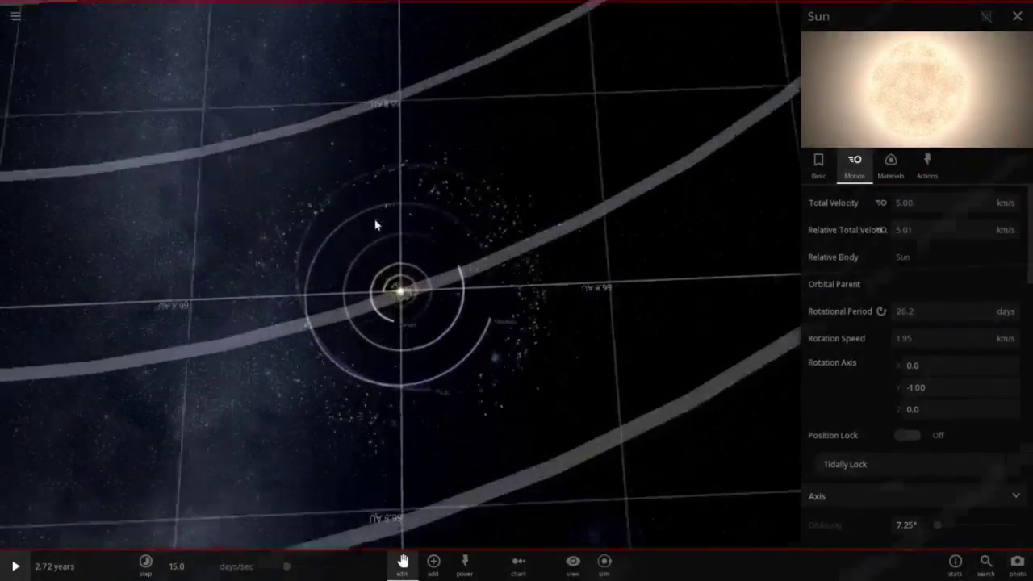
pyautogui.moveTo(374, 224); pyautogui.dragTo(592, 237)
pyautogui.scroll(-6, 589, 237)
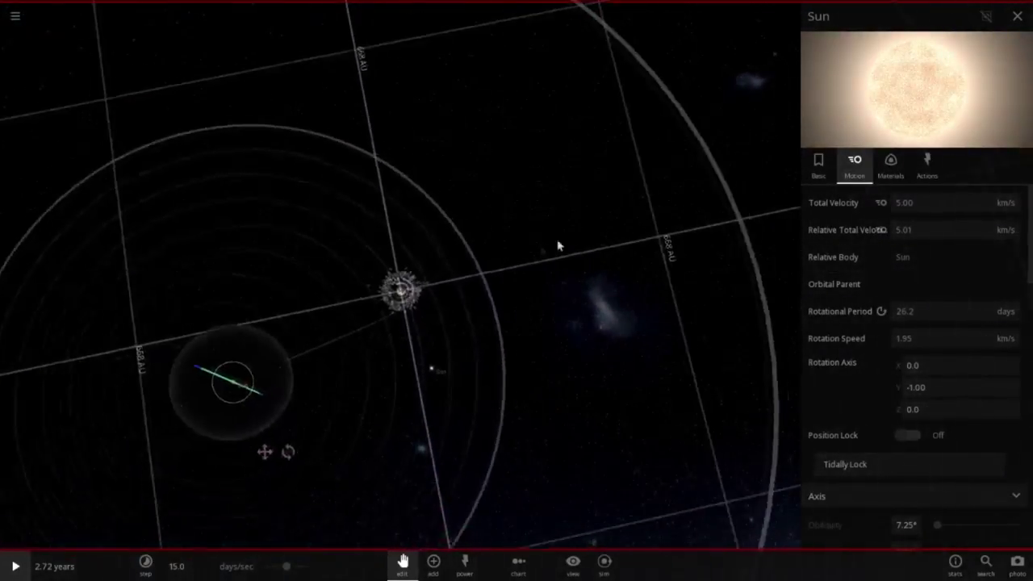
pyautogui.scroll(5, 557, 245)
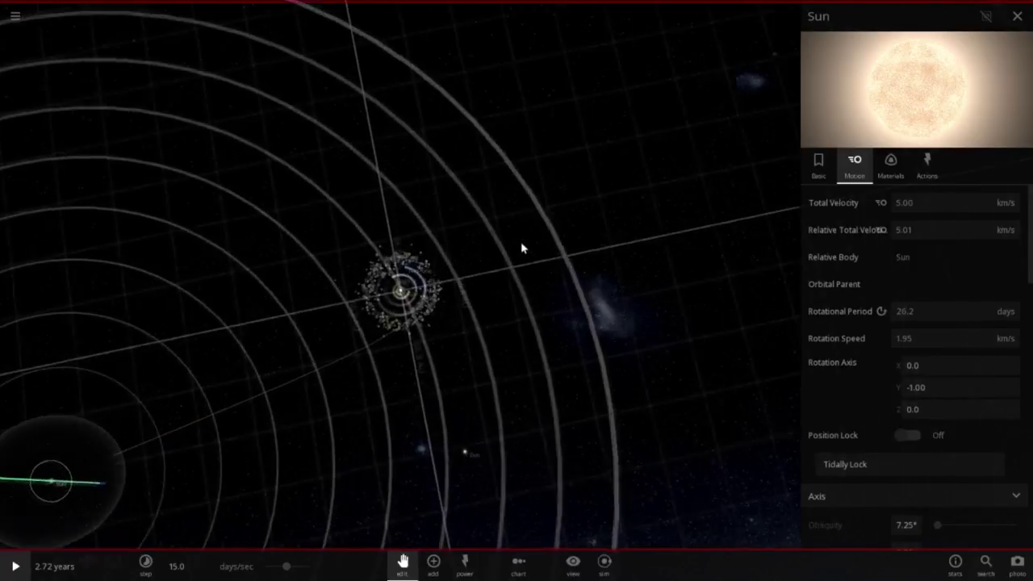
pyautogui.moveTo(376, 166); pyautogui.dragTo(330, 143)
pyautogui.scroll(2, 337, 153)
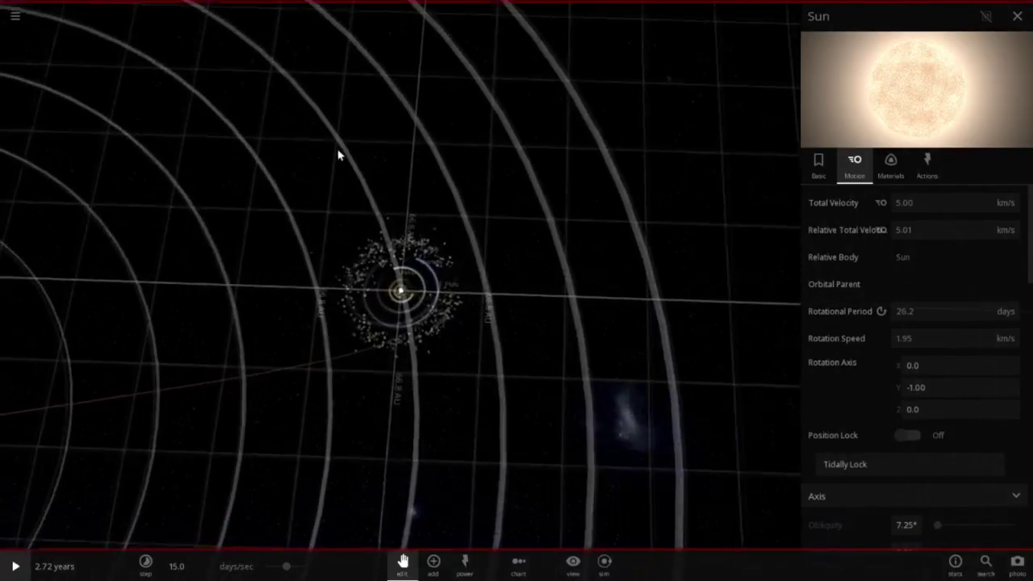
pyautogui.scroll(3, 339, 155)
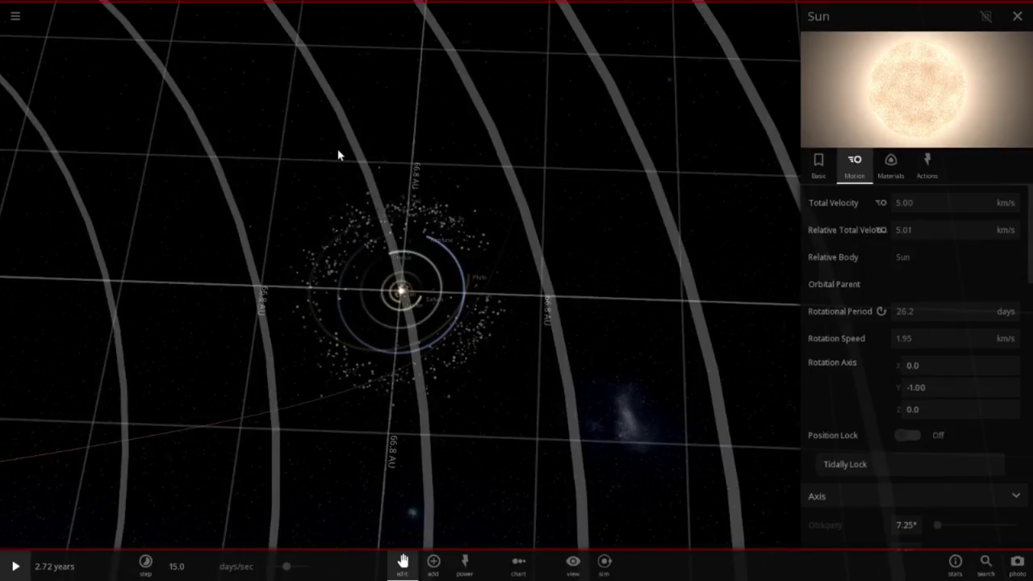
# Examine the solar system, its outer debris belt and the second Sun's position from several distances and angles.
pyautogui.scroll(-3, 337, 148)
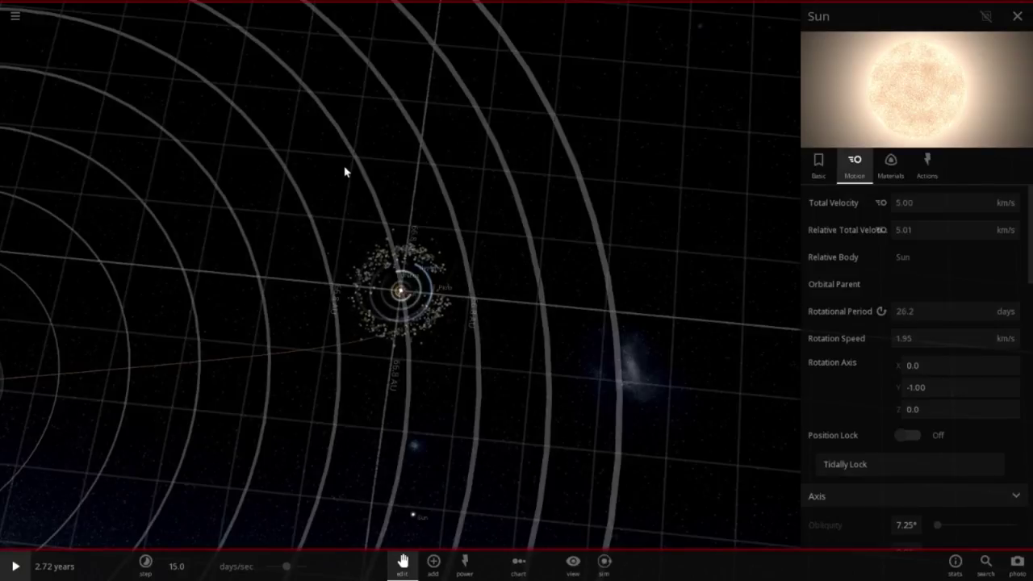
pyautogui.scroll(-3, 371, 205)
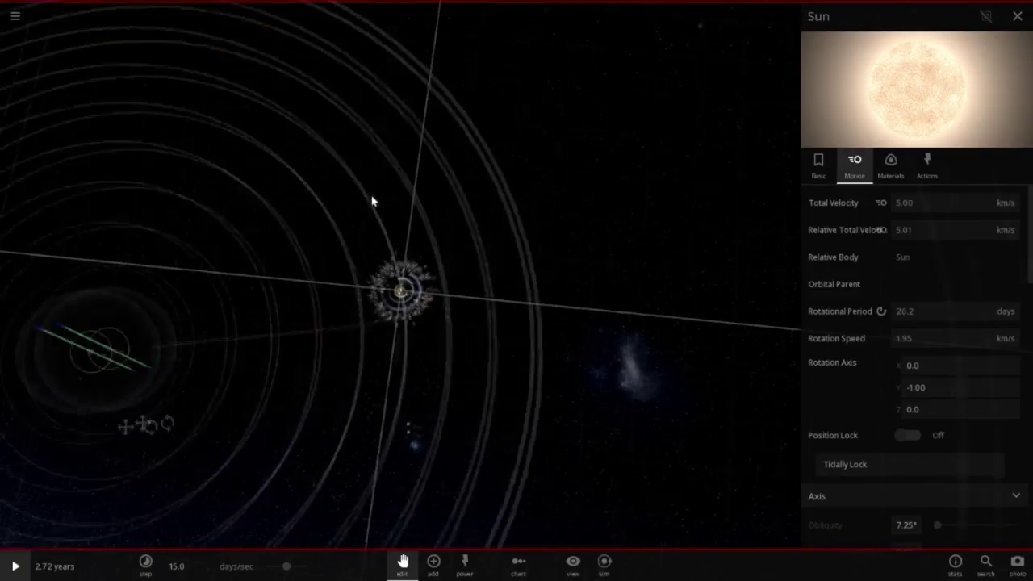
pyautogui.scroll(3, 370, 212)
pyautogui.moveTo(266, 244); pyautogui.dragTo(231, 260)
pyautogui.scroll(3, 236, 142)
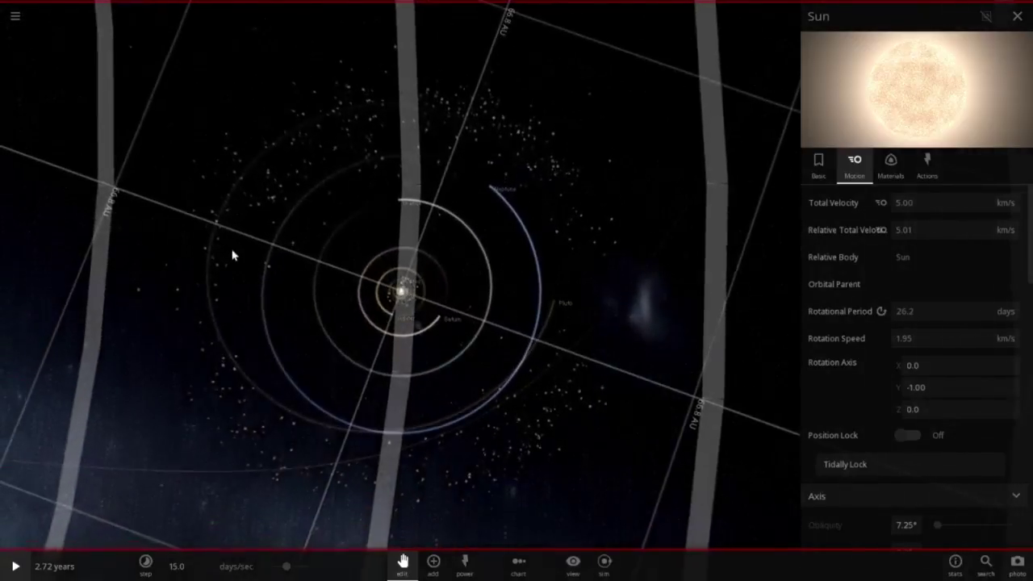
pyautogui.scroll(-5, 232, 255)
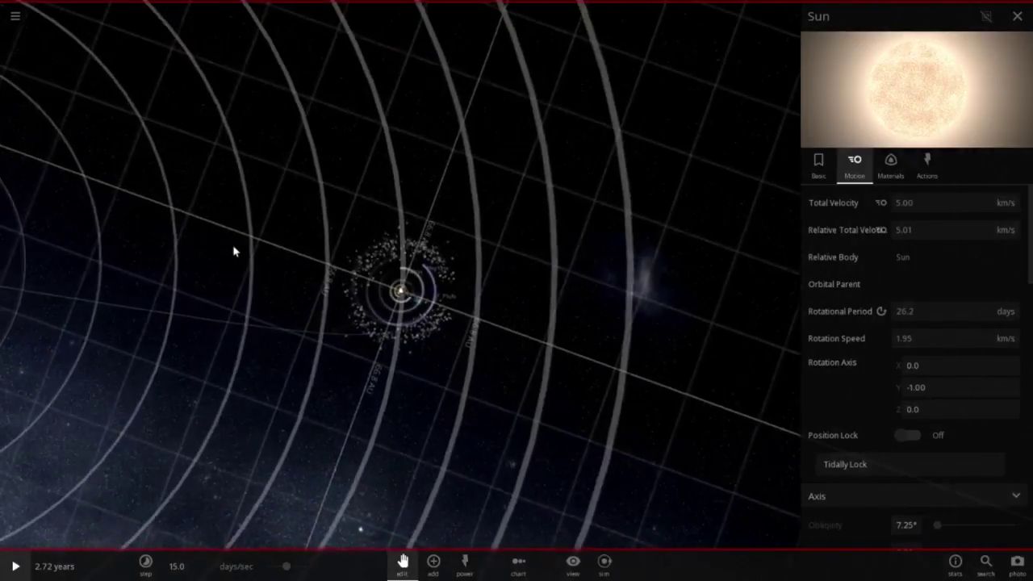
pyautogui.scroll(-5, 234, 252)
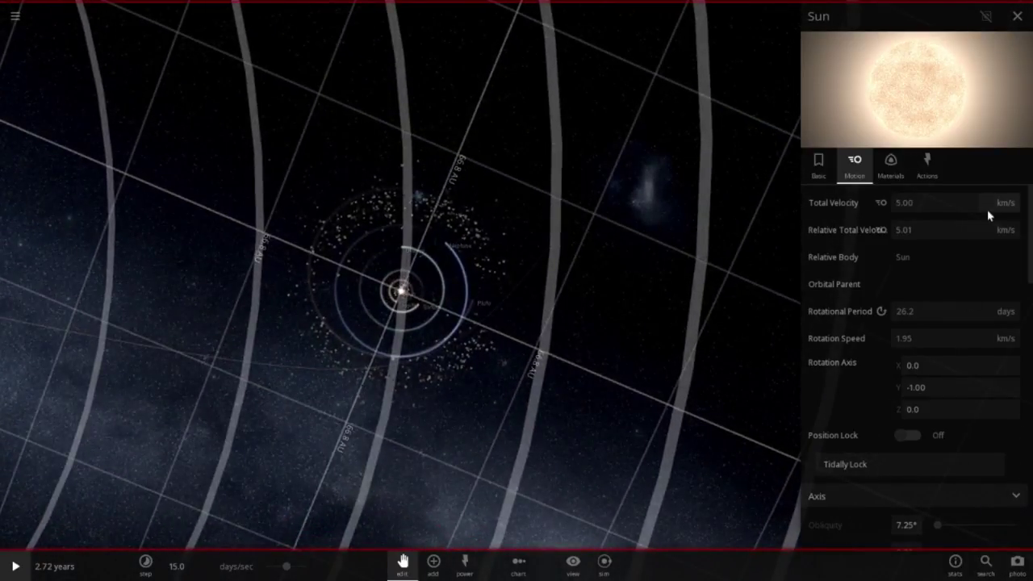
pyautogui.scroll(3, 400, 361)
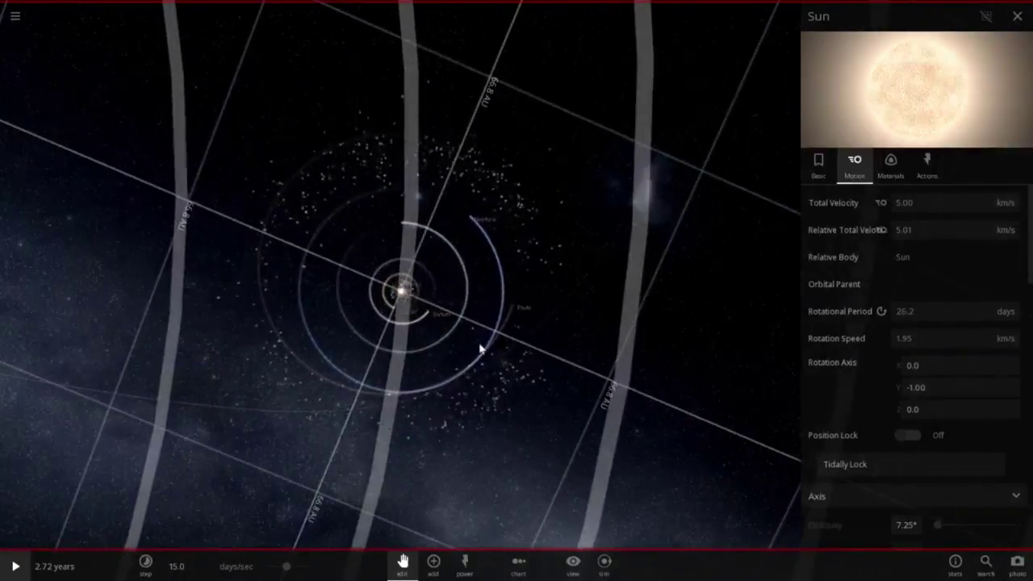
pyautogui.scroll(-3, 480, 345)
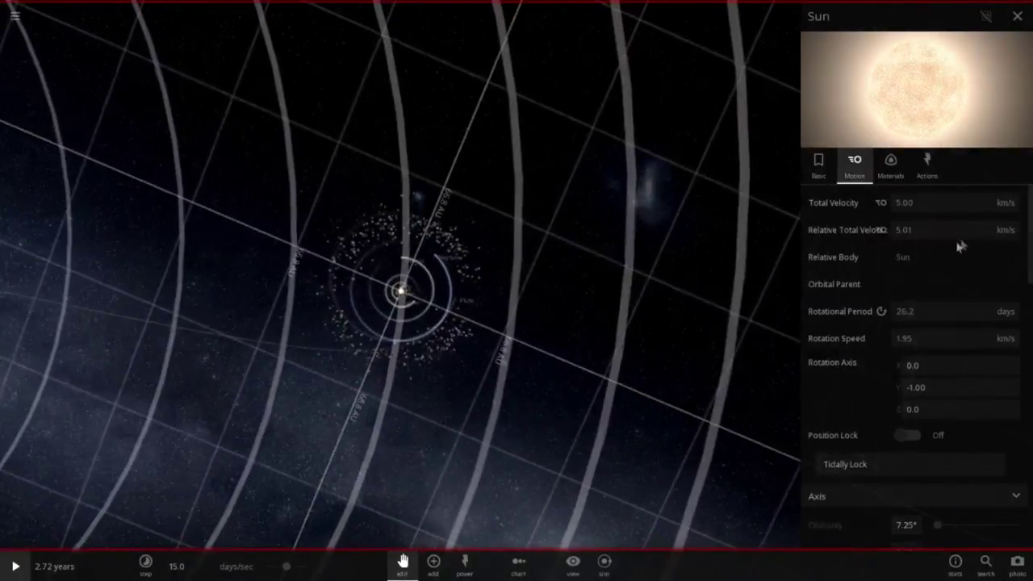
pyautogui.scroll(5, 238, 305)
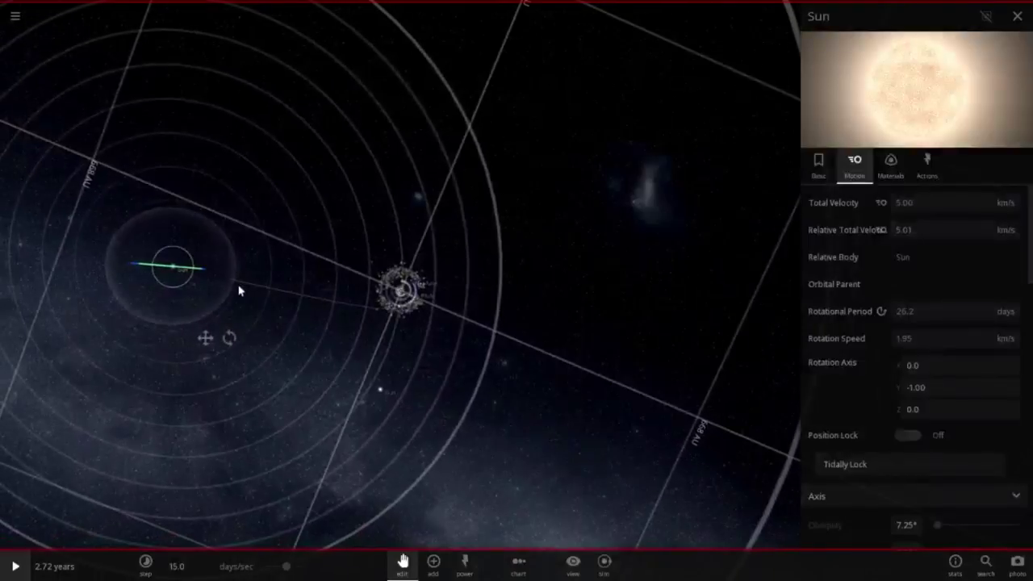
pyautogui.scroll(-1, 240, 291)
pyautogui.scroll(2, 244, 295)
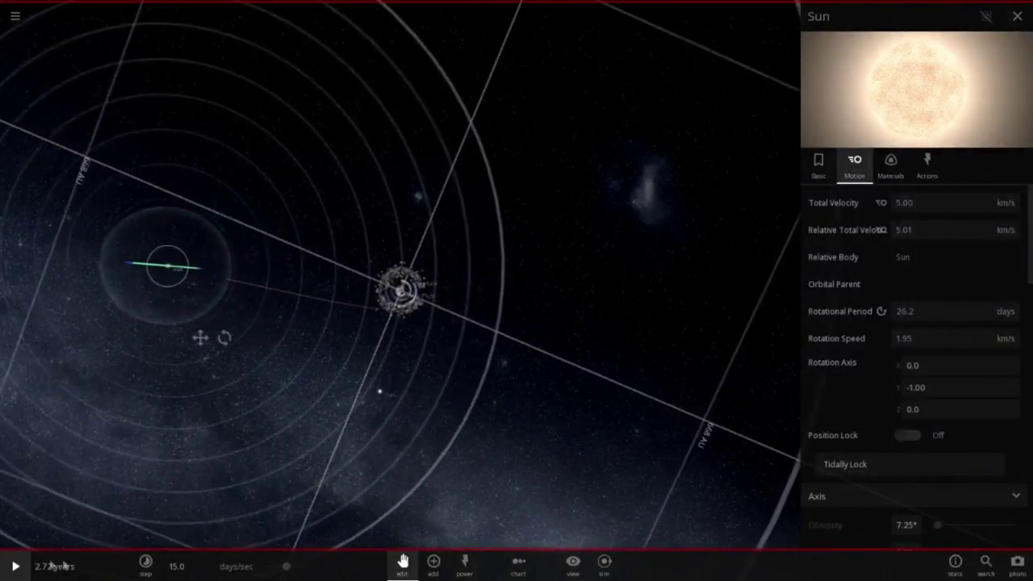
# Run the simulation and set its speed to 6 months per second while keeping the whole system in view.
pyautogui.click(16, 567)
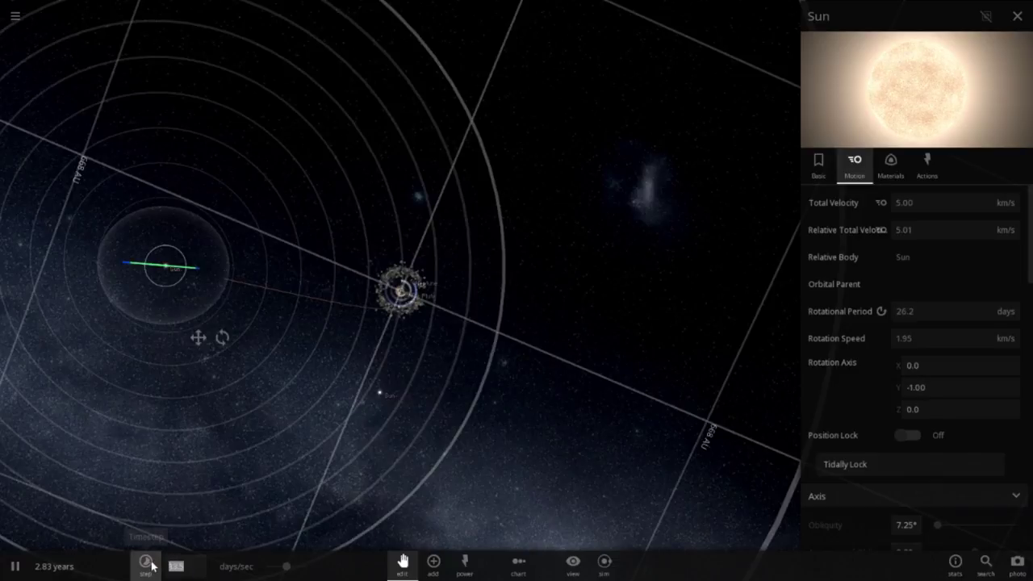
pyautogui.write('6')
pyautogui.scroll(4, 401, 390)
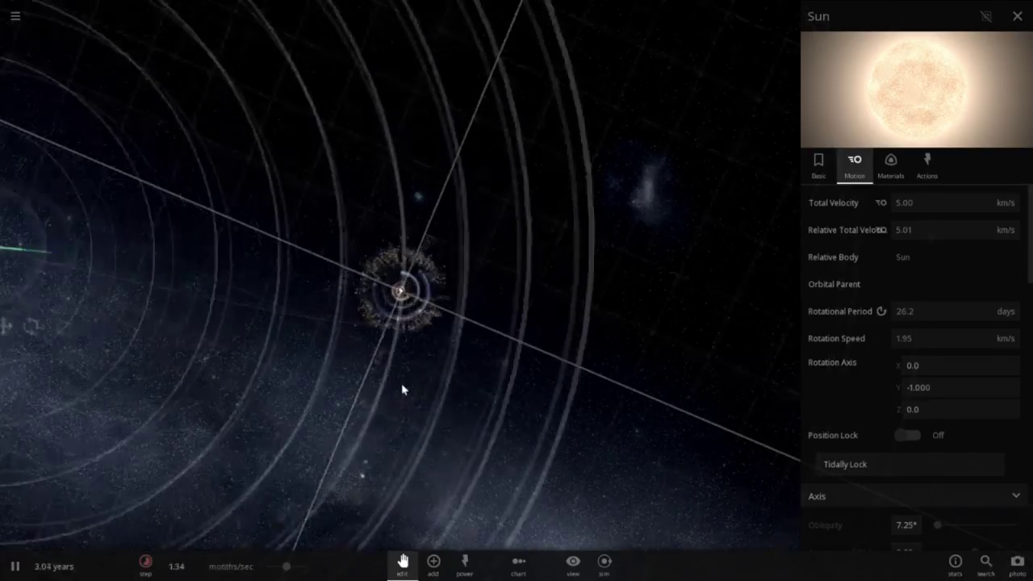
pyautogui.scroll(-1, 396, 392)
pyautogui.scroll(-3, 394, 392)
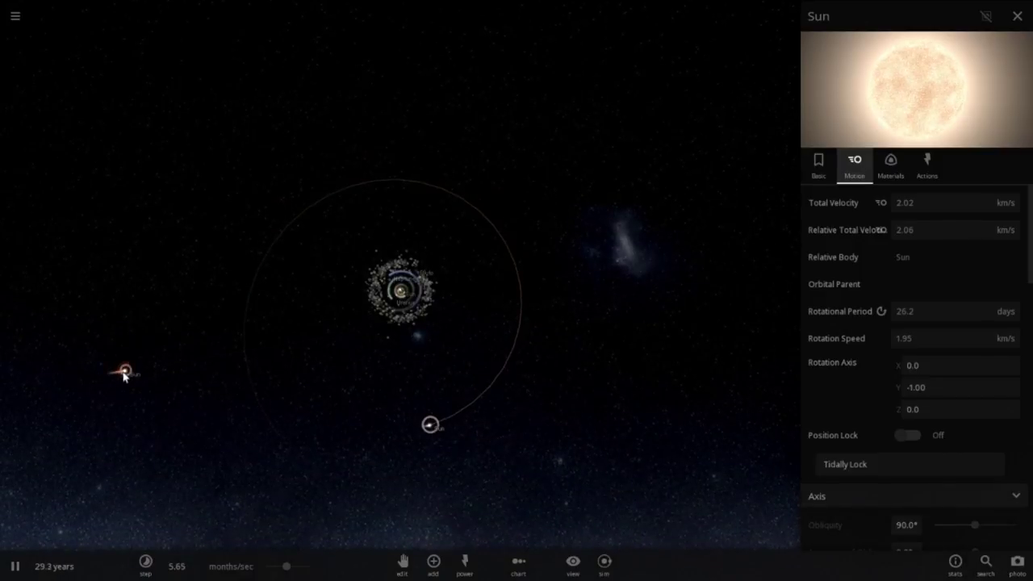
# Dismiss the Sun's properties and display the bodies' orbits instead of their trails.
pyautogui.click(468, 412)
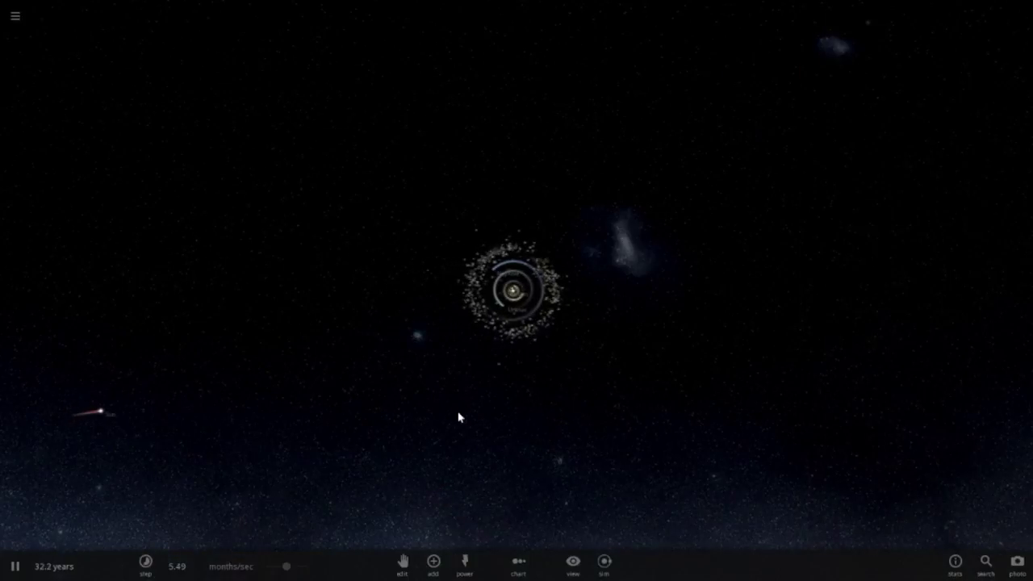
pyautogui.scroll(5, 463, 415)
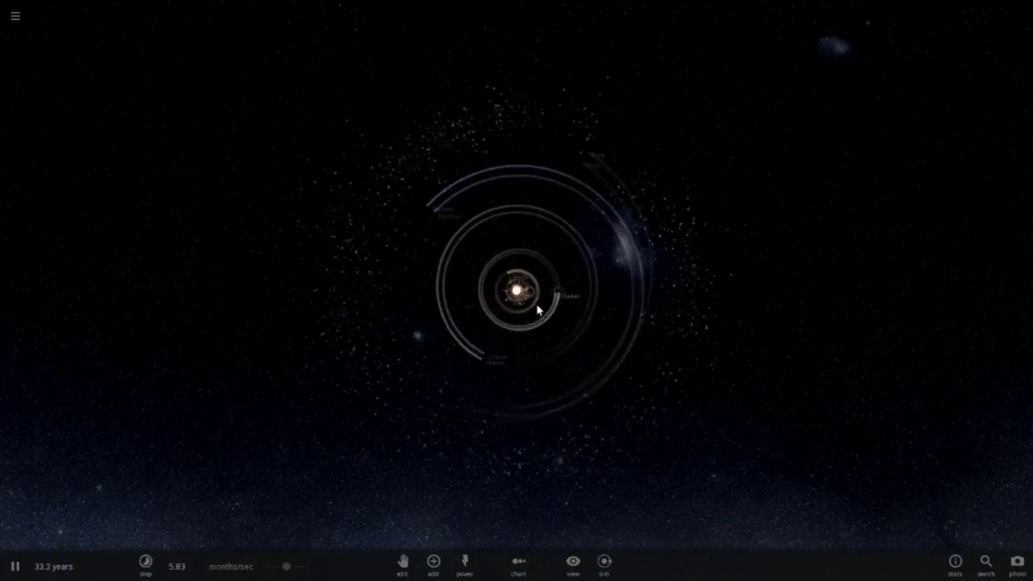
pyautogui.scroll(5, 549, 318)
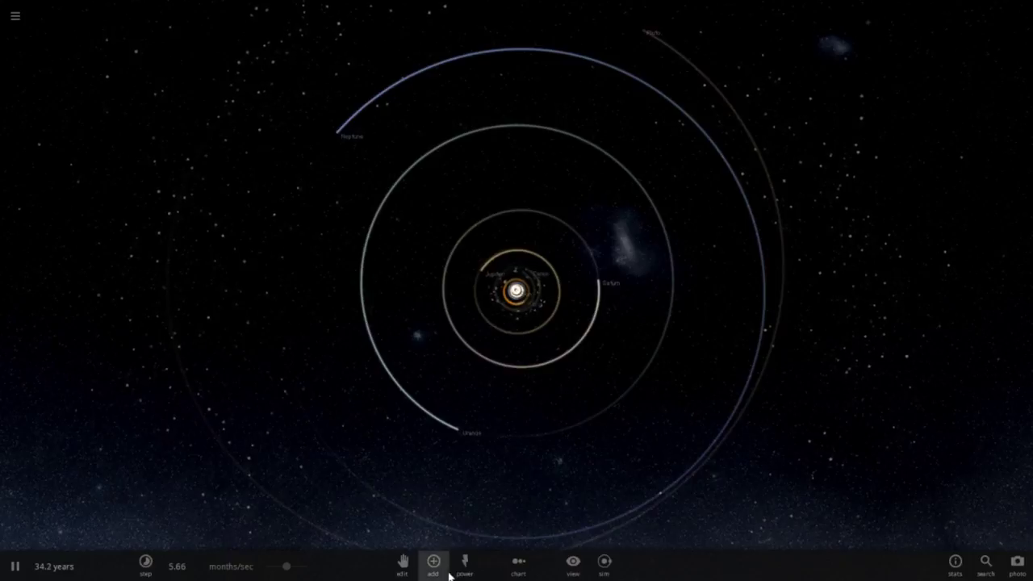
pyautogui.click(402, 562)
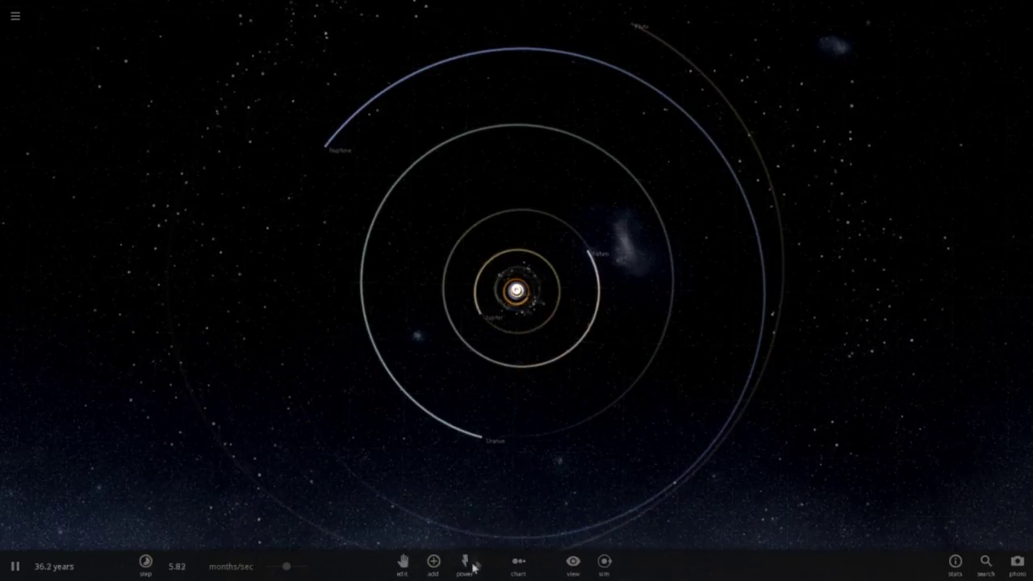
pyautogui.click(572, 562)
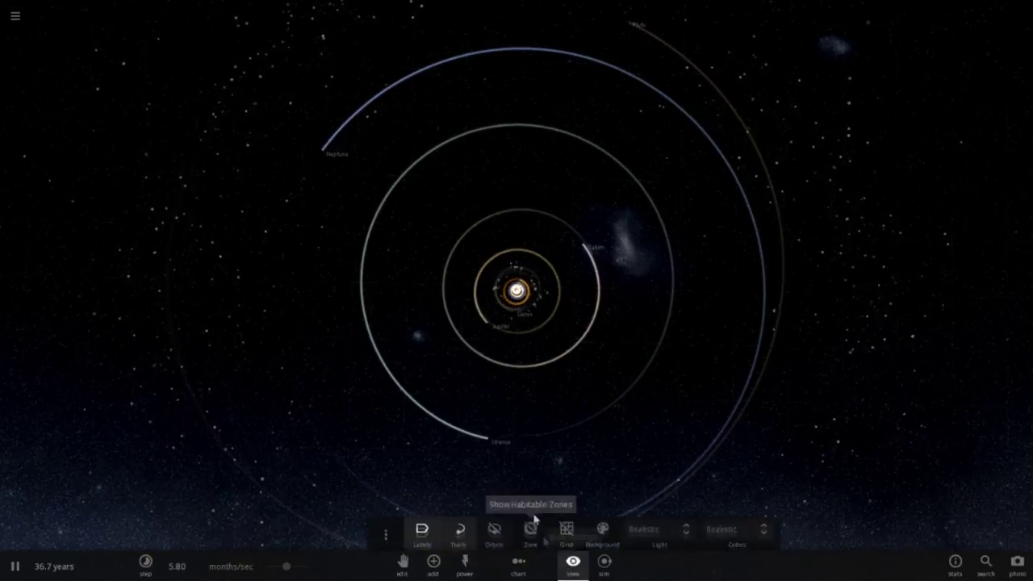
pyautogui.click(494, 528)
pyautogui.scroll(-5, 601, 291)
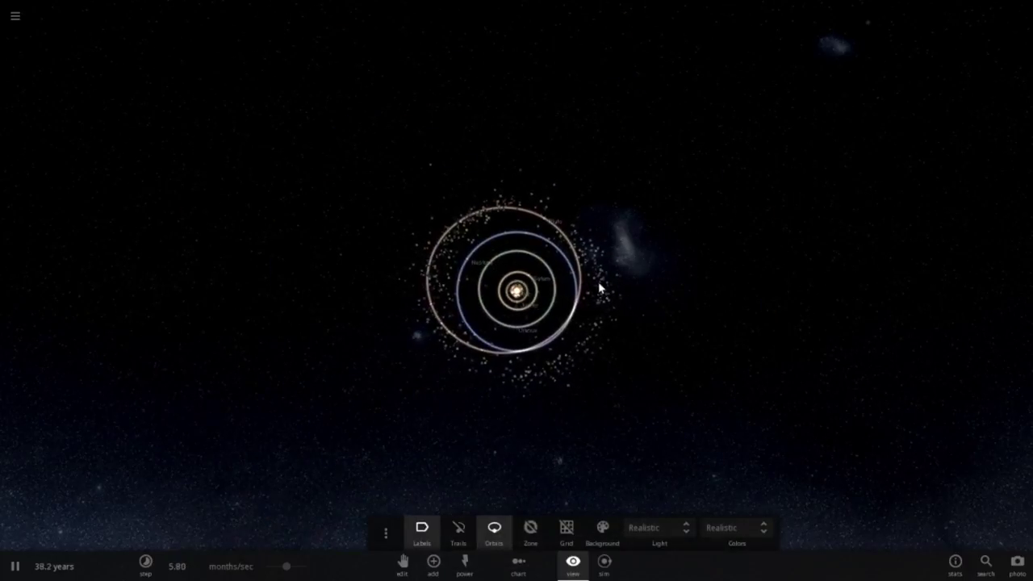
# Select the second Sun outside the planetary system and examine its path relative to the outer planets' orbits.
pyautogui.click(278, 361)
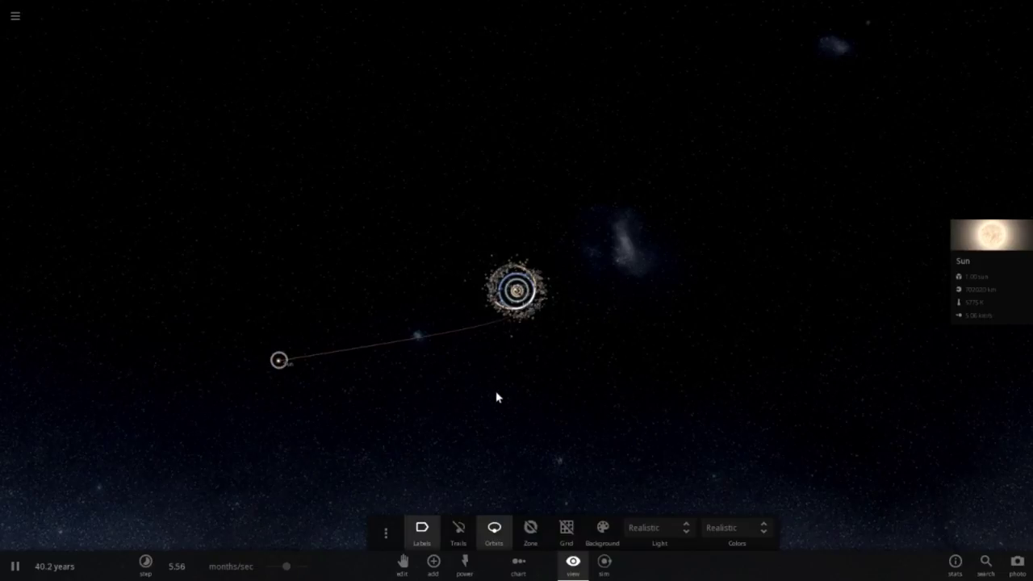
pyautogui.scroll(2, 490, 395)
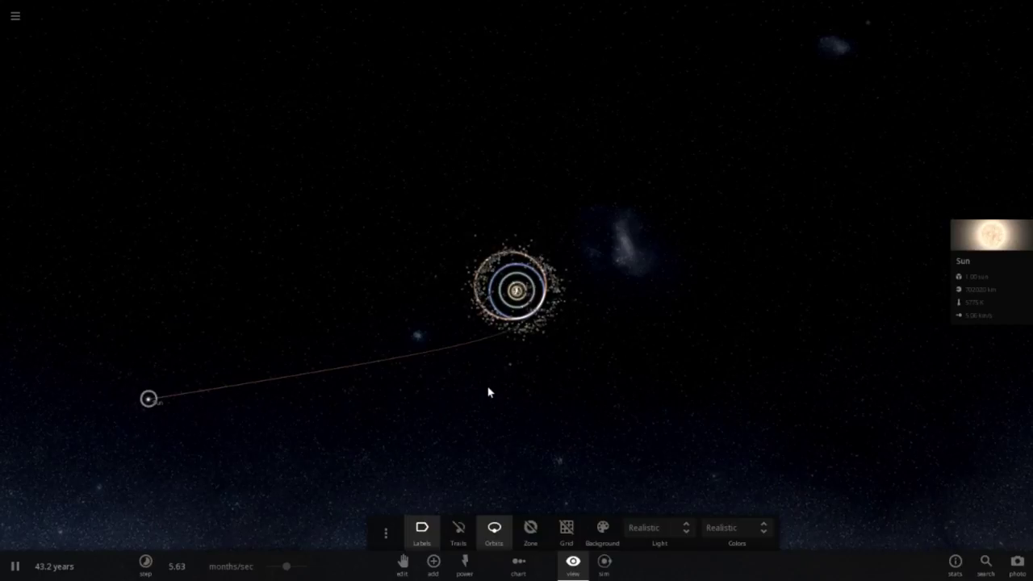
pyautogui.moveTo(565, 400); pyautogui.dragTo(489, 427)
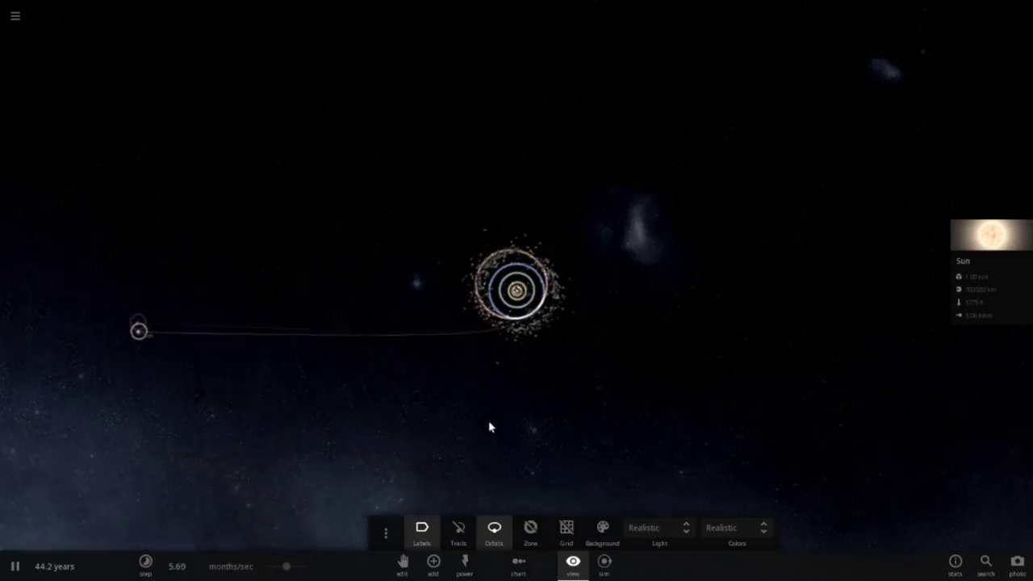
pyautogui.scroll(1, 490, 421)
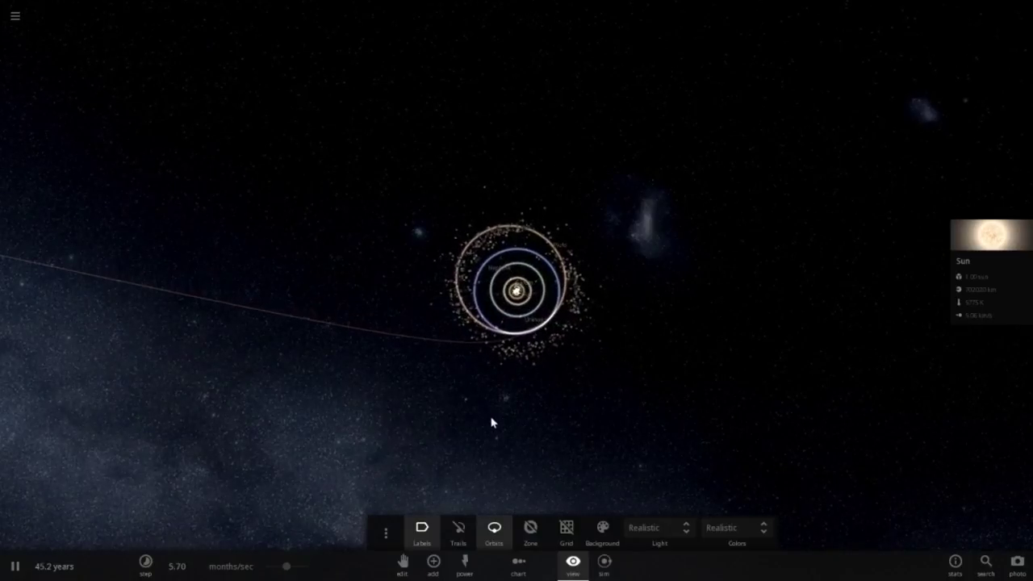
pyautogui.scroll(5, 492, 422)
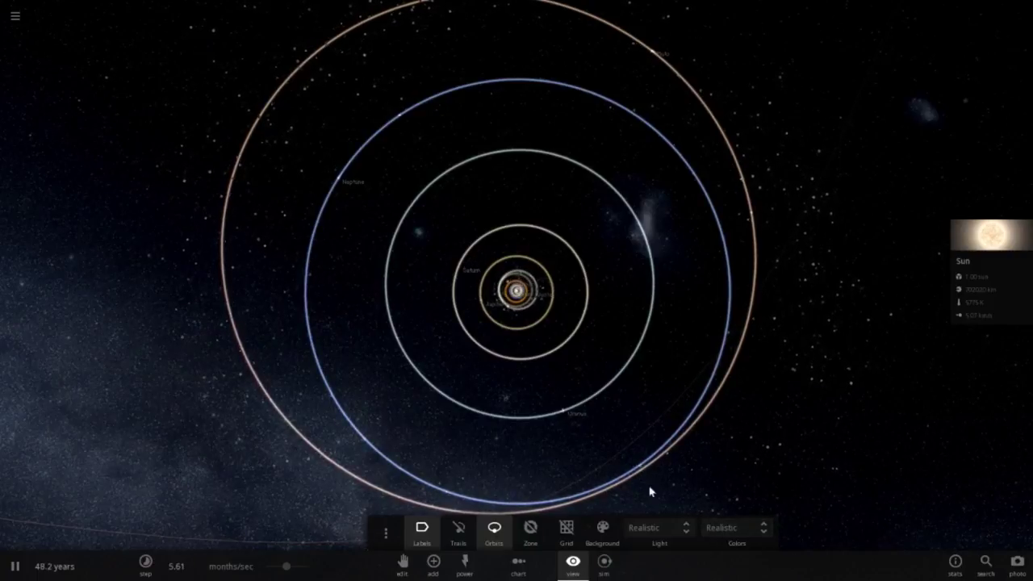
pyautogui.moveTo(744, 446); pyautogui.dragTo(736, 519)
pyautogui.moveTo(736, 364); pyautogui.dragTo(751, 295)
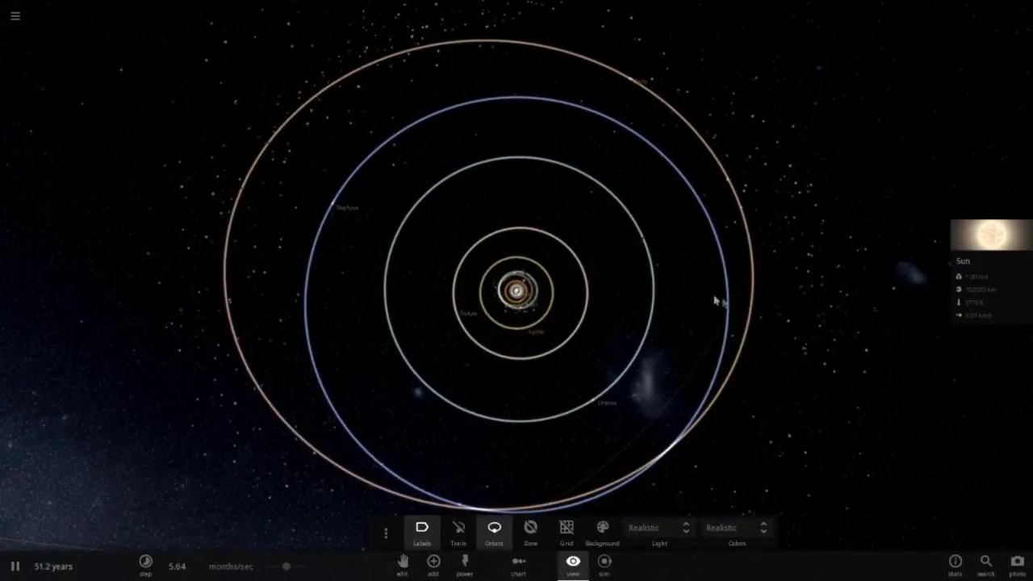
pyautogui.moveTo(756, 463)
pyautogui.mouseDown()
pyautogui.moveTo(754, 353)
pyautogui.moveTo(764, 459)
pyautogui.mouseUp()
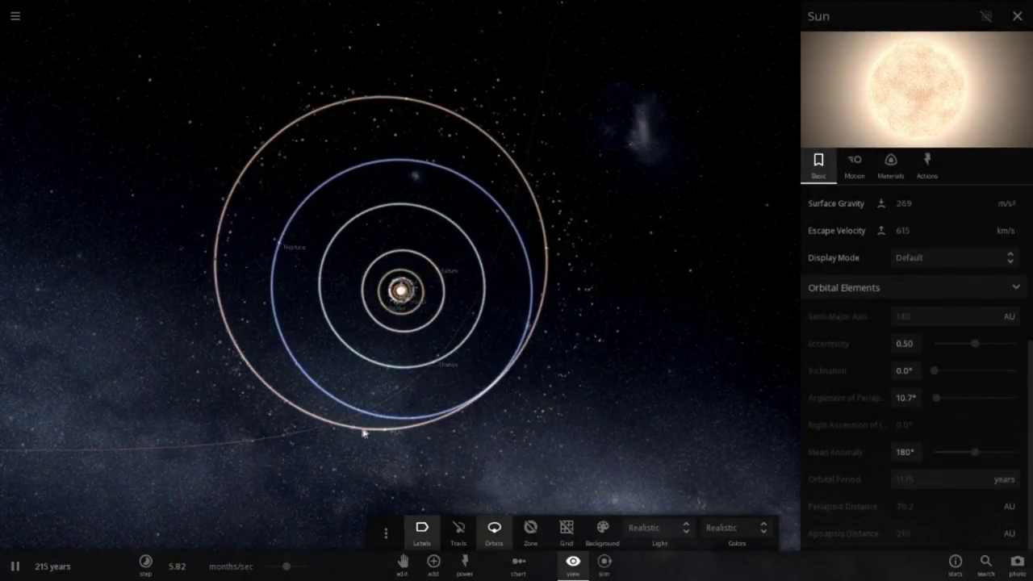
# Examine the shapes of the Pluto, Neptune and inner planet orbits from different angles and distances.
pyautogui.moveTo(249, 401); pyautogui.dragTo(339, 327)
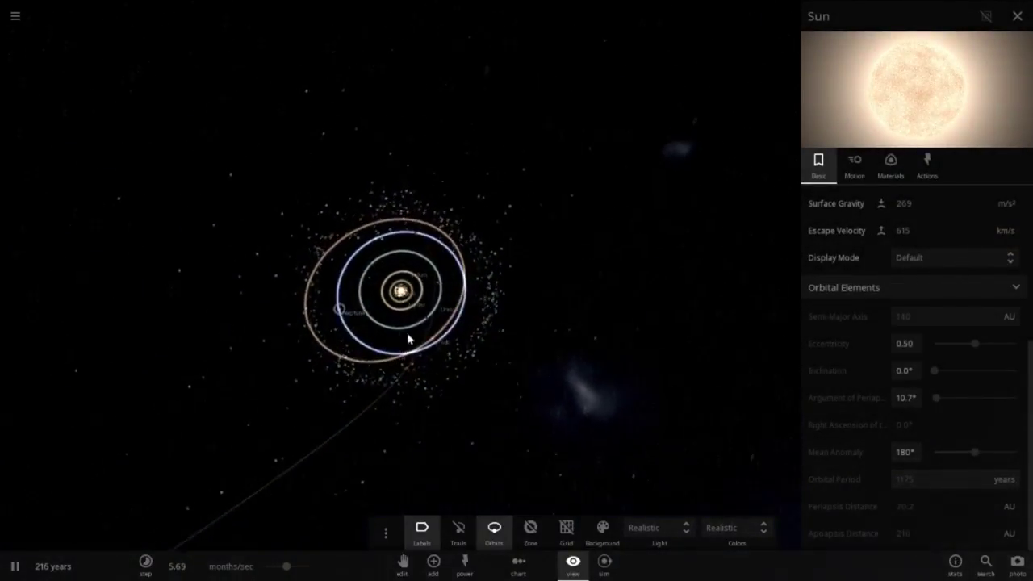
pyautogui.scroll(4, 452, 370)
pyautogui.scroll(-3, 515, 393)
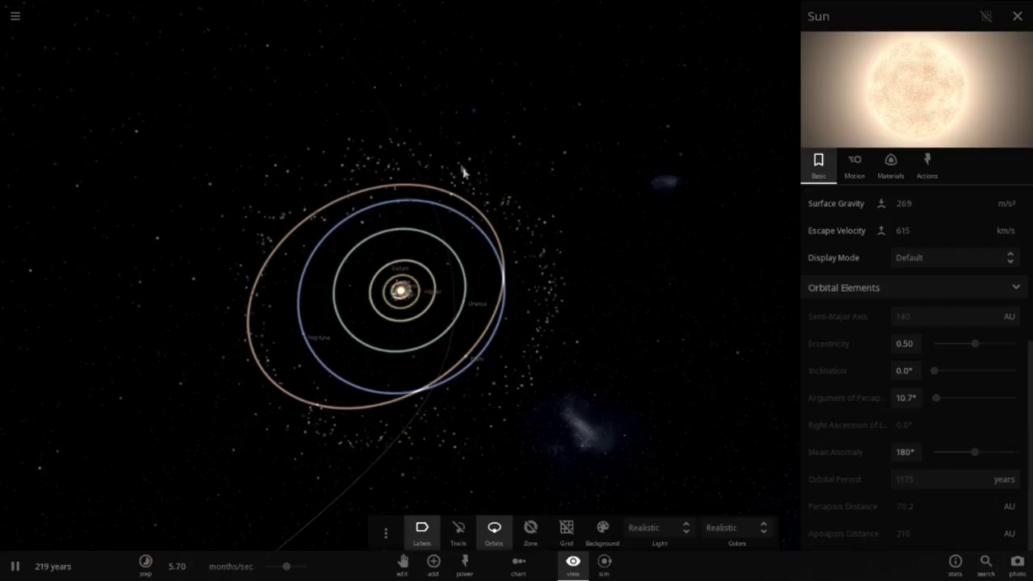
pyautogui.scroll(4, 500, 216)
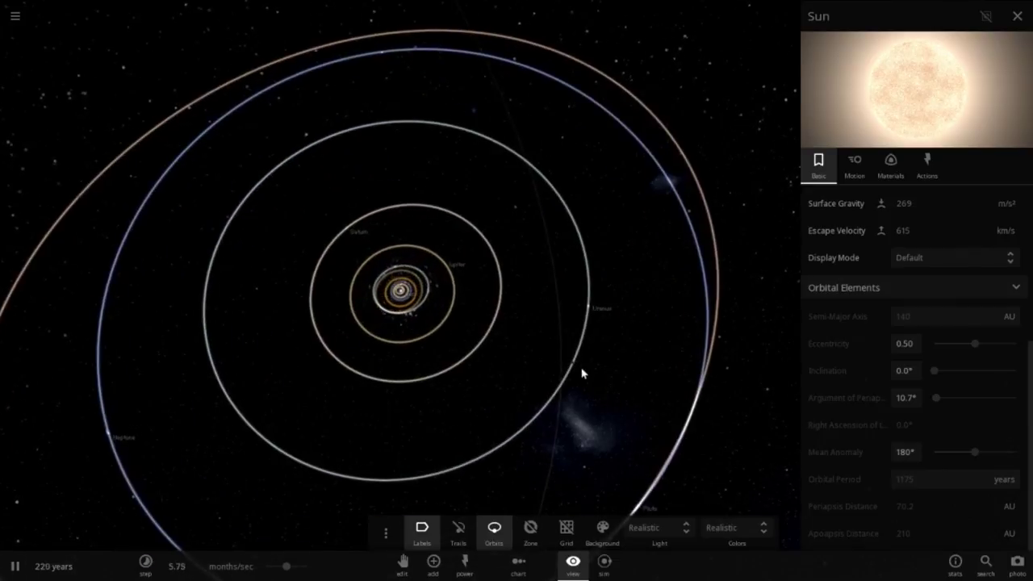
pyautogui.scroll(-5, 581, 372)
pyautogui.moveTo(578, 364); pyautogui.dragTo(410, 415)
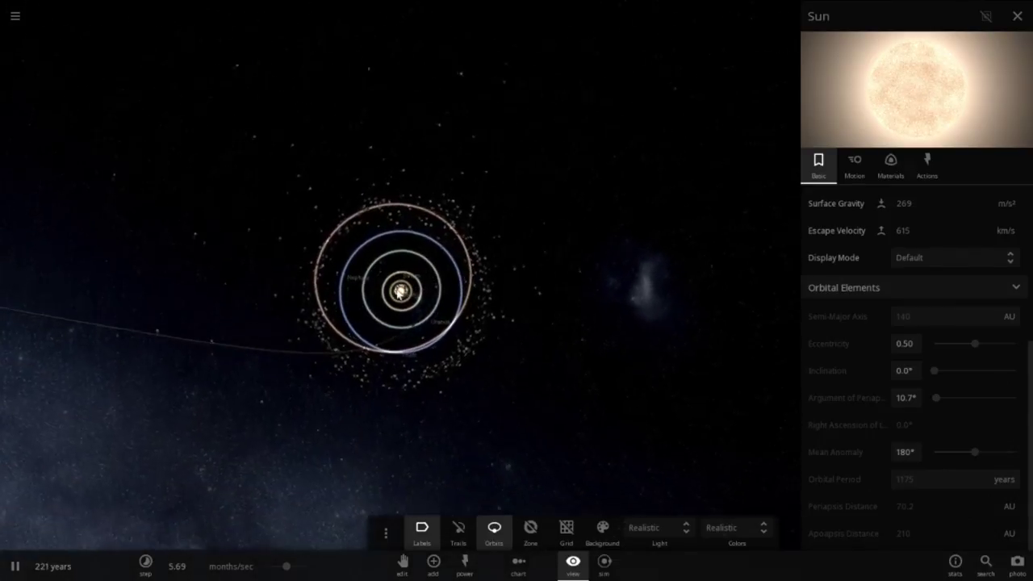
pyautogui.scroll(-3, 368, 313)
# Display trails instead of orbits and inspect the paths of the inner and outer planets.
pyautogui.click(458, 532)
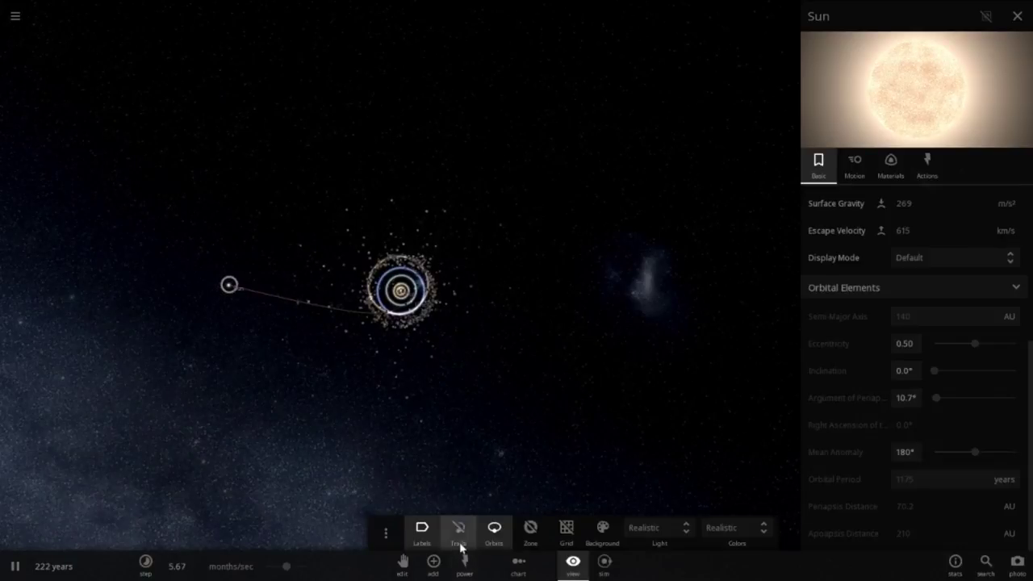
pyautogui.click(493, 533)
pyautogui.scroll(3, 480, 358)
pyautogui.scroll(5, 480, 358)
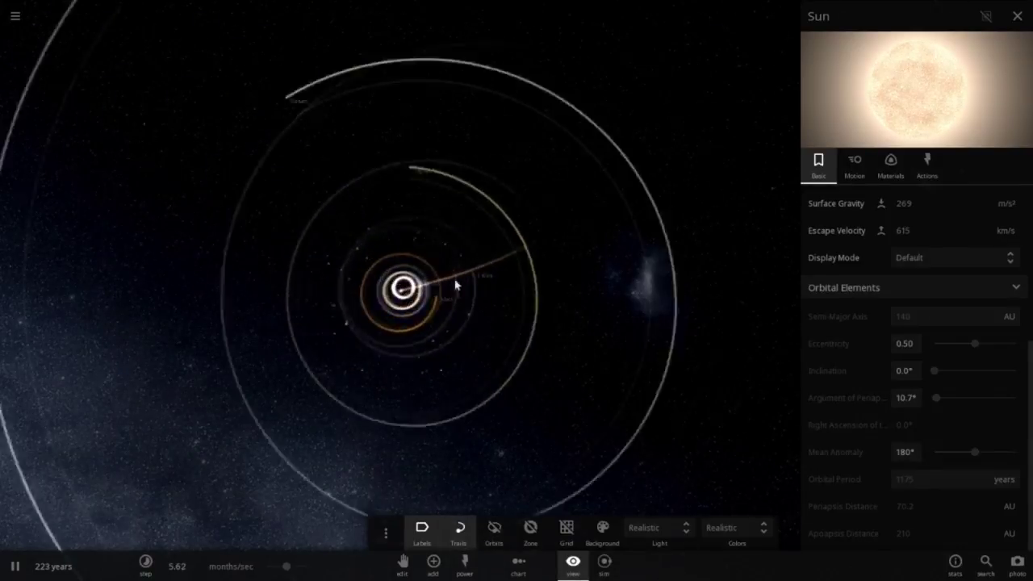
pyautogui.scroll(-6, 185, 419)
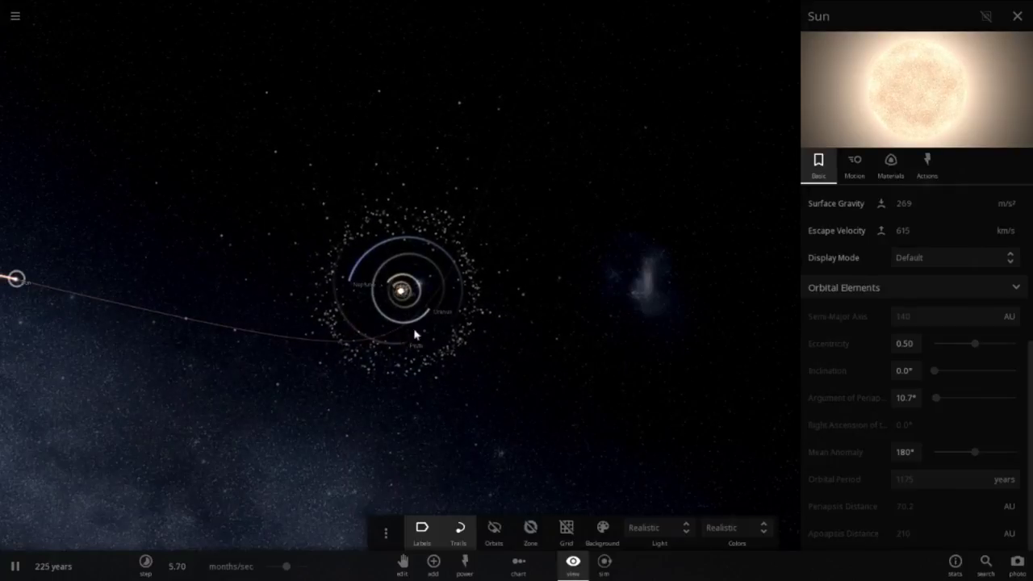
# Switch the display back from trails to orbits and view the whole planetary system.
pyautogui.click(459, 528)
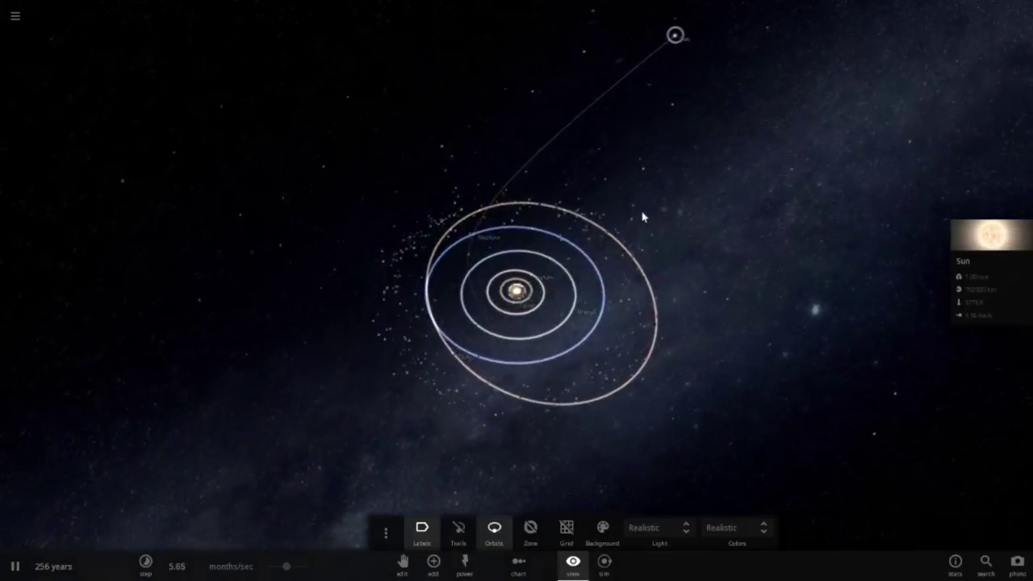
pyautogui.scroll(3, 642, 216)
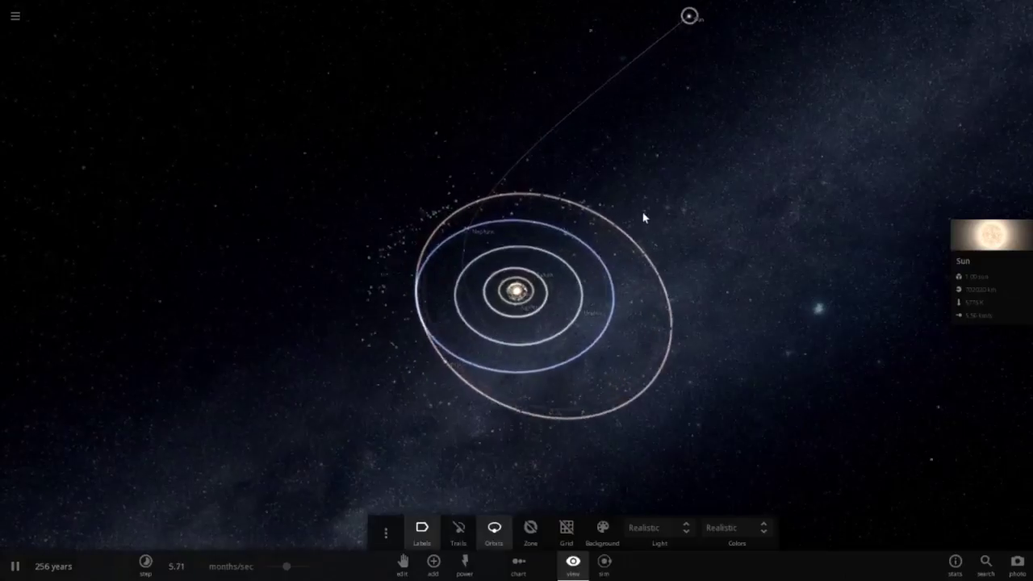
pyautogui.scroll(-3, 707, 189)
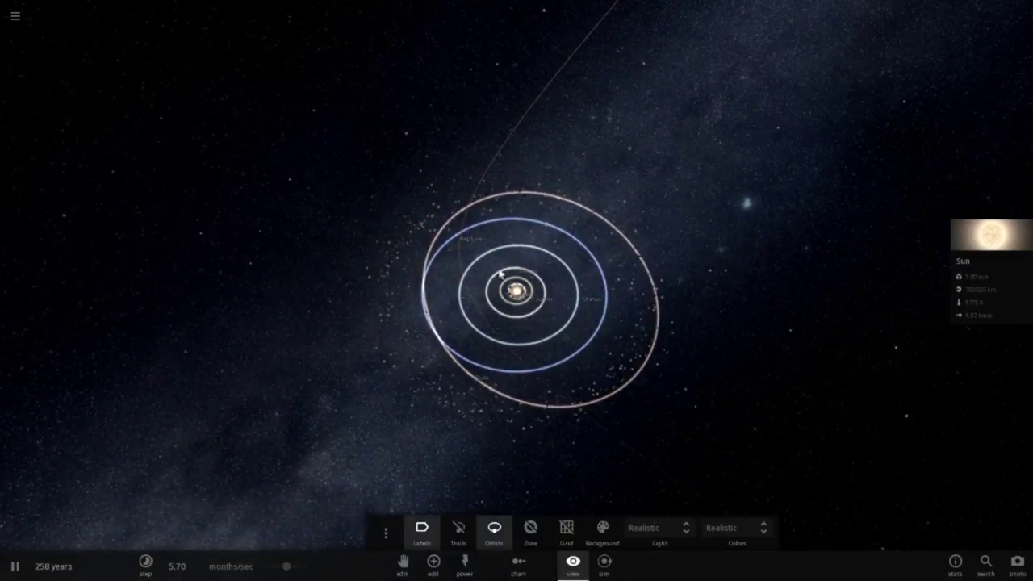
# Open Pluto's properties and examine its orbital elements and the tilt and shape of its orbit.
pyautogui.click(14, 565)
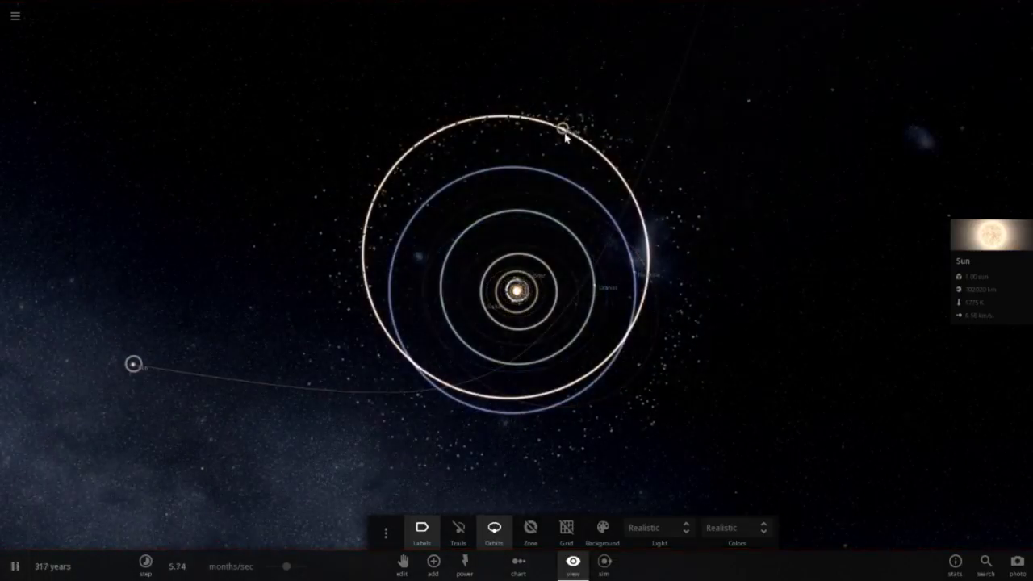
pyautogui.click(560, 128)
pyautogui.click(989, 259)
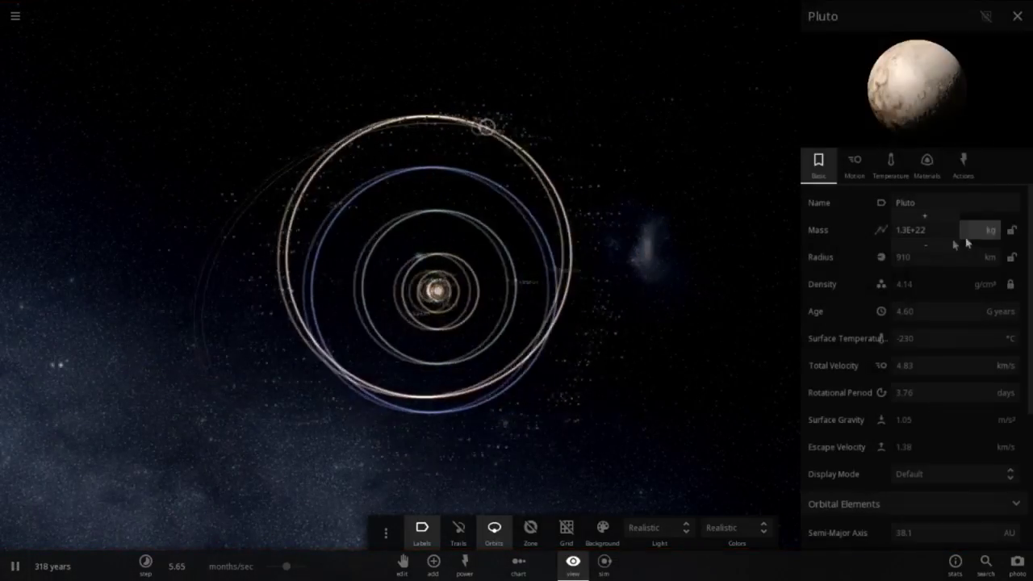
pyautogui.scroll(-3, 917, 392)
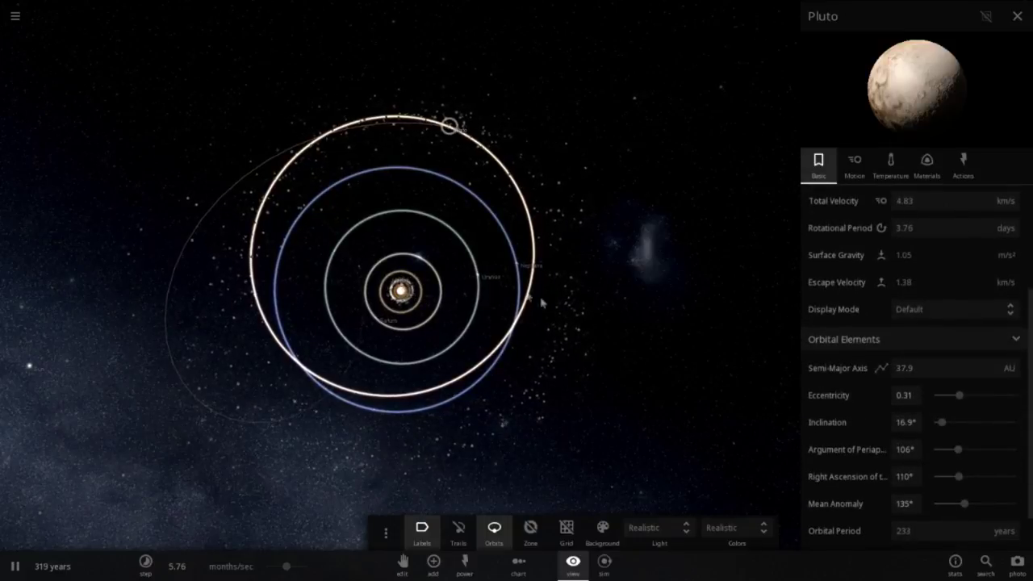
pyautogui.scroll(-3, 440, 177)
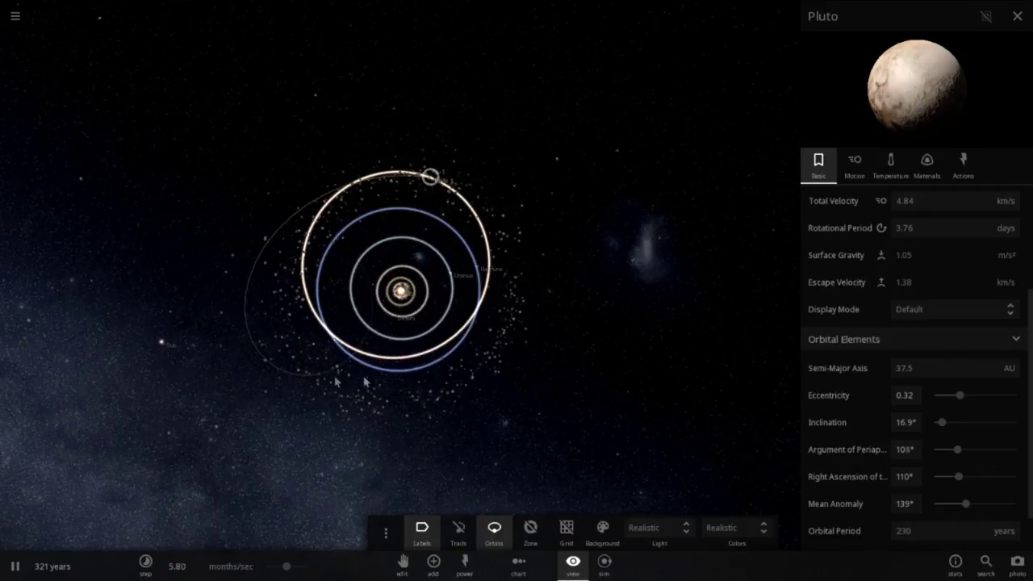
pyautogui.moveTo(502, 331)
pyautogui.mouseDown()
pyautogui.moveTo(493, 261)
pyautogui.moveTo(514, 327)
pyautogui.mouseUp()
pyautogui.scroll(3, 507, 259)
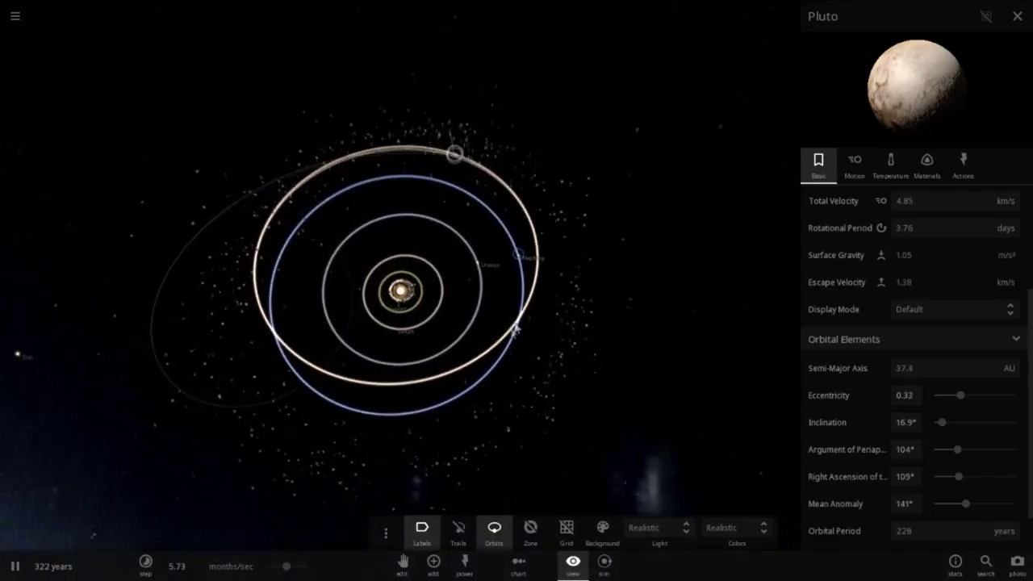
# Select Neptune and examine its orbital elements and its orbit against Pluto's orbit and the approaching second Sun.
pyautogui.click(518, 249)
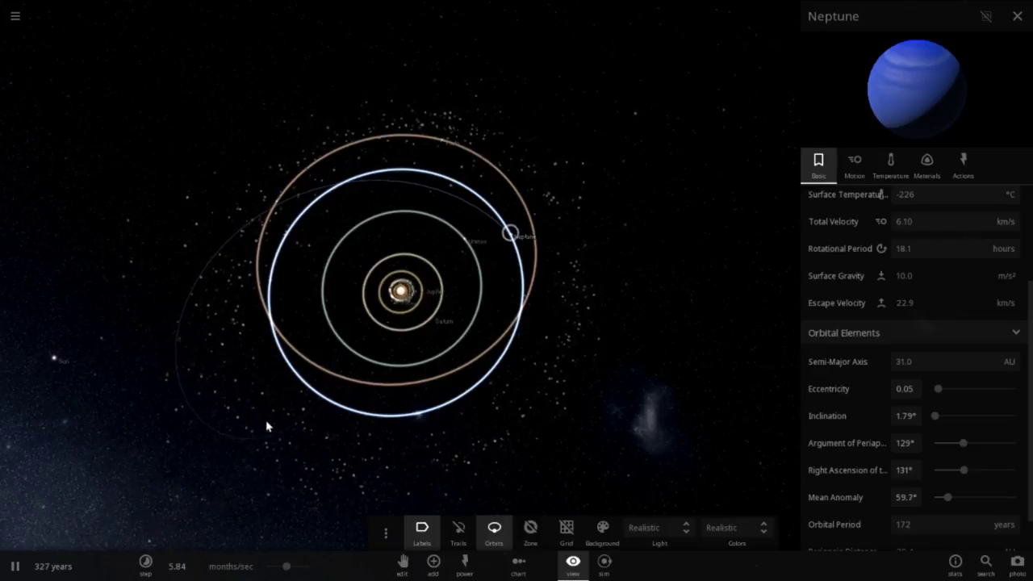
pyautogui.moveTo(358, 405); pyautogui.dragTo(292, 468)
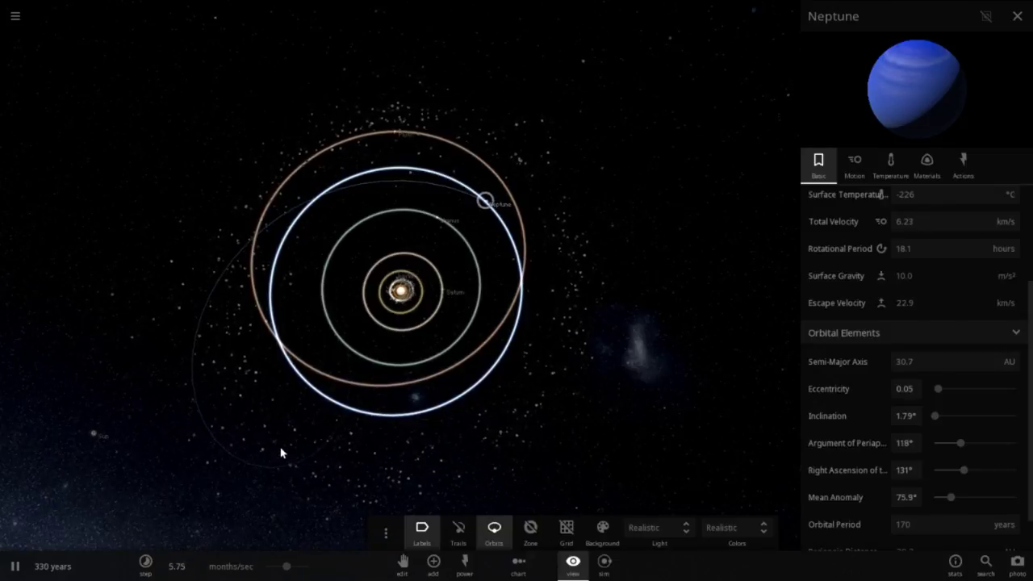
pyautogui.moveTo(276, 422)
pyautogui.mouseDown()
pyautogui.moveTo(274, 452)
pyautogui.moveTo(262, 411)
pyautogui.mouseUp()
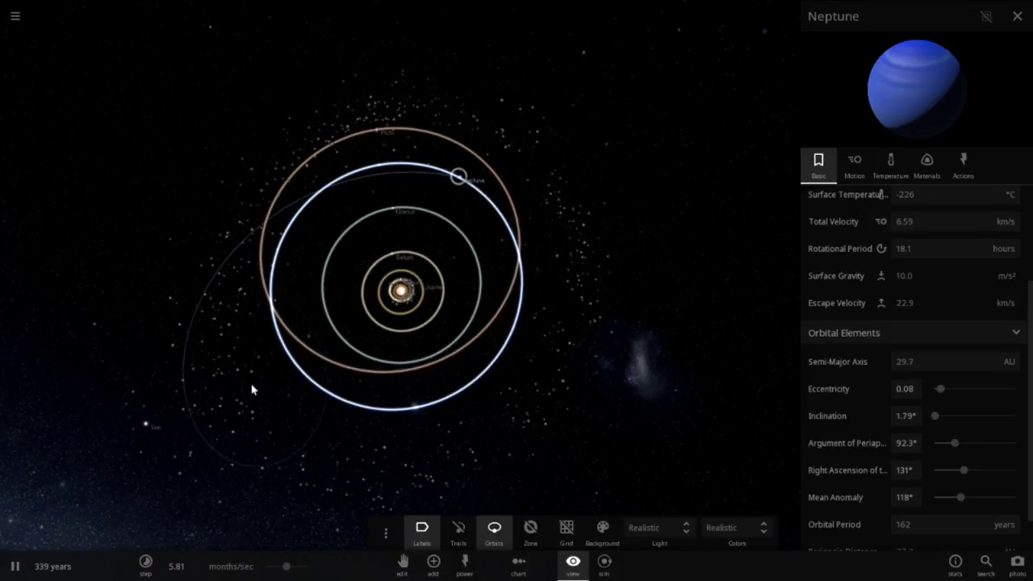
pyautogui.moveTo(426, 400); pyautogui.dragTo(390, 436)
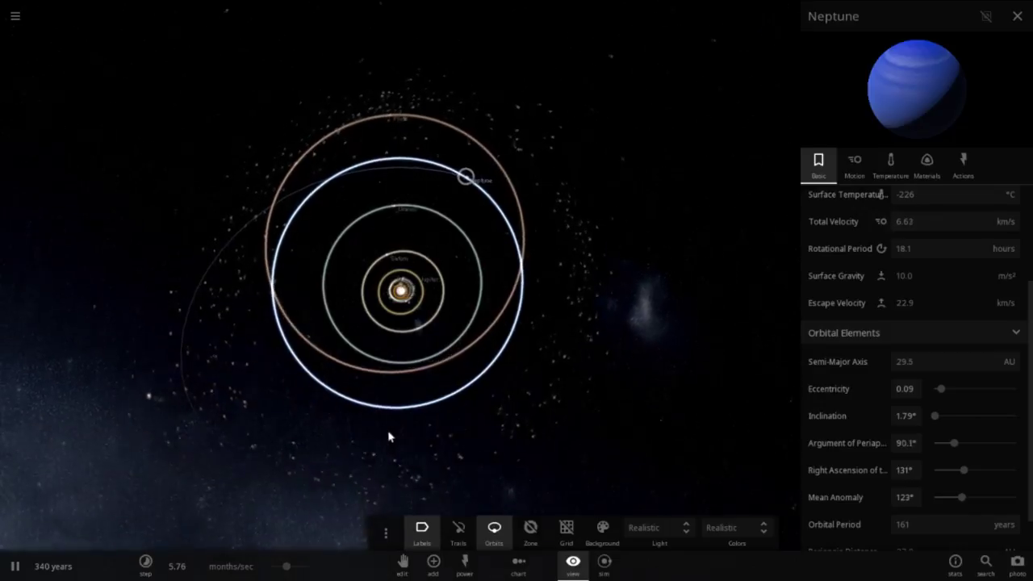
pyautogui.scroll(3, 390, 436)
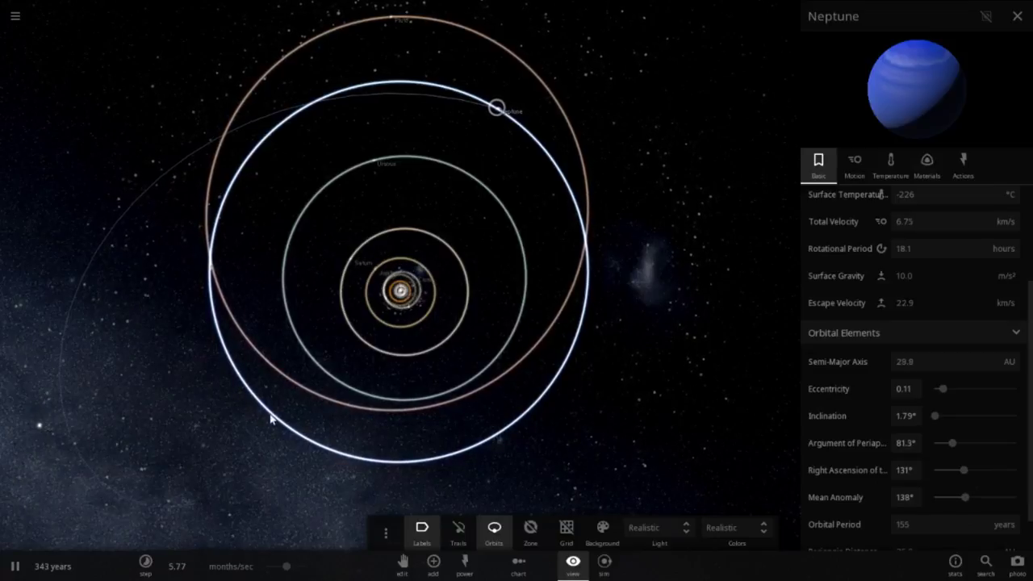
pyautogui.moveTo(187, 415); pyautogui.dragTo(189, 295)
pyautogui.moveTo(162, 384); pyautogui.dragTo(158, 420)
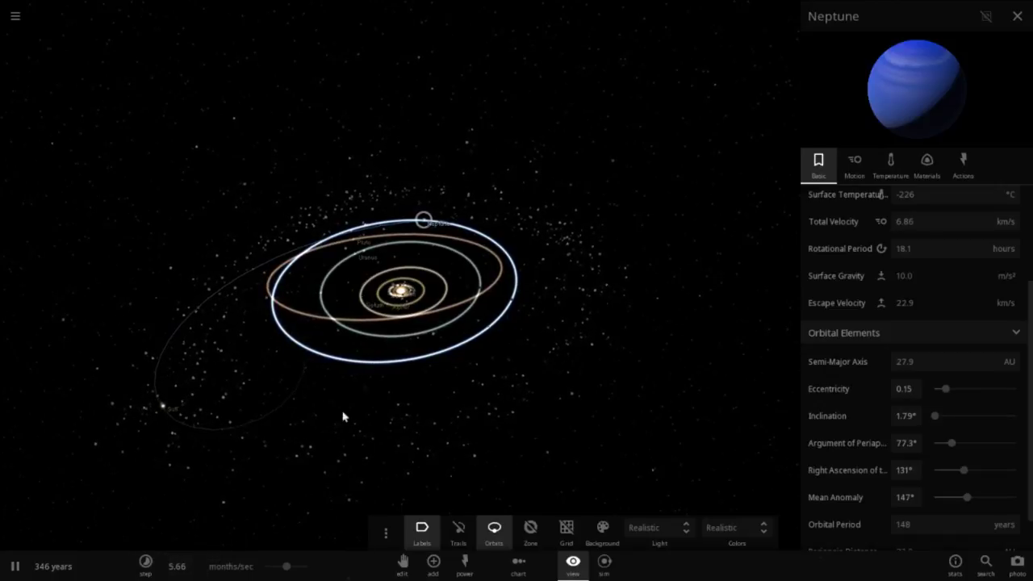
# Compare the outer planets' orbits around the second Sun's approach and check Neptune's periapsis and apoapsis distances.
pyautogui.scroll(3, 339, 432)
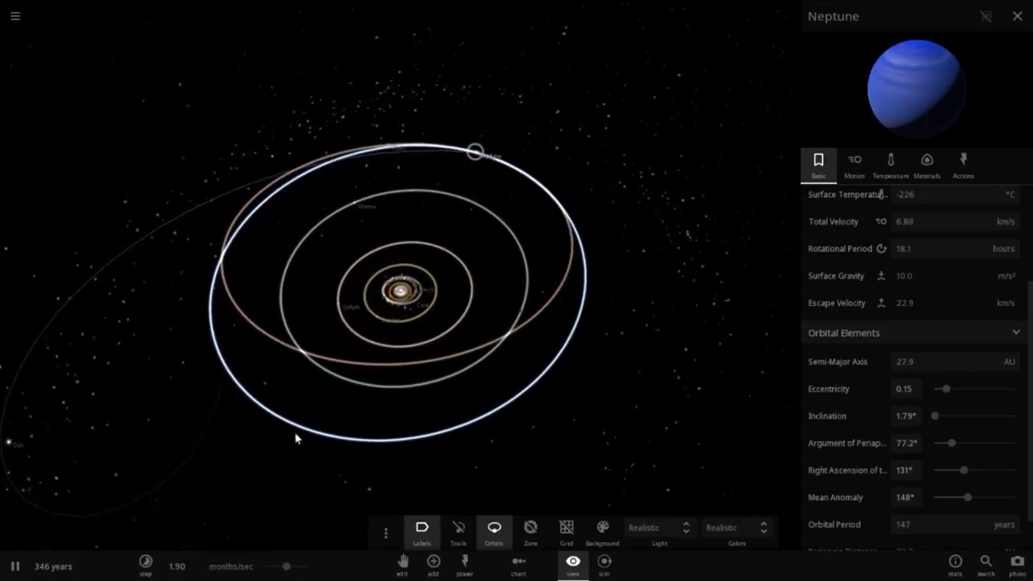
pyautogui.scroll(-4, 279, 406)
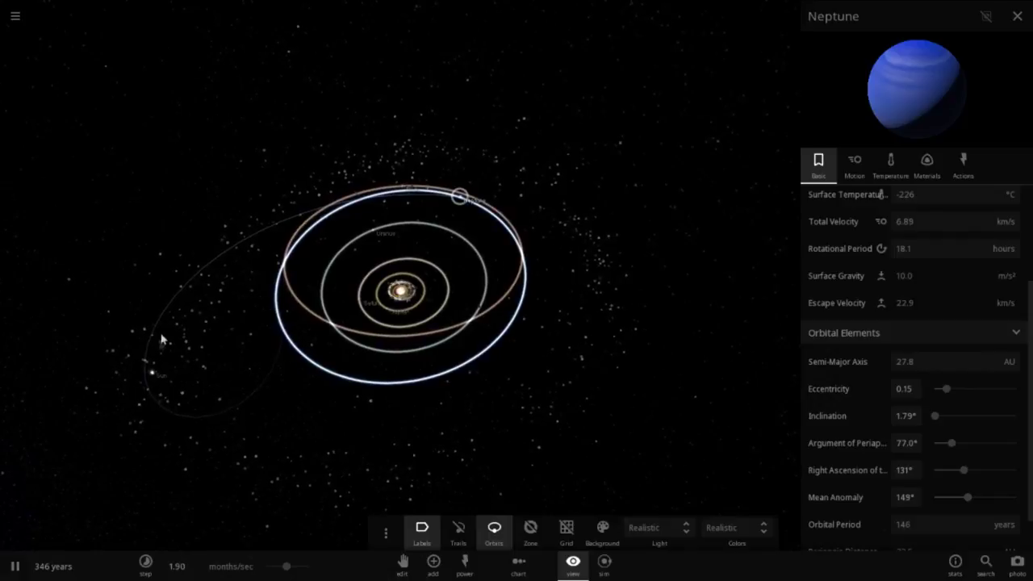
pyautogui.moveTo(234, 350); pyautogui.dragTo(245, 327)
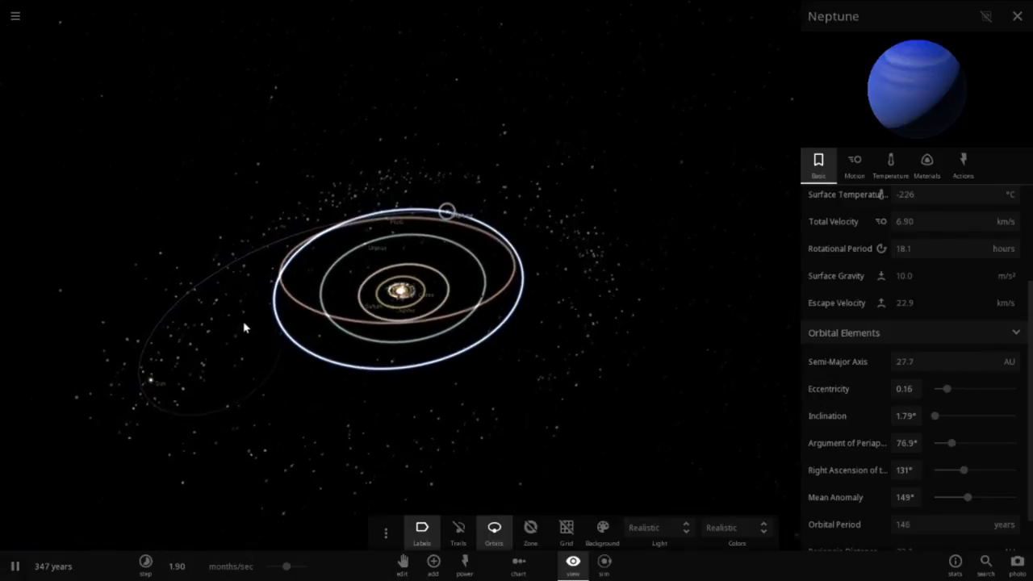
pyautogui.moveTo(353, 359); pyautogui.dragTo(337, 419)
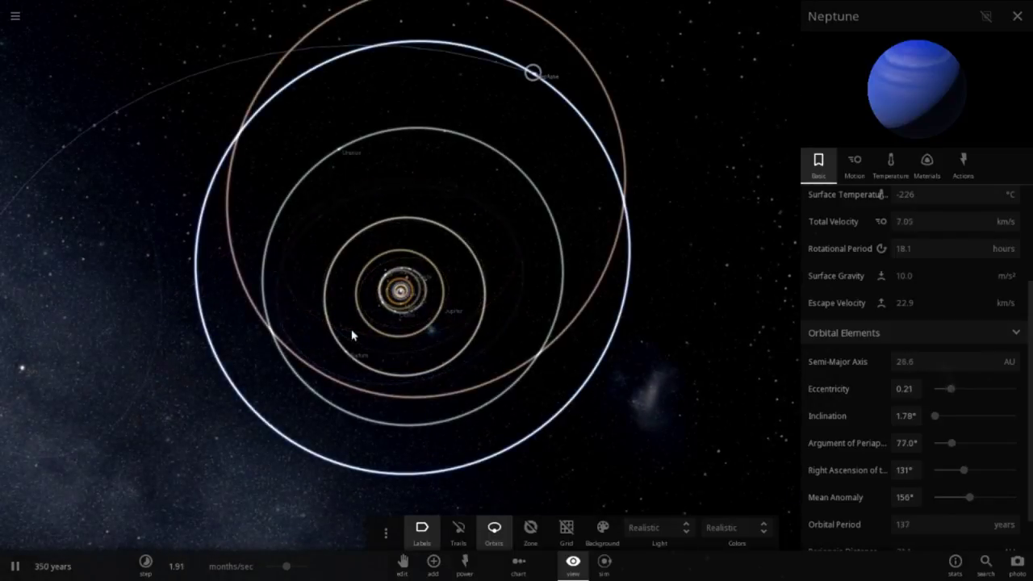
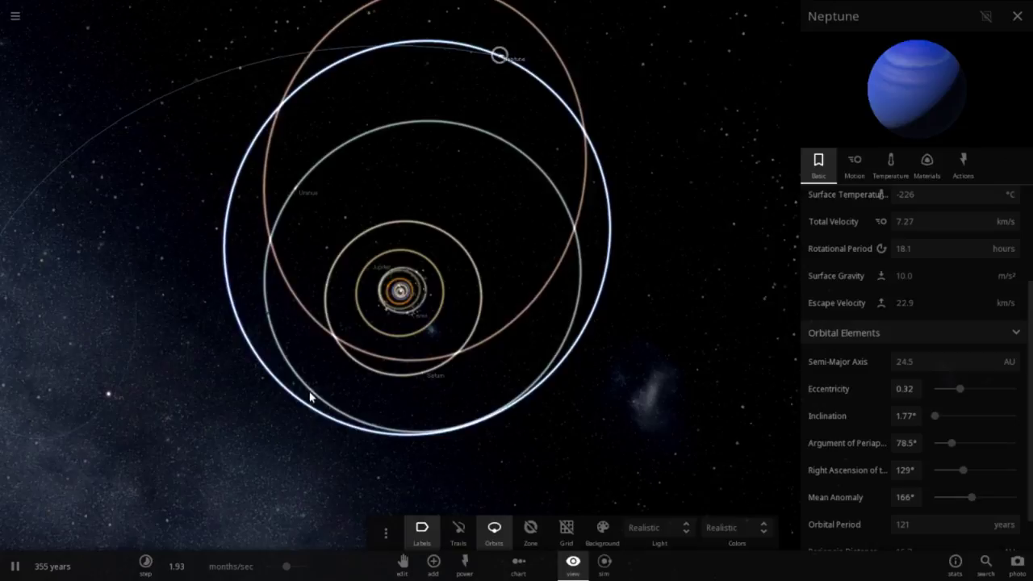
pyautogui.scroll(3, 279, 436)
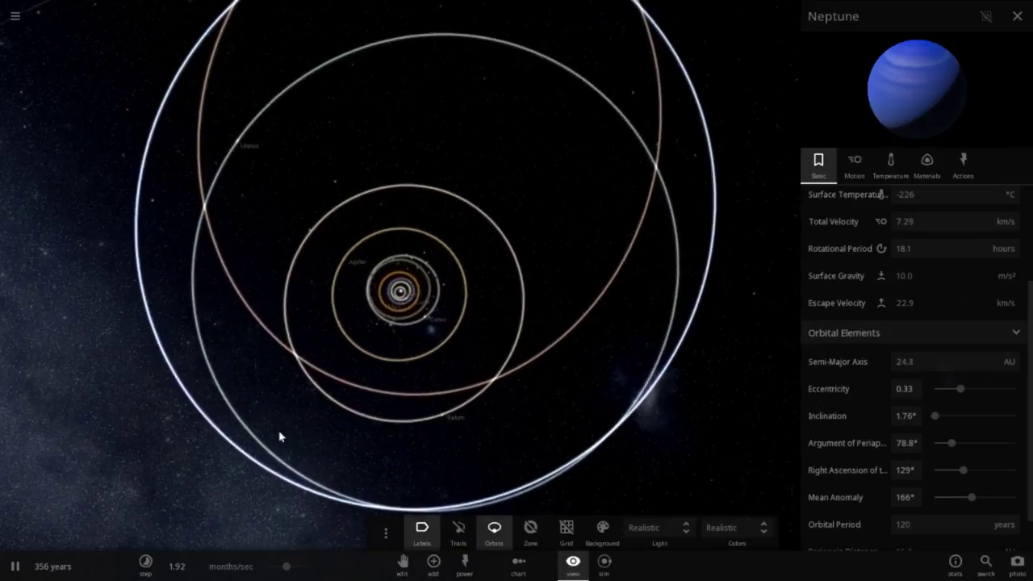
pyautogui.scroll(-3, 279, 435)
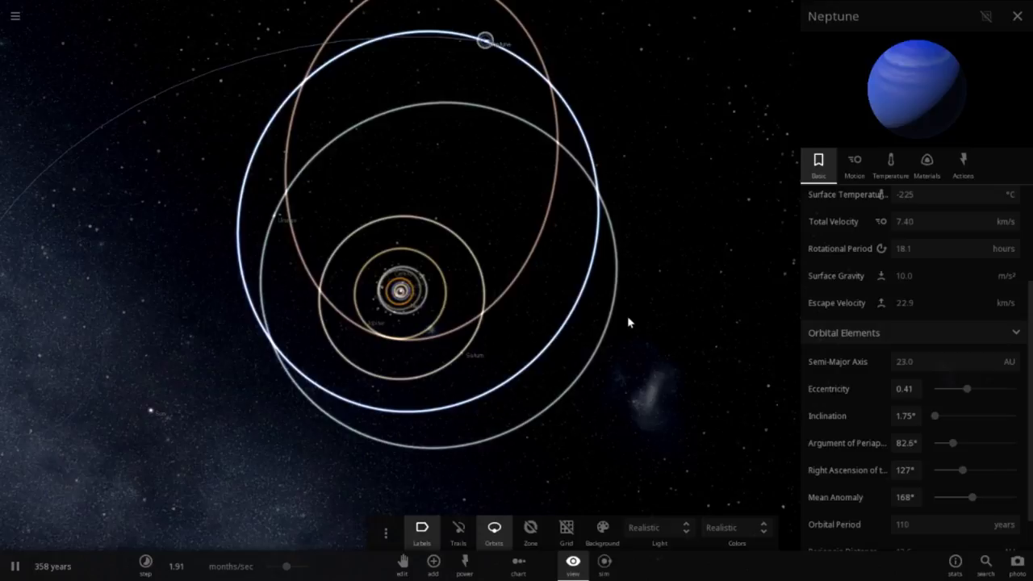
pyautogui.scroll(-1, 894, 430)
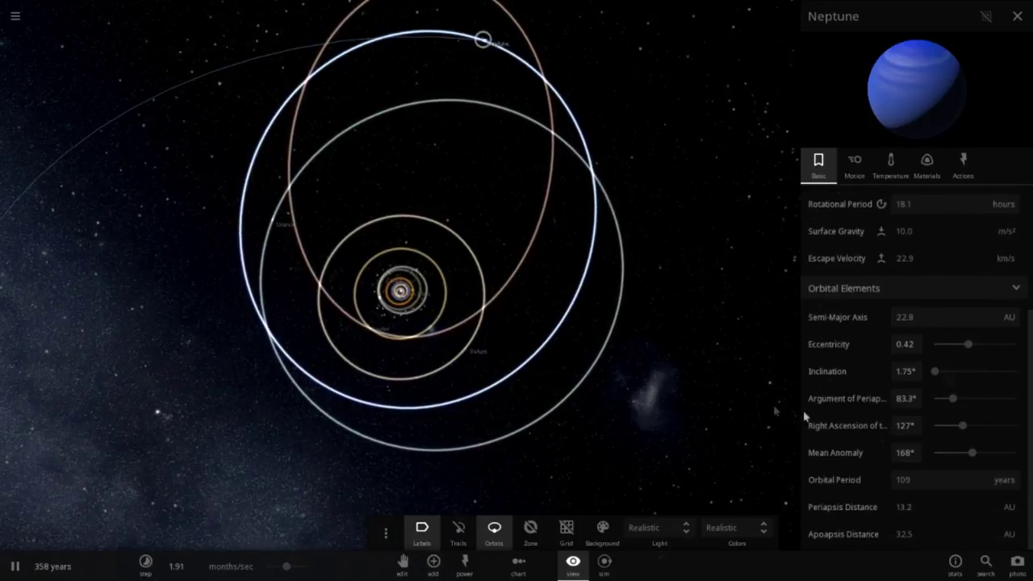
# Select Uranus and examine its path and orbital elements relative to Saturn's, Neptune's and Pluto's orbits from several angles.
pyautogui.scroll(-3, 657, 353)
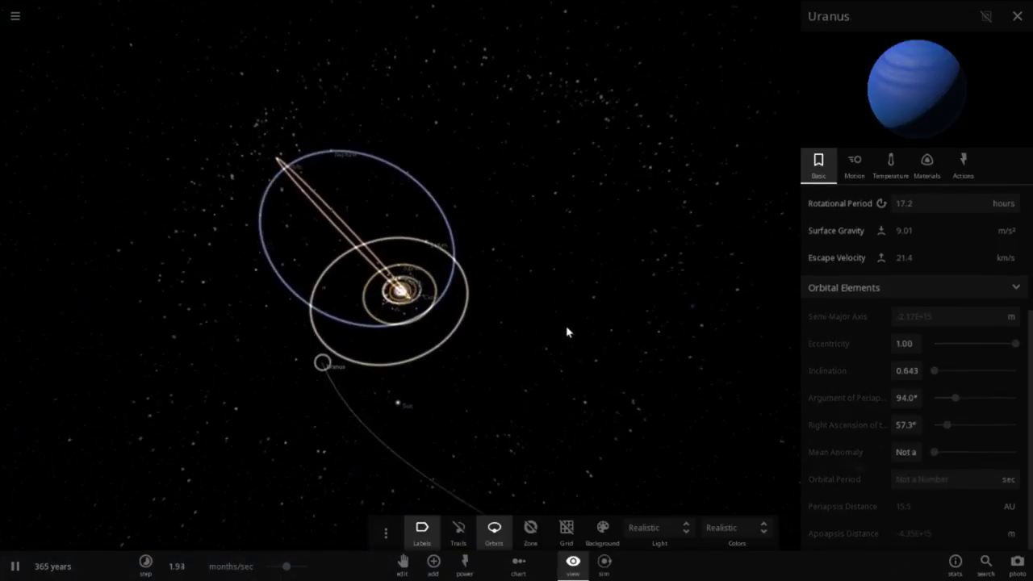
pyautogui.scroll(2, 567, 332)
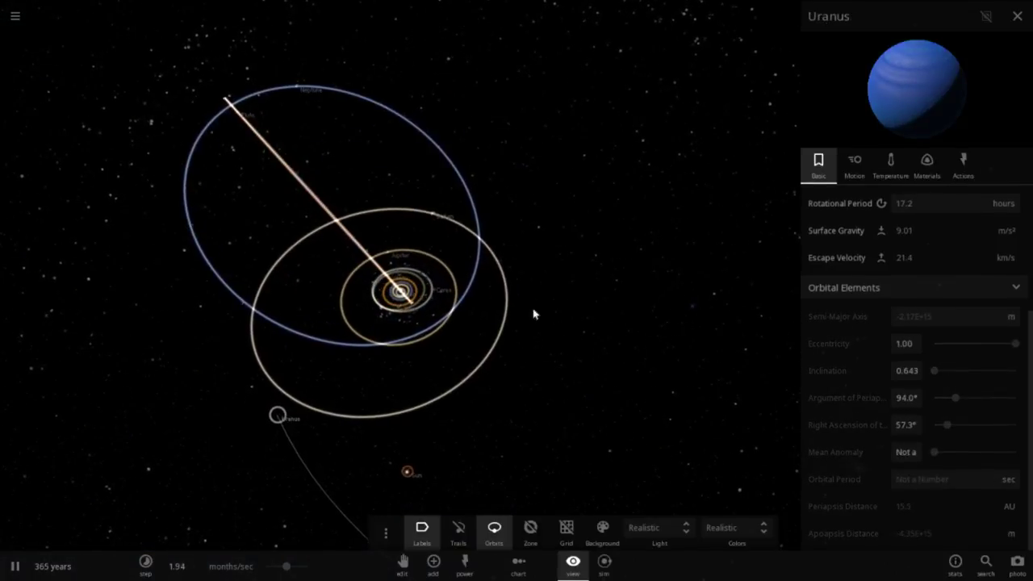
pyautogui.moveTo(533, 313); pyautogui.dragTo(530, 370)
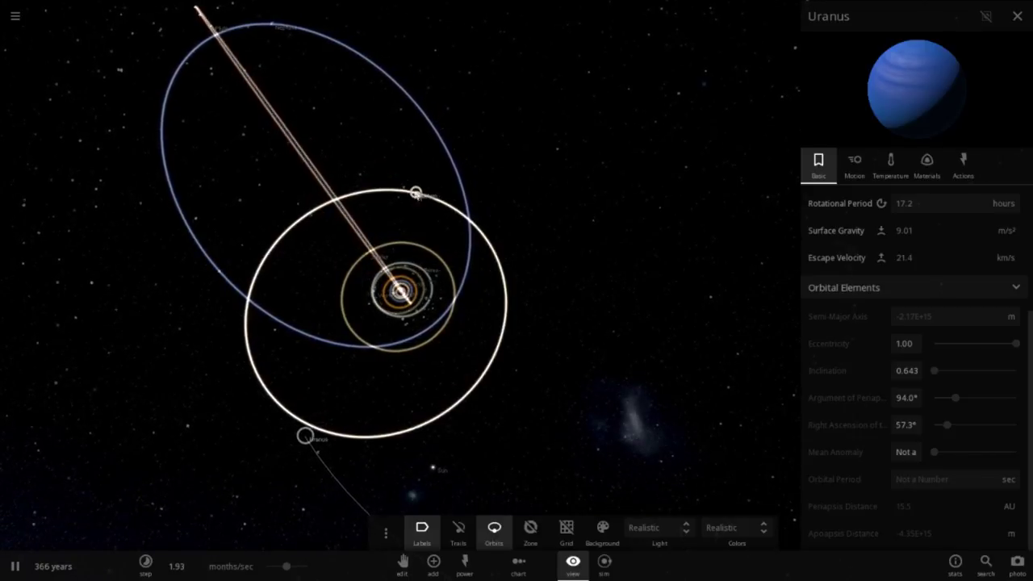
pyautogui.moveTo(245, 69); pyautogui.dragTo(504, 129)
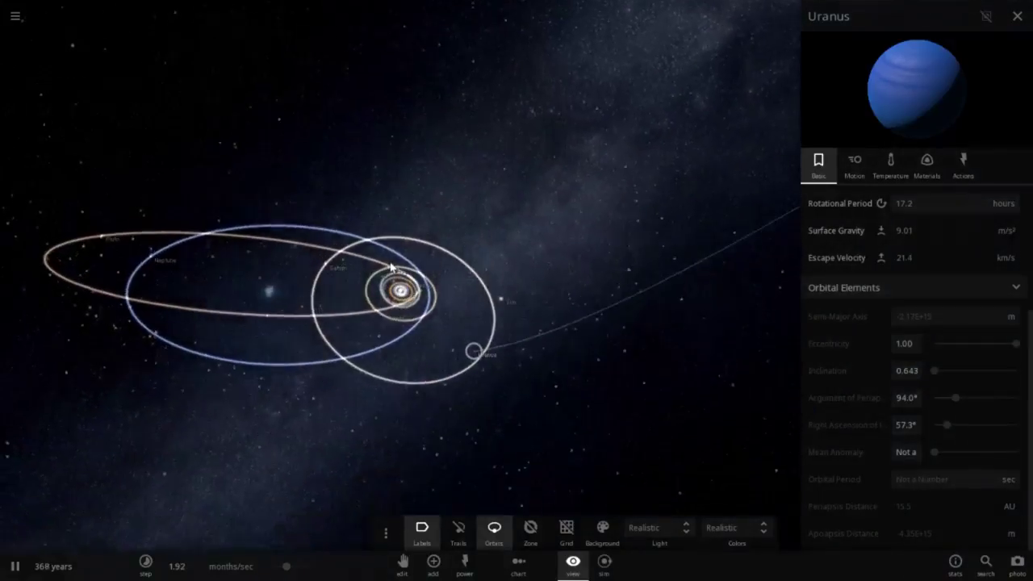
pyautogui.moveTo(404, 284); pyautogui.dragTo(422, 200)
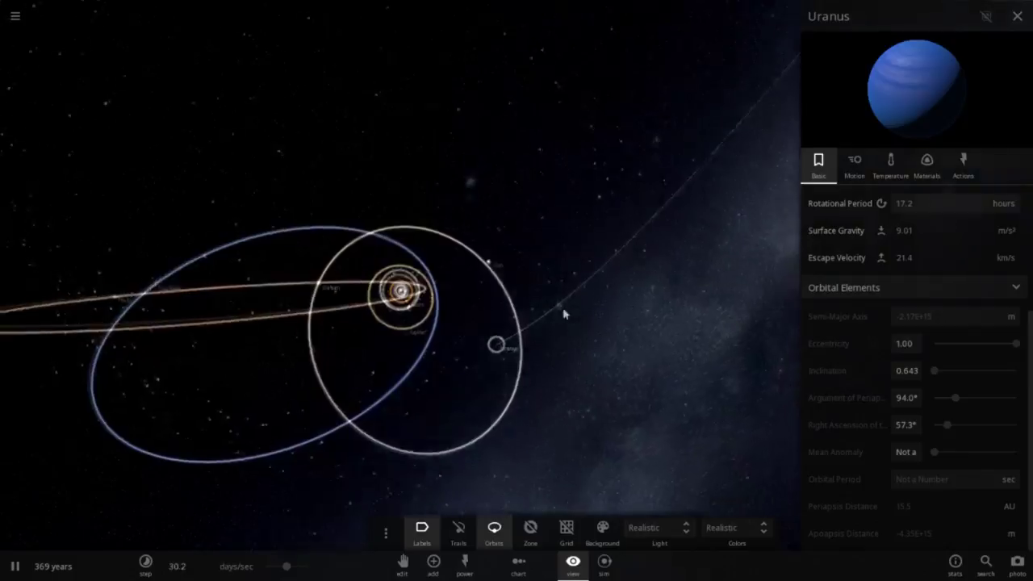
# Select the second Sun and Saturn in turn, and examine Saturn's path relative to the debris belt and inner orbits.
pyautogui.click(493, 283)
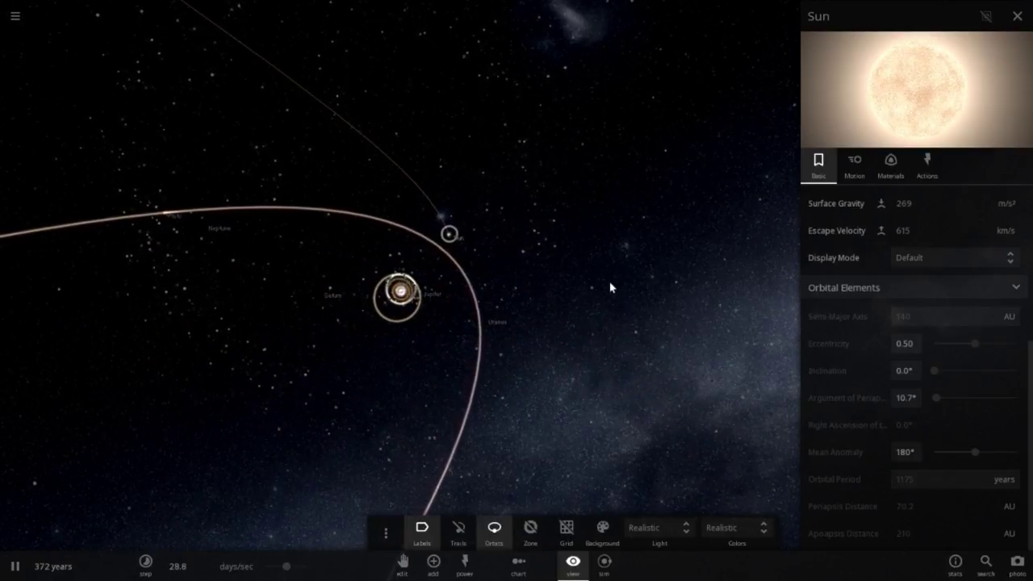
pyautogui.click(325, 292)
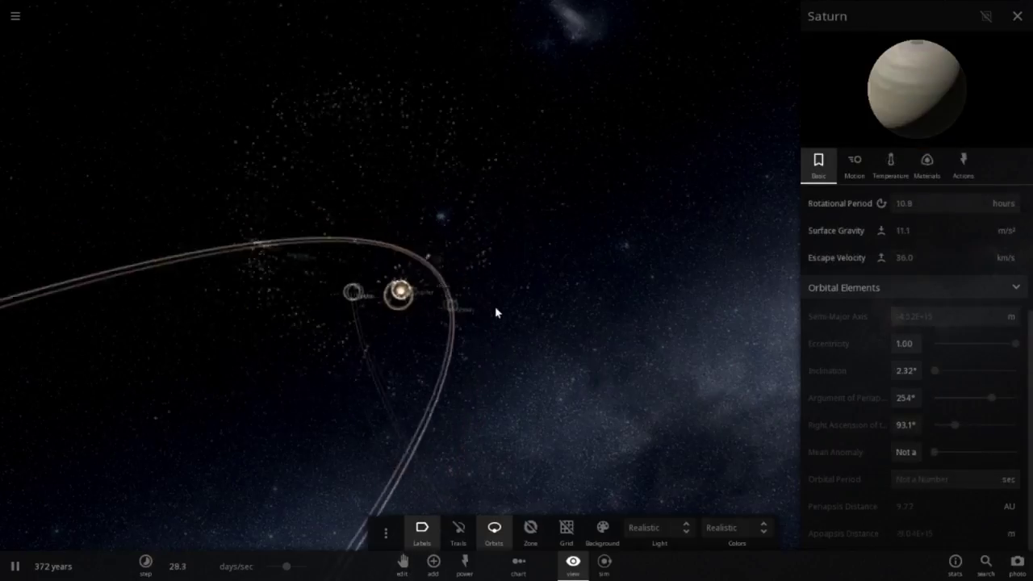
pyautogui.moveTo(669, 435); pyautogui.dragTo(567, 392)
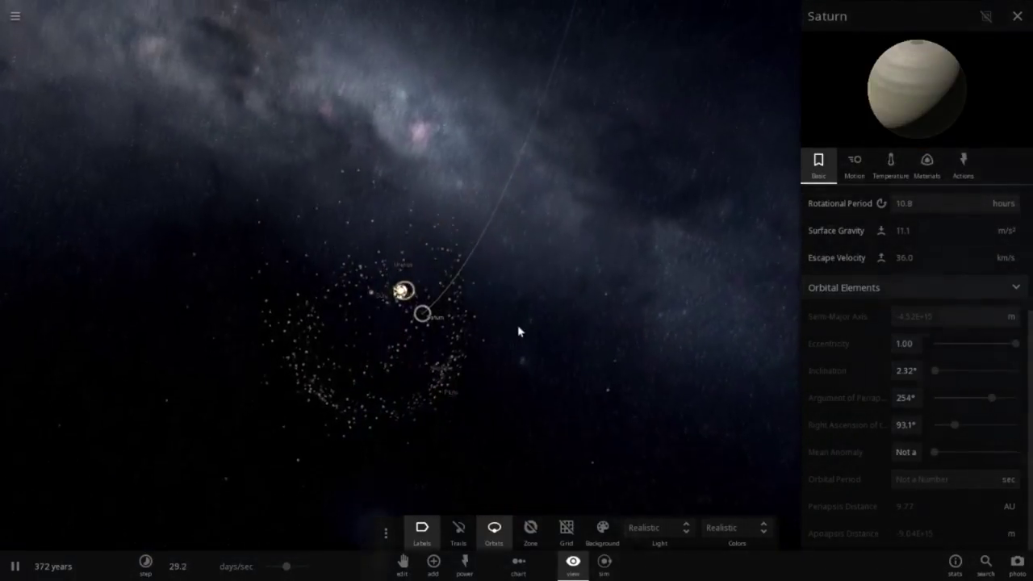
pyautogui.moveTo(519, 331)
pyautogui.mouseDown()
pyautogui.moveTo(576, 318)
pyautogui.moveTo(511, 360)
pyautogui.moveTo(485, 401)
pyautogui.moveTo(489, 376)
pyautogui.moveTo(281, 392)
pyautogui.moveTo(415, 430)
pyautogui.mouseUp()
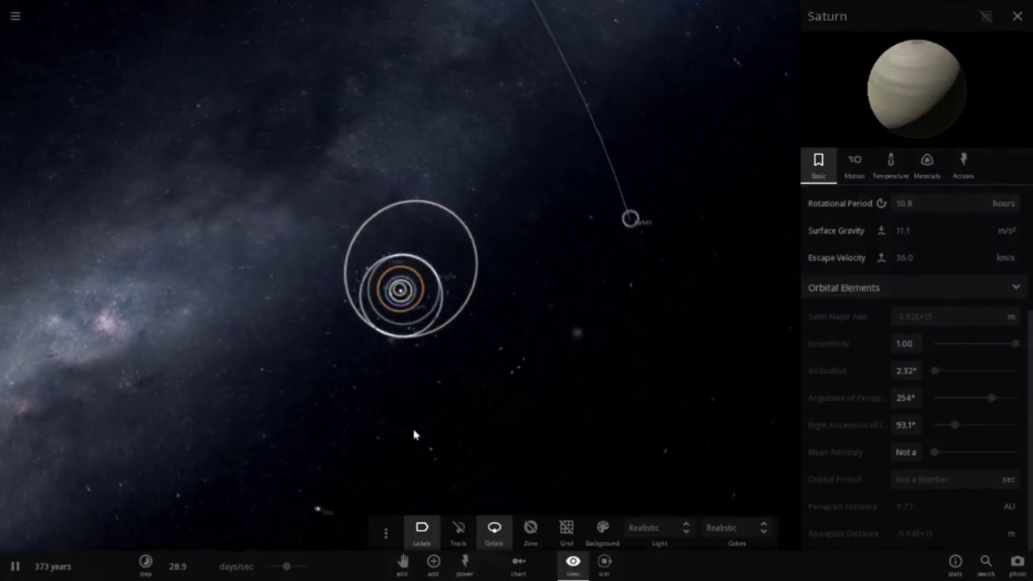
pyautogui.scroll(-5, 417, 429)
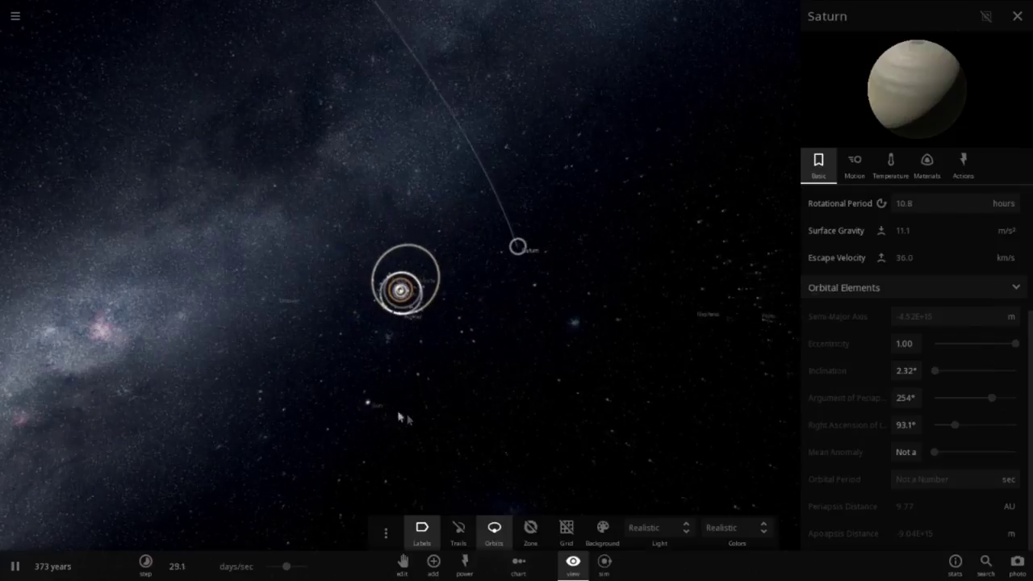
pyautogui.scroll(3, 437, 387)
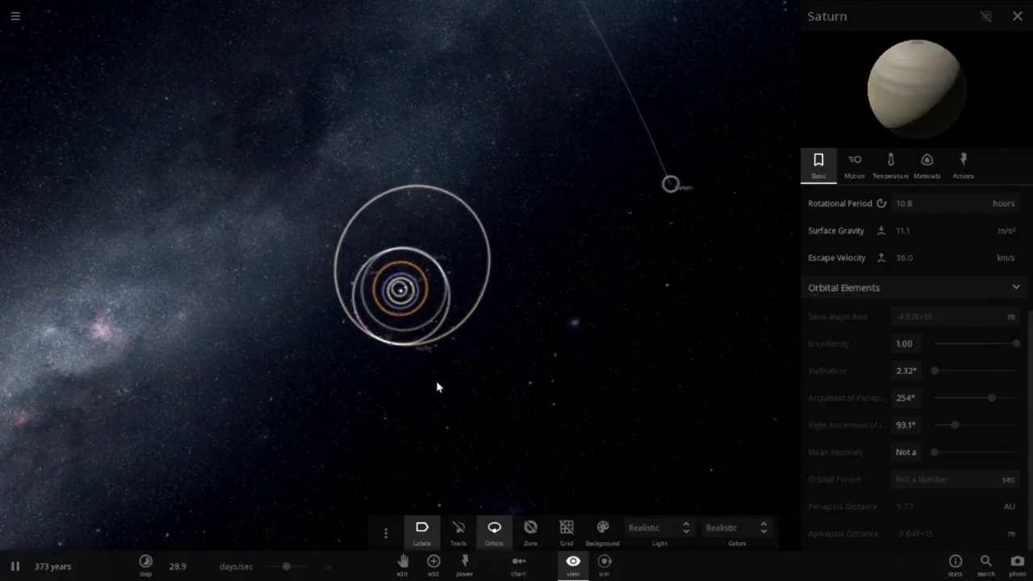
pyautogui.scroll(4, 436, 384)
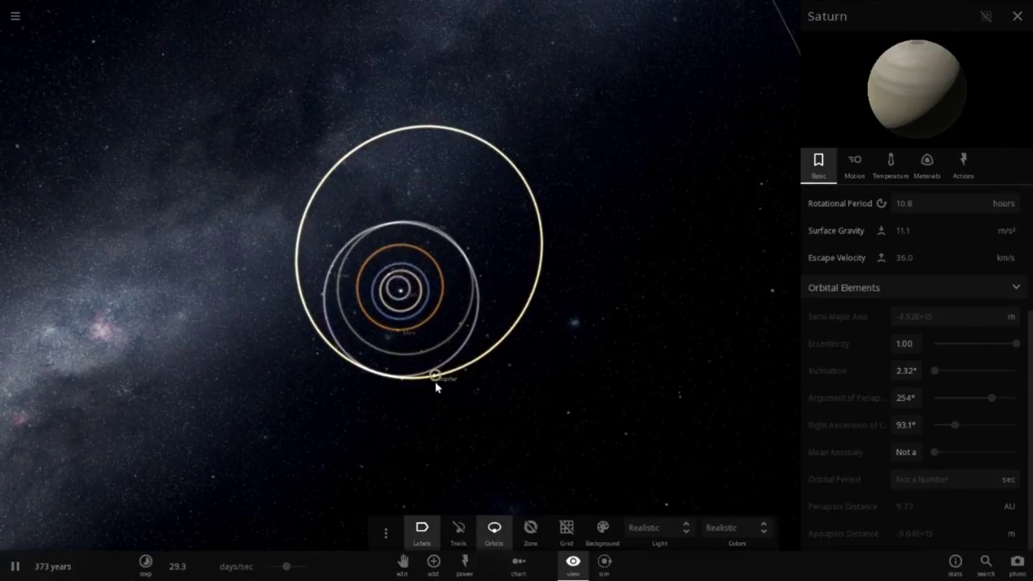
# Select Jupiter to examine its orbital elements and orbit around the inner planets, and select Uranus for comparison.
pyautogui.click(472, 418)
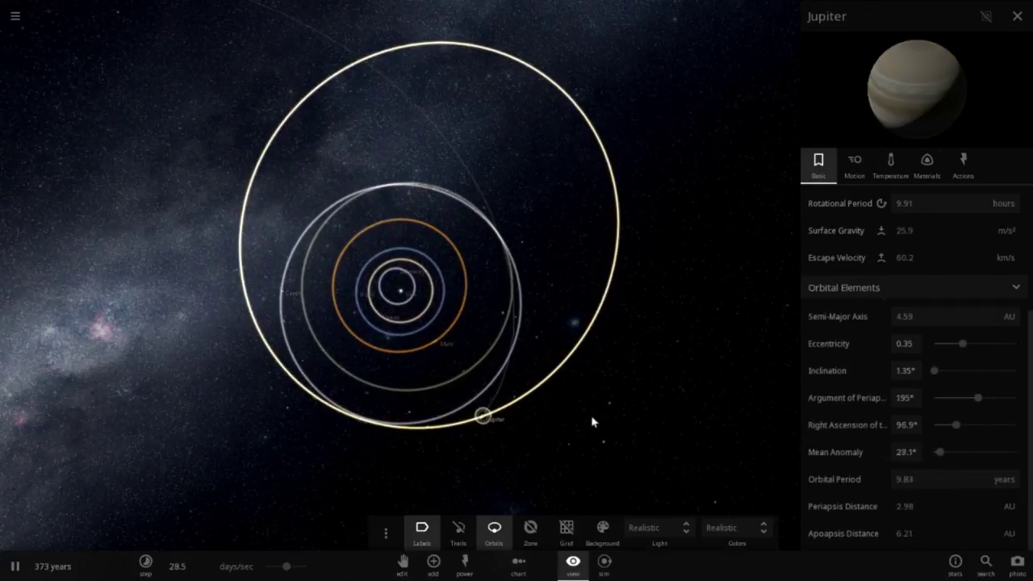
pyautogui.scroll(-3, 592, 421)
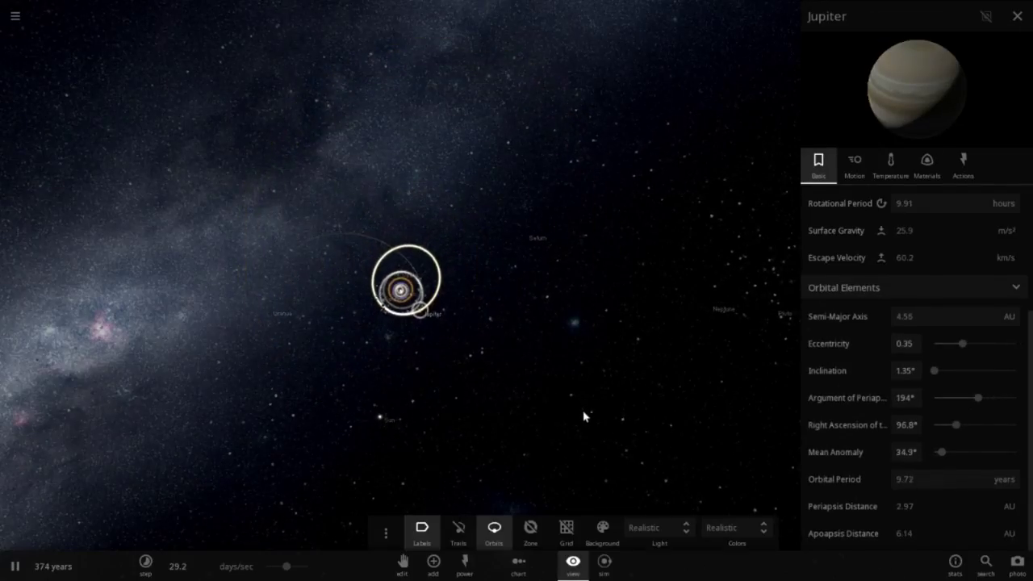
pyautogui.moveTo(534, 427); pyautogui.dragTo(583, 426)
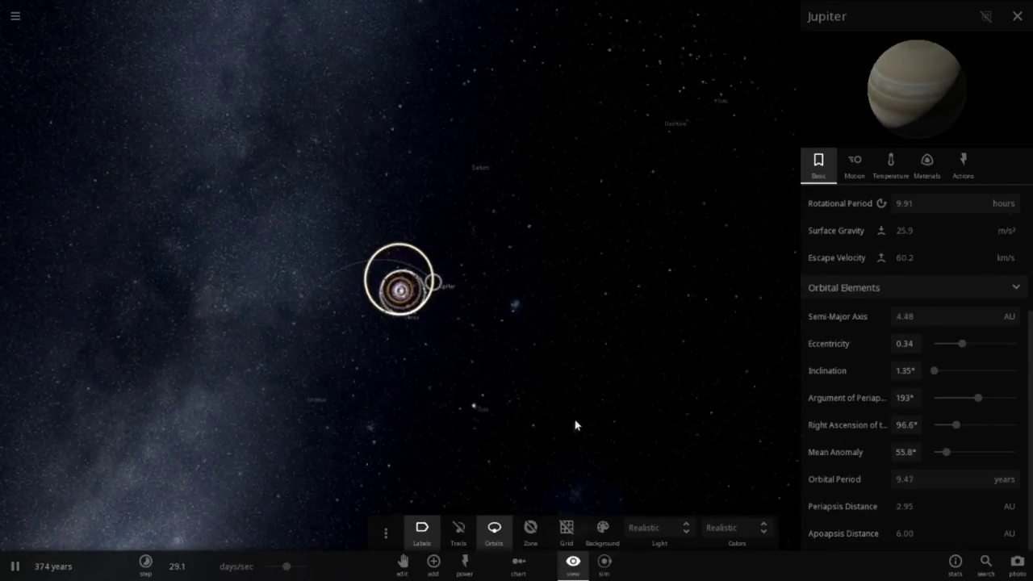
pyautogui.moveTo(607, 410); pyautogui.dragTo(532, 405)
pyautogui.click(316, 432)
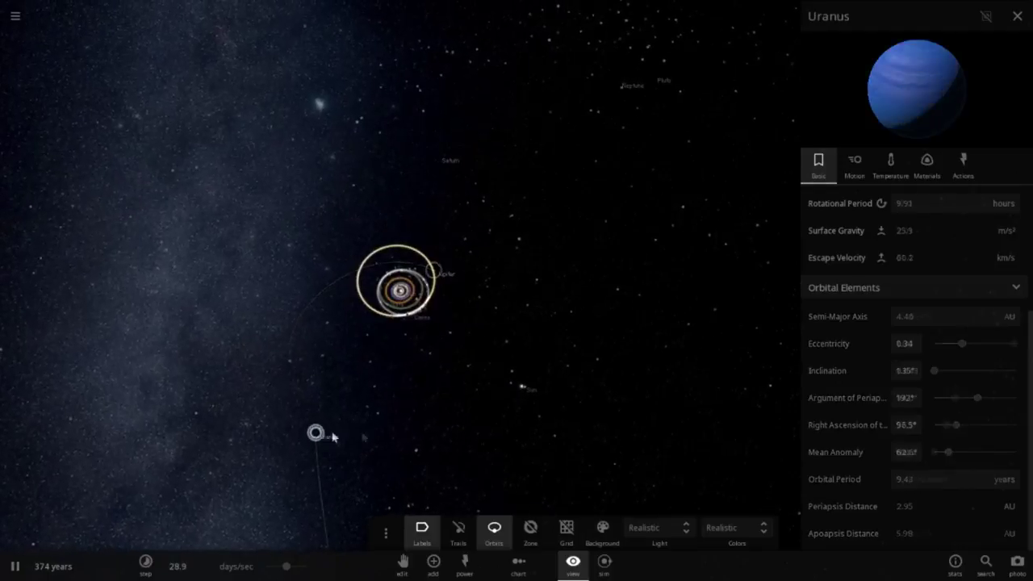
# Select Saturn, Neptune, Pluto and the second Sun in turn to compare their paths and orbital elements.
pyautogui.scroll(-3, 441, 437)
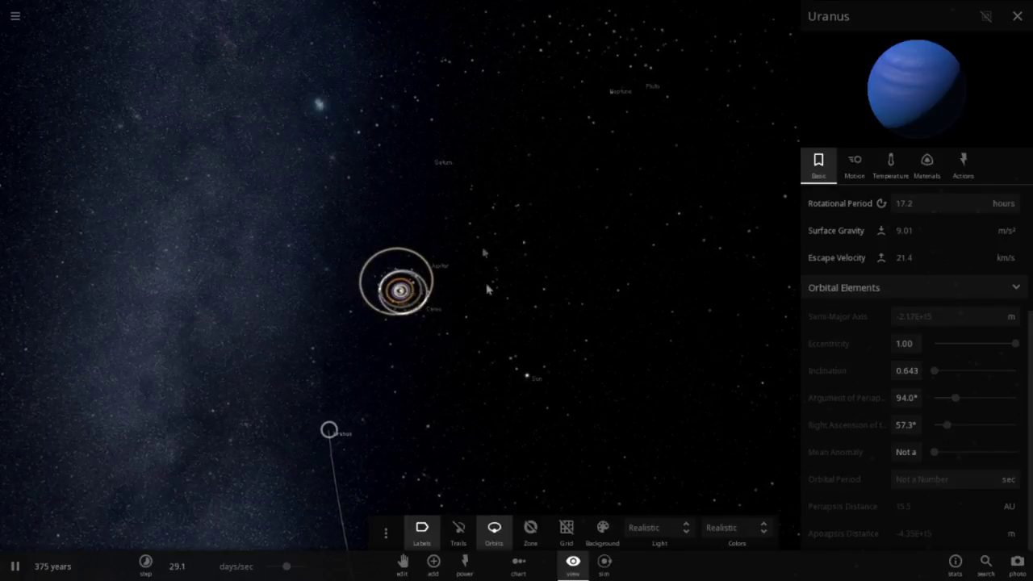
pyautogui.click(431, 158)
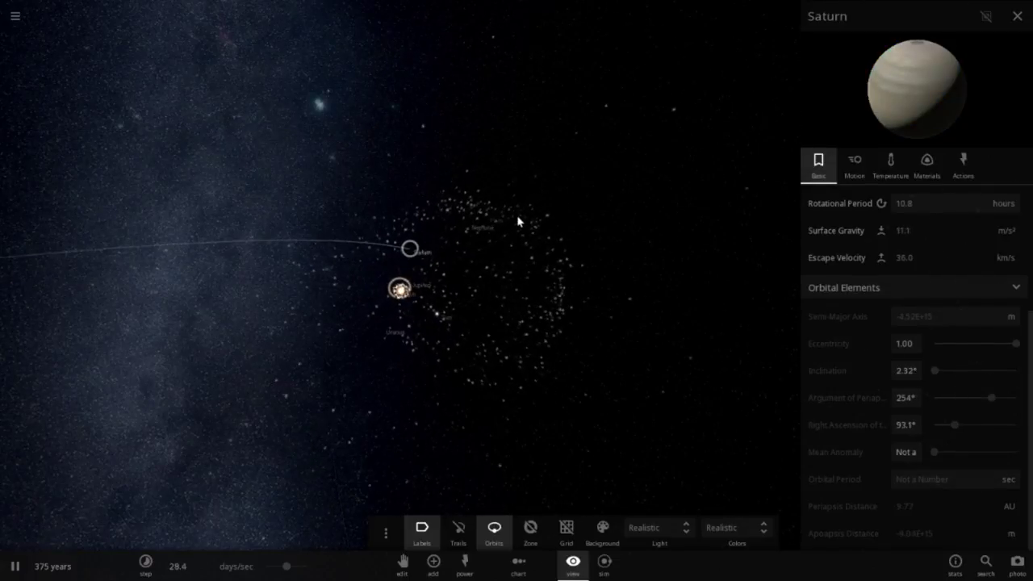
pyautogui.click(590, 105)
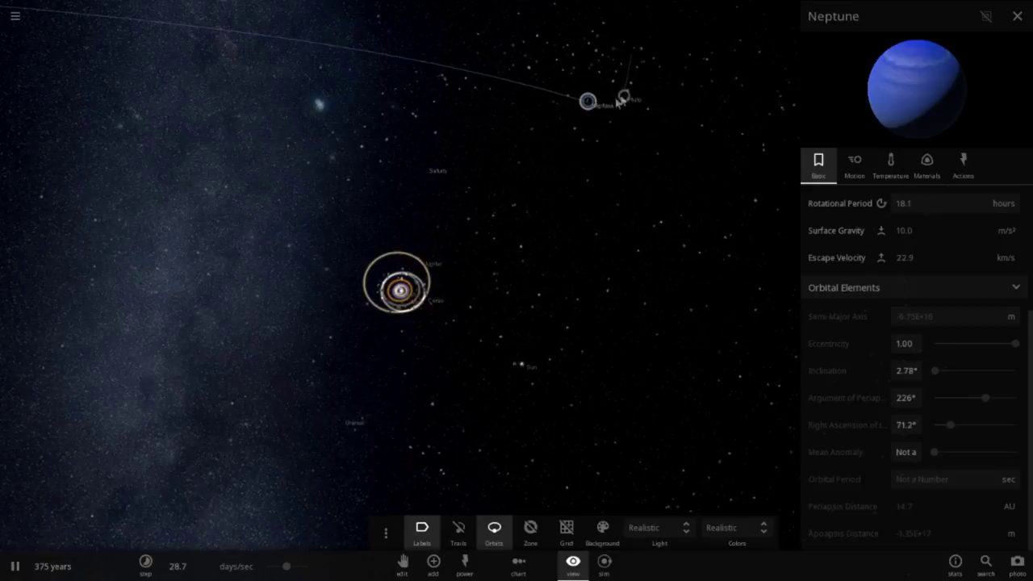
pyautogui.click(626, 96)
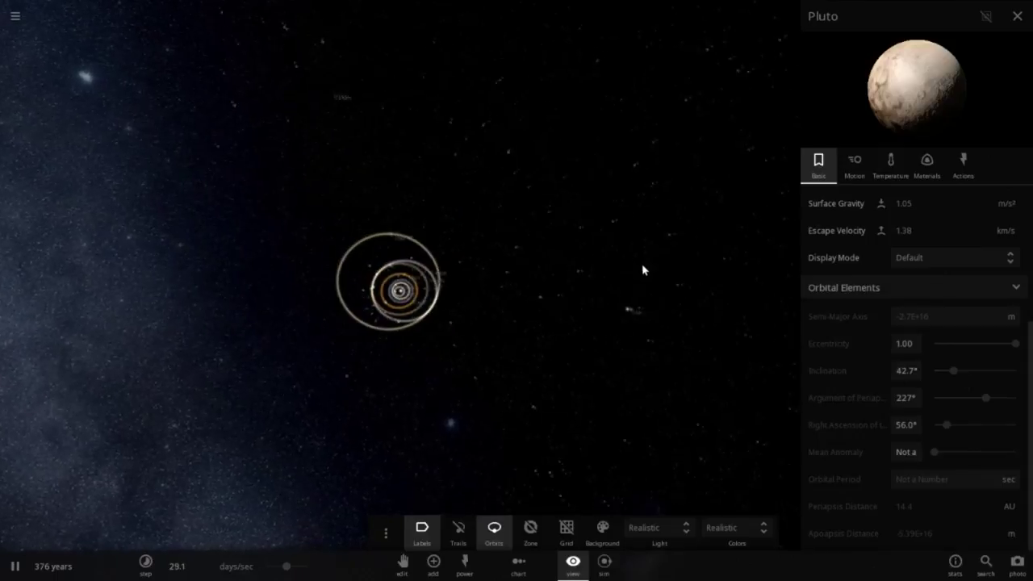
pyautogui.click(610, 304)
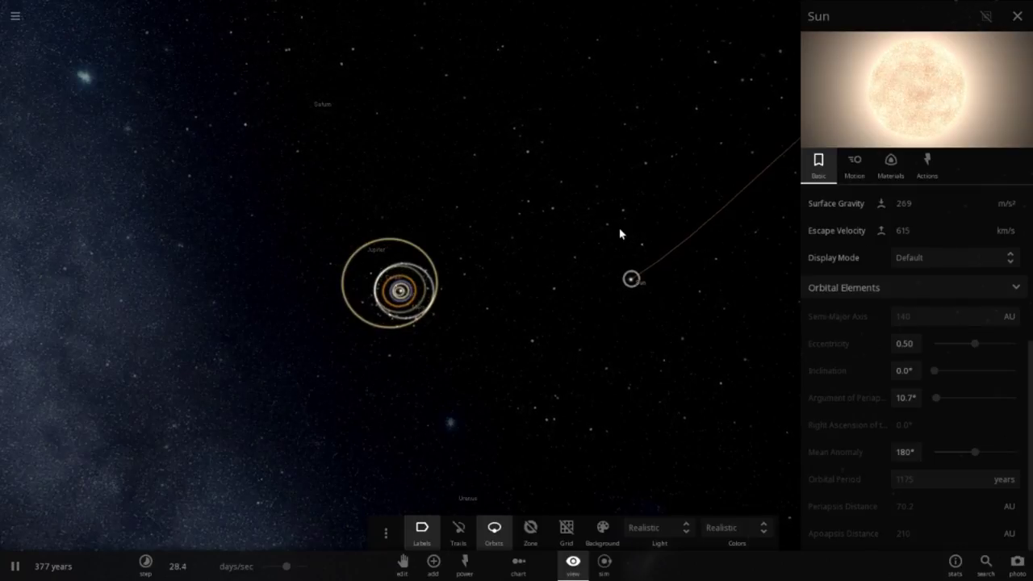
# Pause the simulation at the inner planets and show Earth's climate properties.
pyautogui.scroll(8, 337, 302)
pyautogui.scroll(-3, 368, 295)
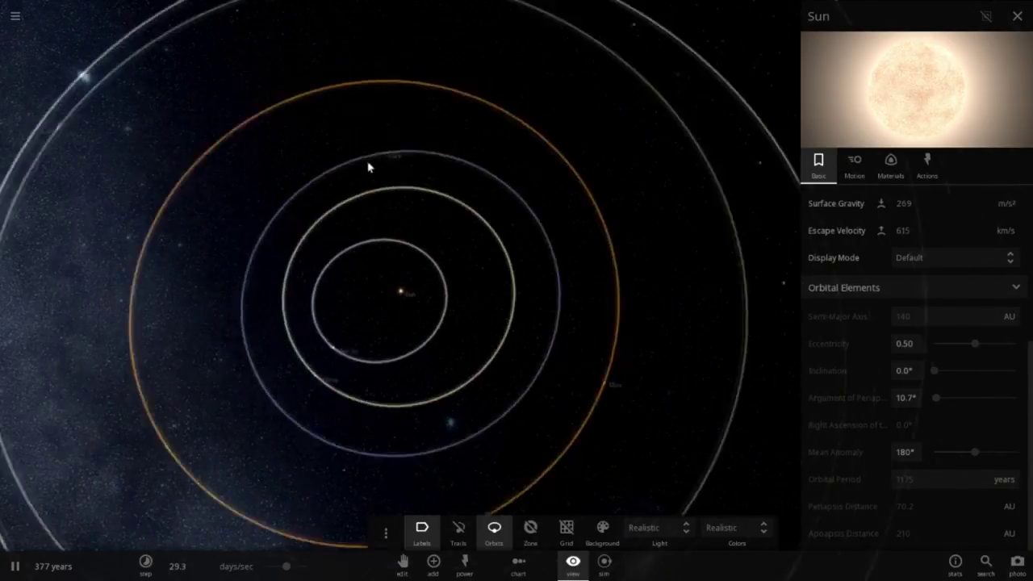
pyautogui.click(281, 226)
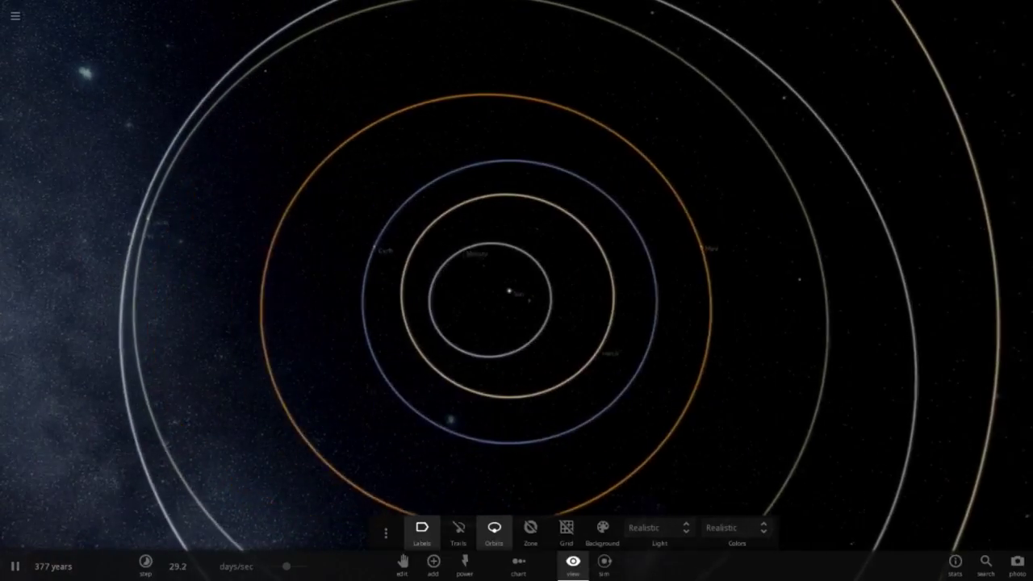
pyautogui.press('space')
pyautogui.click(373, 268)
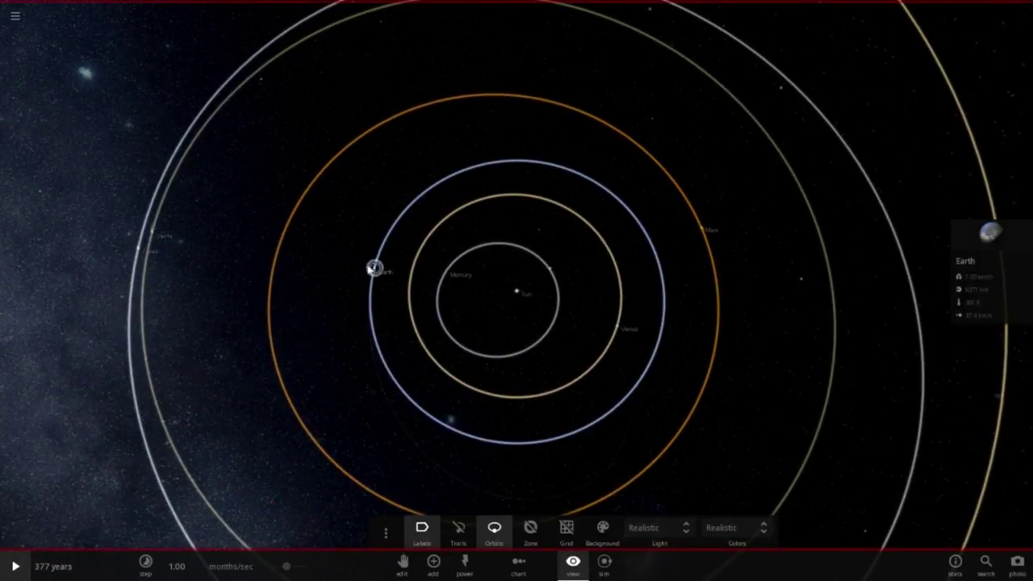
pyautogui.click(1006, 262)
pyautogui.click(887, 165)
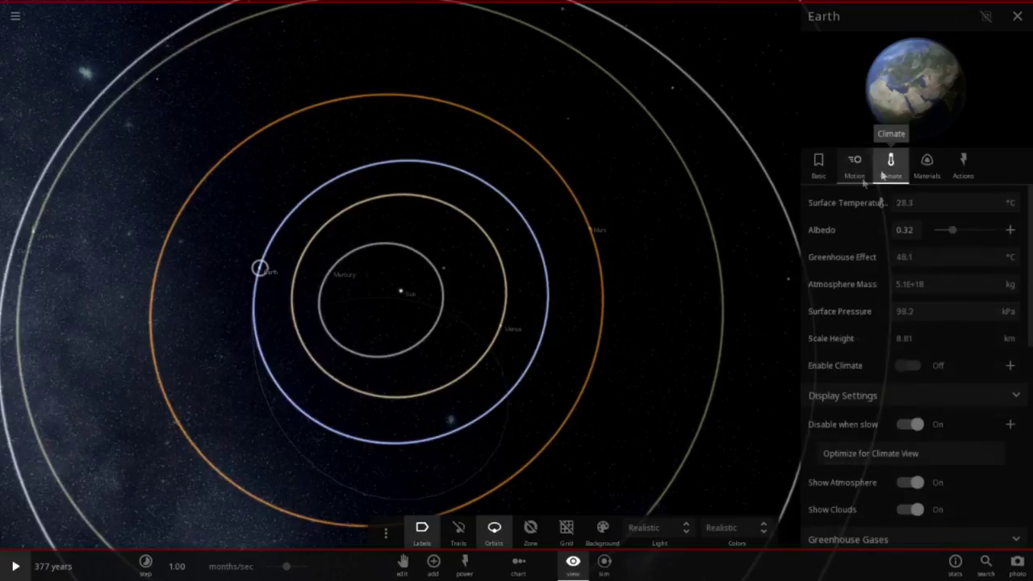
# Examine the inner planets' orbits around the original Sun from shallow viewing angles.
pyautogui.moveTo(355, 339); pyautogui.dragTo(388, 369)
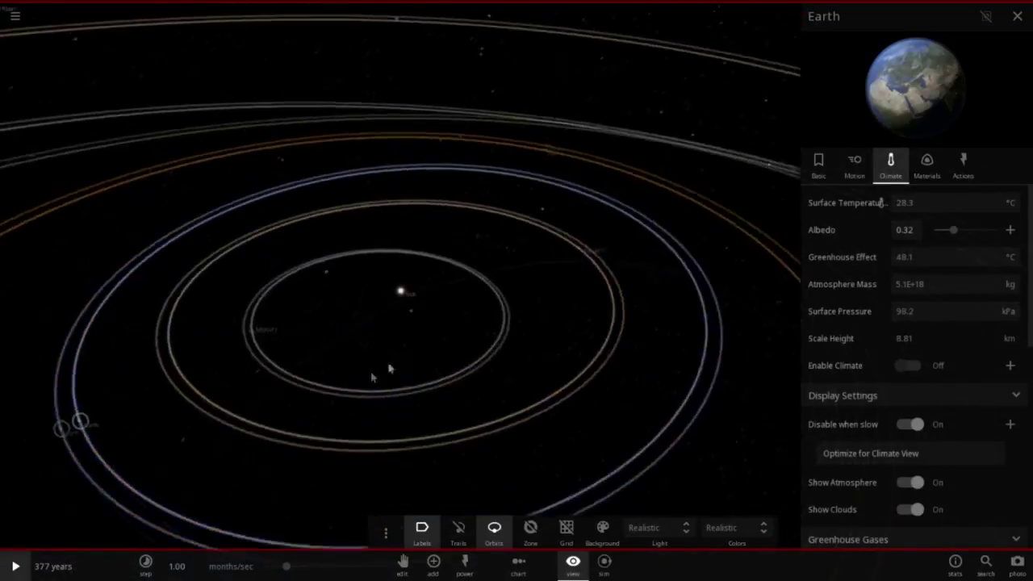
pyautogui.scroll(3, 388, 364)
pyautogui.moveTo(240, 398); pyautogui.dragTo(388, 417)
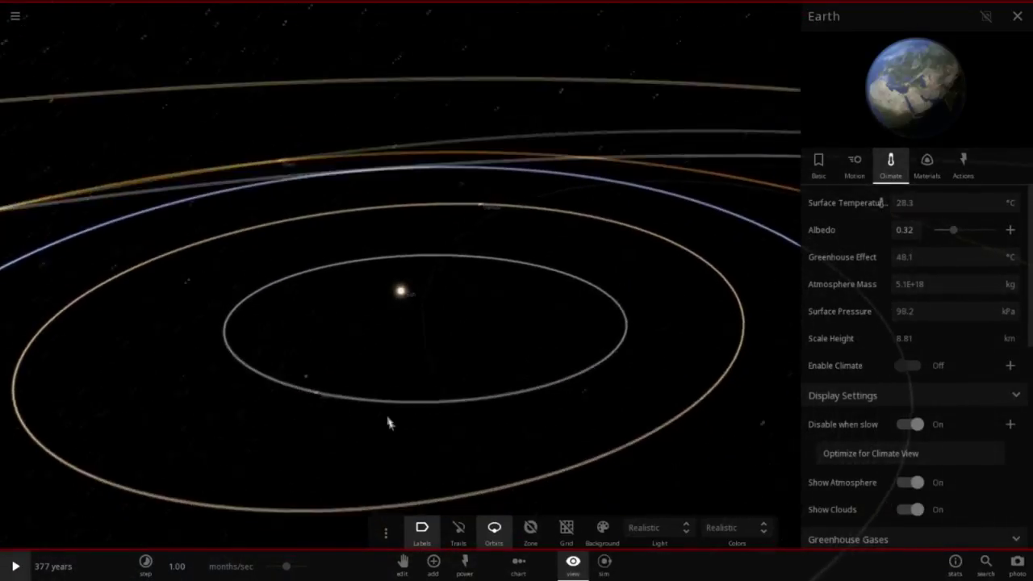
pyautogui.scroll(2, 388, 418)
pyautogui.scroll(-4, 388, 422)
# Focus the view on Earth and inspect the planet's surface up close from different sides.
pyautogui.doubleClick(345, 445)
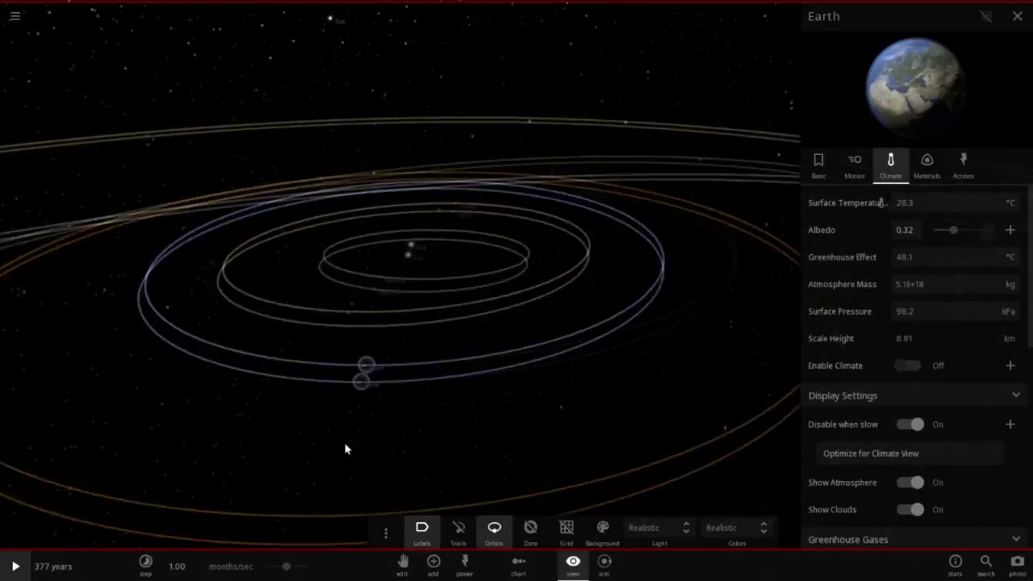
pyautogui.moveTo(345, 450); pyautogui.dragTo(648, 396)
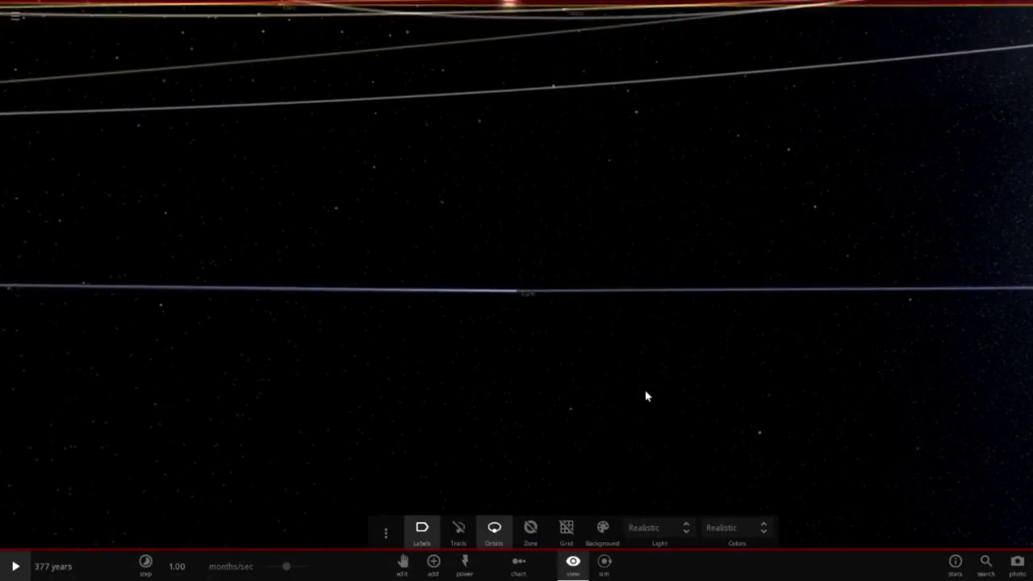
pyautogui.scroll(6, 646, 395)
pyautogui.scroll(-3, 404, 371)
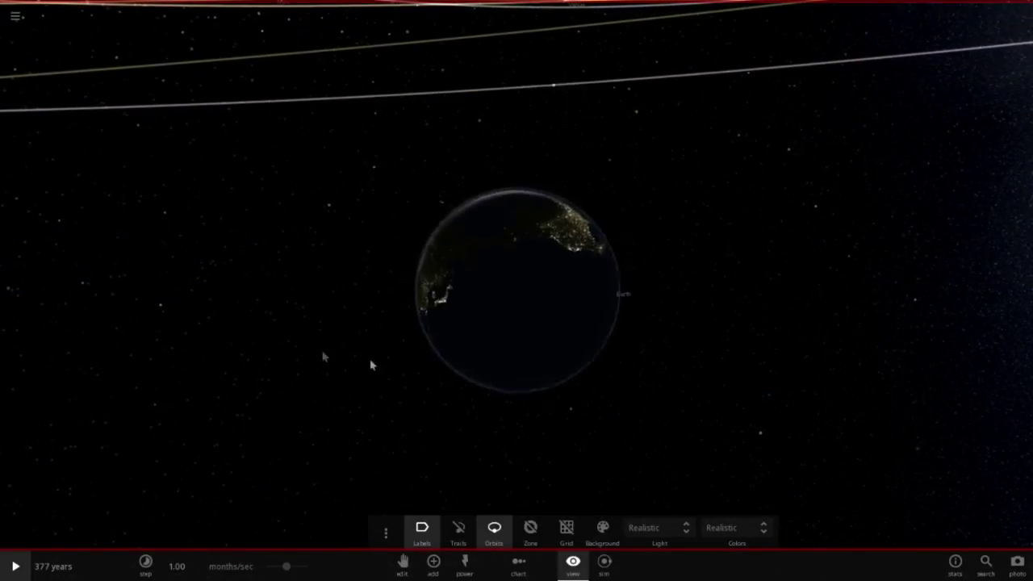
pyautogui.moveTo(371, 364); pyautogui.dragTo(547, 328)
pyautogui.scroll(5, 565, 330)
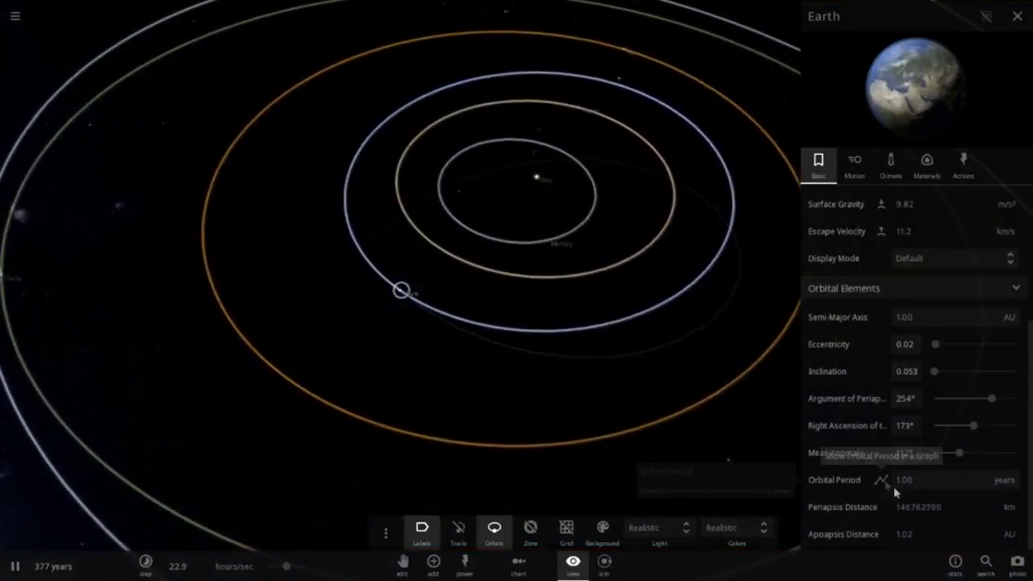
# Select Jupiter and Mars in turn and compare their orbits and orbital elements.
pyautogui.scroll(-5, 465, 395)
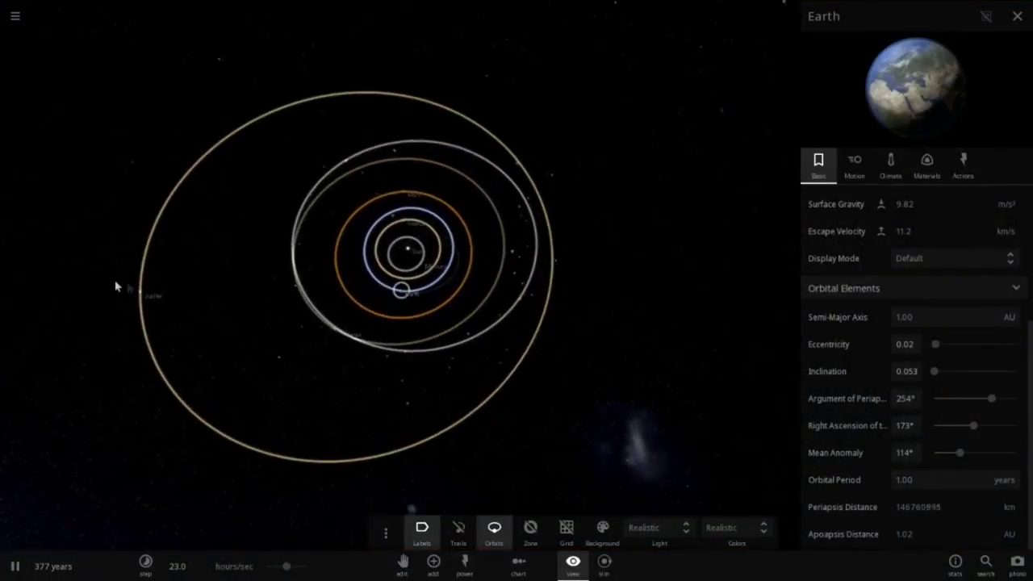
pyautogui.click(138, 298)
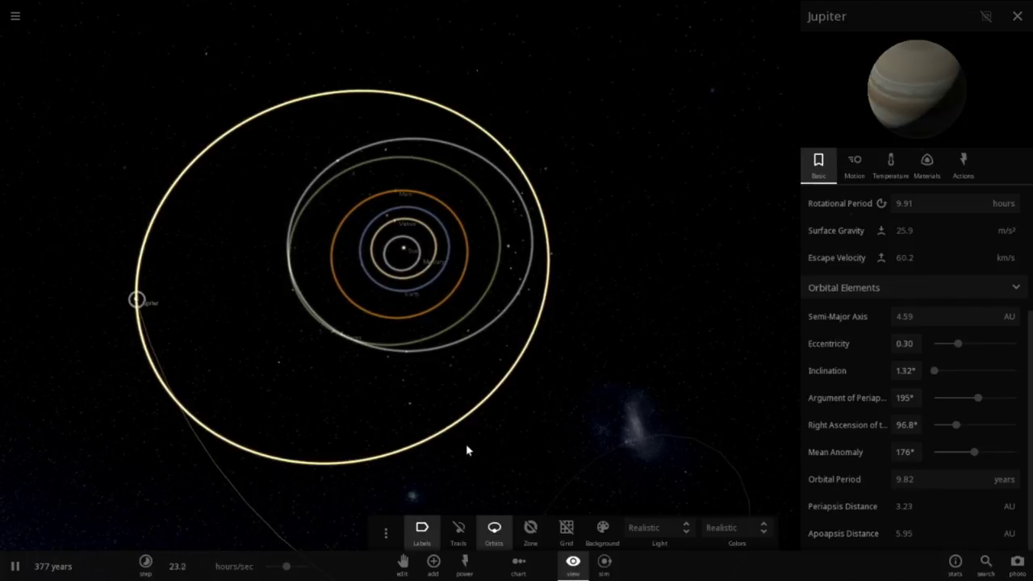
pyautogui.scroll(5, 464, 444)
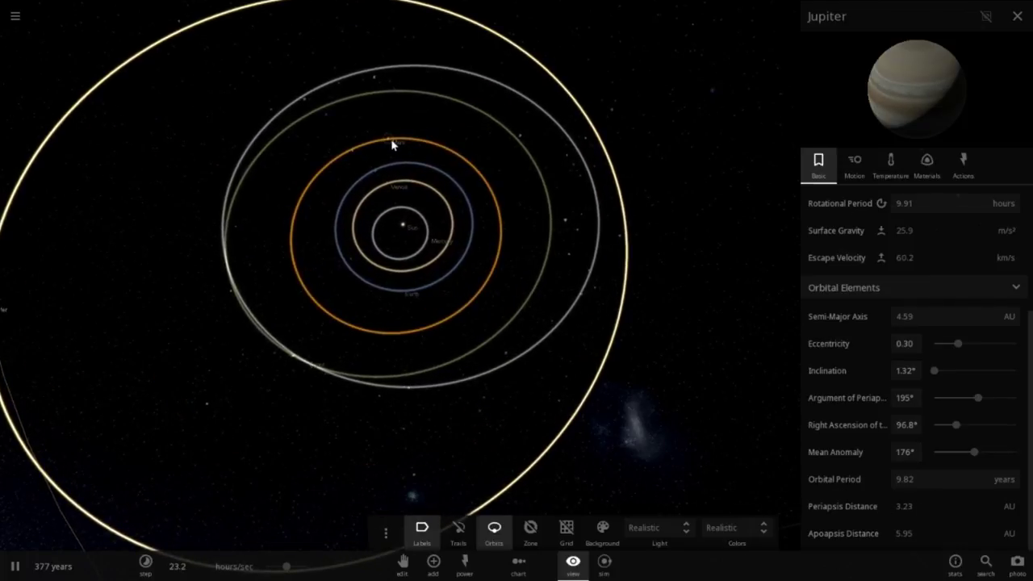
pyautogui.click(392, 144)
pyautogui.scroll(-2, 476, 318)
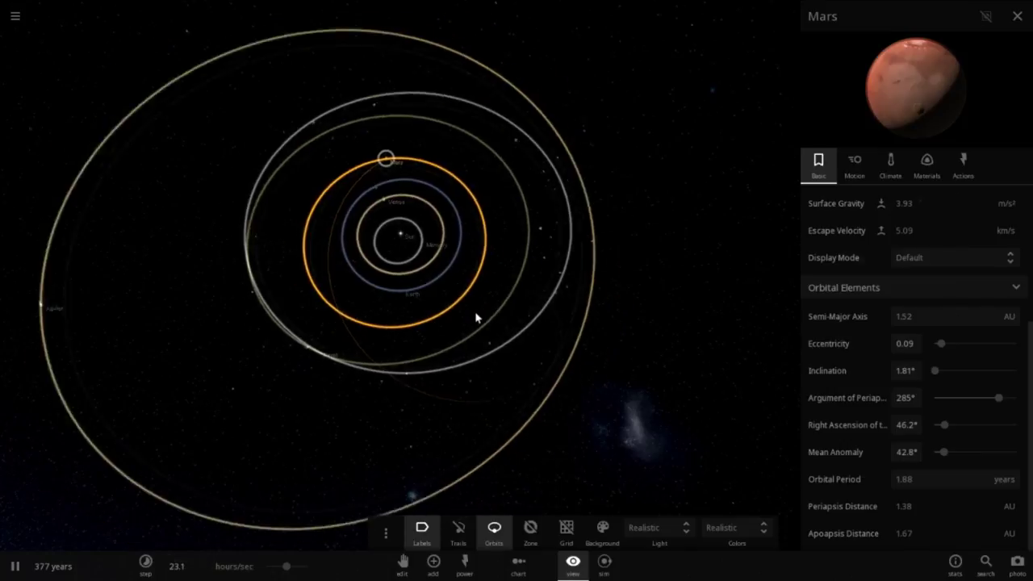
pyautogui.scroll(-4, 476, 318)
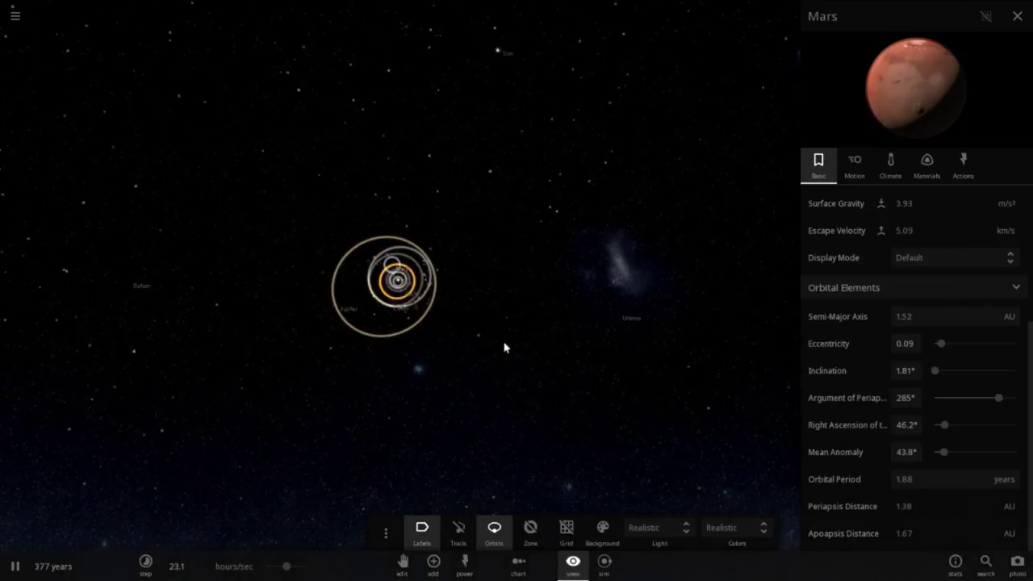
# Select the second Sun and Uranus in turn, and examine Uranus's orbit around the original Sun.
pyautogui.scroll(-2, 502, 346)
pyautogui.click(467, 130)
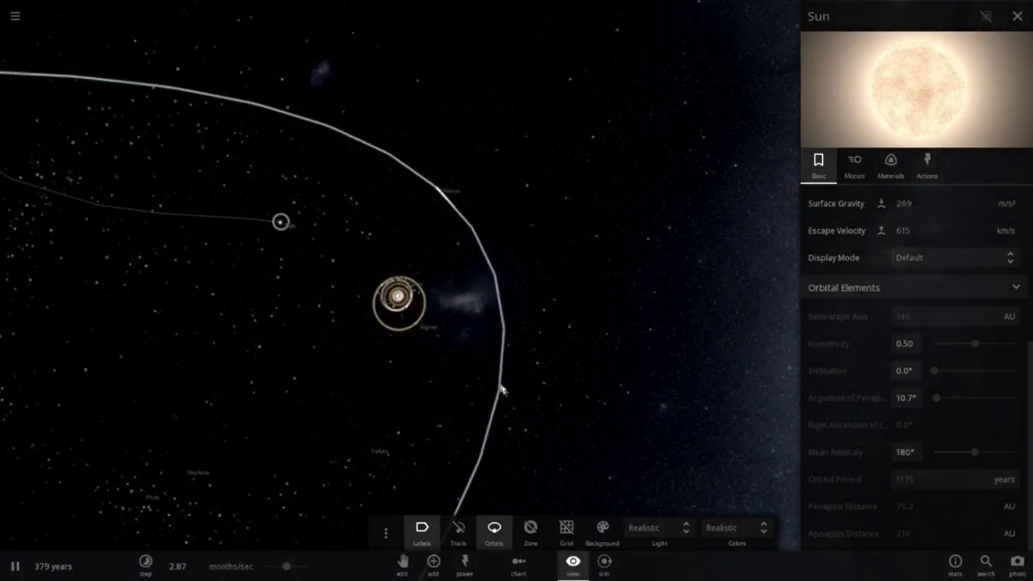
pyautogui.doubleClick(443, 184)
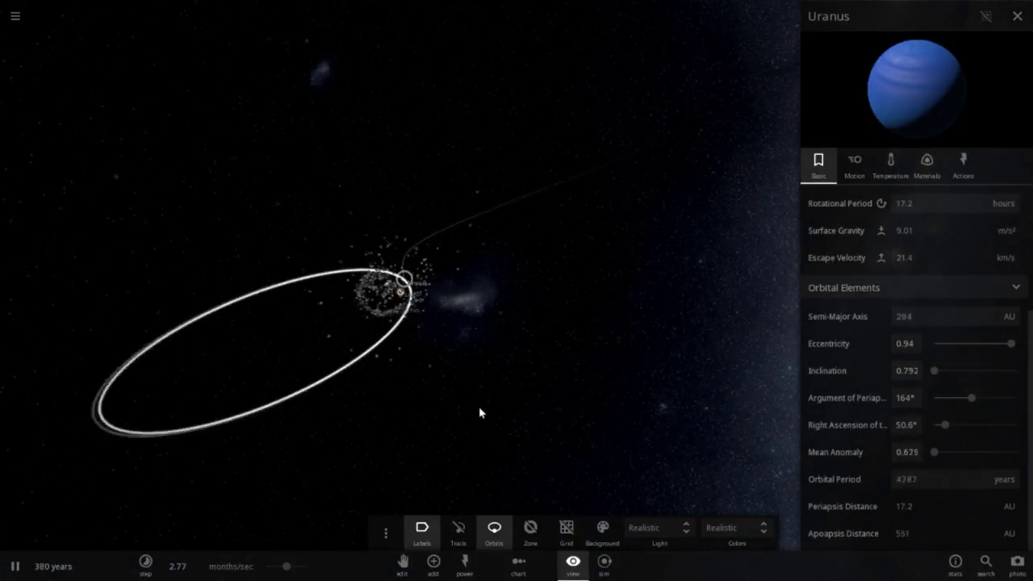
pyautogui.scroll(3, 476, 418)
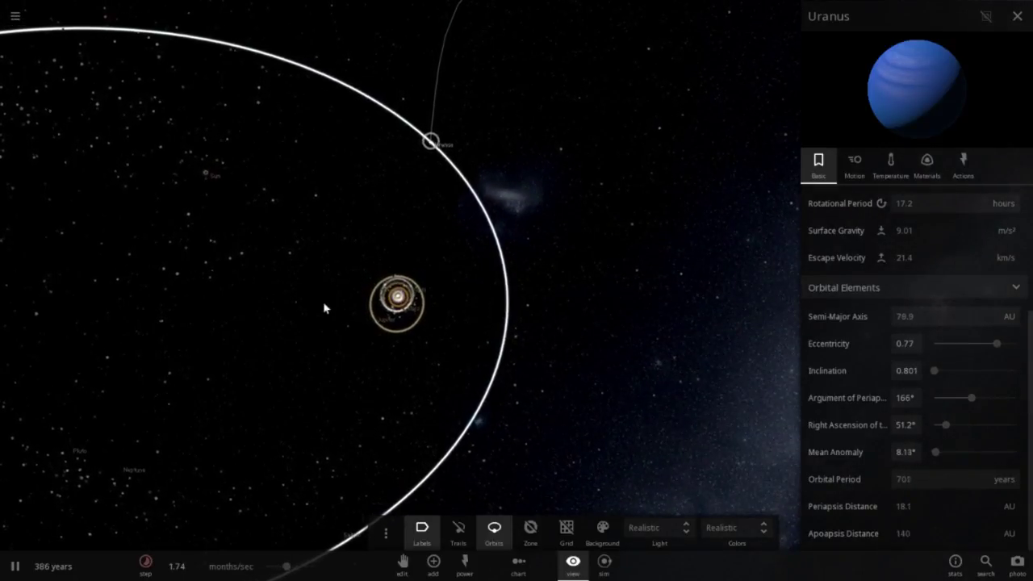
pyautogui.scroll(-3, 386, 275)
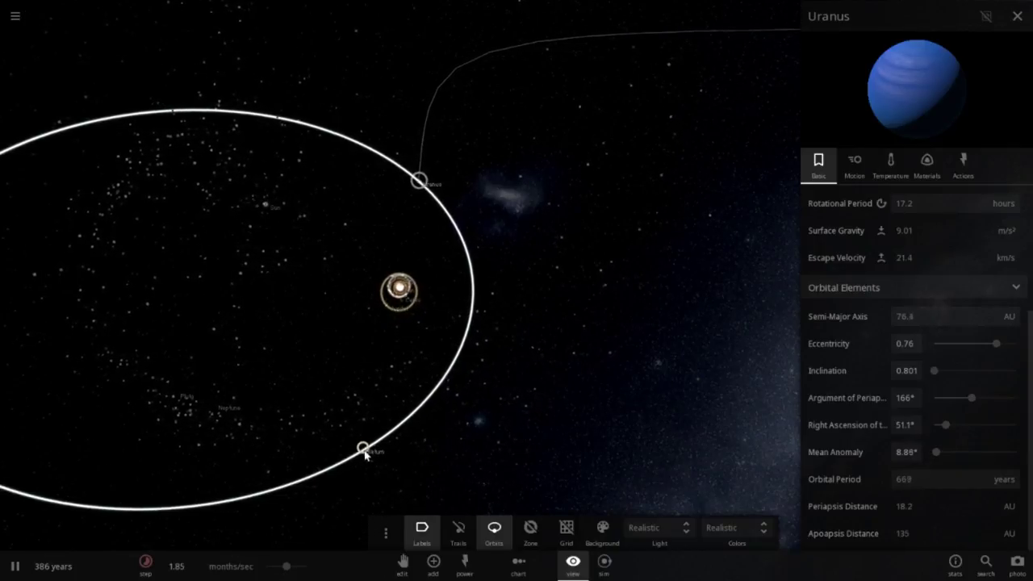
# Examine Uranus's elongated orbit relative to the debris belt and the inner system from several angles.
pyautogui.scroll(-6, 556, 355)
pyautogui.moveTo(493, 366); pyautogui.dragTo(433, 330)
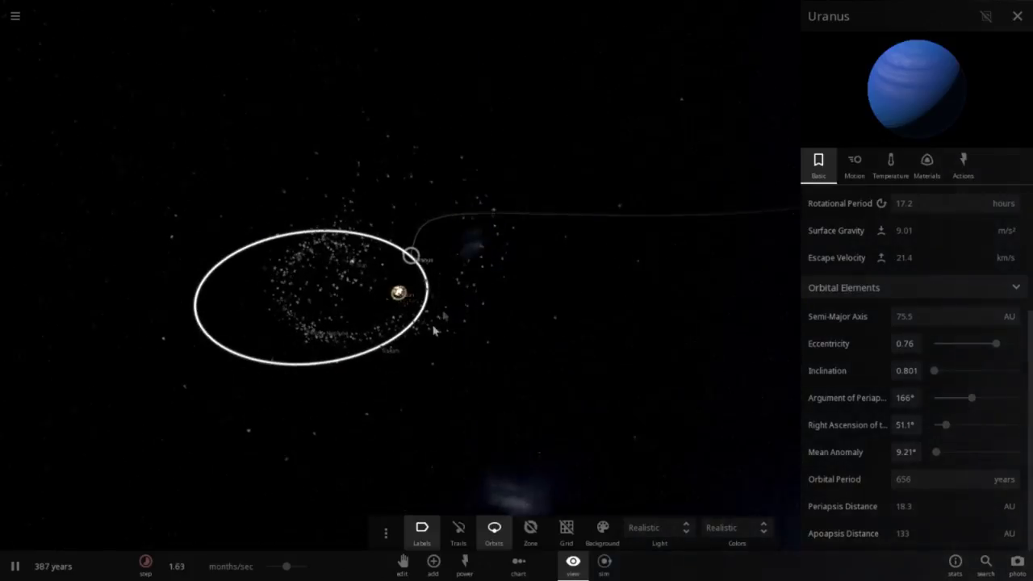
pyautogui.scroll(4, 424, 350)
pyautogui.scroll(3, 414, 370)
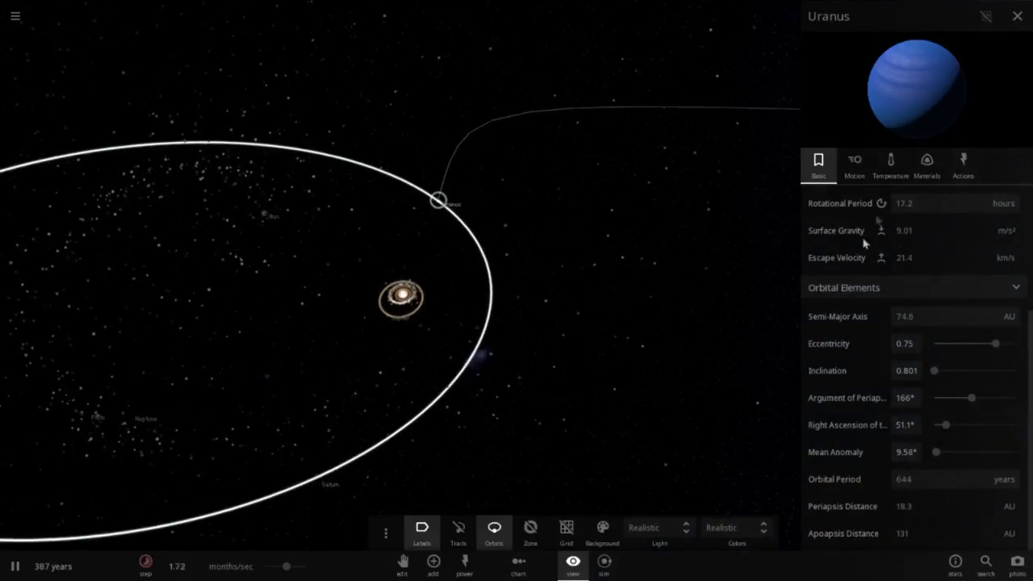
pyautogui.moveTo(423, 347); pyautogui.dragTo(379, 411)
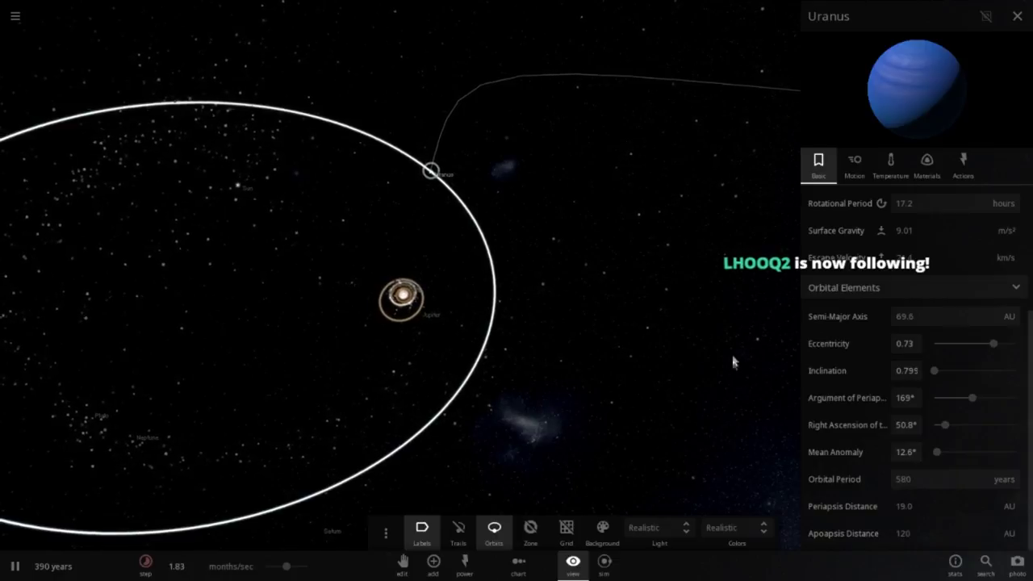
# Select Neptune and Pluto in turn to check their paths and orbital elements near the debris belt.
pyautogui.scroll(-3, 433, 290)
pyautogui.moveTo(531, 276); pyautogui.dragTo(514, 389)
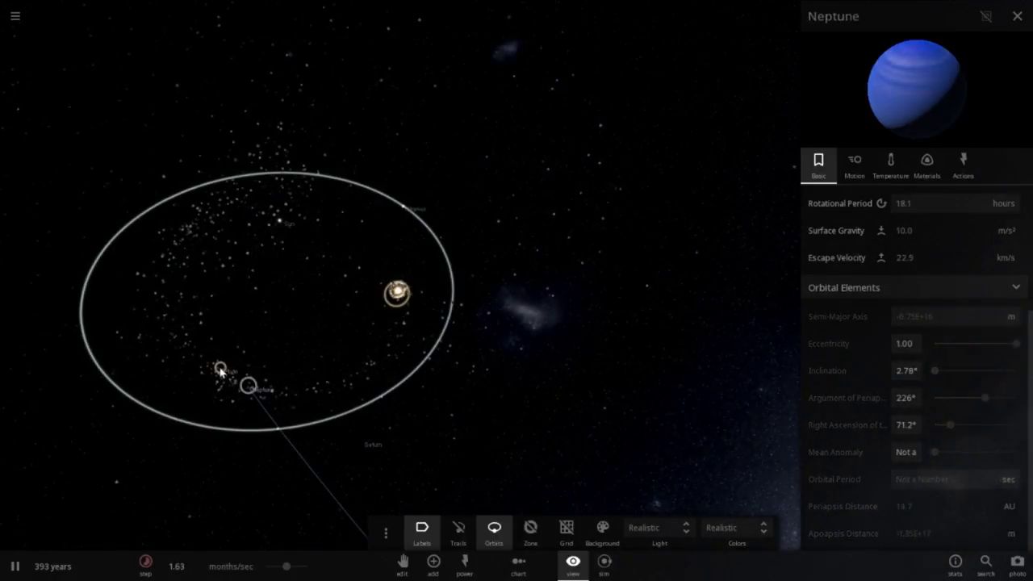
pyautogui.click(221, 370)
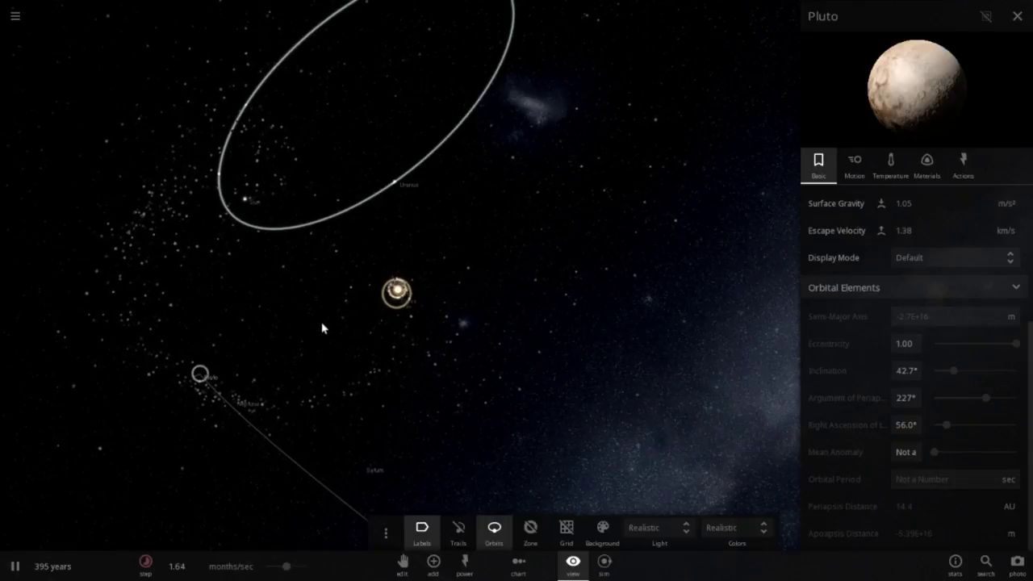
# Select Uranus, the second Sun and Saturn to compare which star each planet's path follows.
pyautogui.click(396, 184)
pyautogui.click(244, 205)
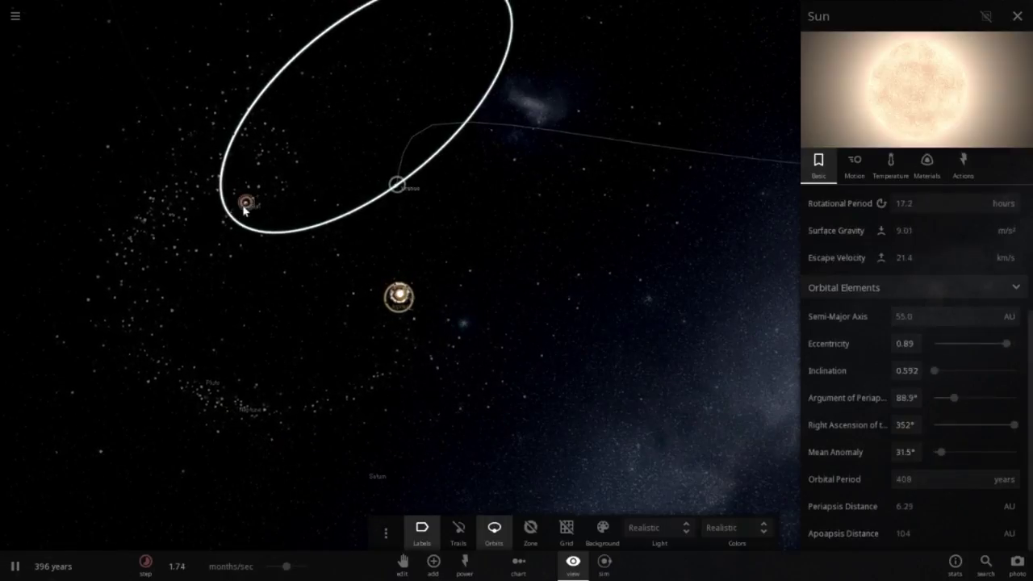
pyautogui.click(398, 186)
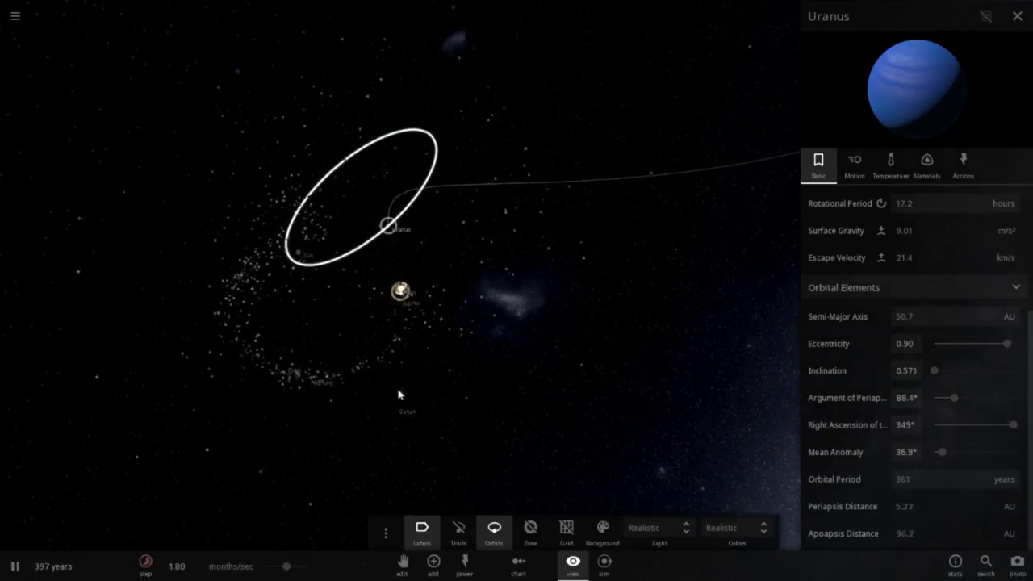
pyautogui.click(404, 411)
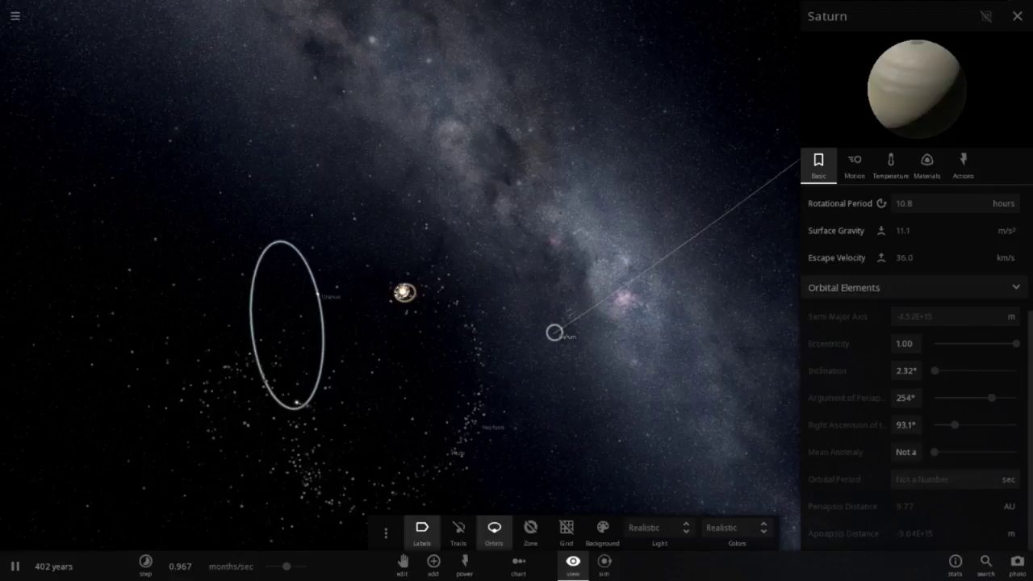
# Clear the selection and examine Uranus's orbit around the second Sun relative to Jupiter's and the inner planets' orbits.
pyautogui.click(574, 132)
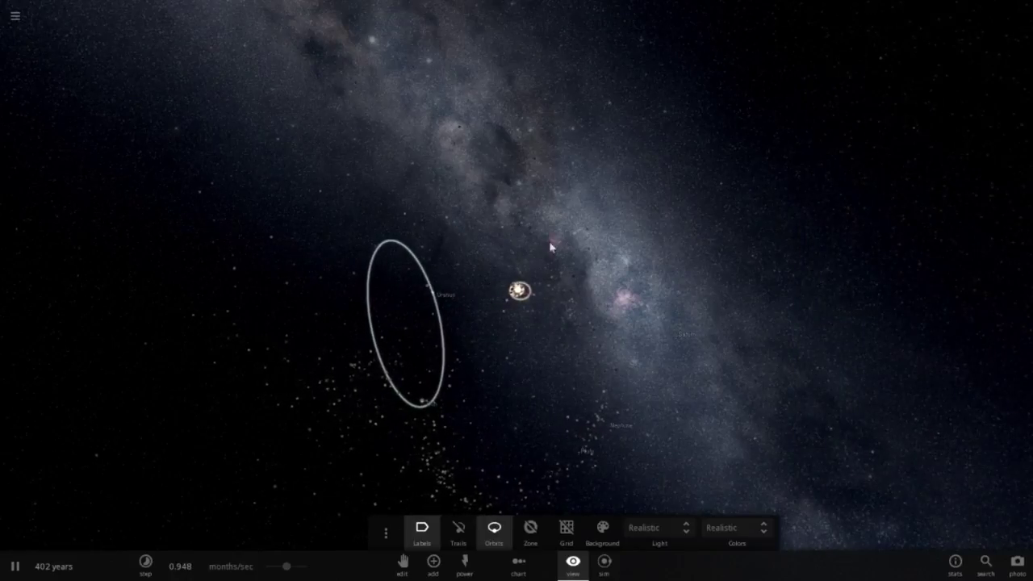
pyautogui.scroll(3, 644, 252)
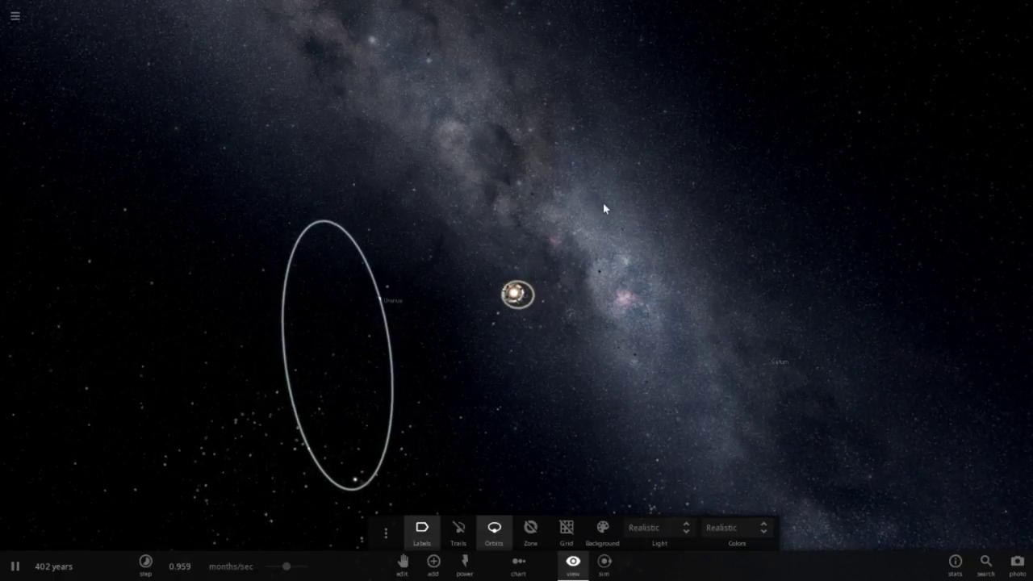
pyautogui.moveTo(615, 200); pyautogui.dragTo(385, 367)
pyautogui.scroll(3, 340, 393)
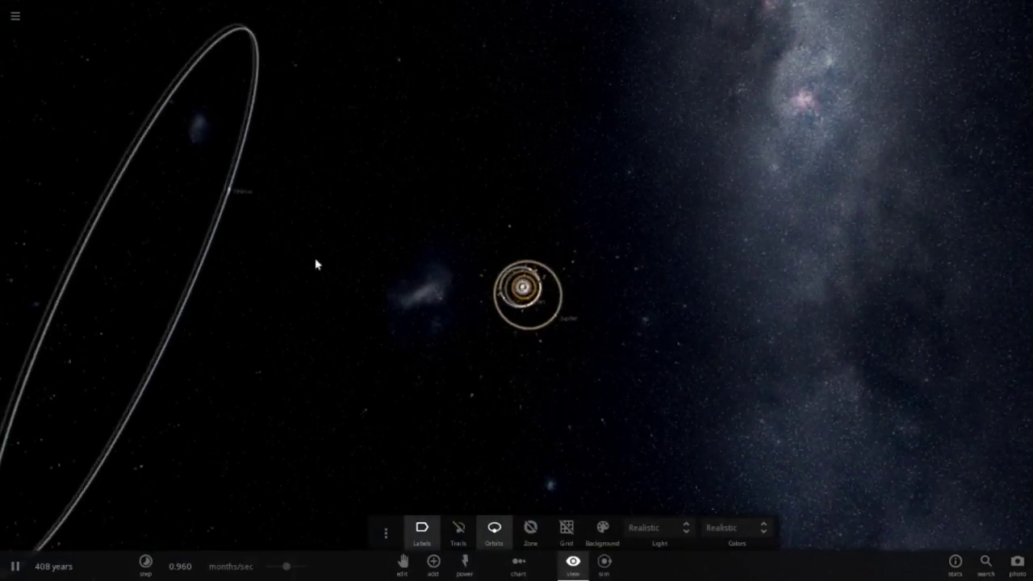
# Select Saturn and Uranus in turn and compare their positions with the debris belt and inner system from several angles.
pyautogui.moveTo(316, 263); pyautogui.dragTo(411, 168)
pyautogui.scroll(-3, 363, 169)
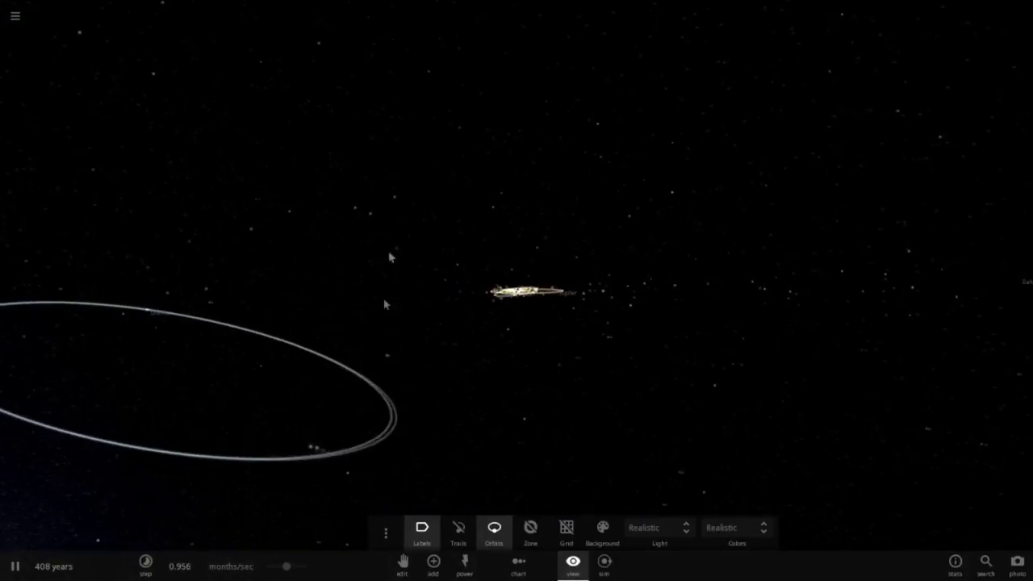
pyautogui.click(365, 452)
pyautogui.moveTo(563, 356); pyautogui.dragTo(463, 388)
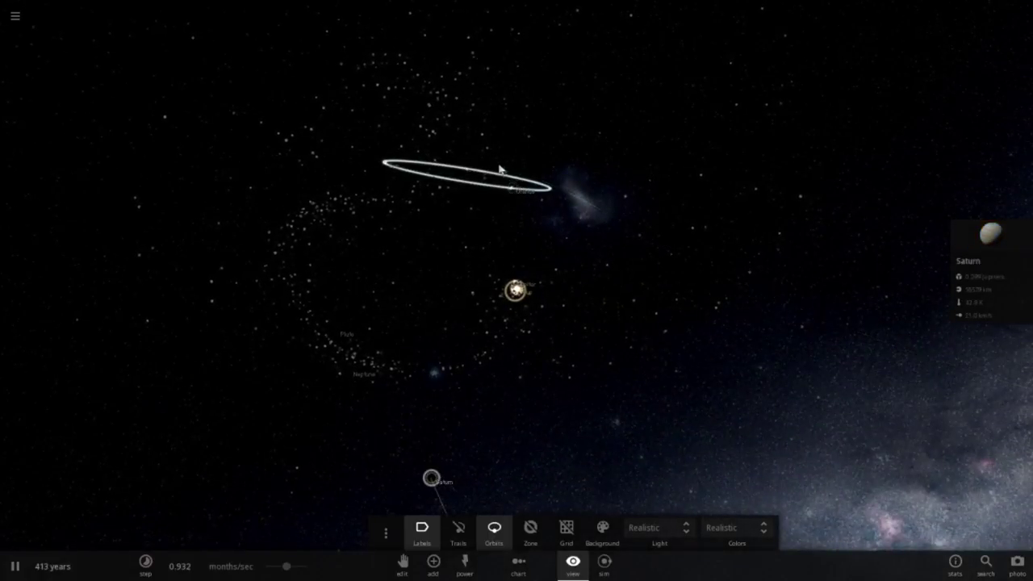
pyautogui.moveTo(622, 273); pyautogui.dragTo(648, 96)
pyautogui.scroll(4, 573, 198)
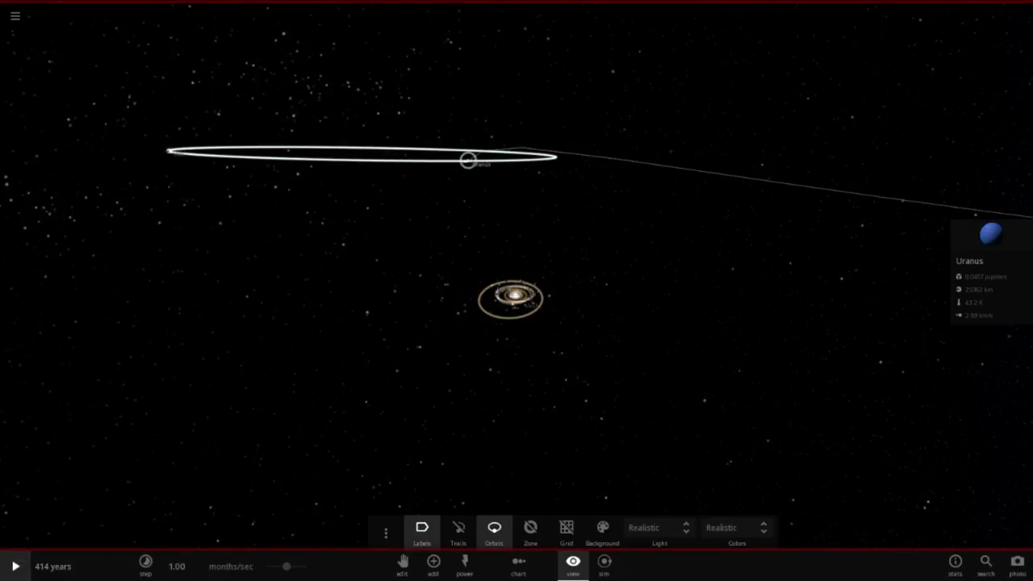
# Examine the orbits of Jupiter, Ceres and the inner planets from above for signs of disturbance.
pyautogui.moveTo(411, 316); pyautogui.dragTo(609, 351)
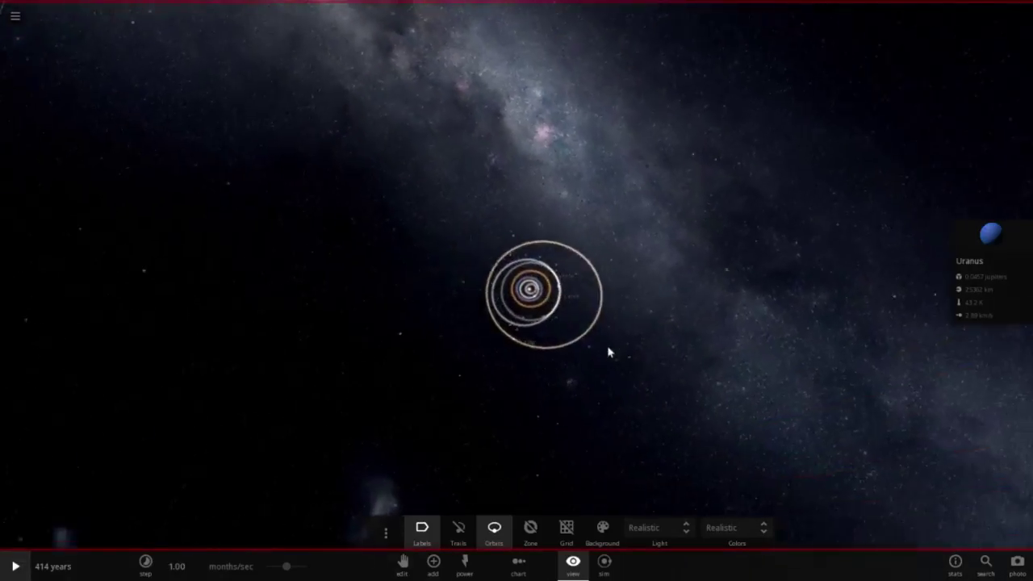
pyautogui.scroll(3, 519, 344)
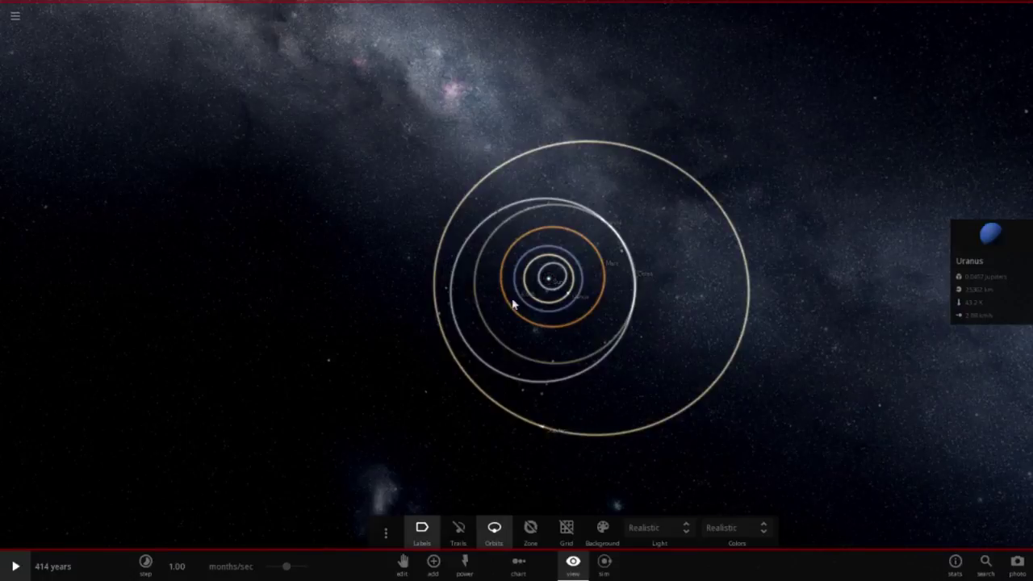
pyautogui.moveTo(343, 317); pyautogui.dragTo(387, 300)
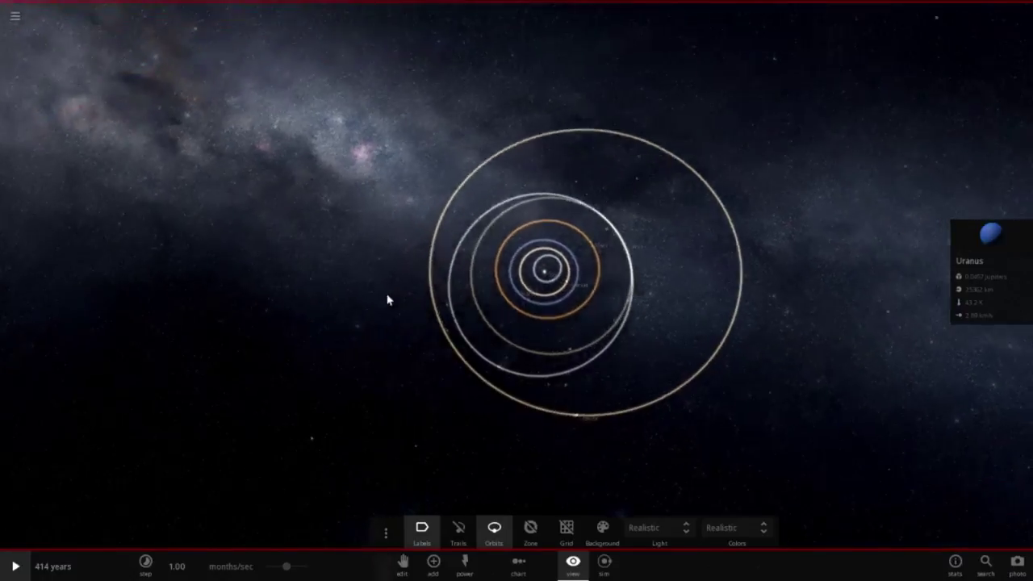
pyautogui.scroll(2, 328, 260)
pyautogui.scroll(-3, 320, 262)
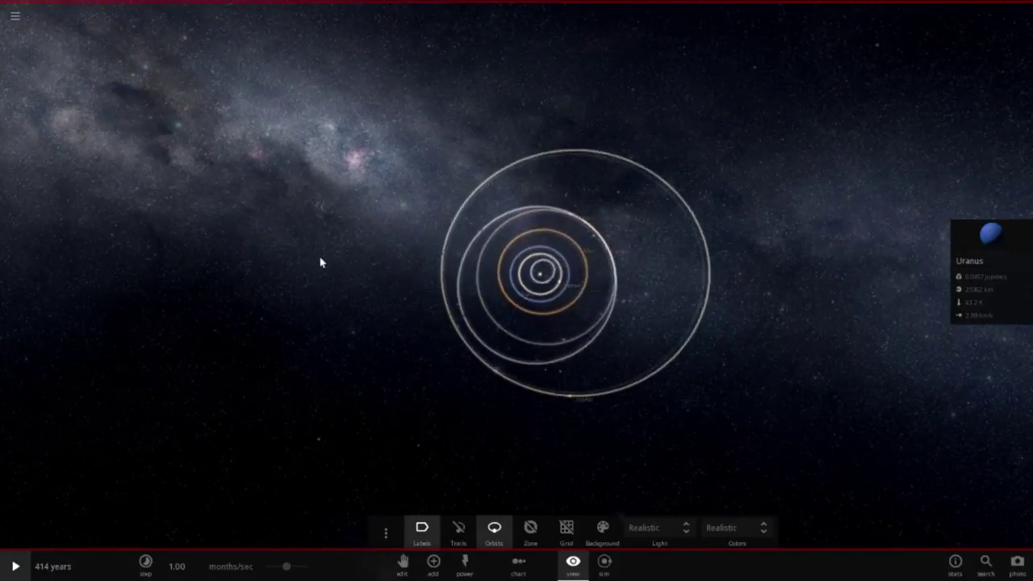
# Open the saved simulation Solar System - Visited Worlds and set the added second Sun's total velocity to 5.00 km/s.
pyautogui.click(13, 21)
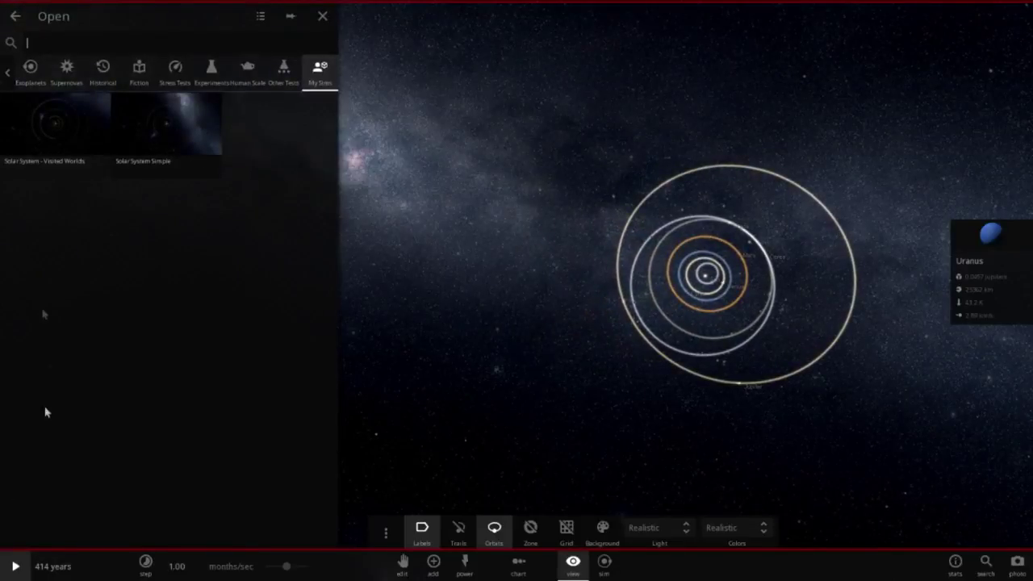
pyautogui.click(33, 162)
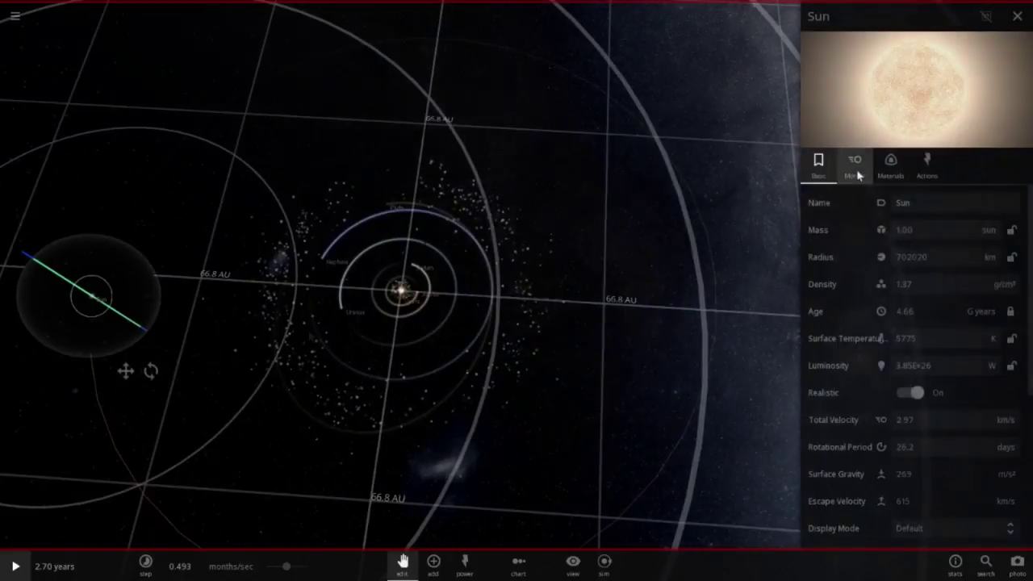
pyautogui.click(856, 171)
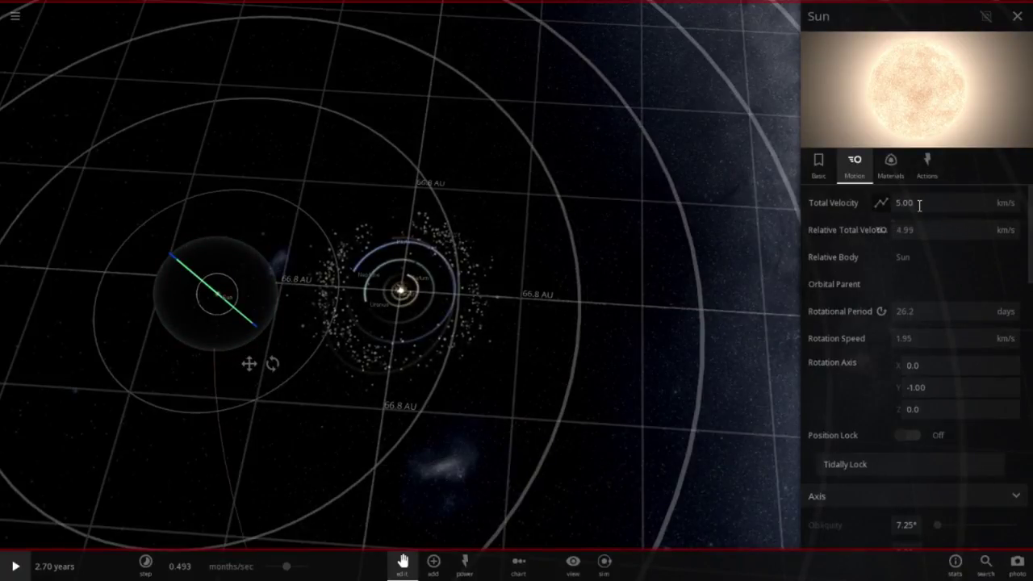
# Set the second Sun's total velocity to 2.00 km/s and reposition it slightly outside the debris belt.
pyautogui.moveTo(221, 296); pyautogui.dragTo(376, 111)
pyautogui.scroll(3, 534, 294)
pyautogui.moveTo(447, 415); pyautogui.dragTo(520, 409)
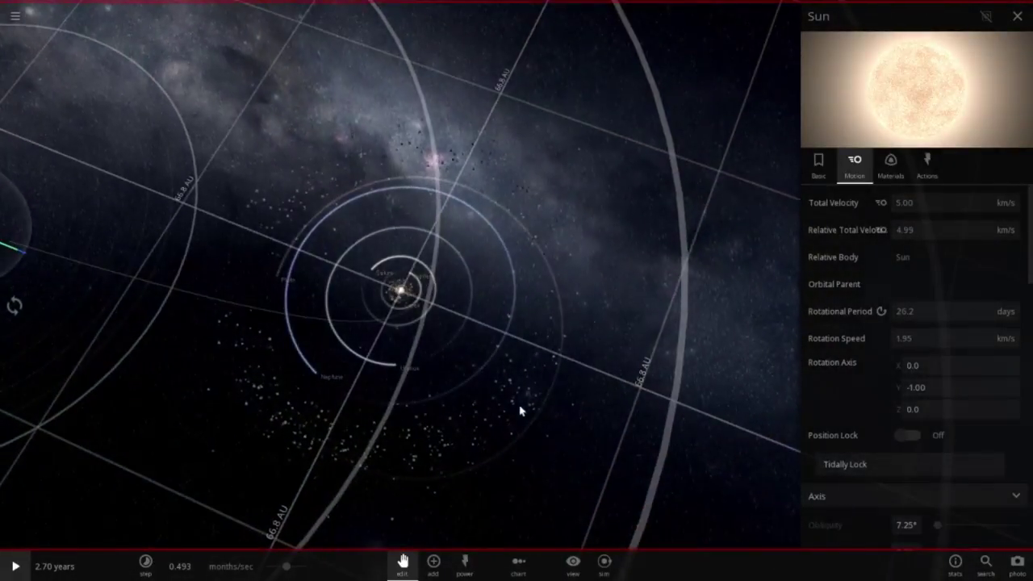
pyautogui.scroll(5, 509, 400)
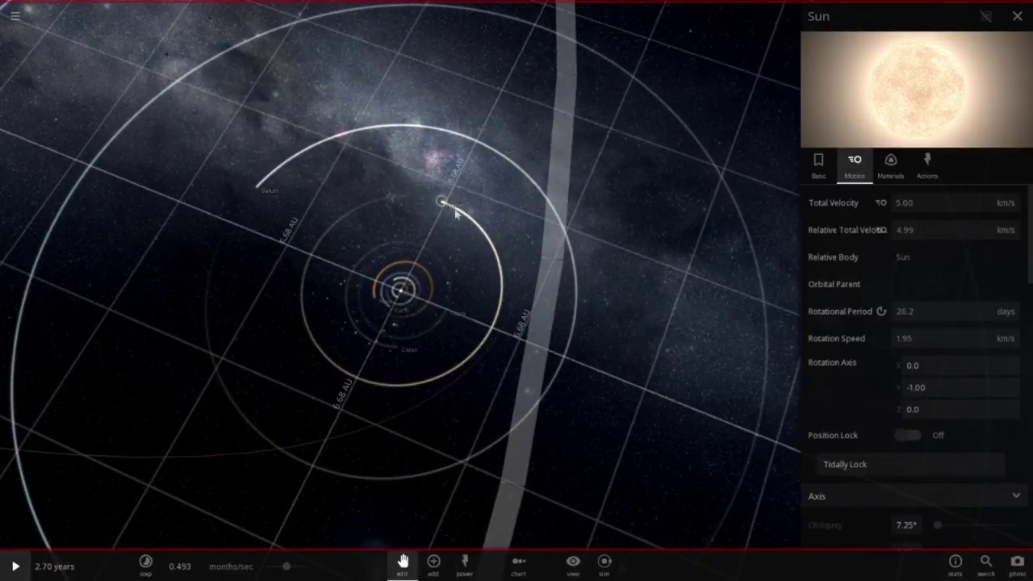
pyautogui.scroll(-5, 468, 242)
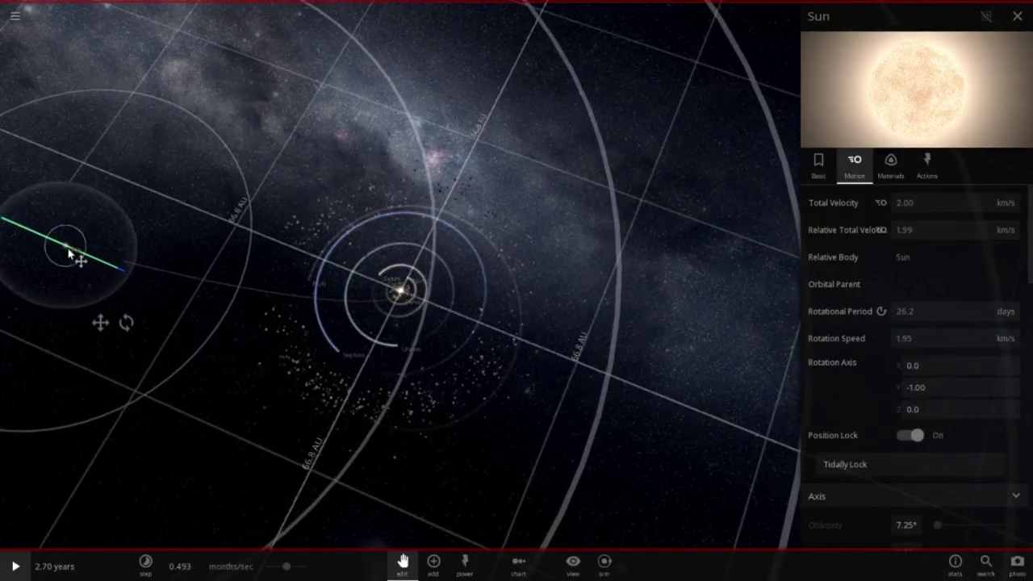
pyautogui.moveTo(71, 252); pyautogui.dragTo(83, 270)
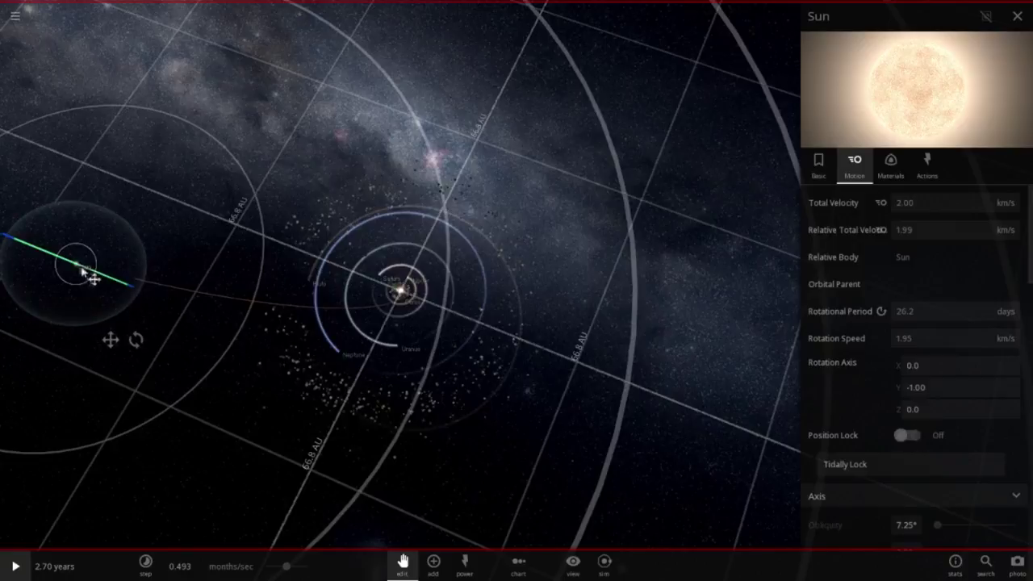
# Run the simulation and follow the second Sun's approach to the debris belt and outer planets from several angles.
pyautogui.scroll(2, 489, 305)
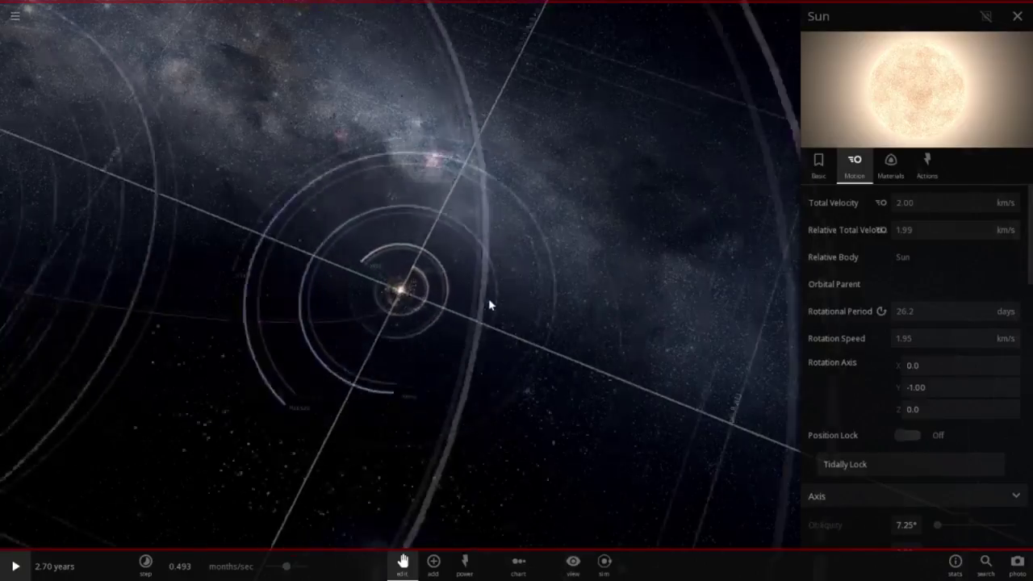
pyautogui.scroll(4, 489, 305)
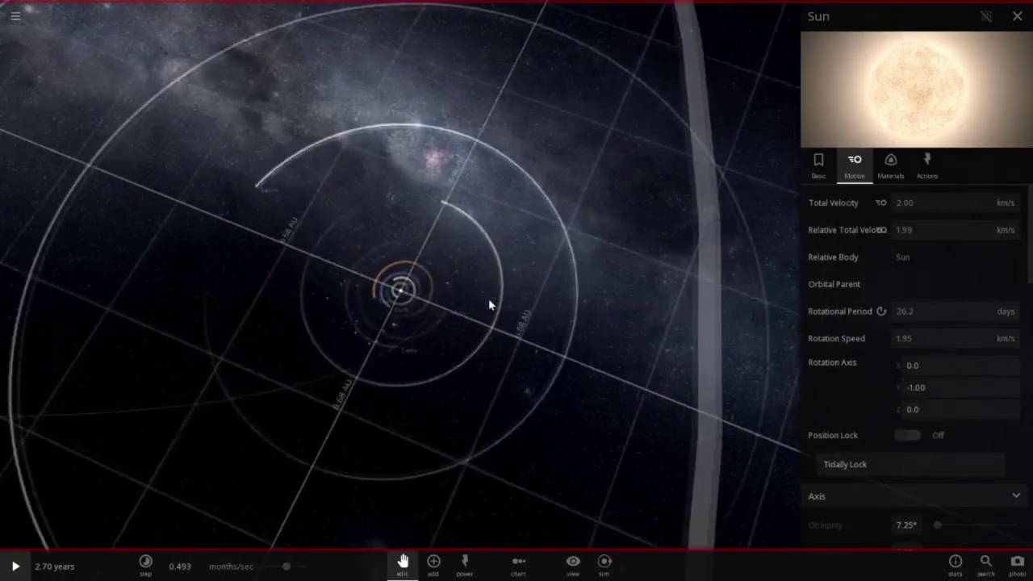
pyautogui.scroll(-5, 497, 252)
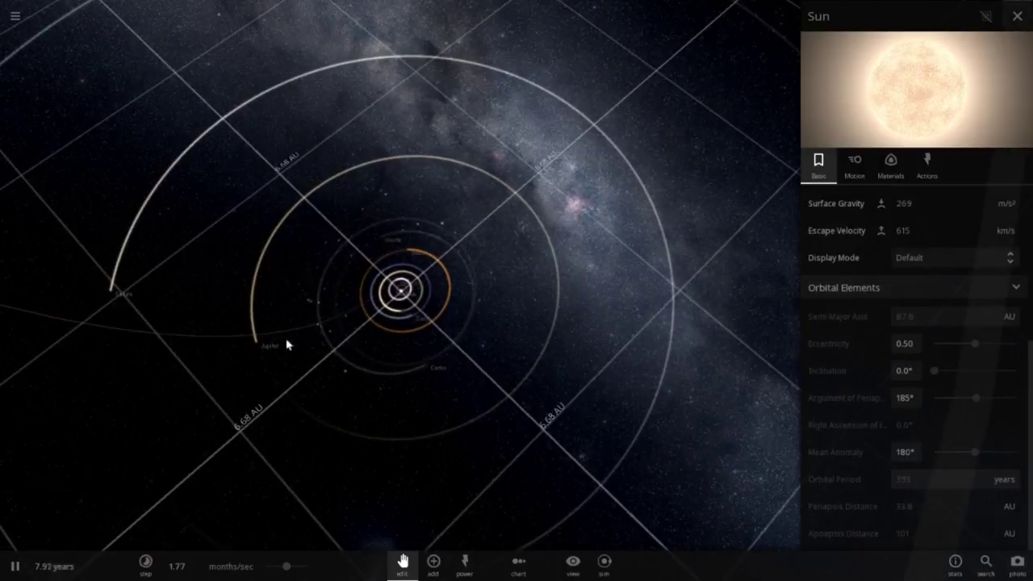
pyautogui.scroll(3, 410, 307)
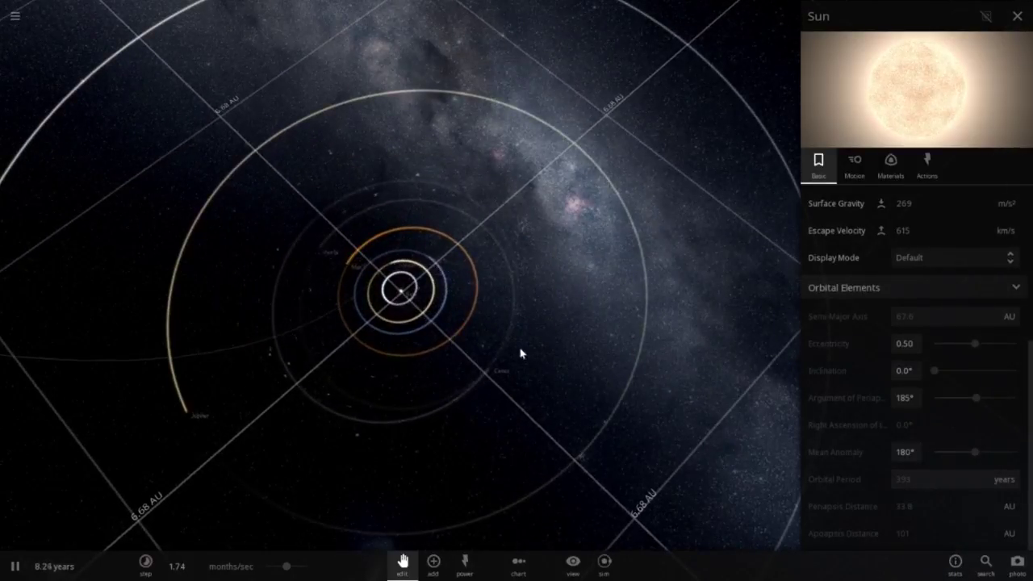
pyautogui.moveTo(520, 353); pyautogui.dragTo(279, 337)
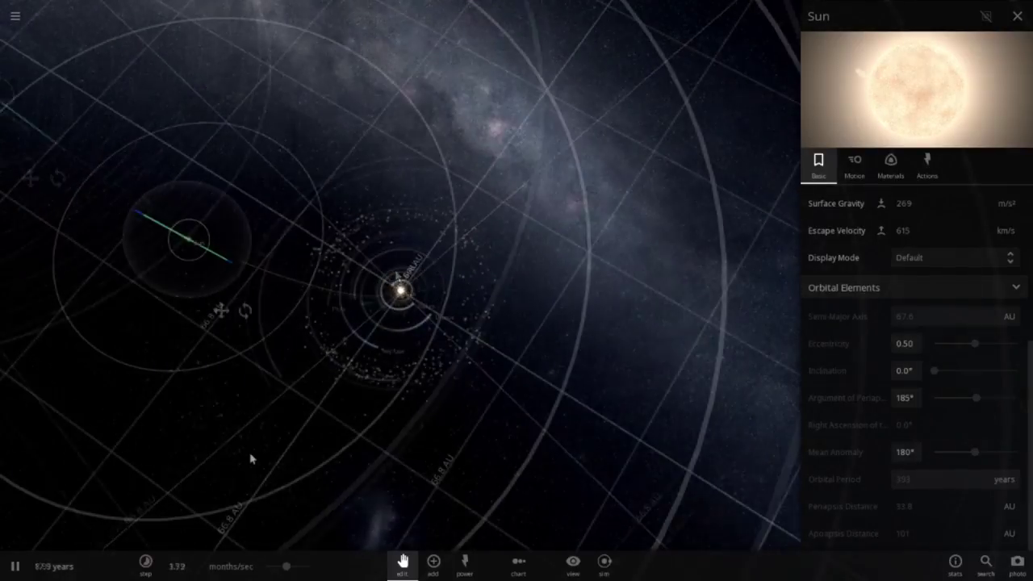
pyautogui.moveTo(508, 386); pyautogui.dragTo(520, 175)
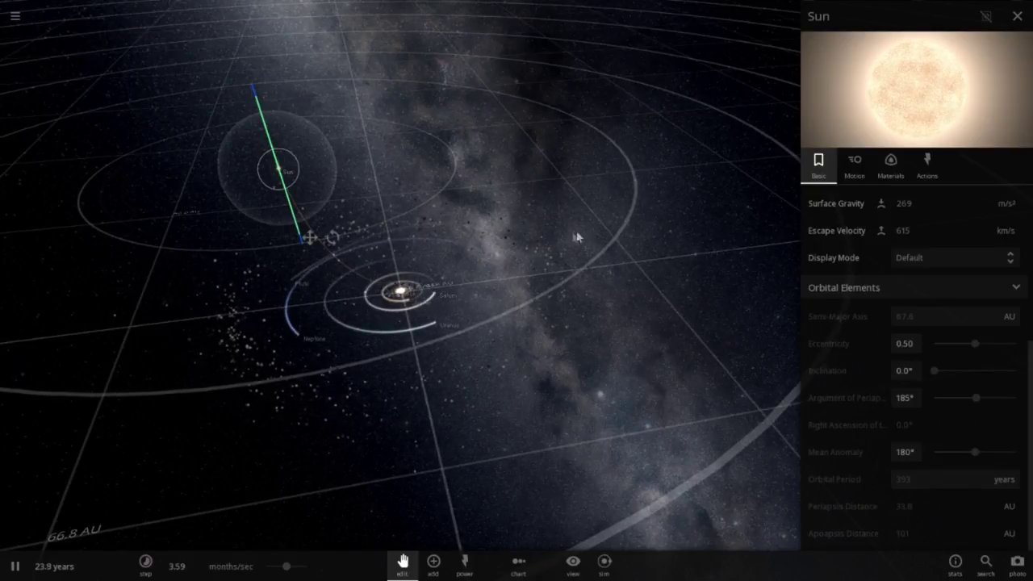
pyautogui.moveTo(581, 220); pyautogui.dragTo(576, 251)
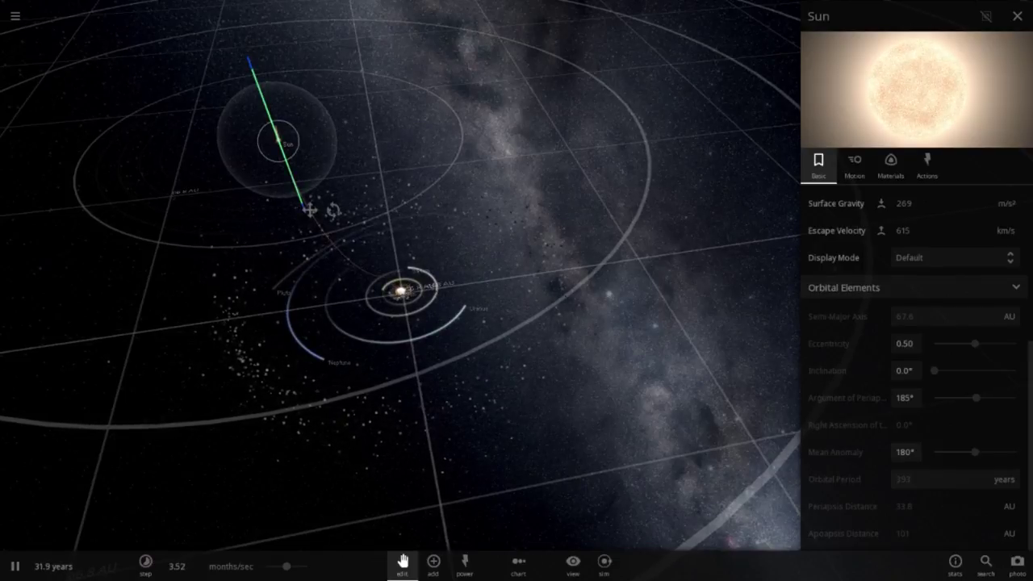
pyautogui.moveTo(145, 355); pyautogui.dragTo(285, 438, button='right')
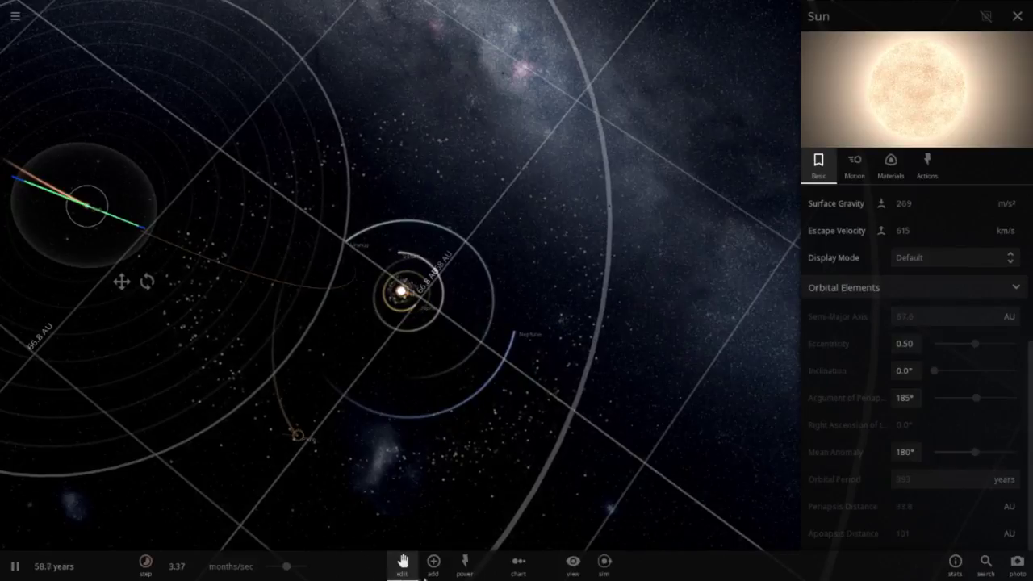
# Show the planets' orbits, hide the trails and reselect the approaching second Sun.
pyautogui.click(573, 560)
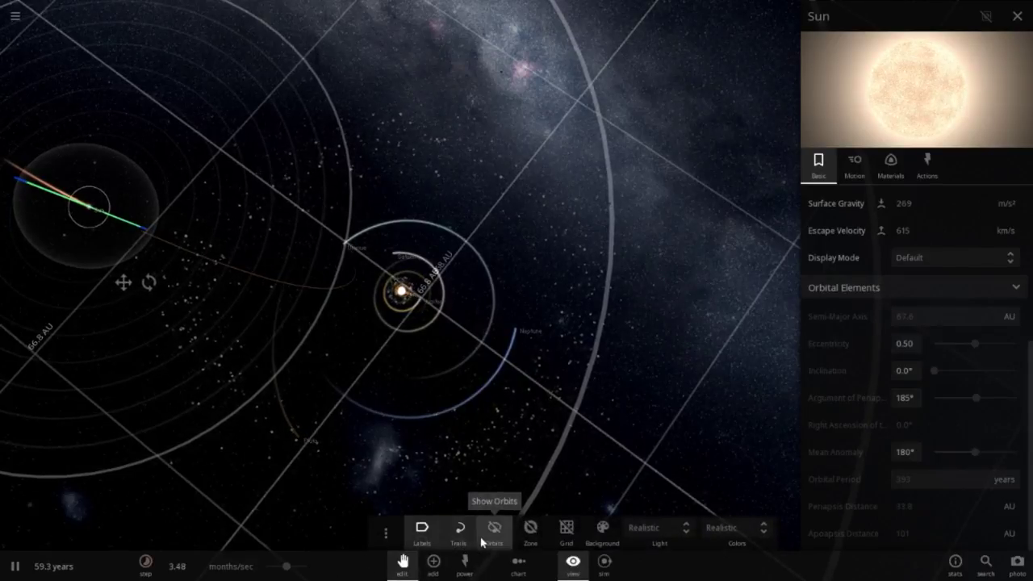
pyautogui.click(494, 527)
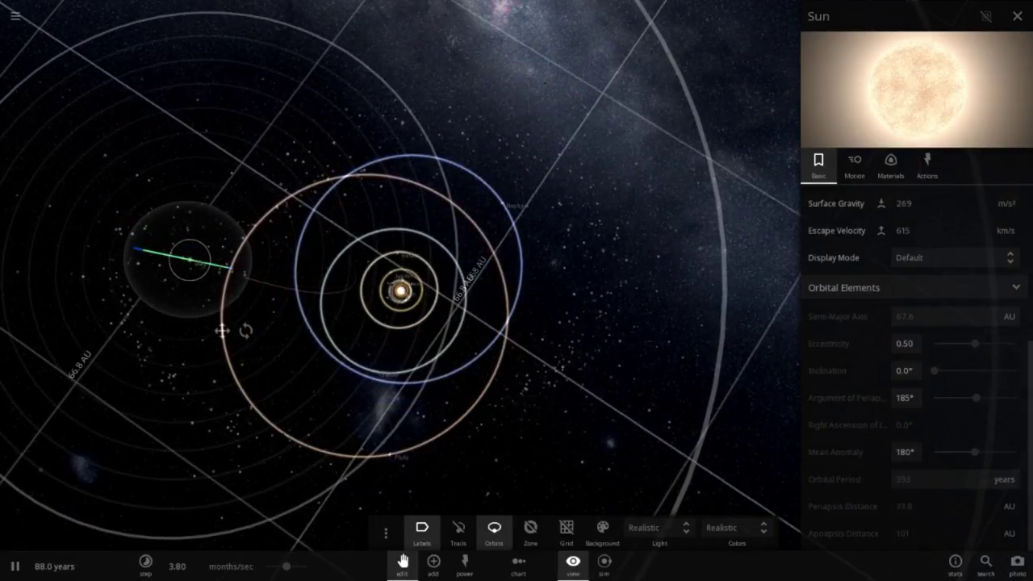
pyautogui.click(530, 410)
pyautogui.scroll(2, 592, 389)
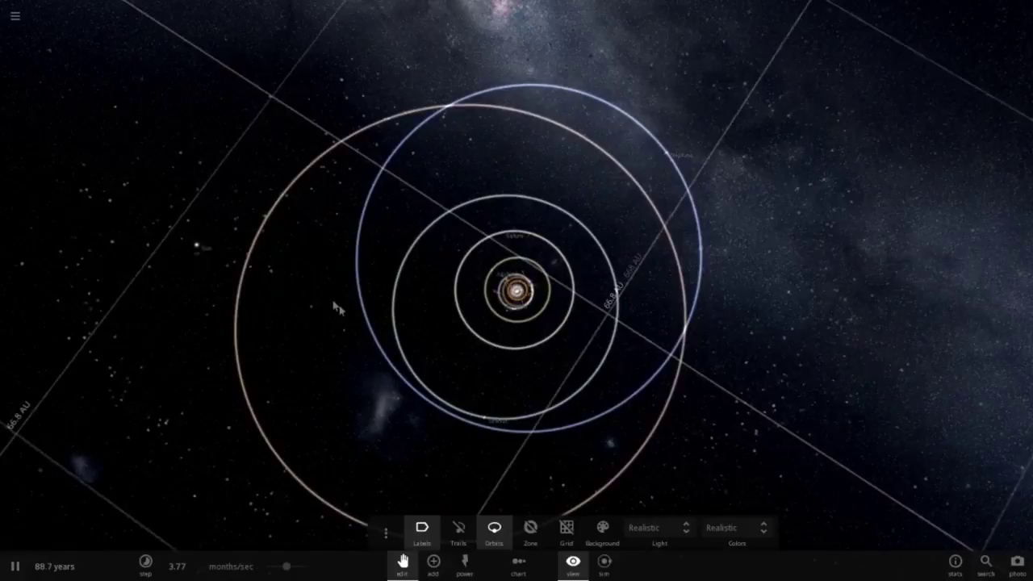
pyautogui.click(200, 247)
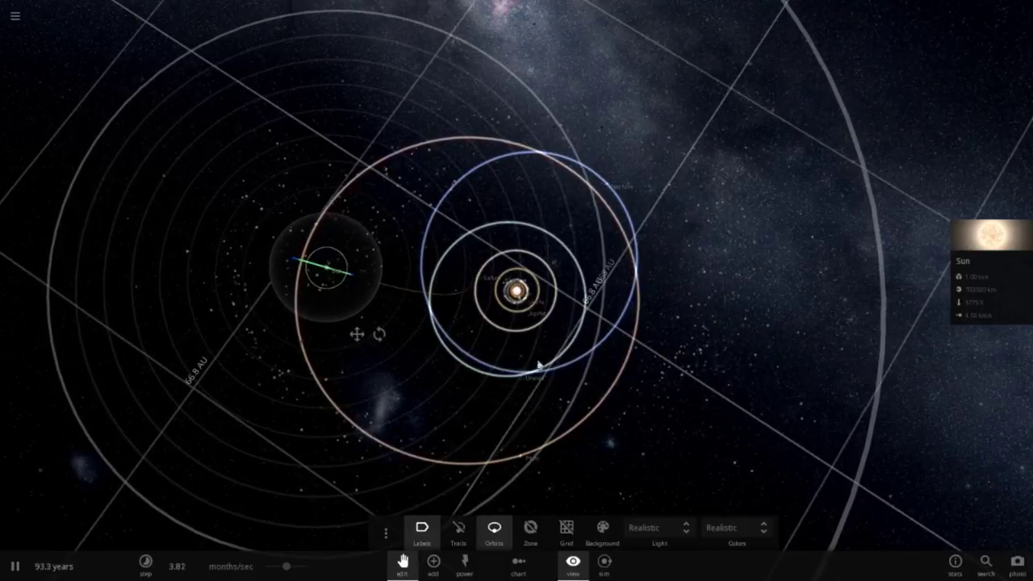
# Examine how the orbits of Pluto, Neptune and Uranus change as the second Sun moves inward among them.
pyautogui.moveTo(537, 363); pyautogui.dragTo(572, 329)
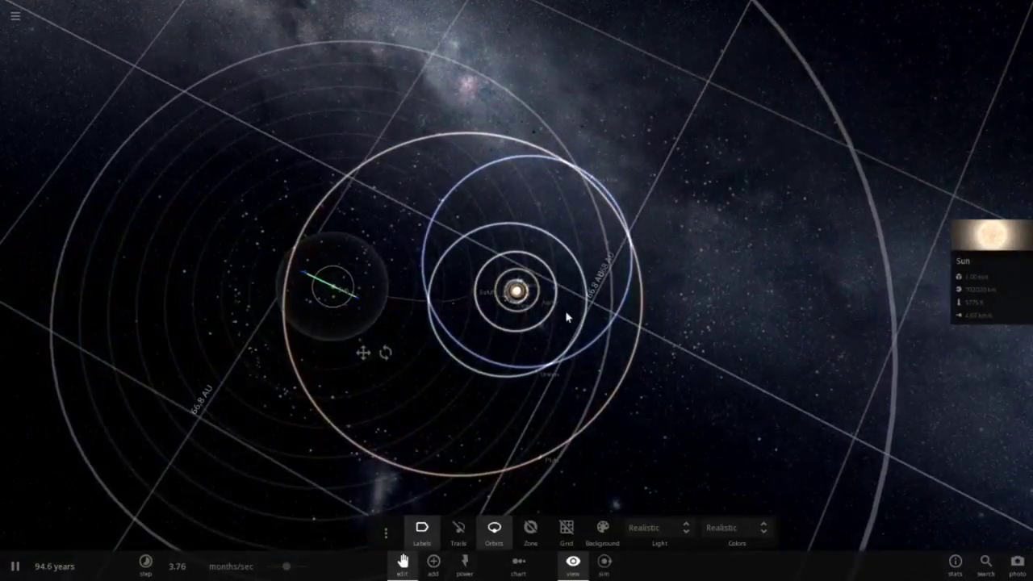
pyautogui.scroll(5, 567, 317)
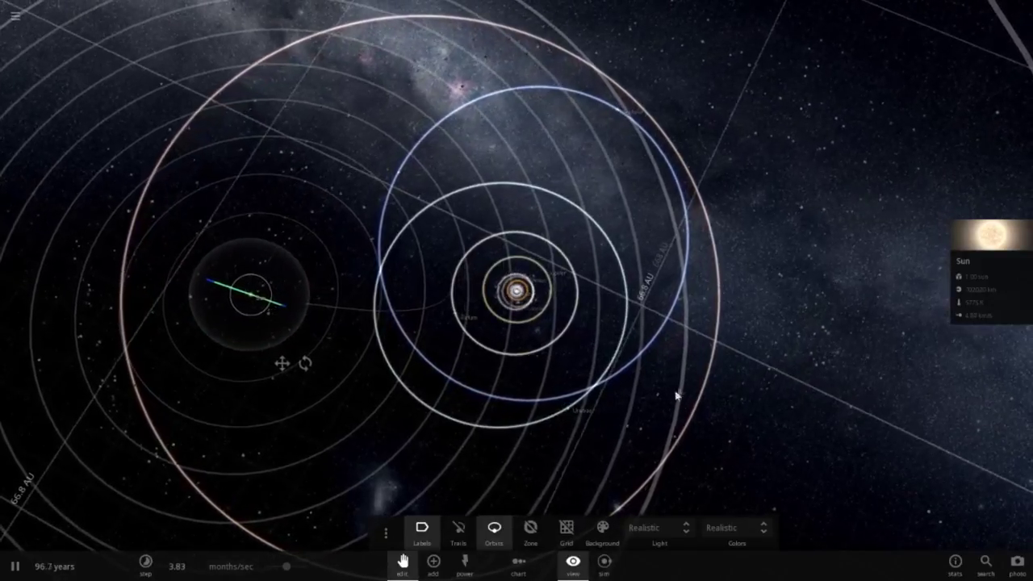
pyautogui.moveTo(718, 373); pyautogui.dragTo(655, 326)
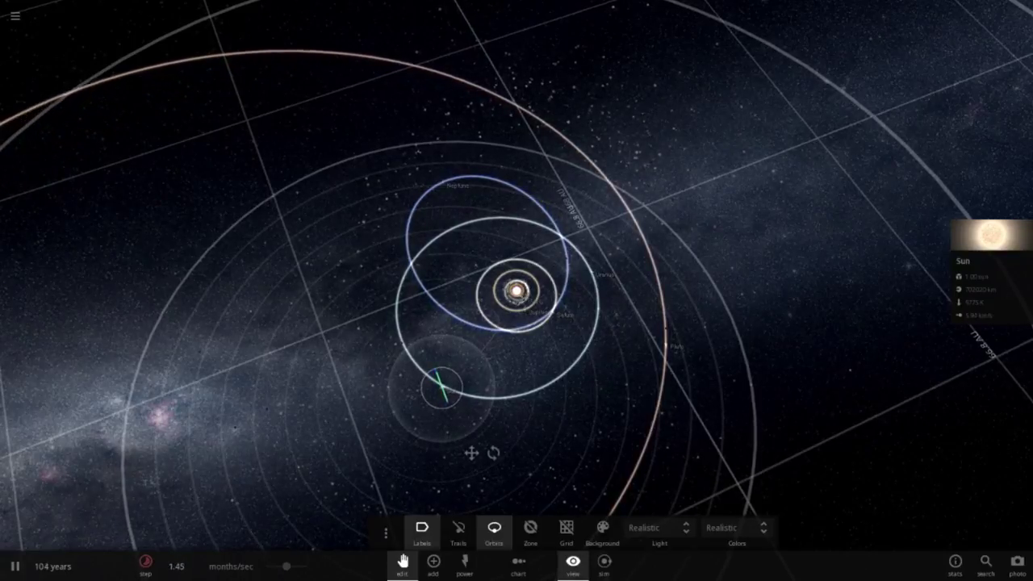
pyautogui.moveTo(613, 392); pyautogui.dragTo(530, 392, button='right')
pyautogui.scroll(3, 626, 385)
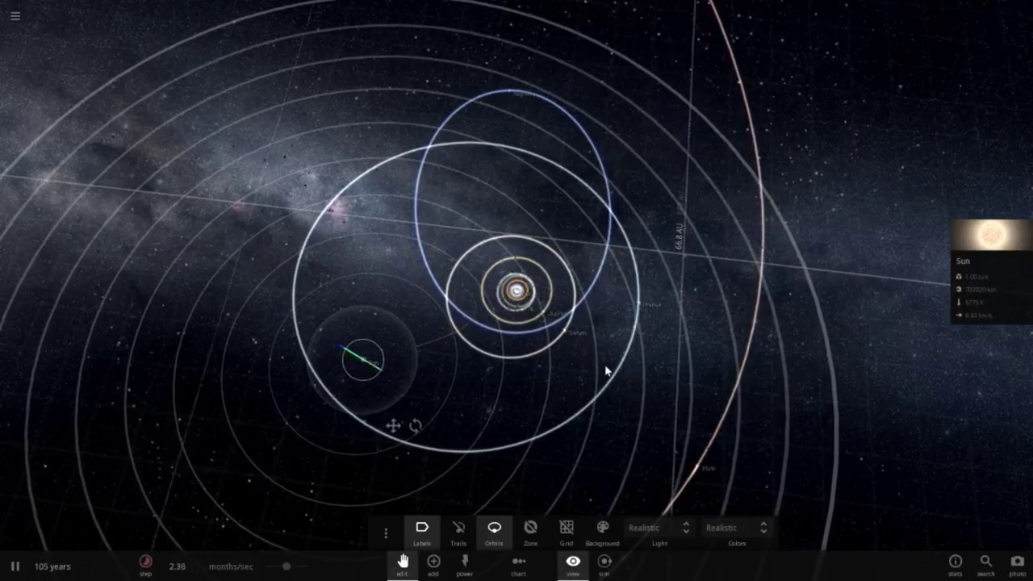
# Watch Neptune's, Saturn's and the inner planets' orbits at close range as the second Sun nears the inner system.
pyautogui.scroll(3, 609, 371)
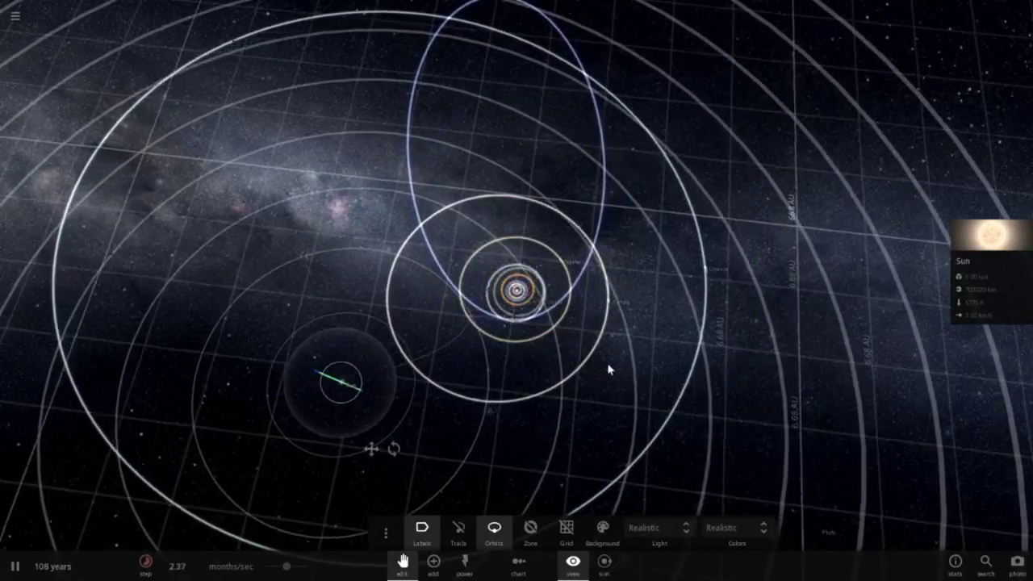
pyautogui.scroll(3, 606, 370)
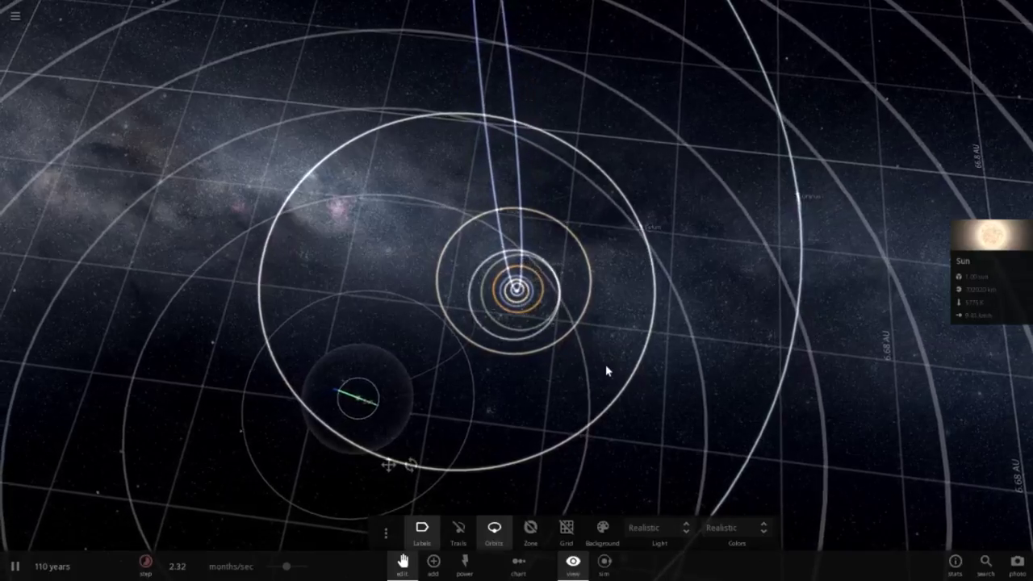
pyautogui.scroll(-5, 605, 366)
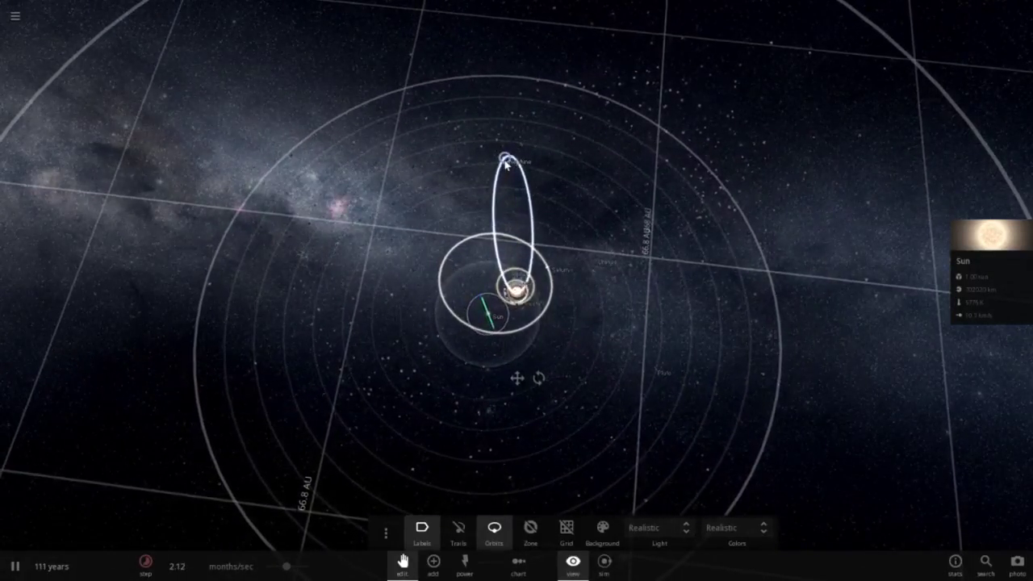
pyautogui.scroll(3, 635, 251)
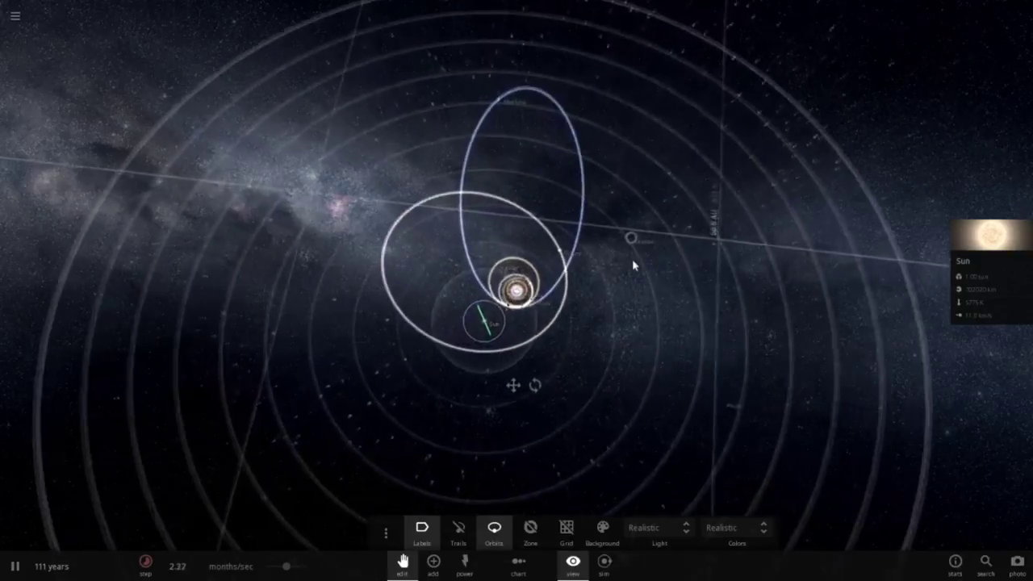
pyautogui.moveTo(633, 259); pyautogui.dragTo(659, 196)
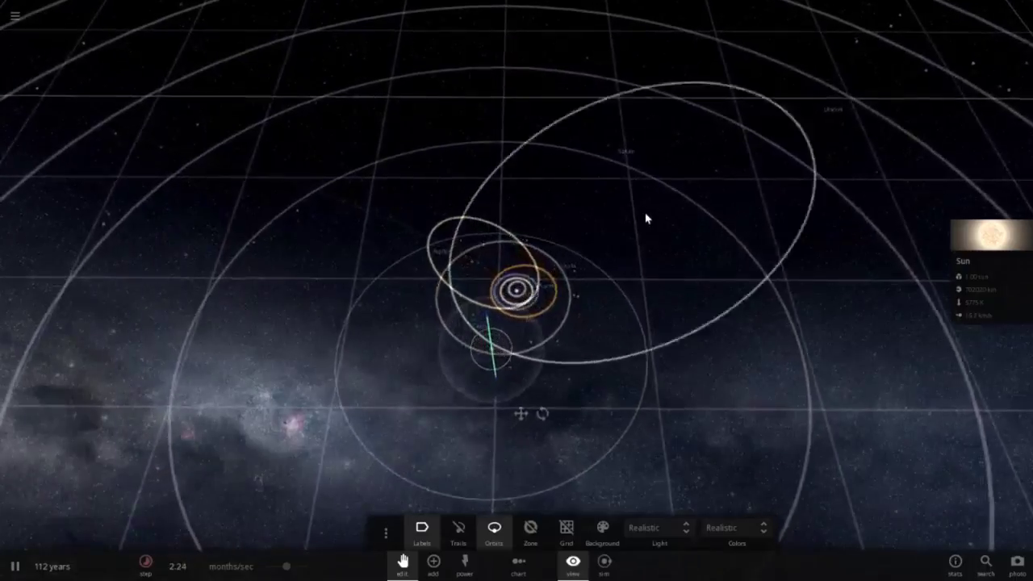
# Slow the simulation to about 0.48 months per second.
pyautogui.click(177, 566)
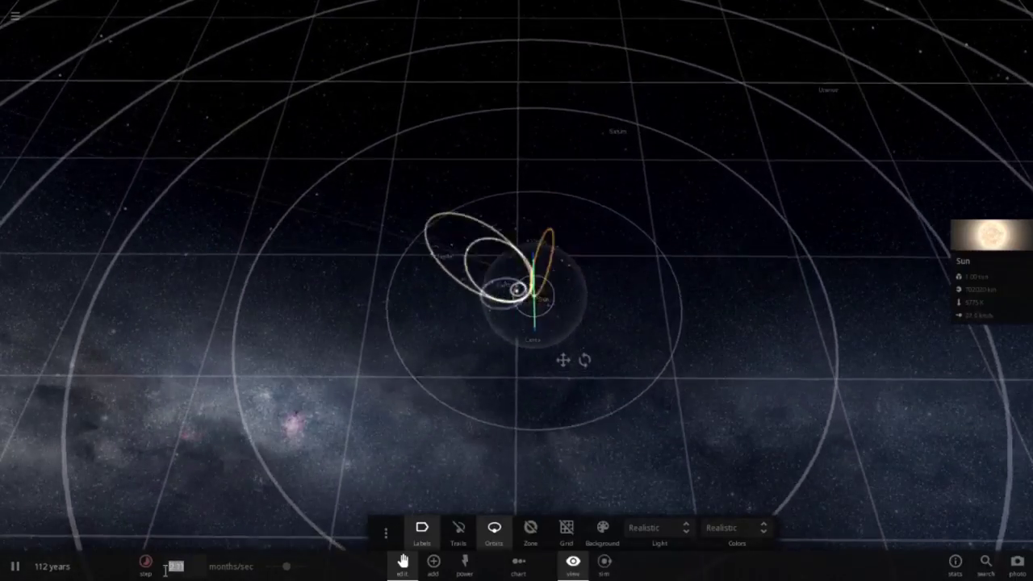
pyautogui.write('1')
pyautogui.press('Return')
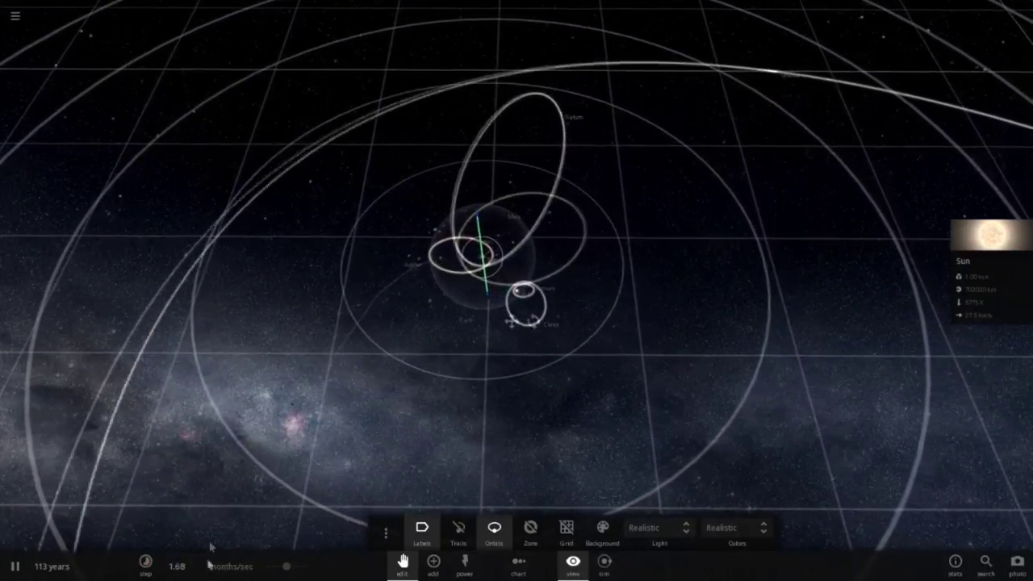
pyautogui.moveTo(190, 566); pyautogui.dragTo(160, 564)
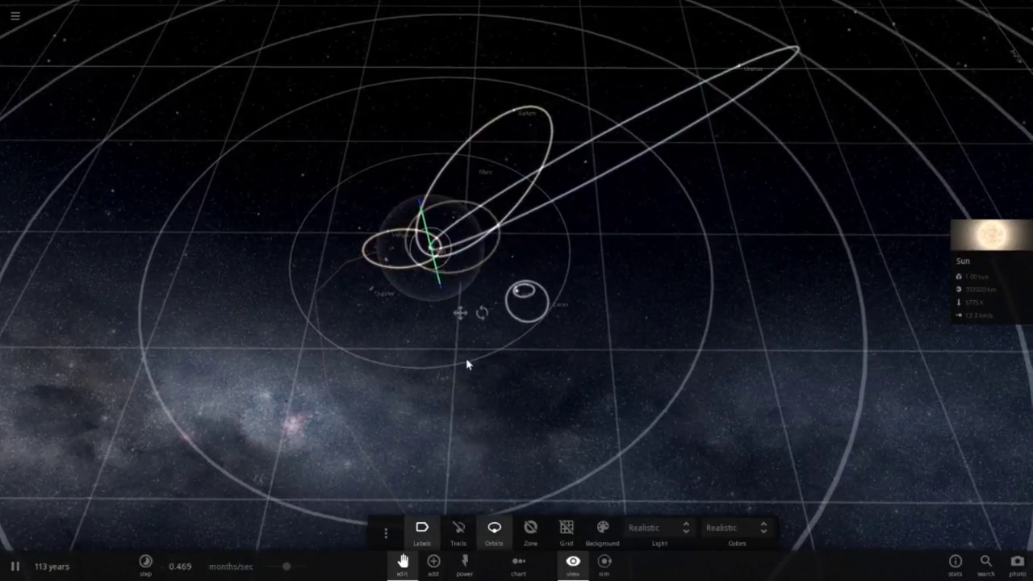
# View the distorted planet orbits around both Suns from a steeper angle, closing in on the original Sun.
pyautogui.scroll(-2, 557, 336)
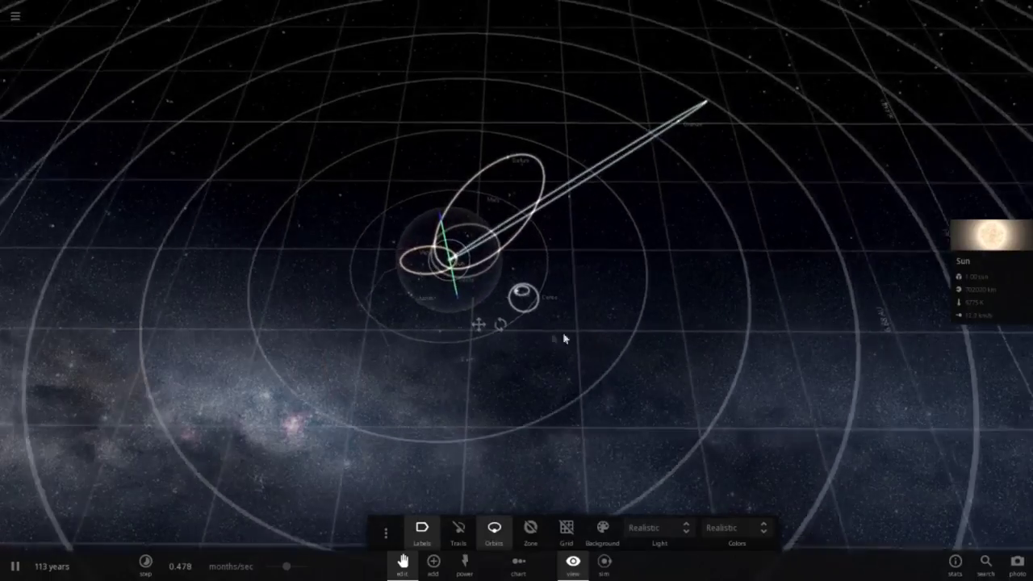
pyautogui.moveTo(595, 343); pyautogui.dragTo(595, 374)
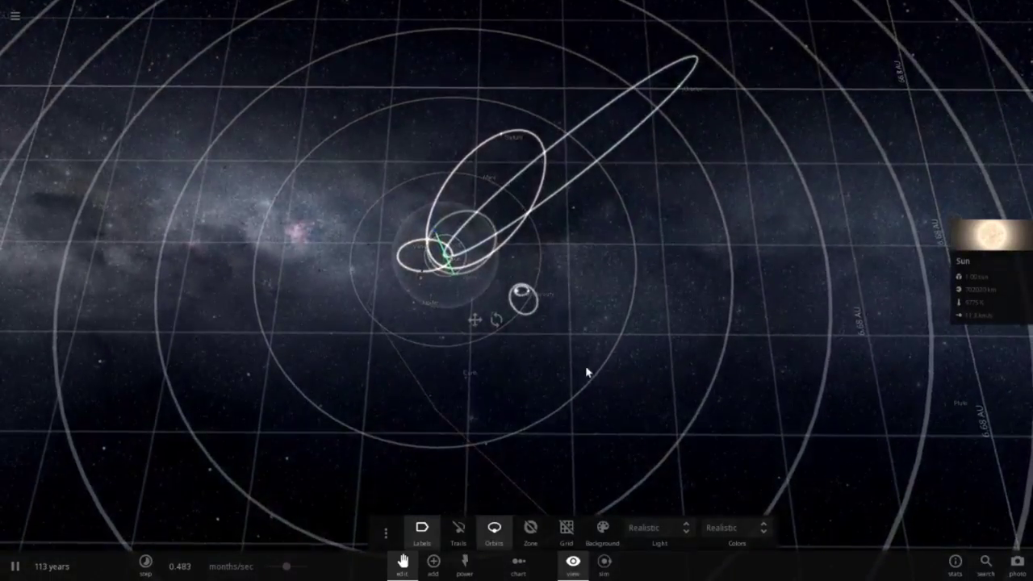
pyautogui.moveTo(716, 282); pyautogui.dragTo(703, 330)
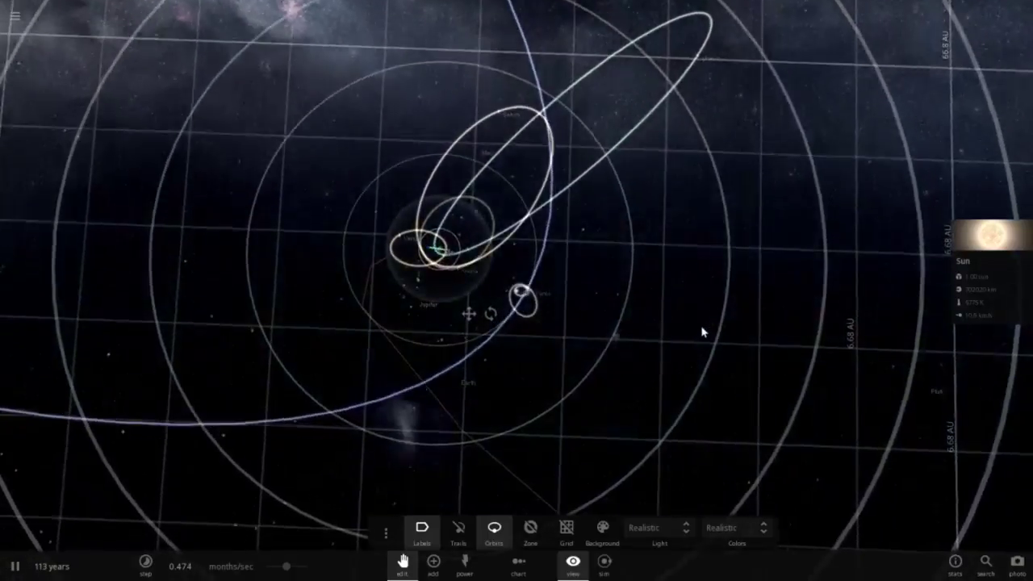
pyautogui.scroll(4, 695, 326)
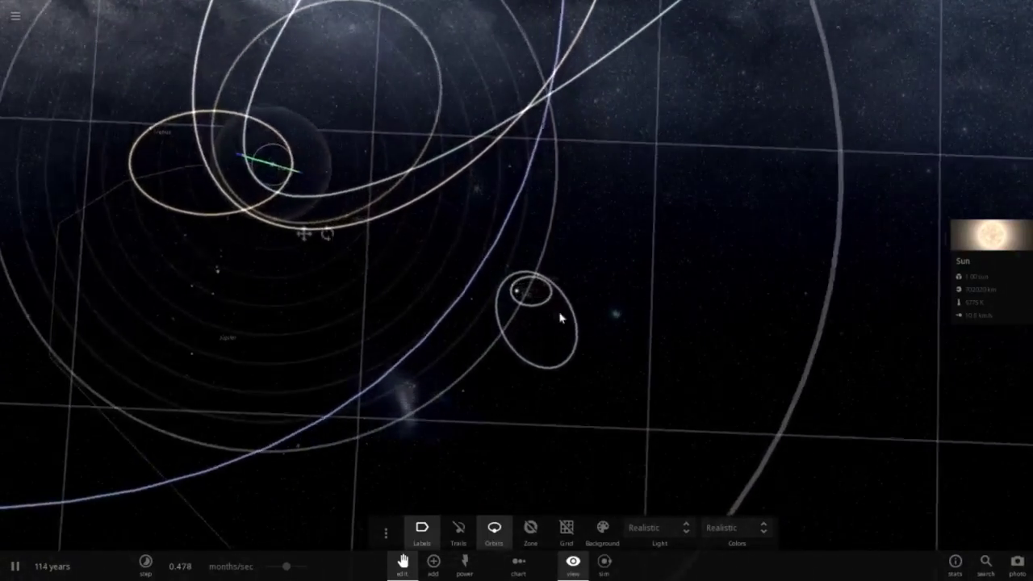
# Select the original Sun, Mercury and Ceres in turn and inspect the small orbits around that Sun.
pyautogui.click(522, 296)
pyautogui.scroll(4, 606, 309)
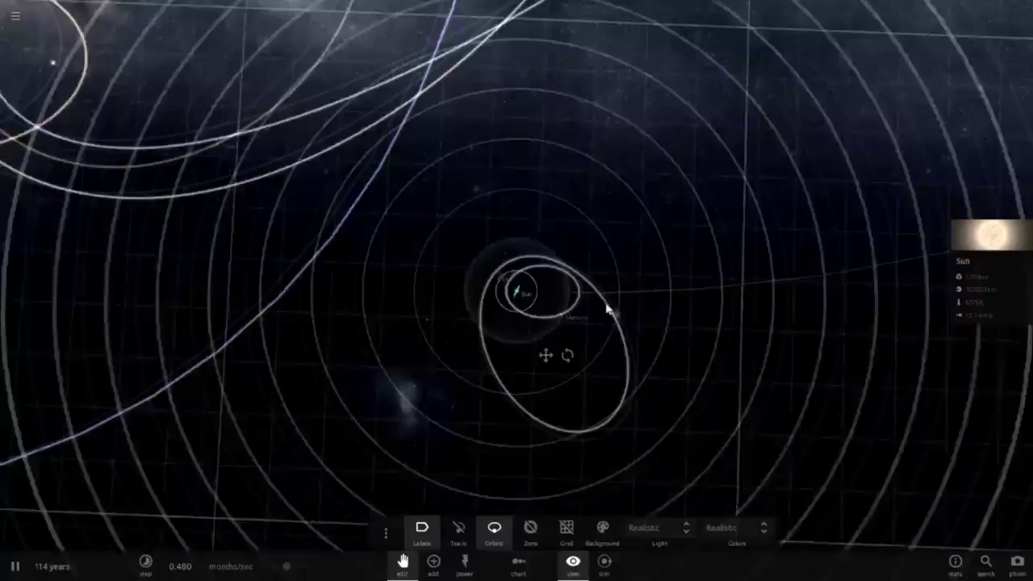
pyautogui.click(630, 309)
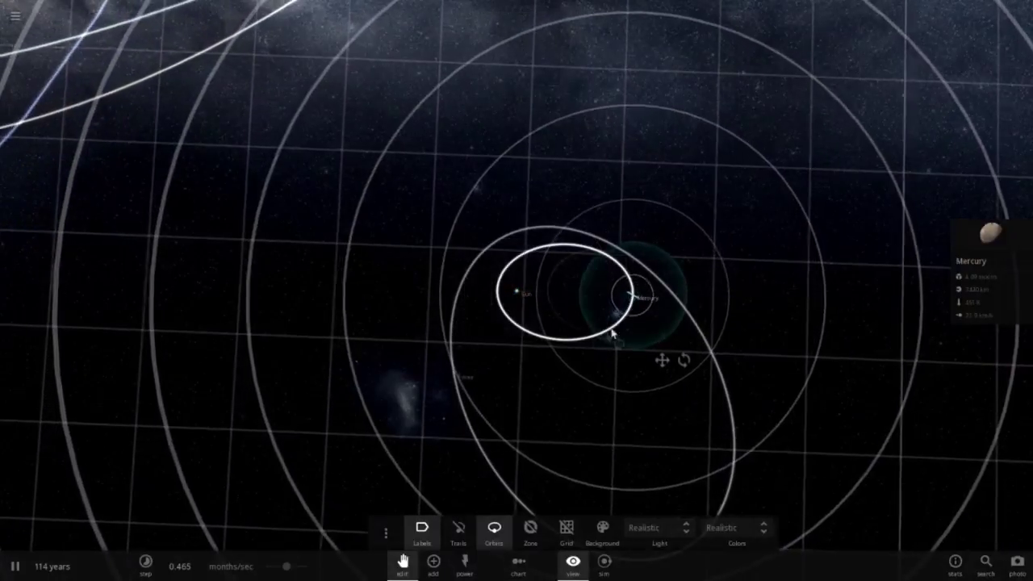
pyautogui.click(475, 413)
pyautogui.scroll(-4, 557, 367)
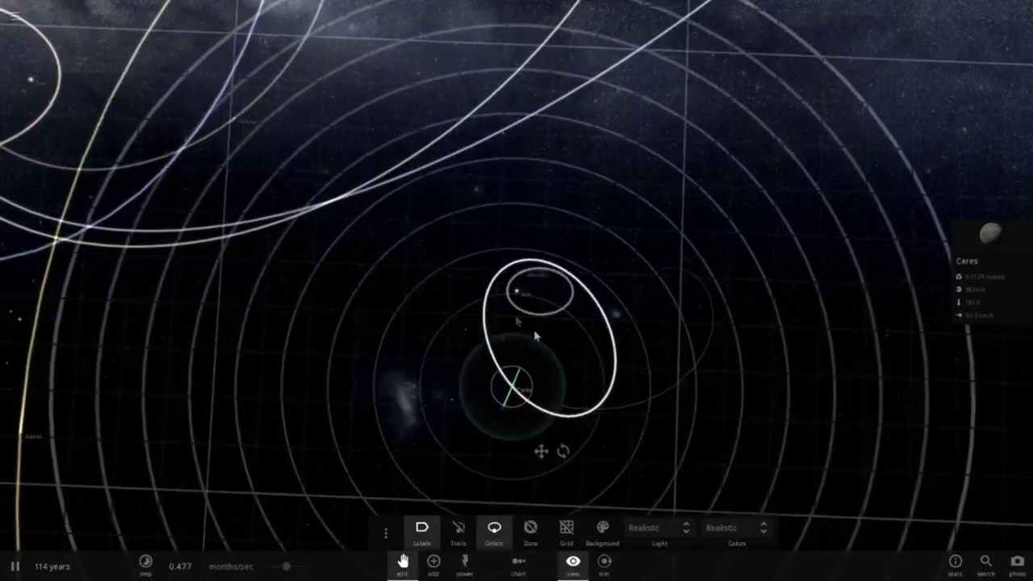
pyautogui.scroll(-4, 484, 314)
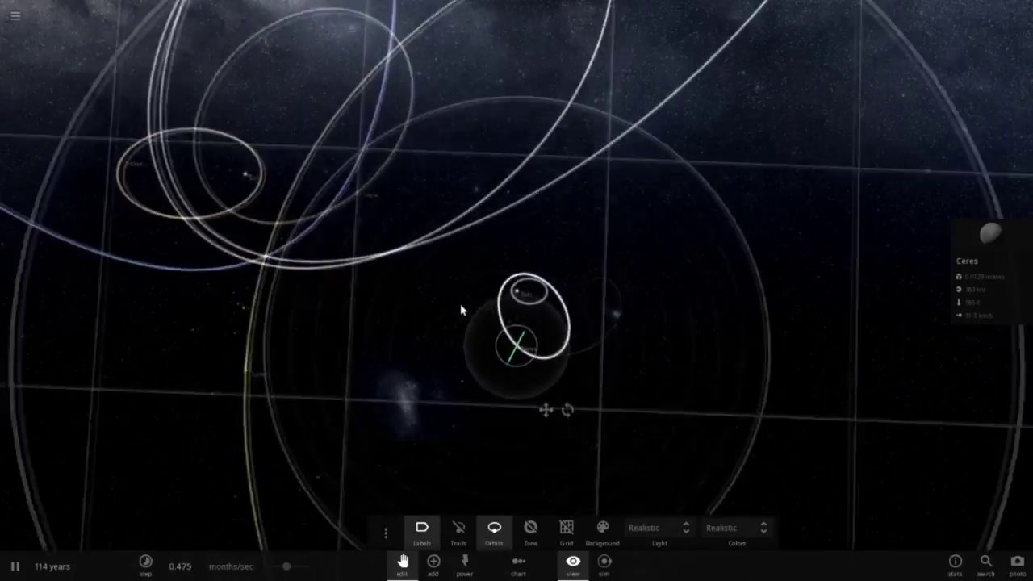
# Reselect the original Sun and show its motion properties.
pyautogui.click(267, 189)
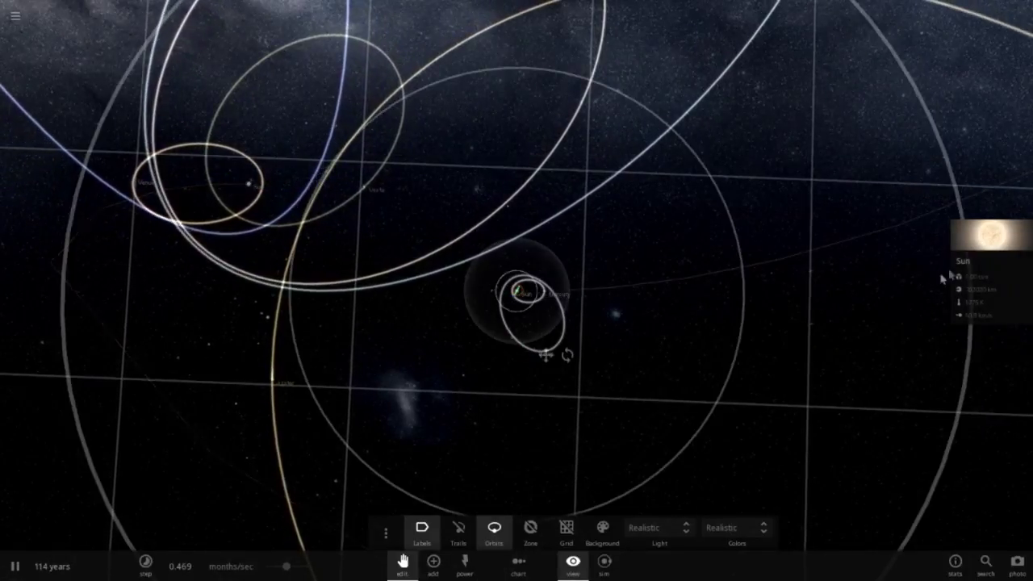
pyautogui.click(989, 238)
pyautogui.click(856, 169)
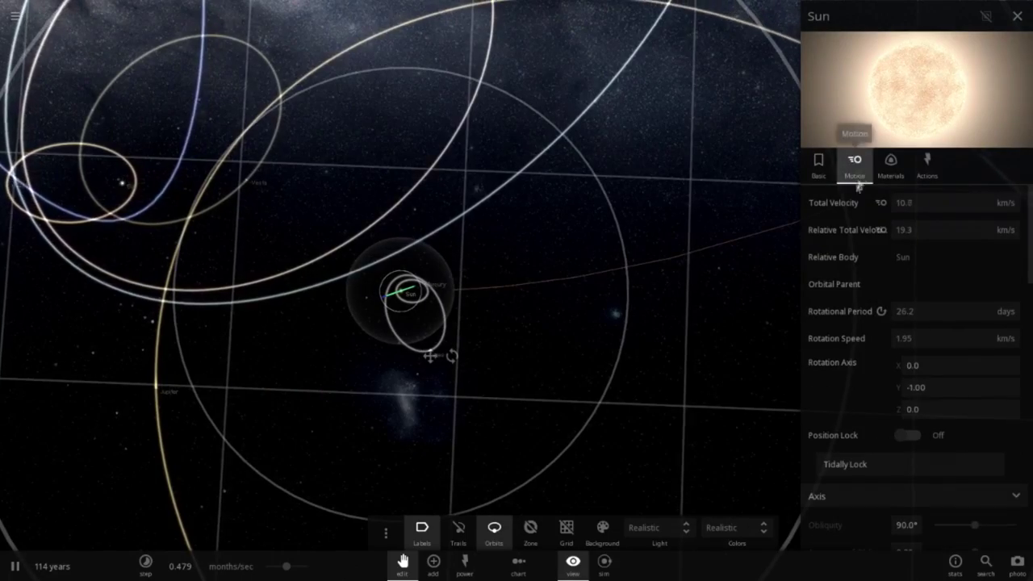
pyautogui.scroll(-3, 387, 300)
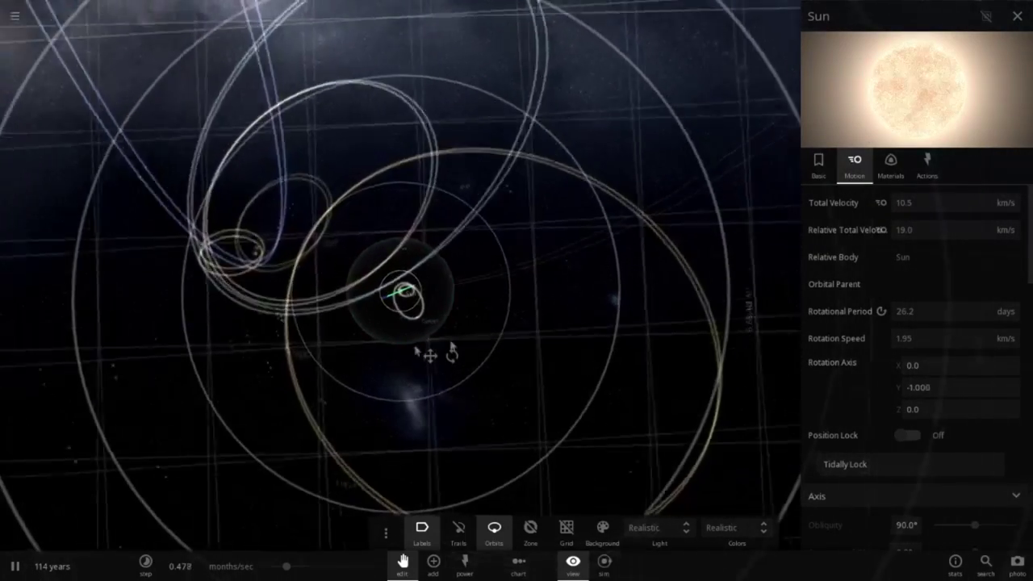
# Compare the orbits around the two Suns from several angles, both close up and at a distance.
pyautogui.moveTo(414, 351); pyautogui.dragTo(454, 339)
pyautogui.scroll(3, 453, 338)
pyautogui.scroll(3, 441, 334)
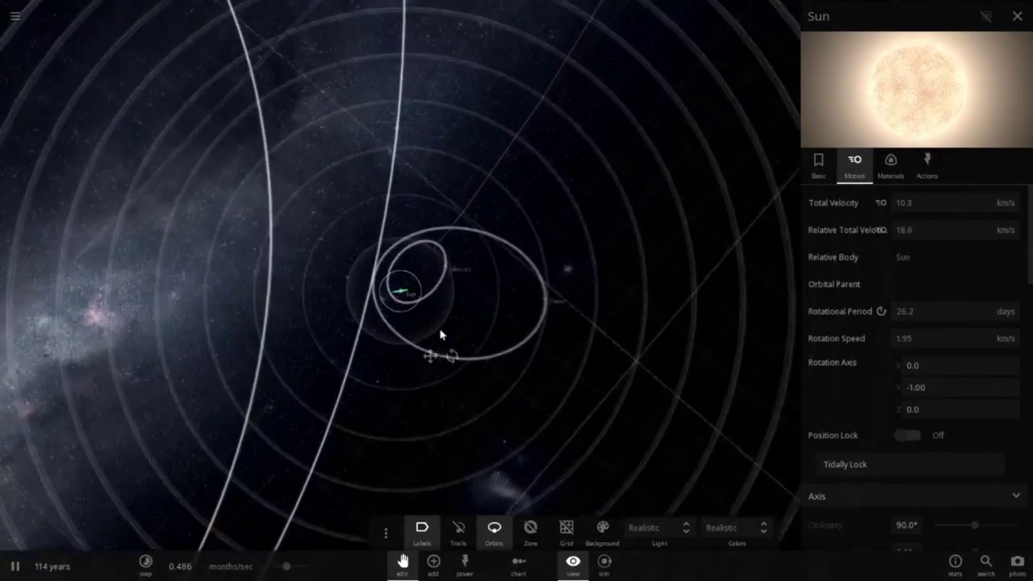
pyautogui.scroll(-4, 439, 334)
pyautogui.scroll(-3, 440, 334)
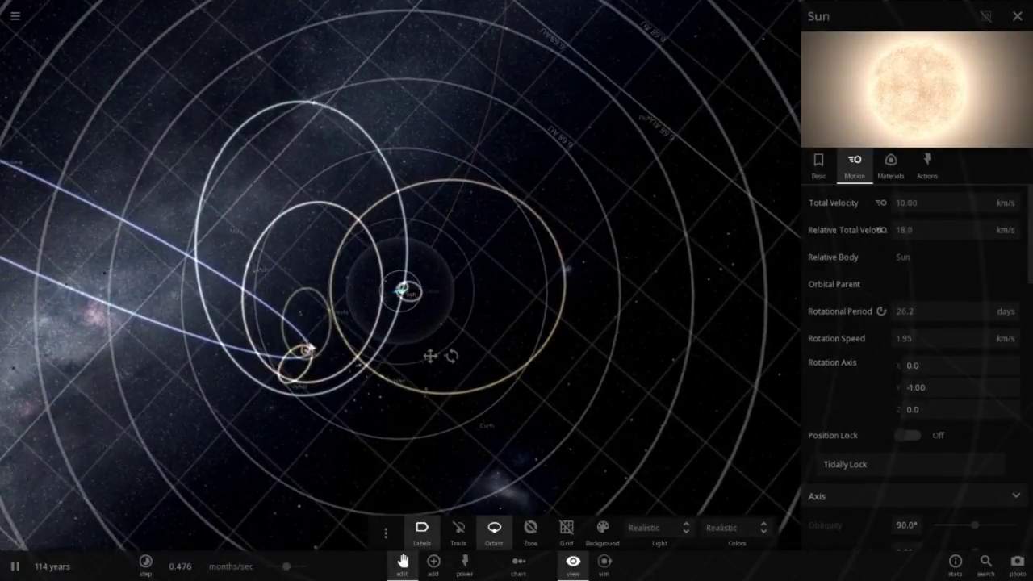
pyautogui.moveTo(308, 348); pyautogui.dragTo(361, 331)
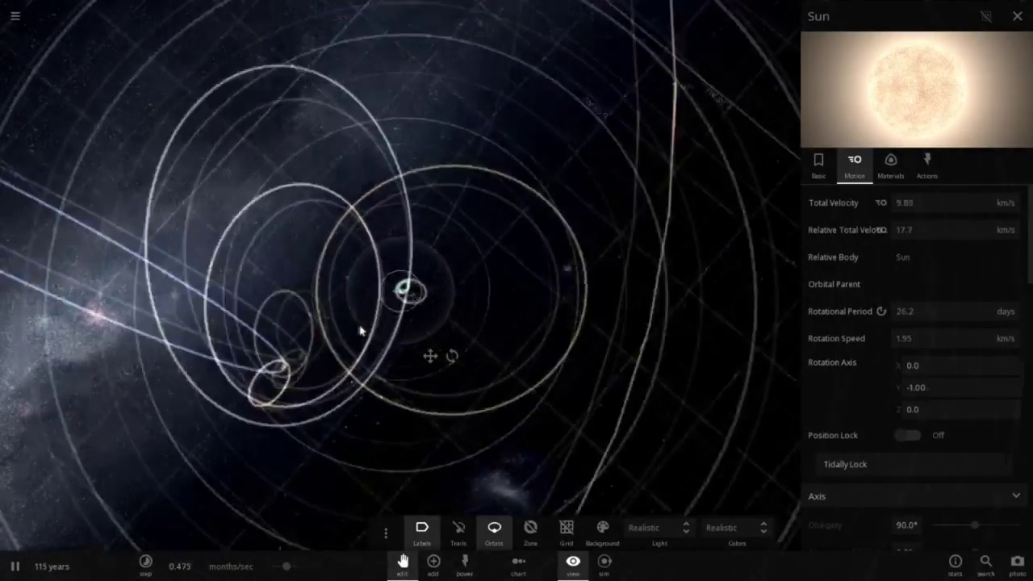
pyautogui.scroll(5, 366, 331)
pyautogui.scroll(-4, 366, 332)
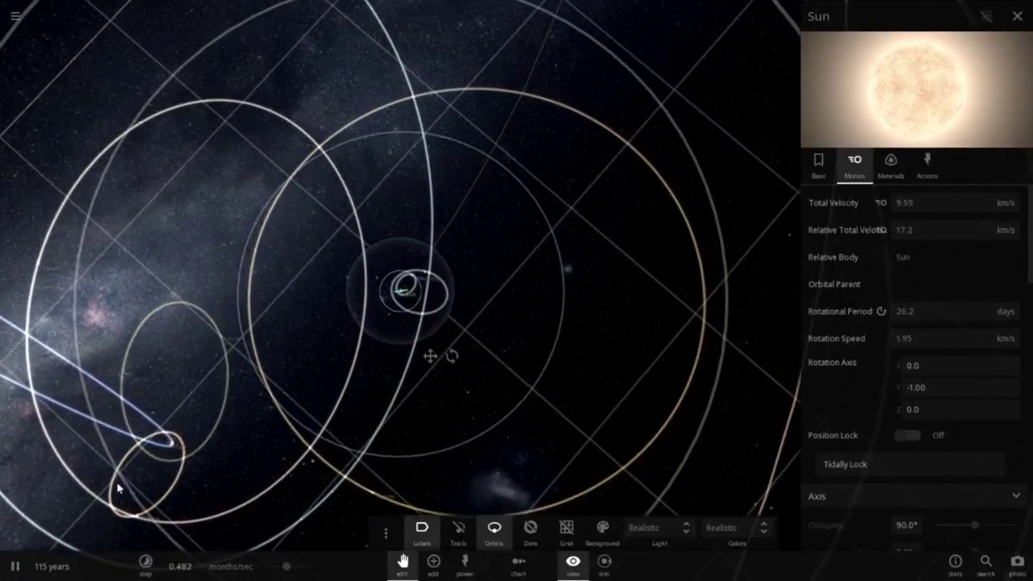
# Select Venus, Jupiter and Neptune in turn to inspect each planet's motion data and orbit.
pyautogui.click(134, 521)
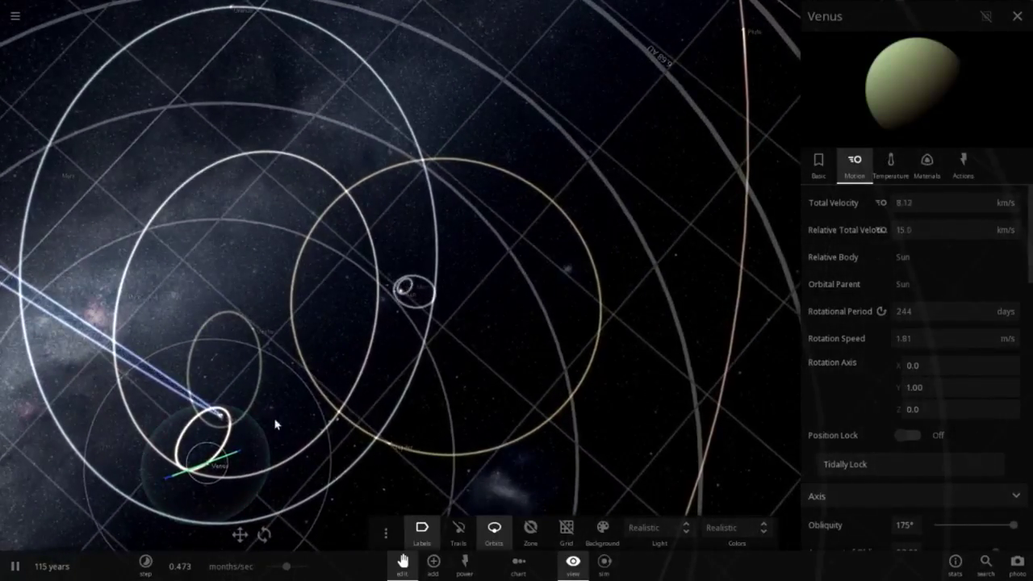
pyautogui.scroll(-6, 292, 413)
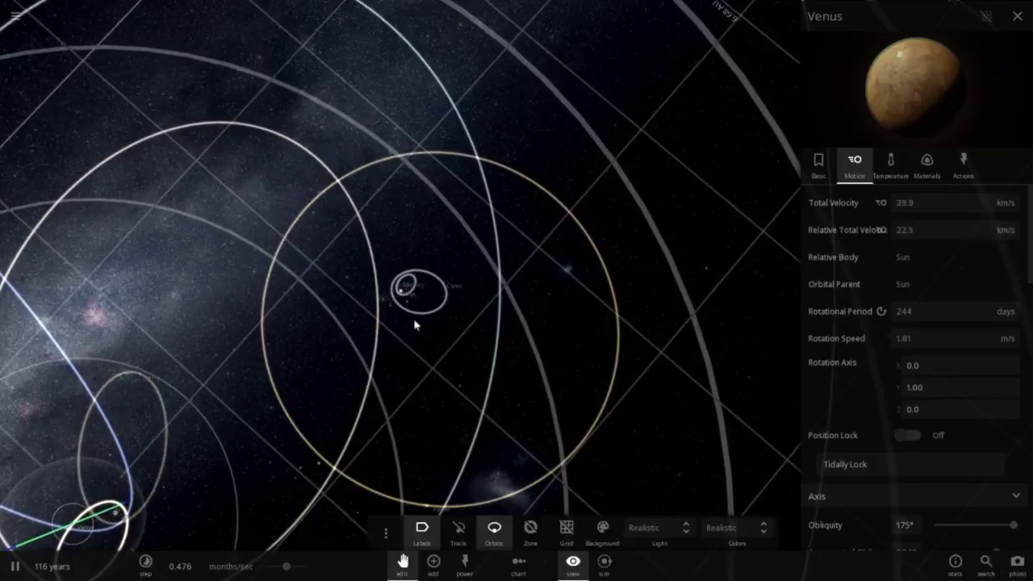
pyautogui.click(429, 506)
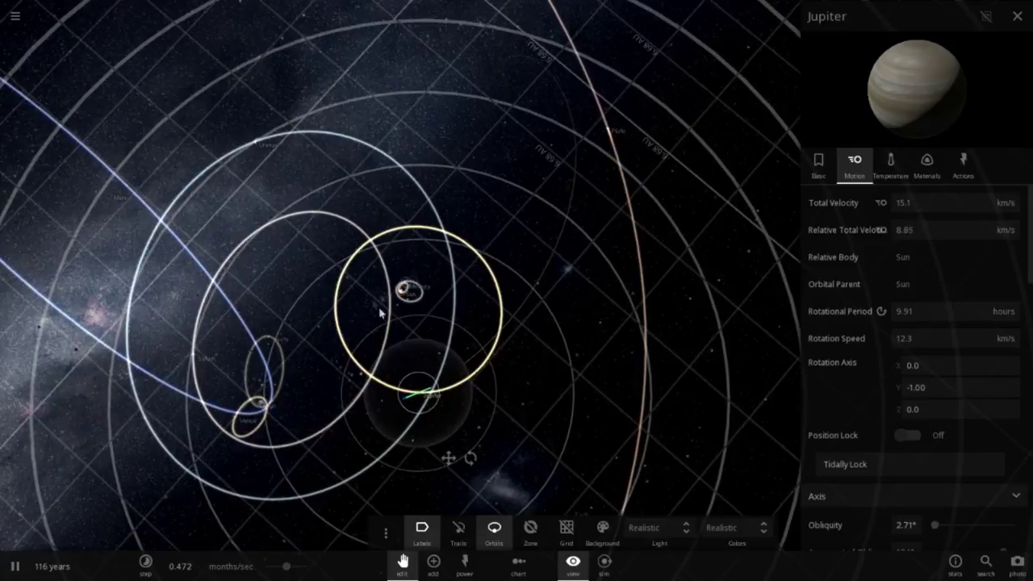
pyautogui.moveTo(311, 414); pyautogui.dragTo(302, 301)
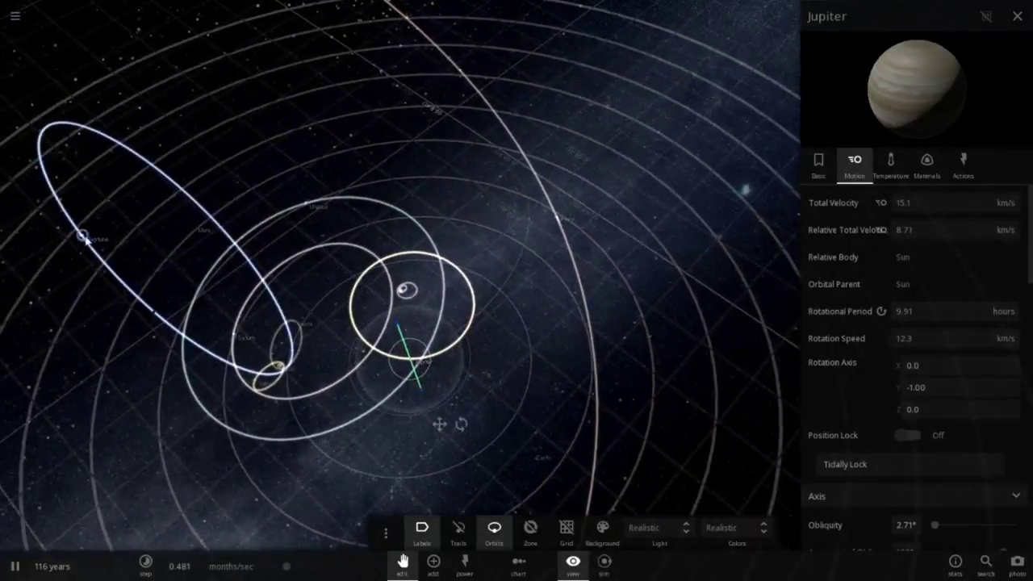
pyautogui.click(84, 237)
pyautogui.scroll(2, 333, 346)
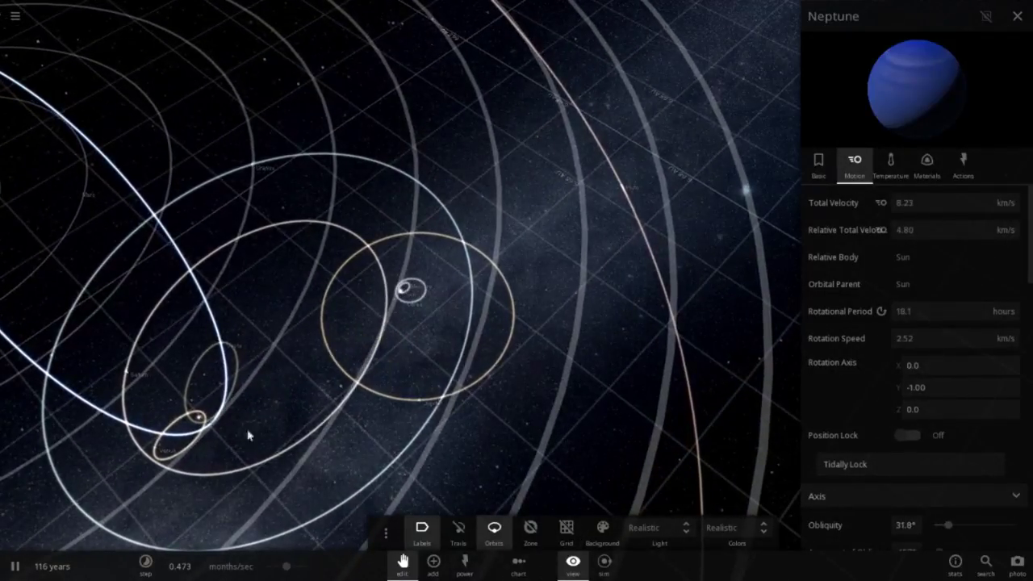
# Center the view on the second Sun and examine the orbits around it from close range out to Pluto's orbit.
pyautogui.doubleClick(199, 420)
pyautogui.scroll(4, 583, 363)
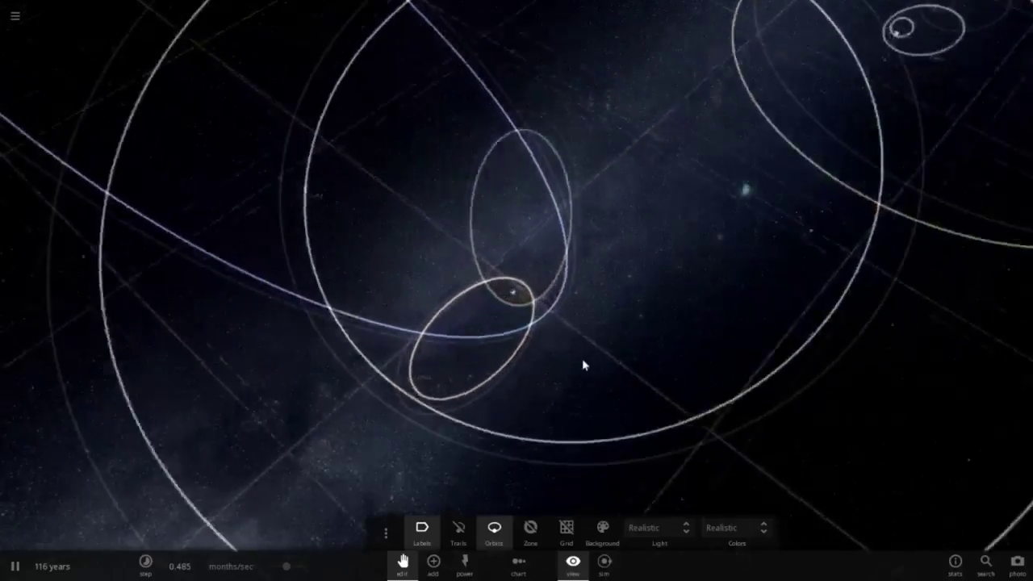
pyautogui.scroll(4, 582, 363)
pyautogui.scroll(-3, 582, 363)
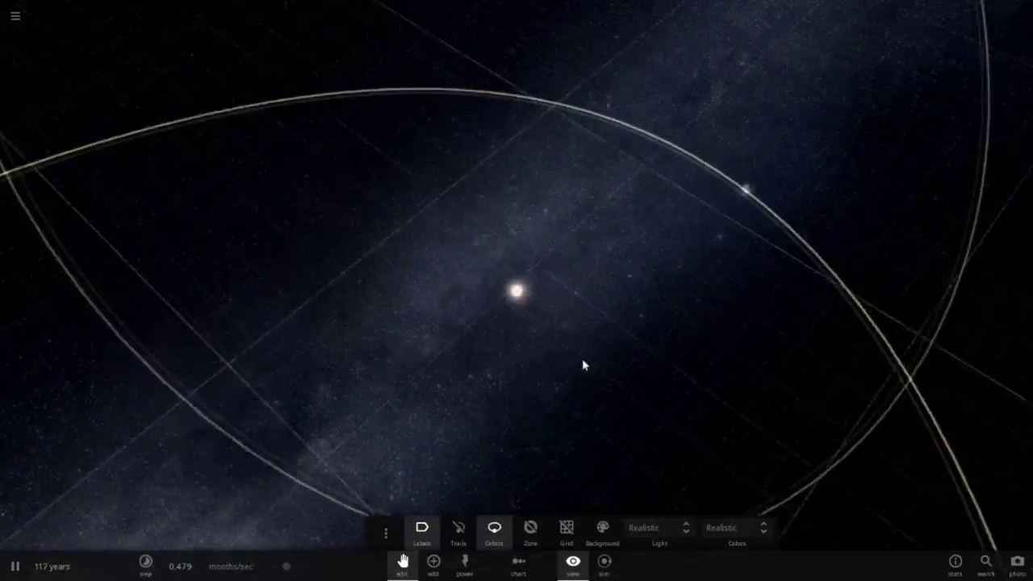
pyautogui.scroll(-3, 583, 359)
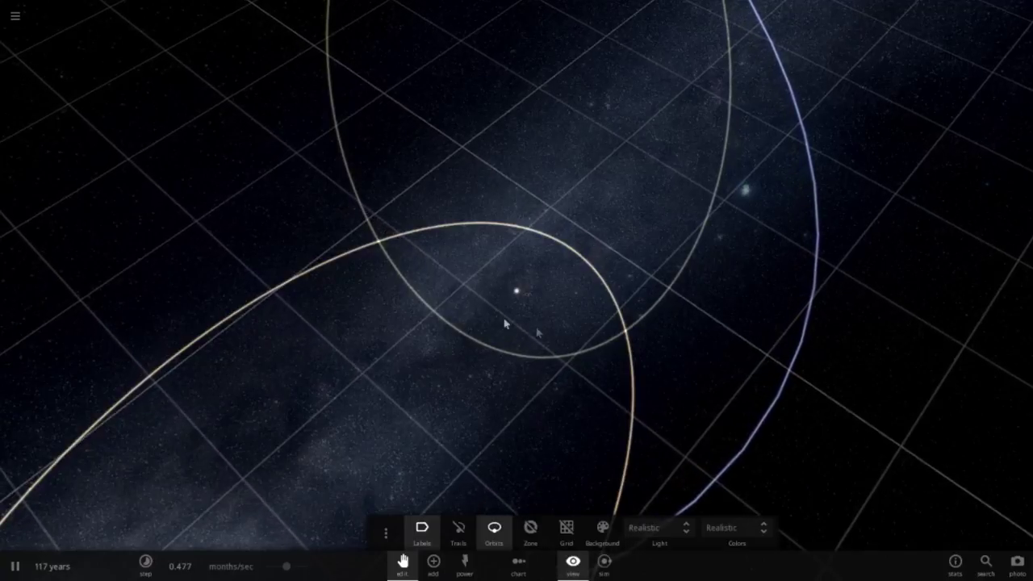
pyautogui.scroll(-3, 563, 311)
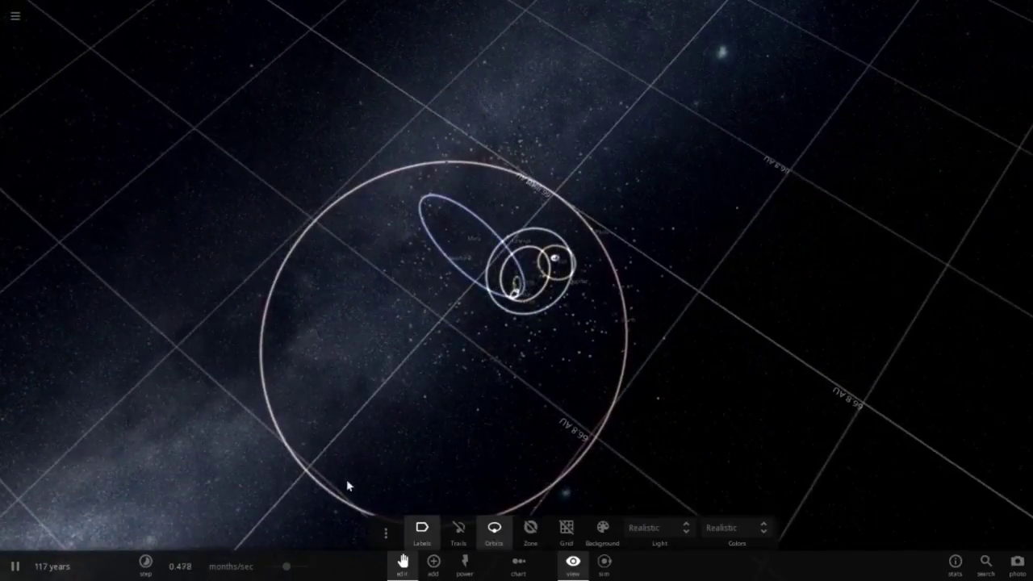
# Select Pluto and examine its orbit together with the overlapping planet orbits around the second Sun.
pyautogui.scroll(3, 349, 476)
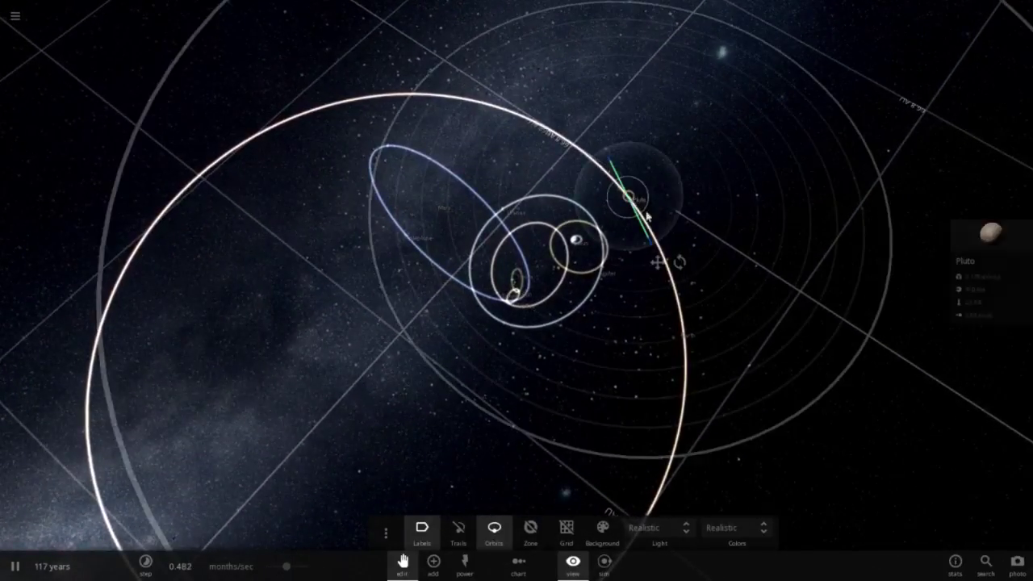
pyautogui.scroll(5, 717, 323)
pyautogui.moveTo(648, 364); pyautogui.dragTo(713, 323)
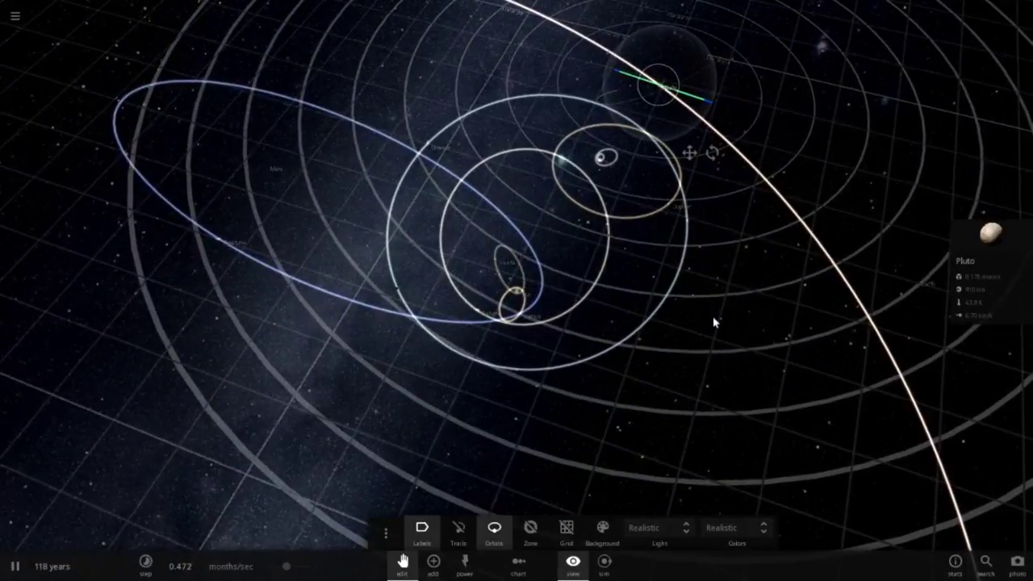
pyautogui.scroll(6, 713, 319)
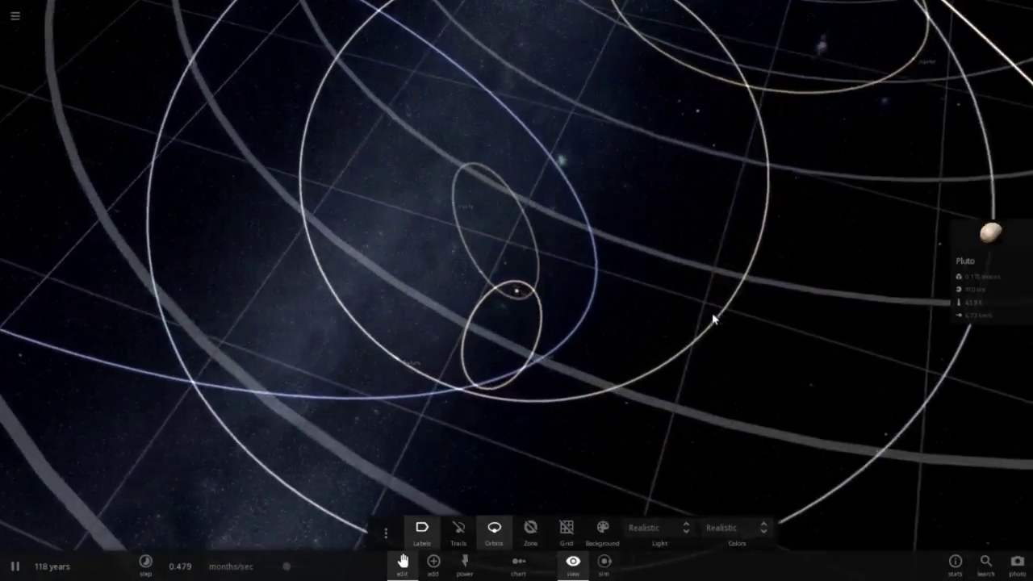
pyautogui.scroll(5, 712, 319)
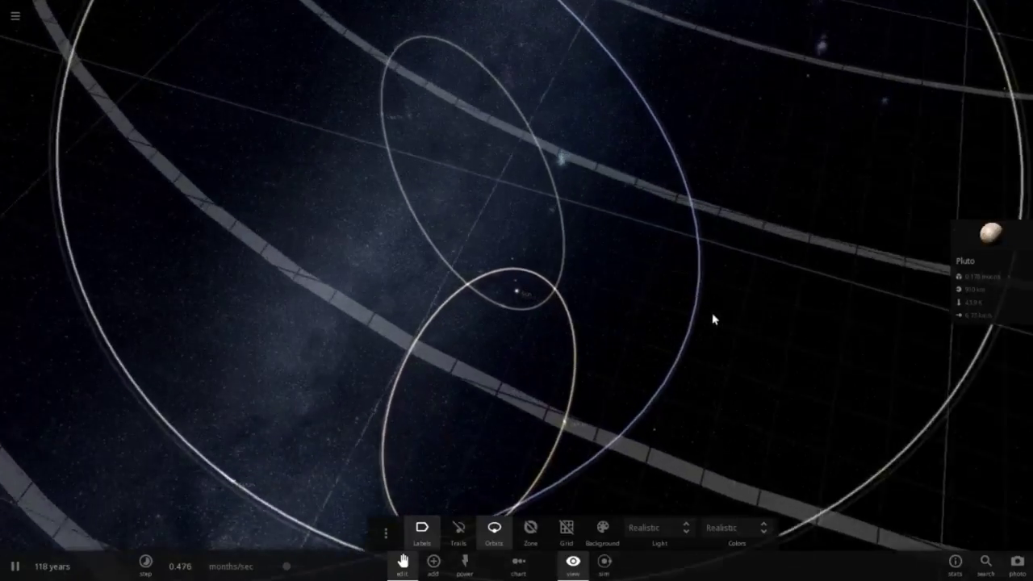
pyautogui.scroll(-5, 713, 320)
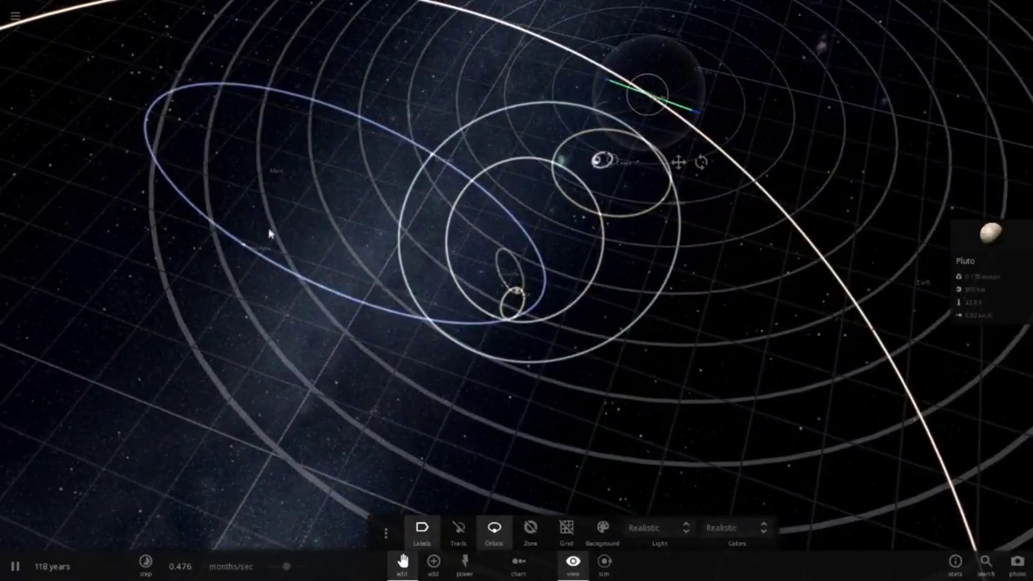
# Center the view on Neptune and on the original Sun to check the orbits around each.
pyautogui.doubleClick(242, 248)
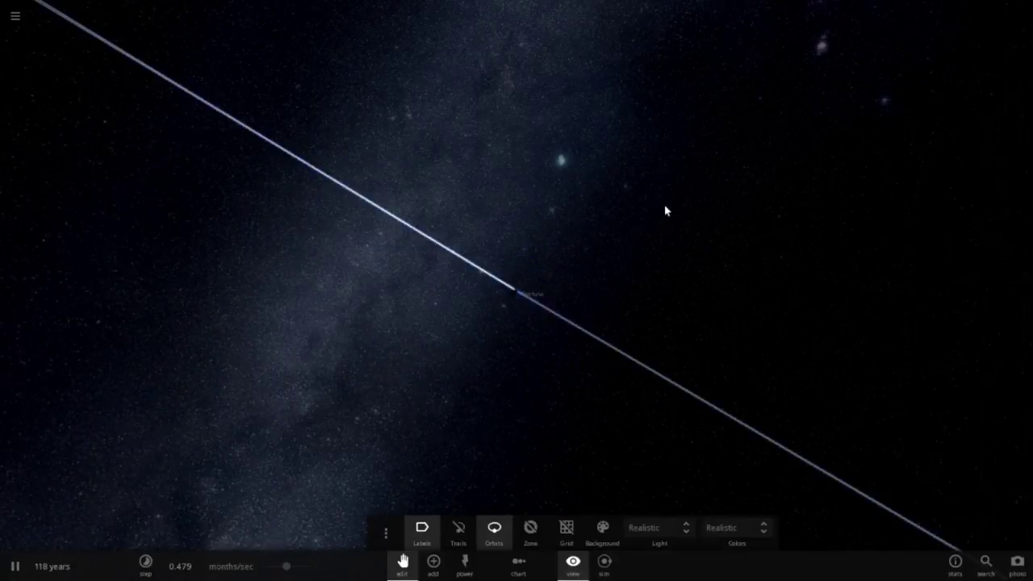
pyautogui.scroll(-10, 662, 219)
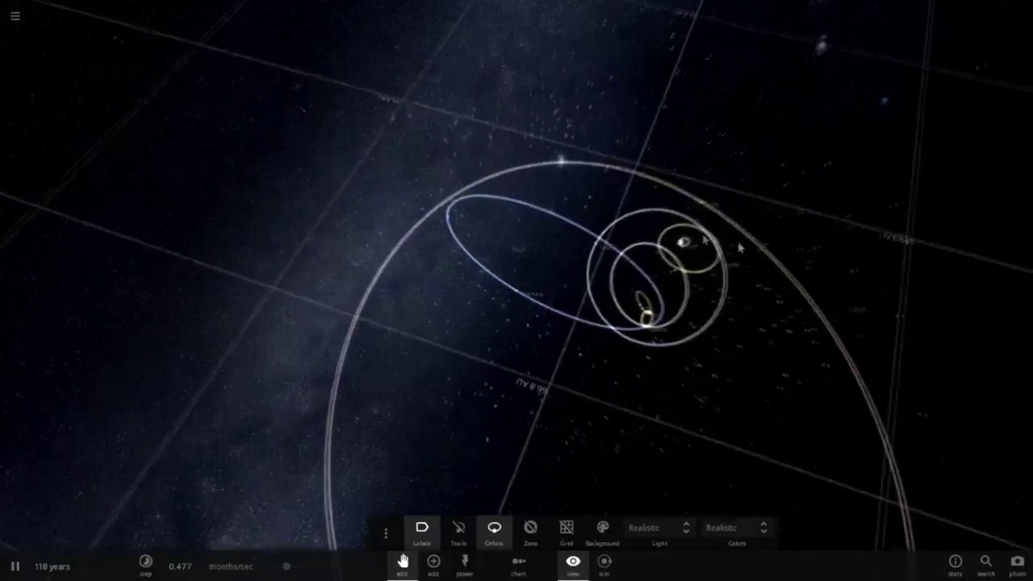
pyautogui.doubleClick(675, 245)
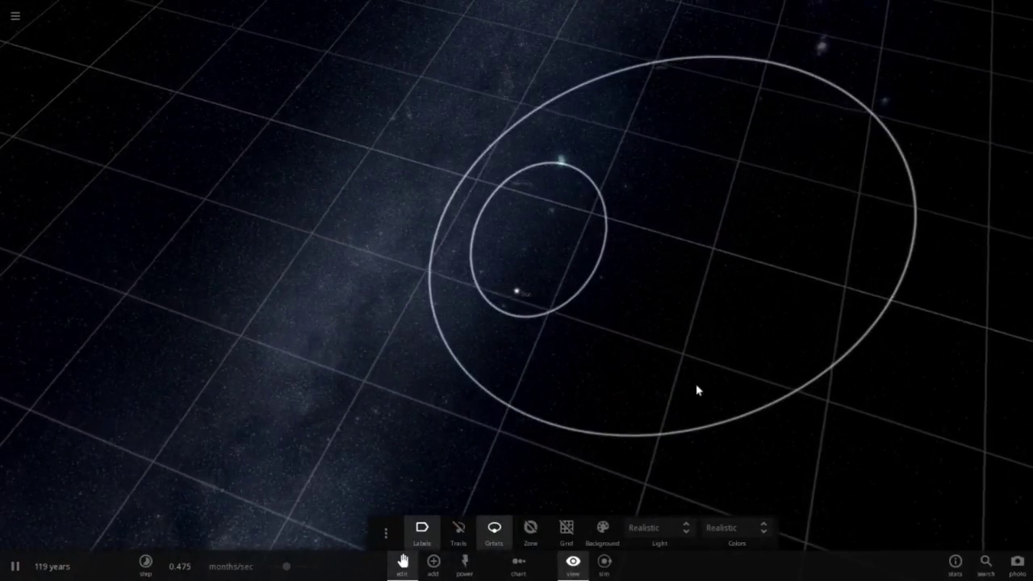
# Examine the planet orbits around both Suns from a wider range, out to Pluto's orbit.
pyautogui.scroll(-10, 697, 387)
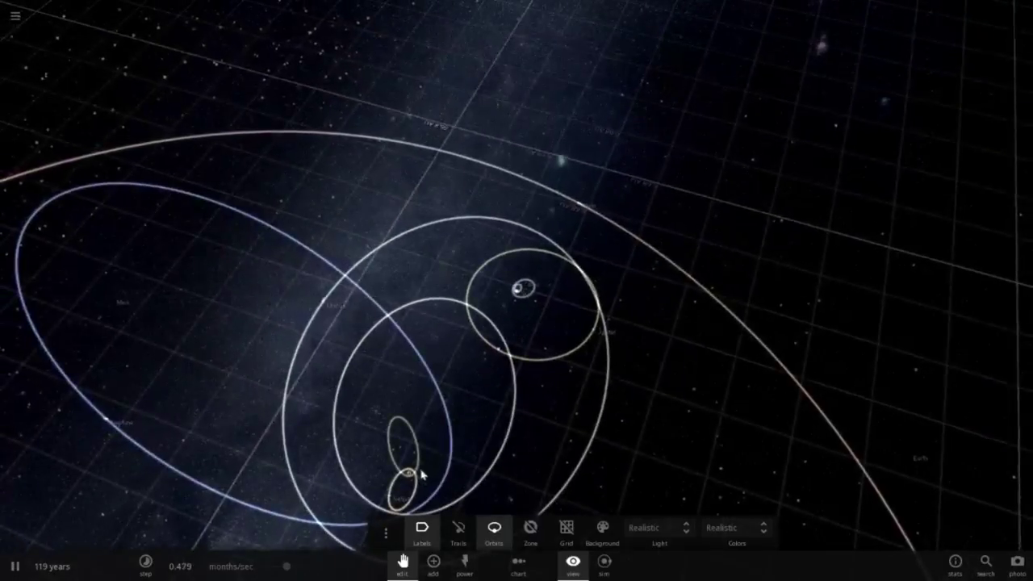
pyautogui.moveTo(696, 365); pyautogui.dragTo(620, 408)
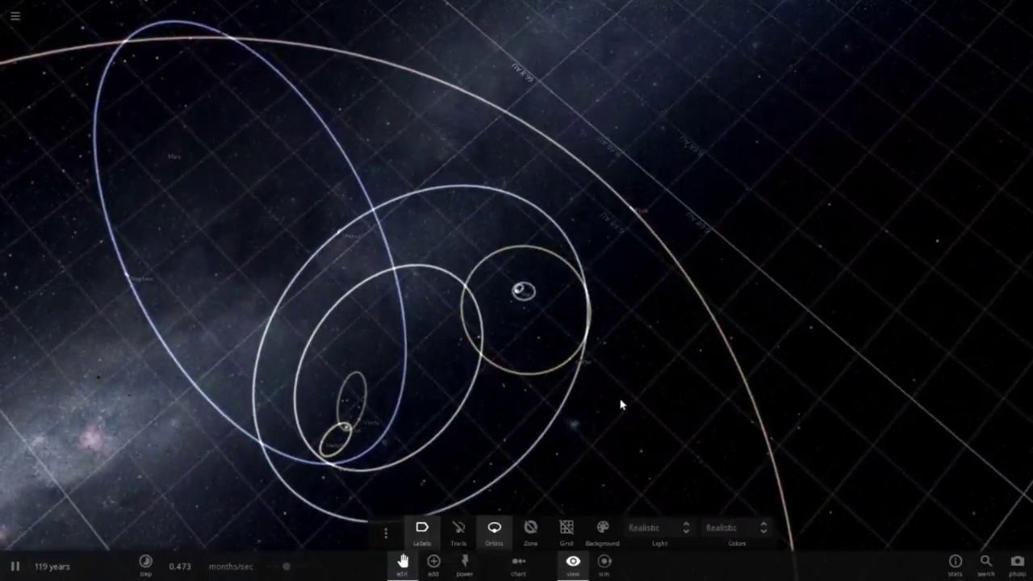
pyautogui.scroll(-4, 620, 401)
pyautogui.scroll(2, 620, 401)
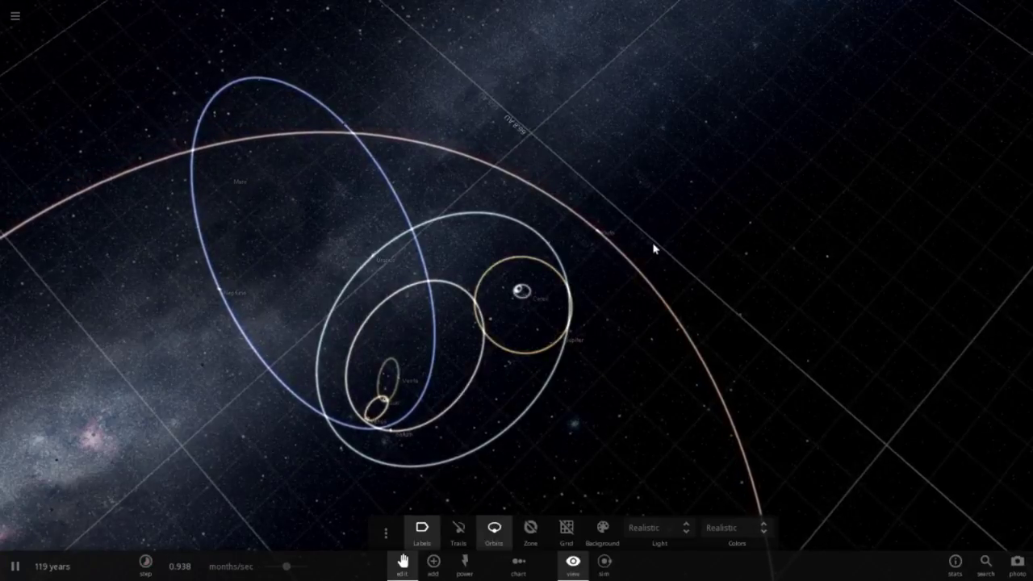
pyautogui.scroll(-3, 733, 307)
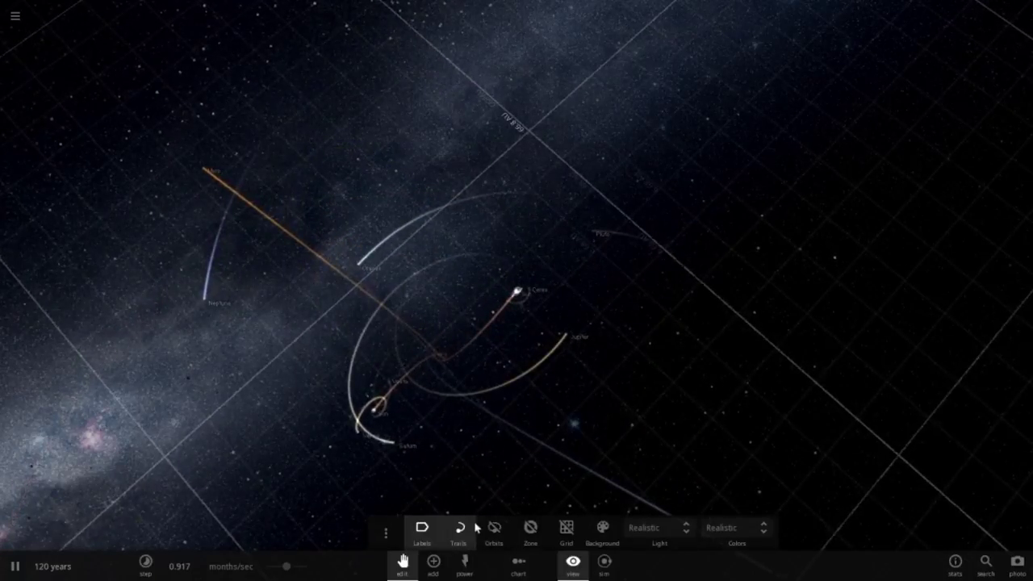
# Select the Sun that Saturn circles and inspect its basic properties, orbital elements and motion data.
pyautogui.click(374, 412)
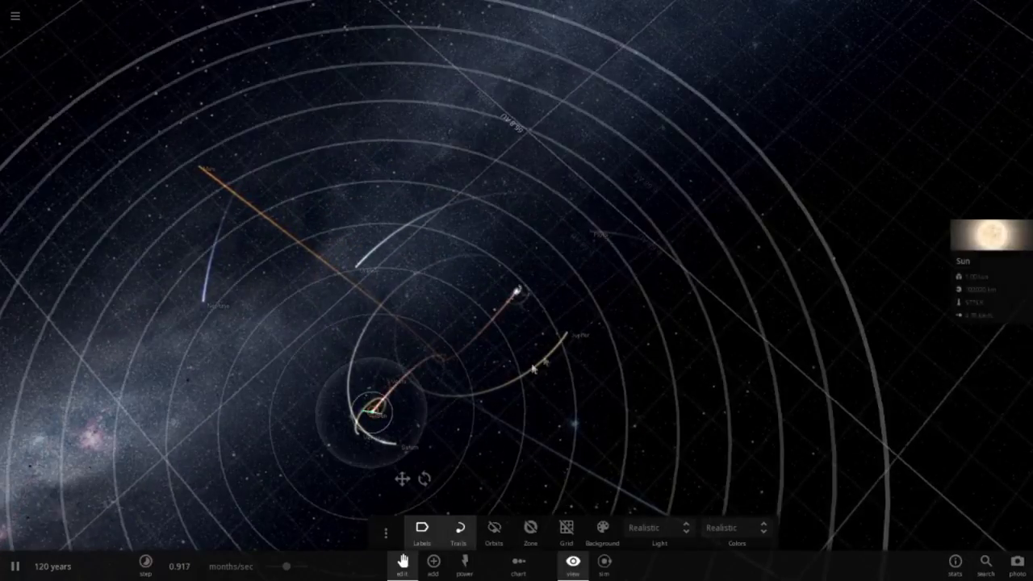
pyautogui.click(1021, 241)
pyautogui.scroll(-3, 947, 278)
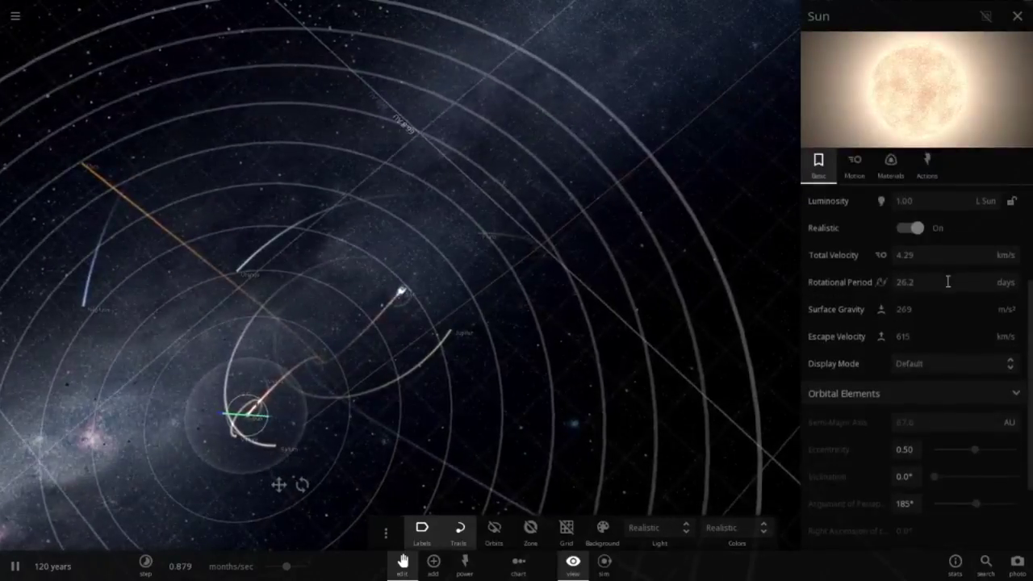
pyautogui.scroll(-2, 940, 259)
pyautogui.click(854, 163)
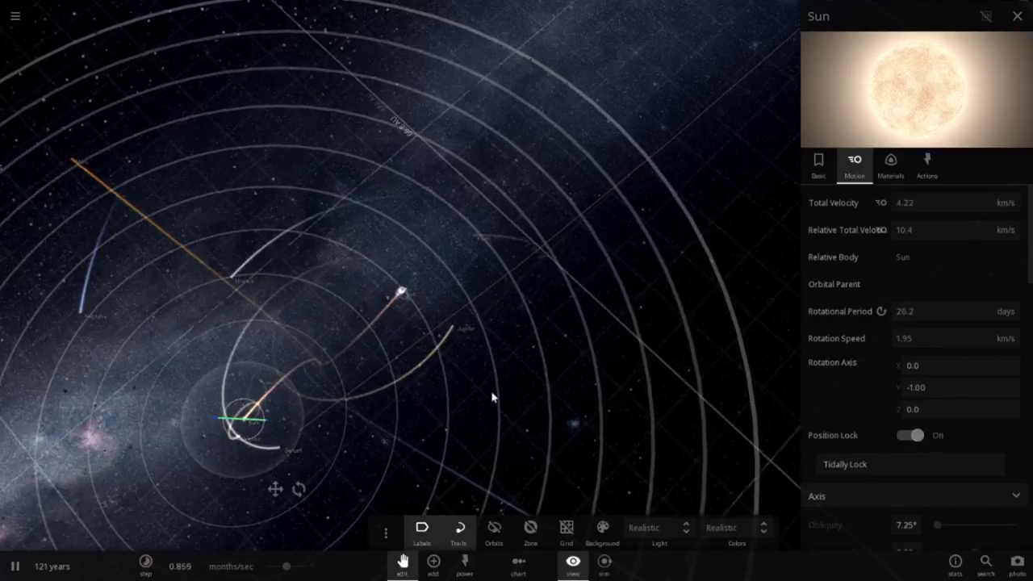
# Turn the orbit display back on and examine the orbits around both Suns from several angles.
pyautogui.click(492, 542)
pyautogui.scroll(4, 458, 362)
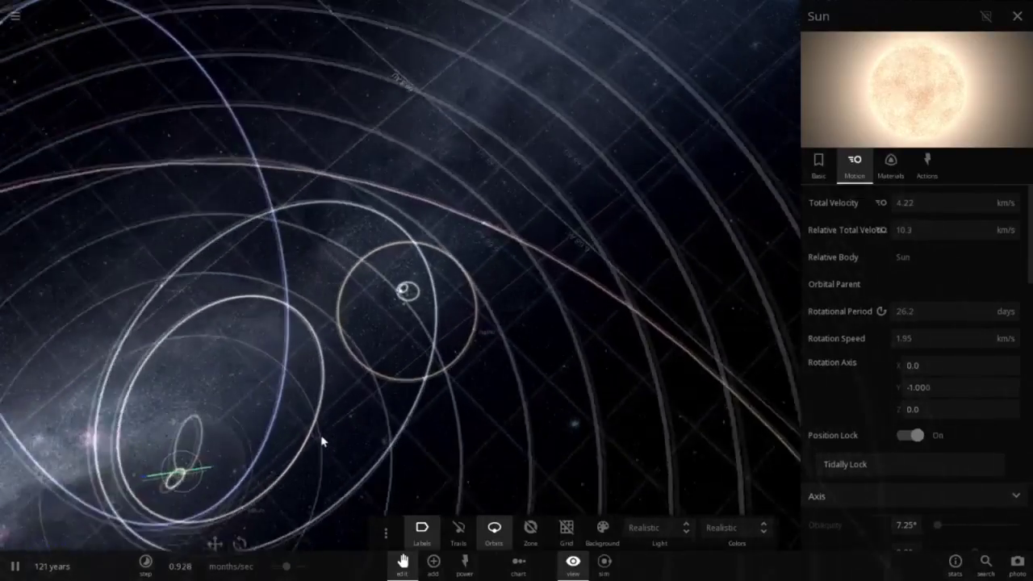
pyautogui.moveTo(300, 470); pyautogui.dragTo(417, 309)
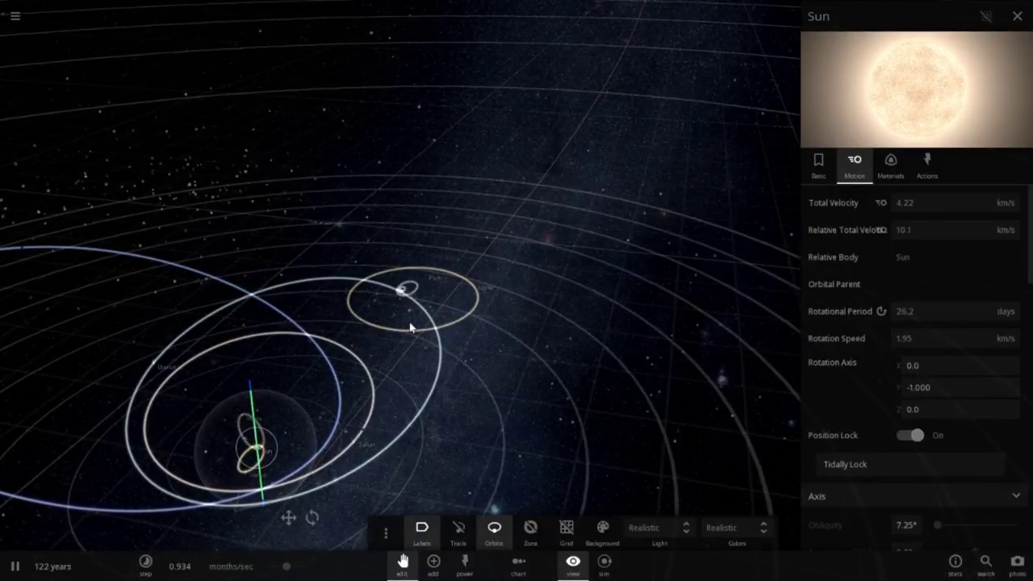
pyautogui.moveTo(412, 391); pyautogui.dragTo(428, 499)
pyautogui.scroll(-3, 482, 353)
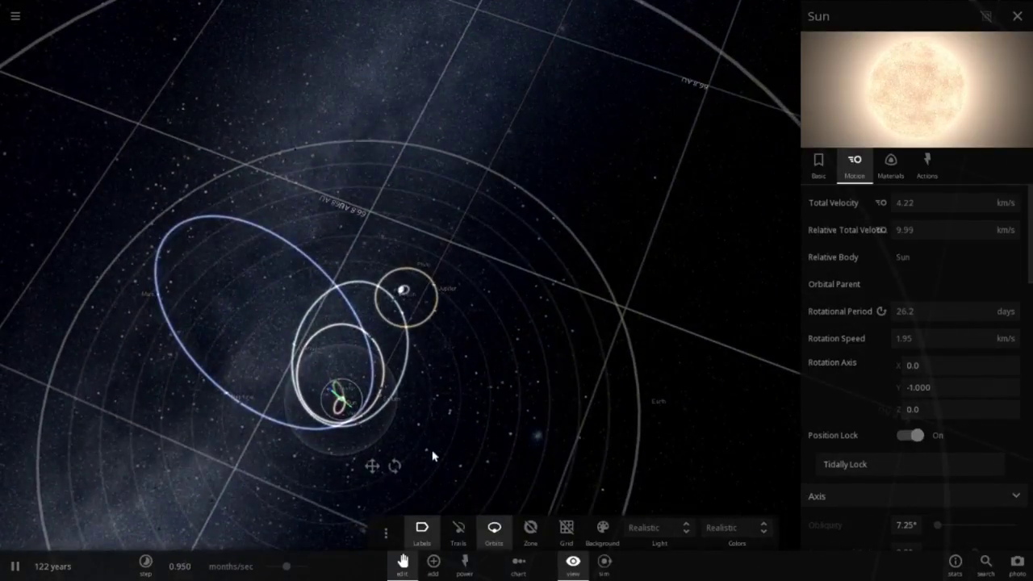
# Select Mars and Earth alternately to compare their motion data and distances from the two Suns.
pyautogui.click(134, 293)
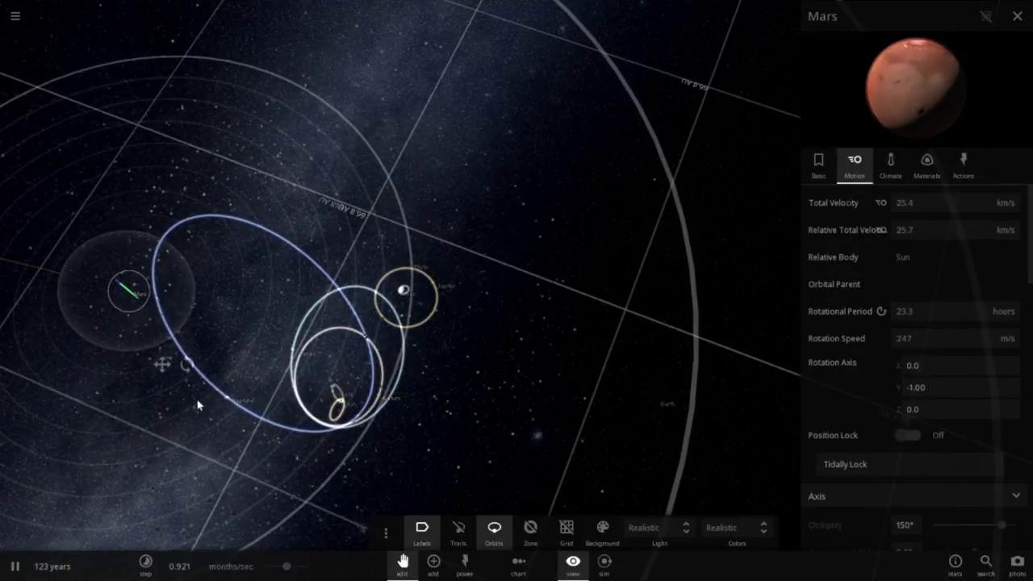
pyautogui.doubleClick(660, 402)
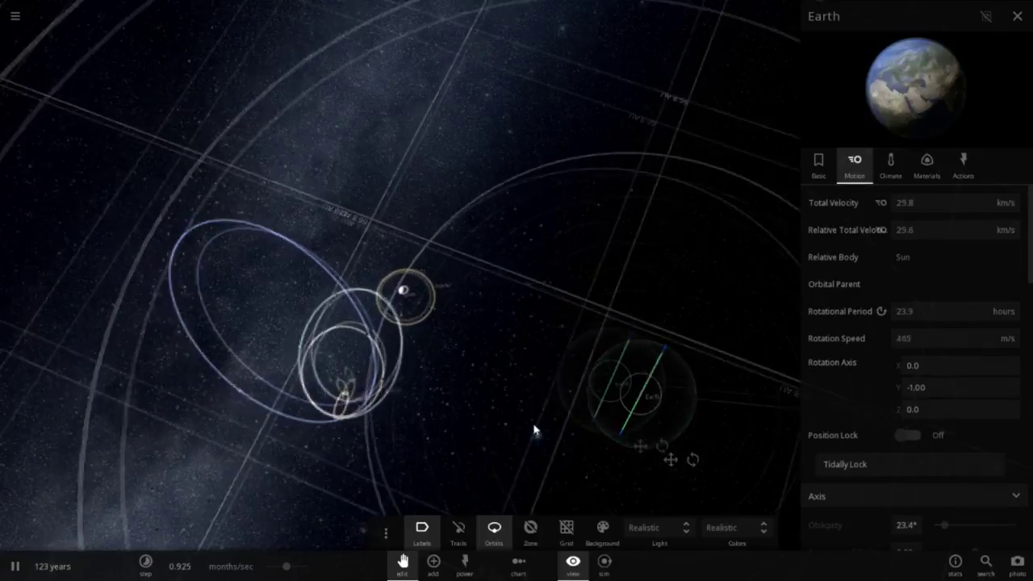
pyautogui.scroll(2, 283, 309)
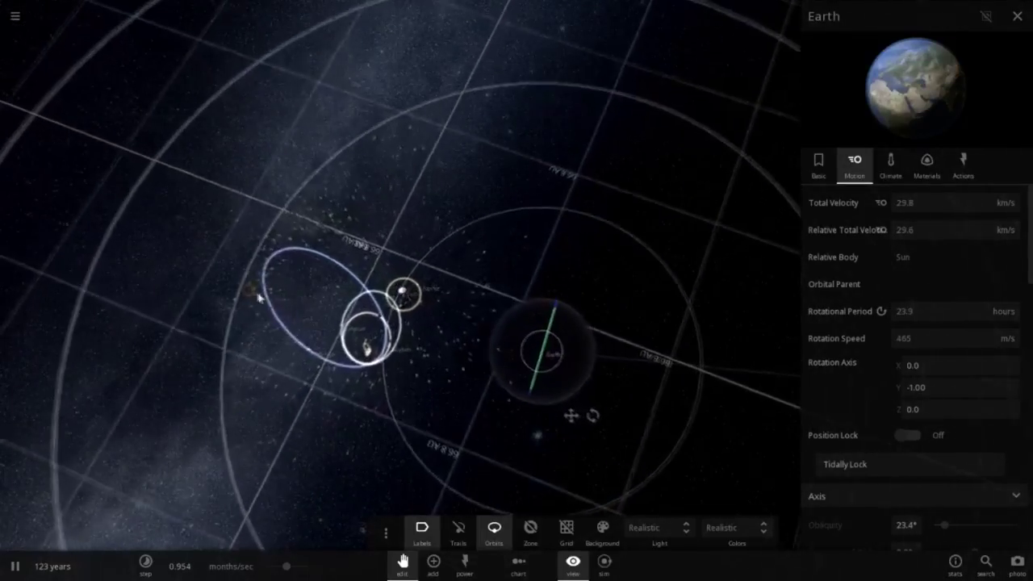
pyautogui.click(240, 292)
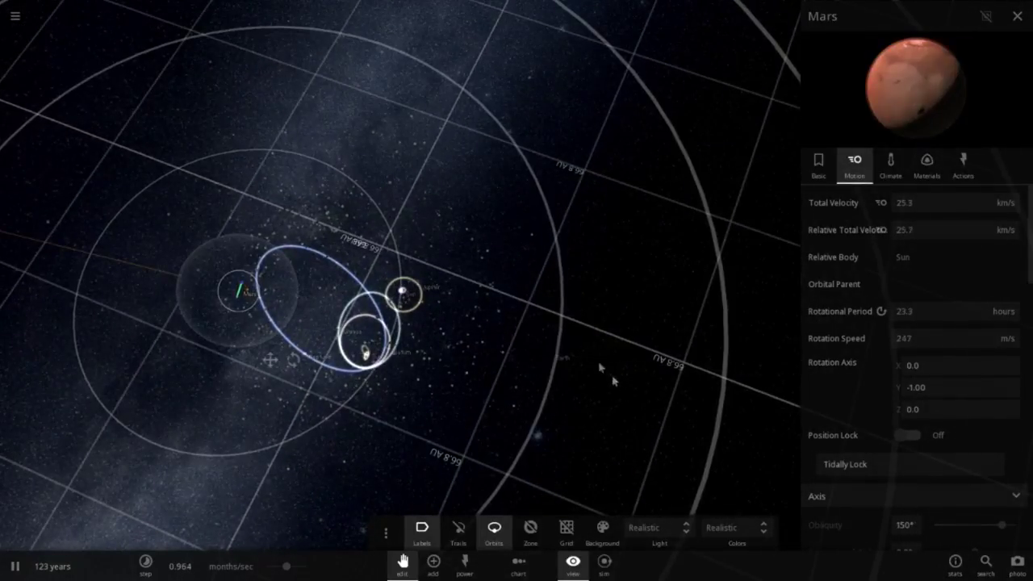
pyautogui.click(554, 356)
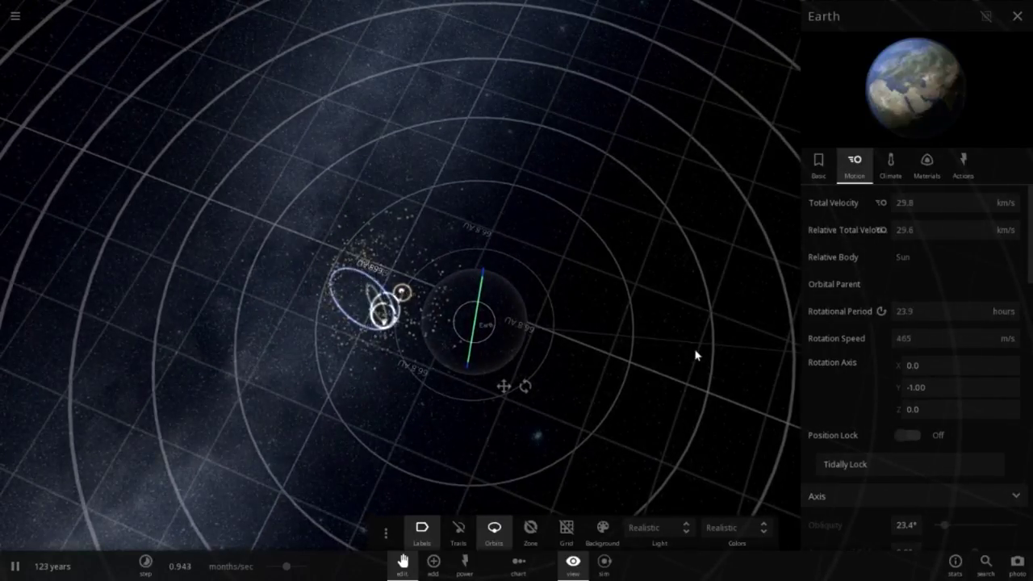
# Select Pluto, Neptune, Vesta and Saturn in turn to inspect each body's motion data and orbit.
pyautogui.scroll(5, 447, 314)
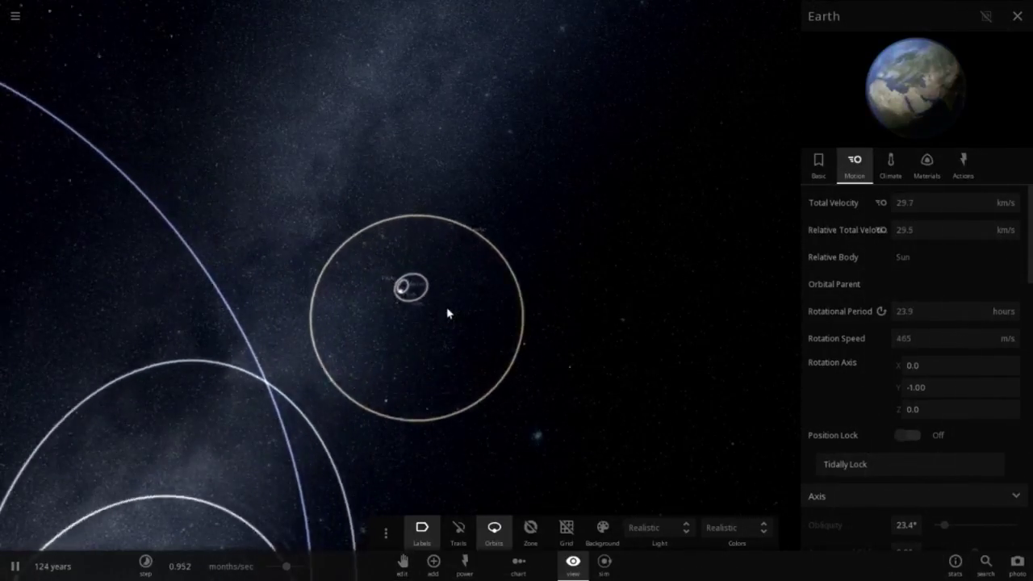
pyautogui.scroll(3, 447, 314)
pyautogui.click(334, 269)
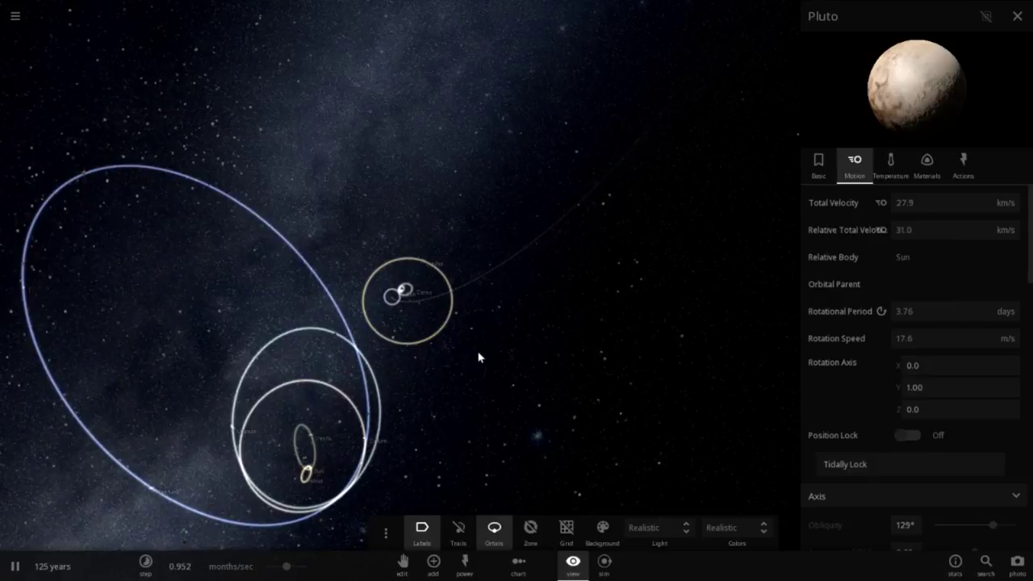
pyautogui.moveTo(465, 242); pyautogui.dragTo(472, 393)
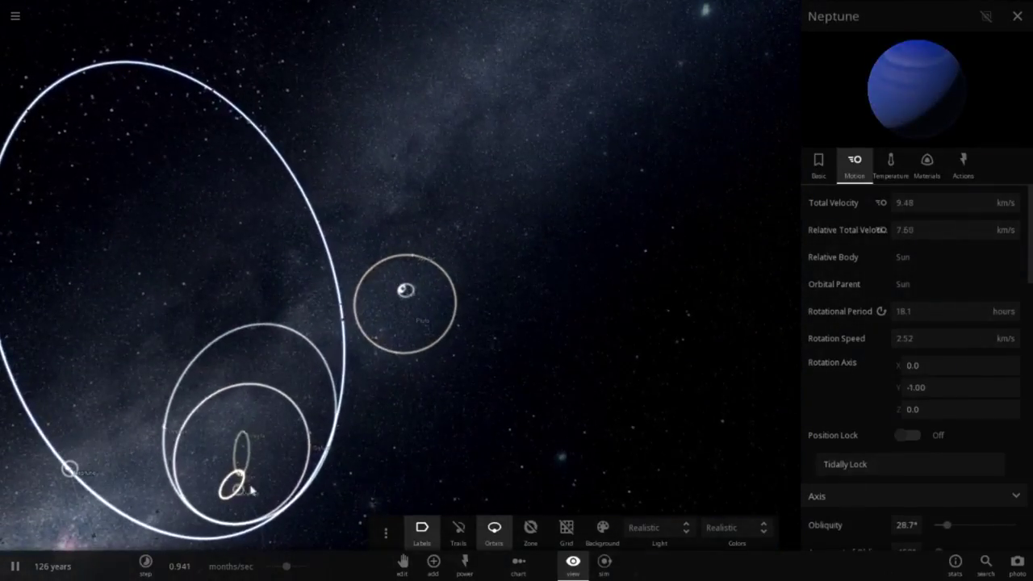
pyautogui.click(243, 436)
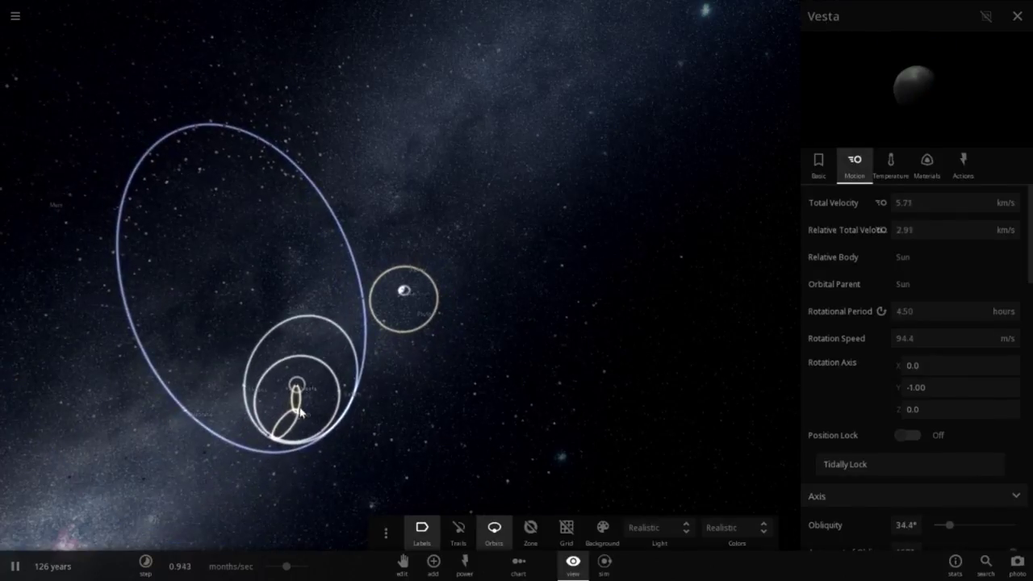
pyautogui.click(339, 391)
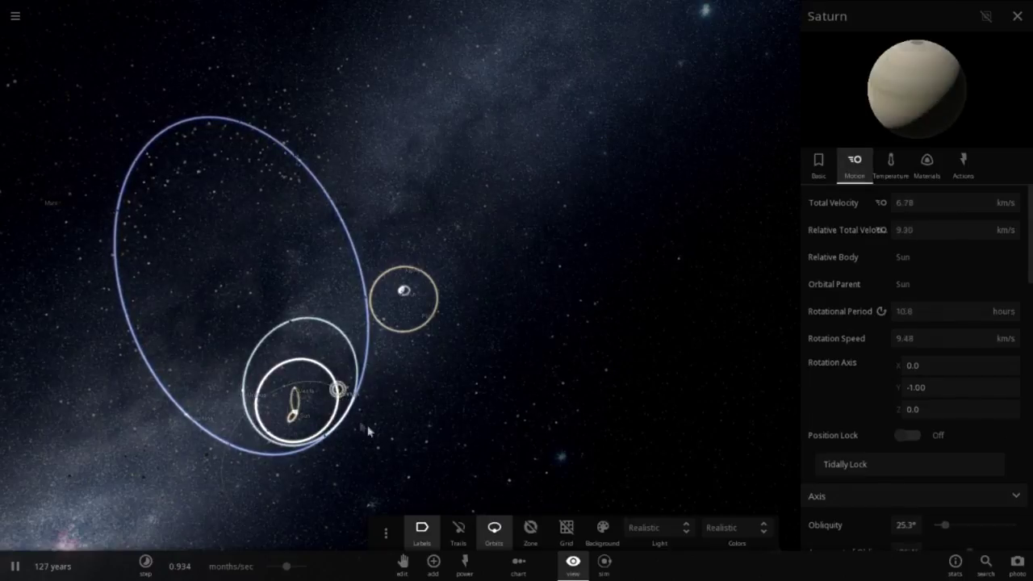
# Center the view on Saturn and examine the planet up close from different angles.
pyautogui.moveTo(426, 436); pyautogui.dragTo(192, 350)
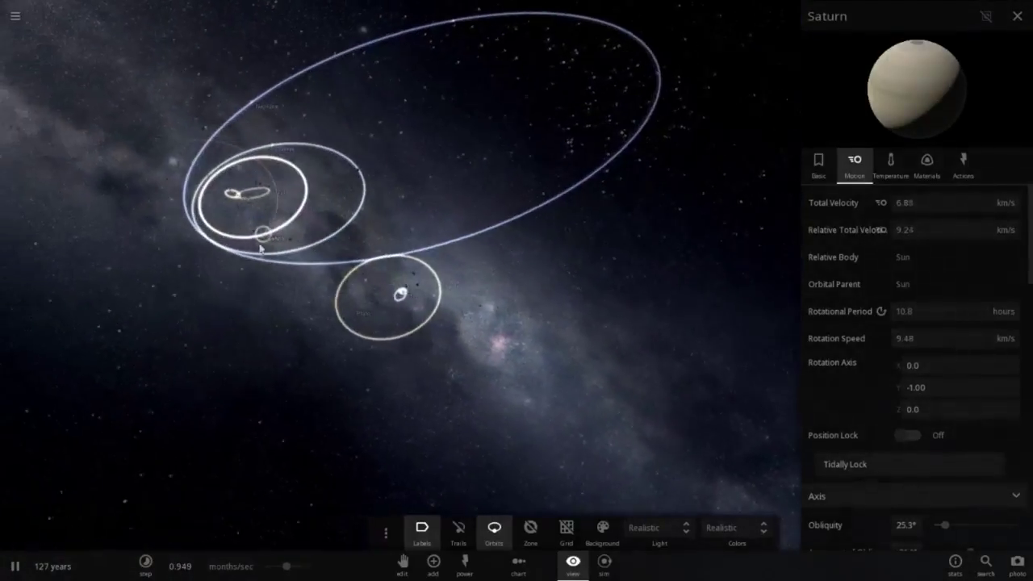
pyautogui.doubleClick(258, 235)
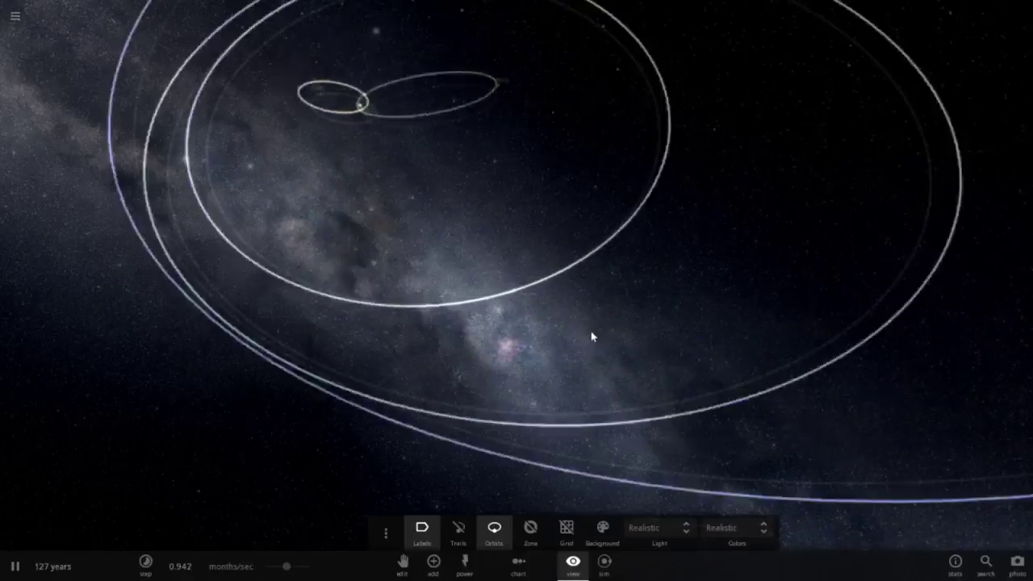
pyautogui.scroll(3, 591, 337)
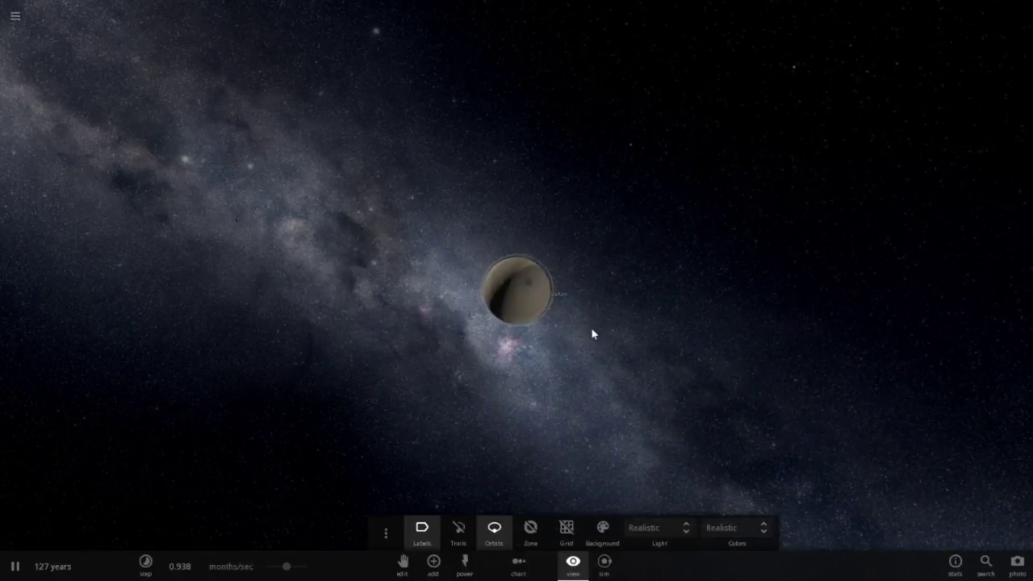
pyautogui.moveTo(592, 334); pyautogui.dragTo(747, 379)
pyautogui.scroll(-3, 734, 376)
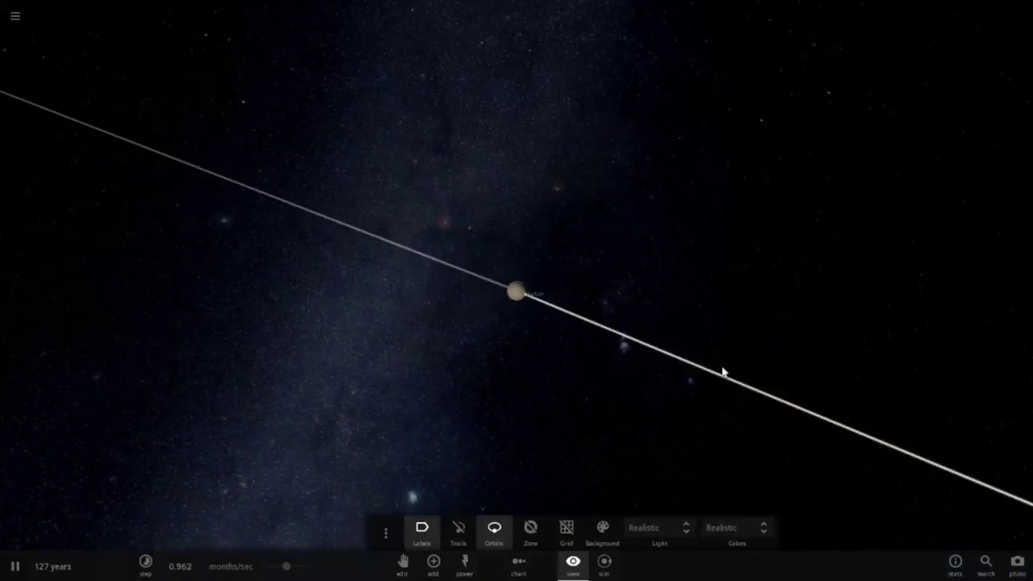
# Examine the orbits of Saturn, Uranus, Neptune, Venus and Vesta together with the neighbouring Sun's system.
pyautogui.scroll(-10, 711, 374)
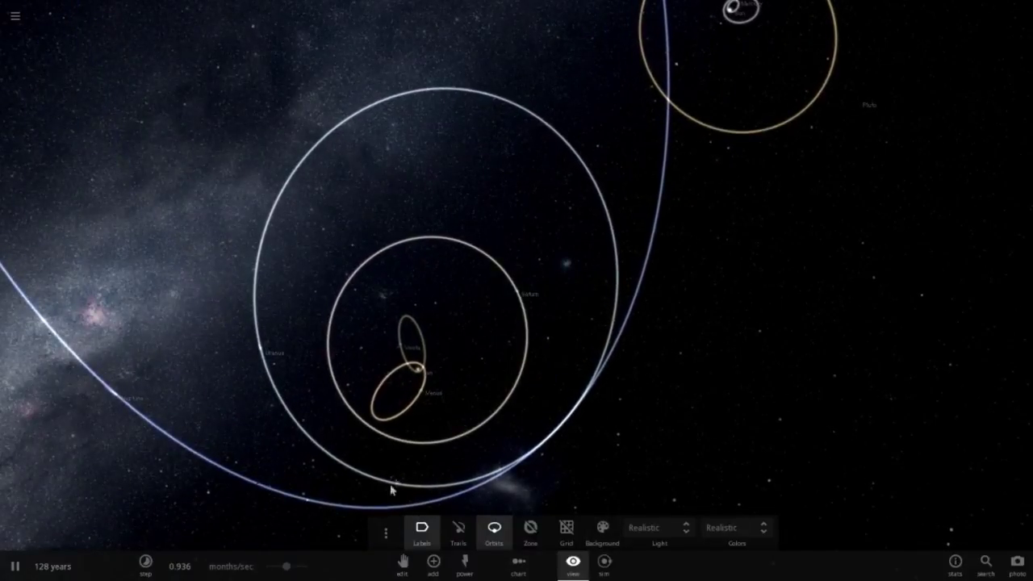
pyautogui.scroll(-2, 660, 321)
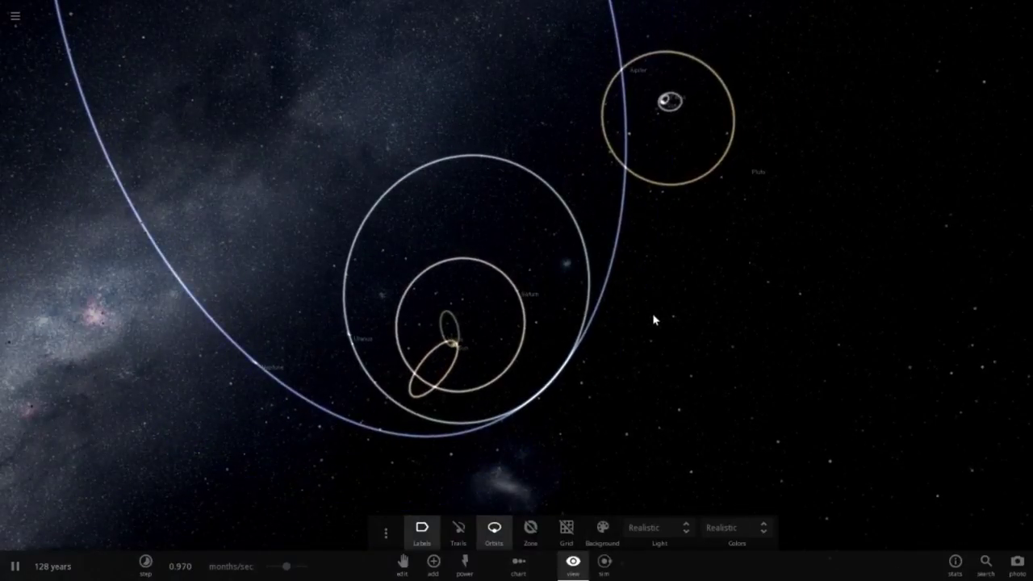
pyautogui.scroll(-2, 654, 318)
pyautogui.moveTo(661, 342); pyautogui.dragTo(694, 202)
pyautogui.scroll(-3, 615, 200)
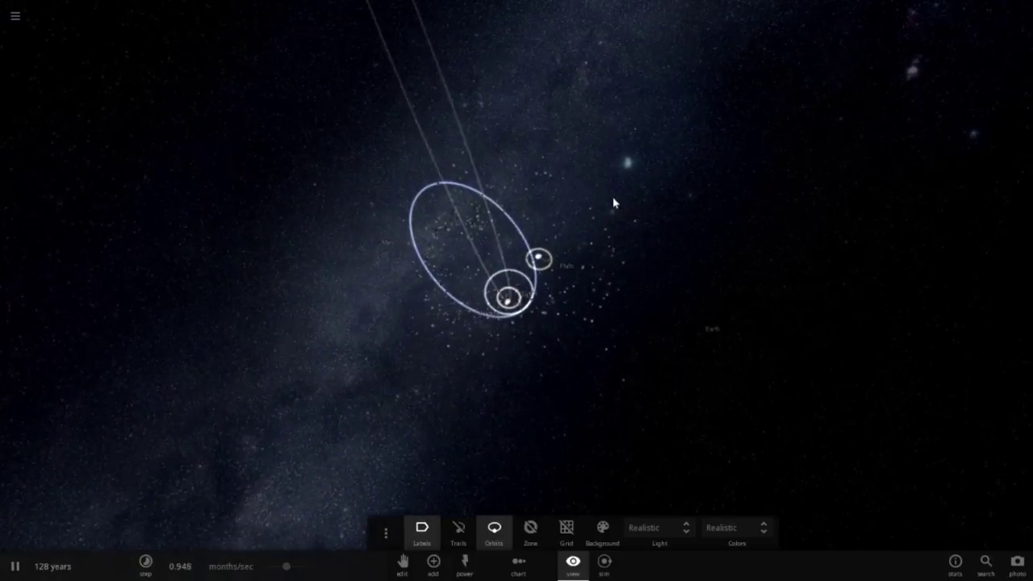
pyautogui.scroll(5, 613, 202)
pyautogui.scroll(-3, 613, 204)
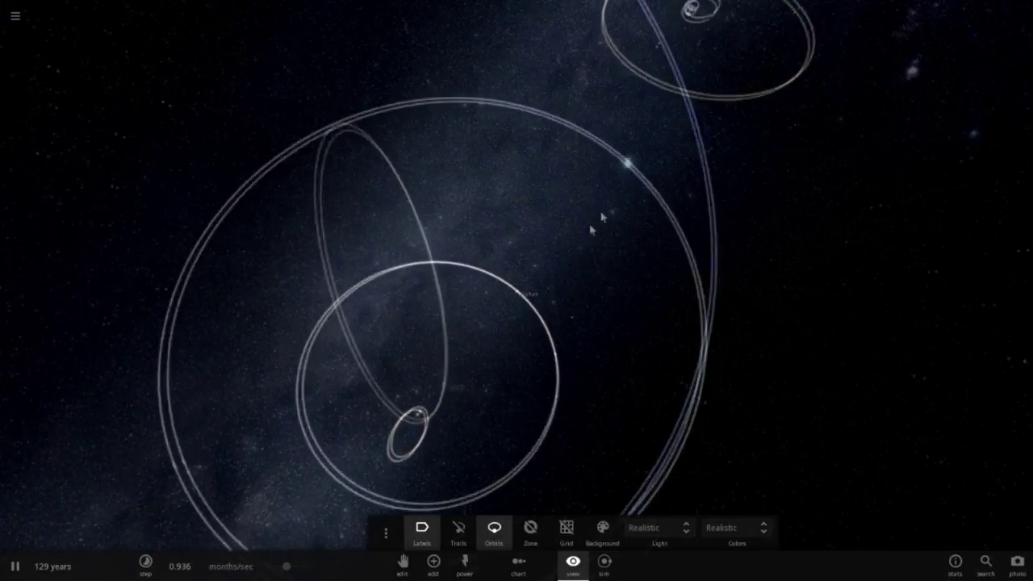
# Select Vesta and examine its elongated orbit crossing Saturn's orbit.
pyautogui.click(453, 371)
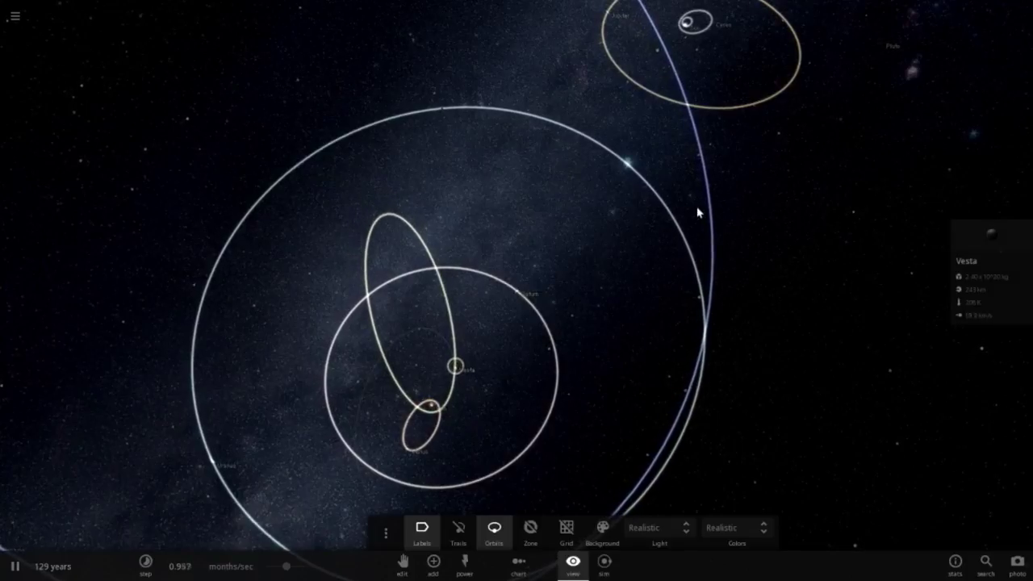
pyautogui.scroll(-3, 699, 212)
pyautogui.moveTo(696, 212)
pyautogui.mouseDown()
pyautogui.moveTo(682, 196)
pyautogui.moveTo(703, 209)
pyautogui.mouseUp()
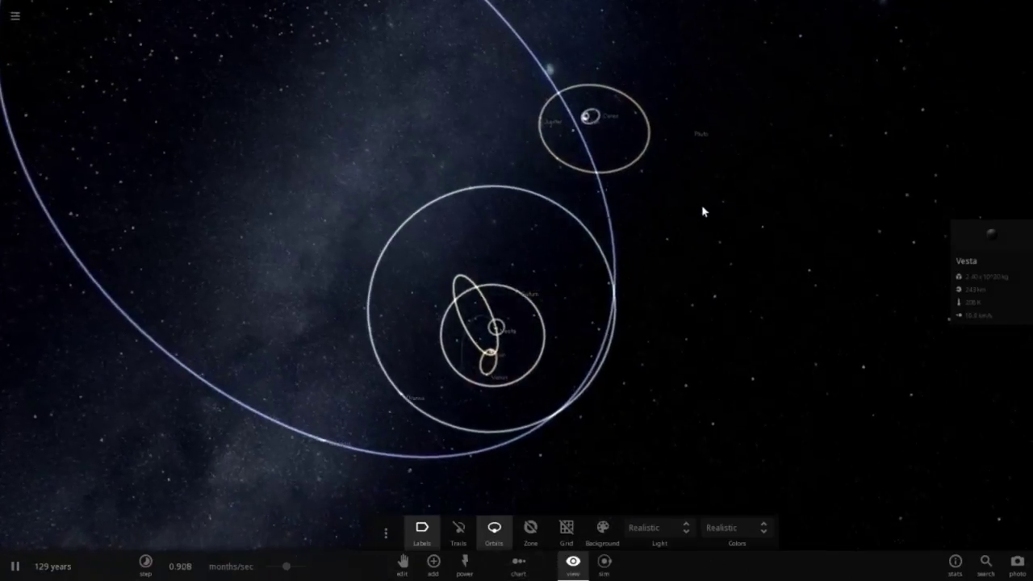
# Open Earth's properties and check its climate data.
pyautogui.scroll(-3, 696, 208)
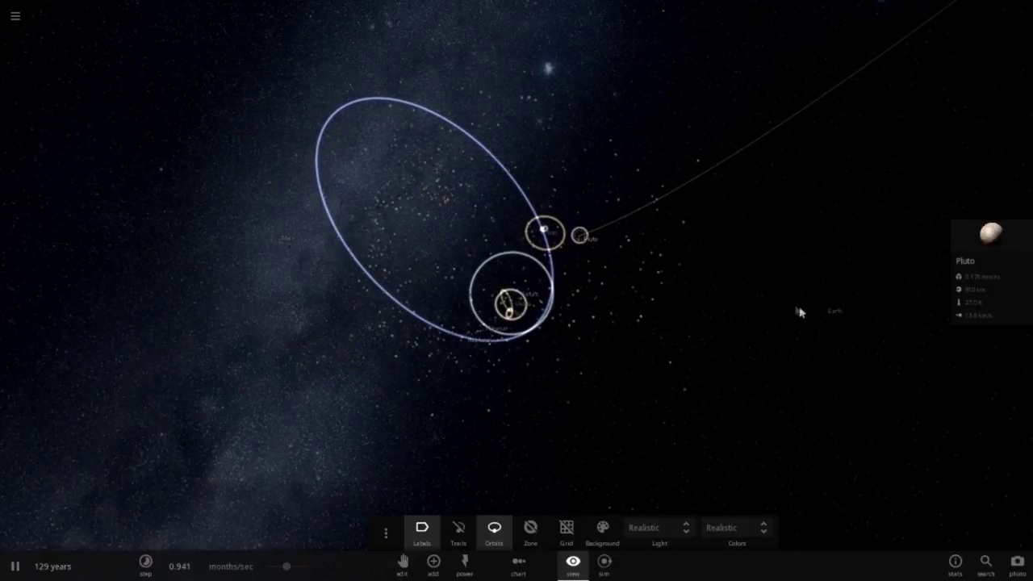
pyautogui.click(986, 250)
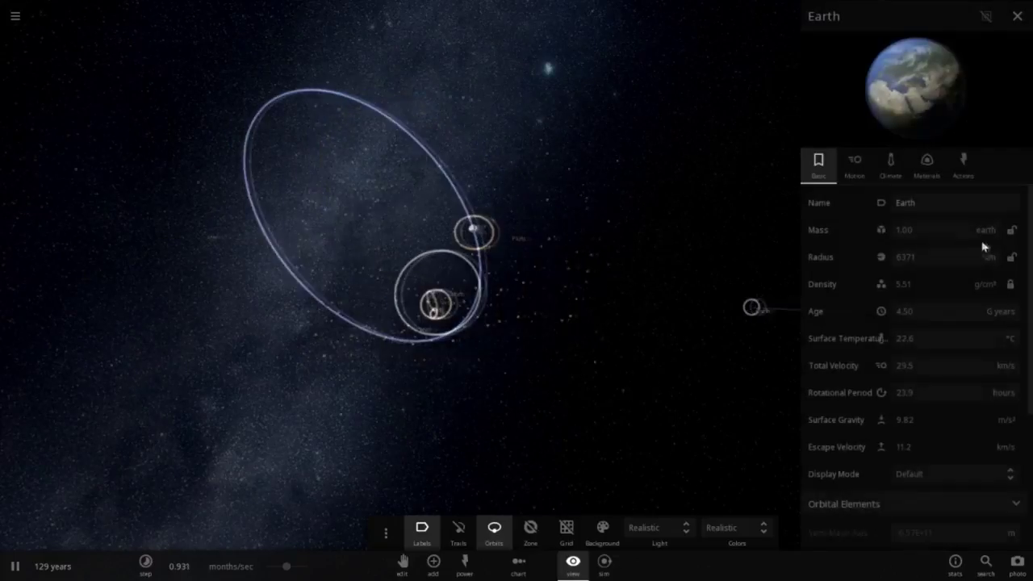
pyautogui.click(889, 162)
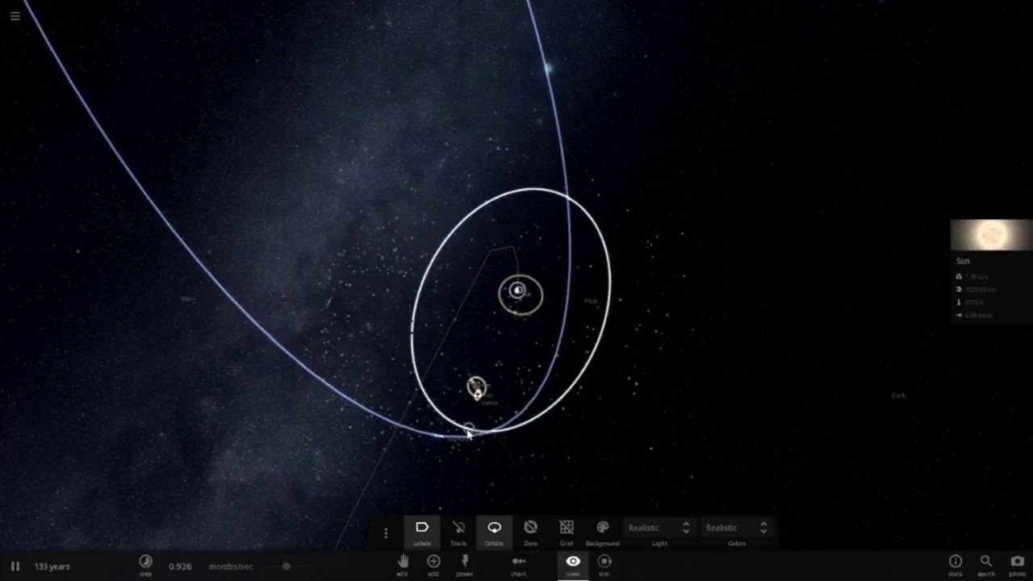
# Select Neptune and examine its path relative to the two Suns.
pyautogui.click(468, 433)
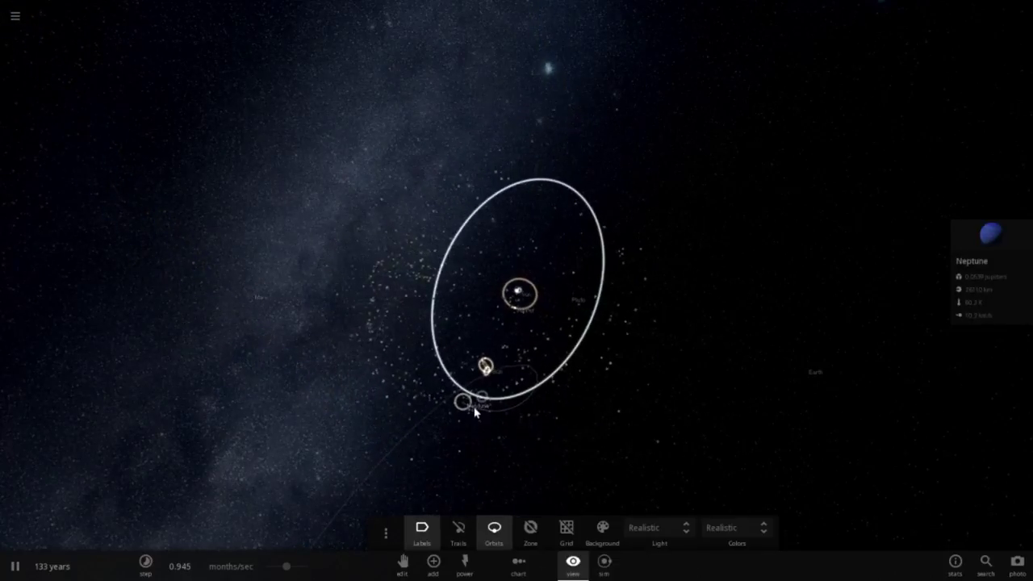
pyautogui.scroll(2, 575, 359)
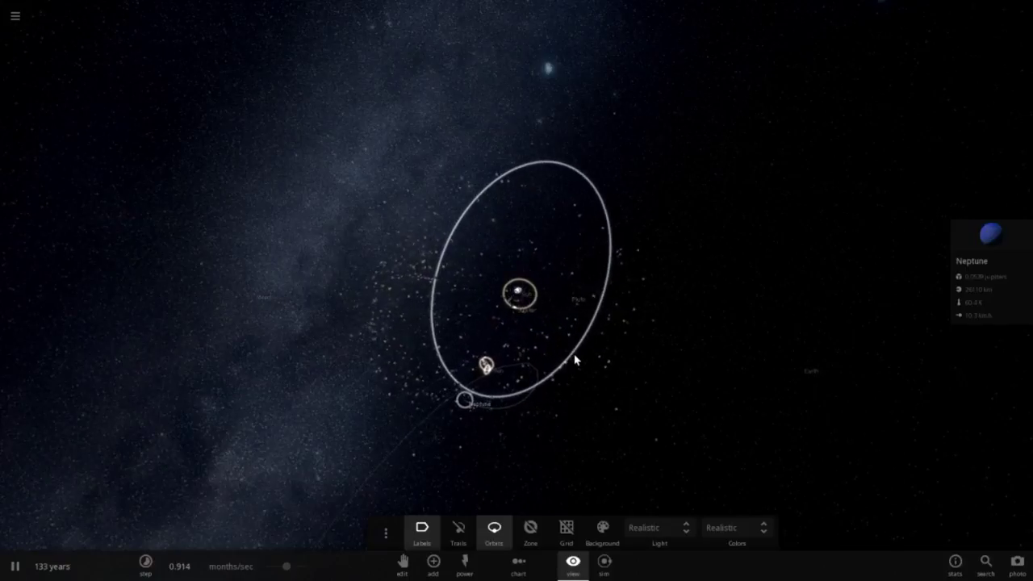
# Turn on trails and hide the orbit lines to examine the recent paths of the planets around both Suns.
pyautogui.scroll(3, 575, 359)
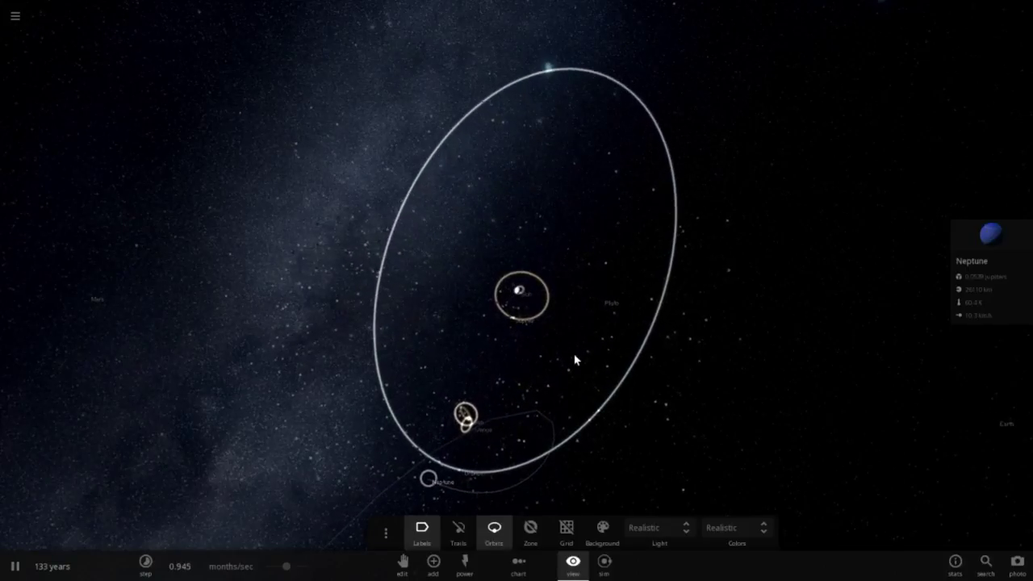
pyautogui.scroll(3, 575, 359)
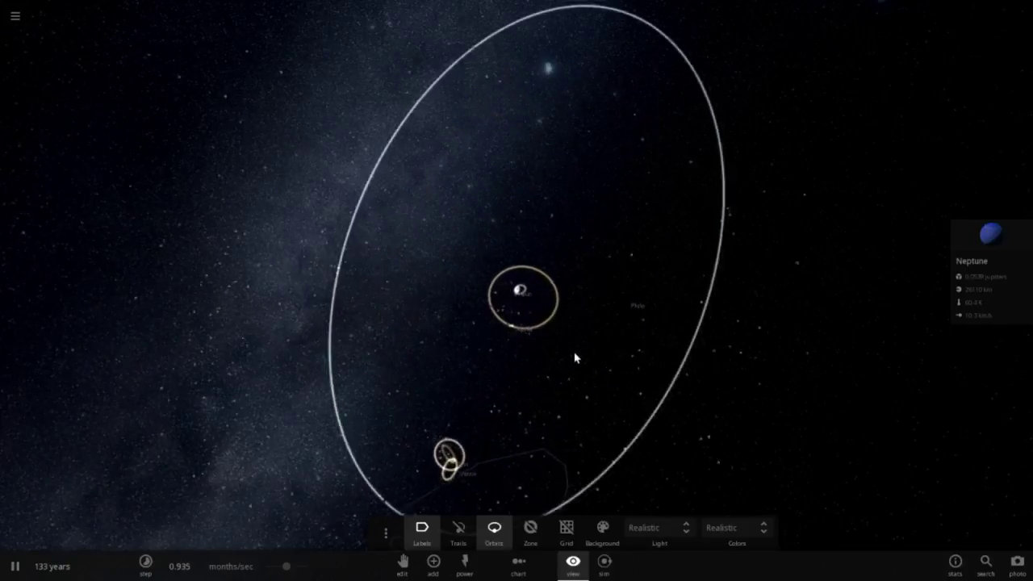
pyautogui.scroll(-2, 559, 369)
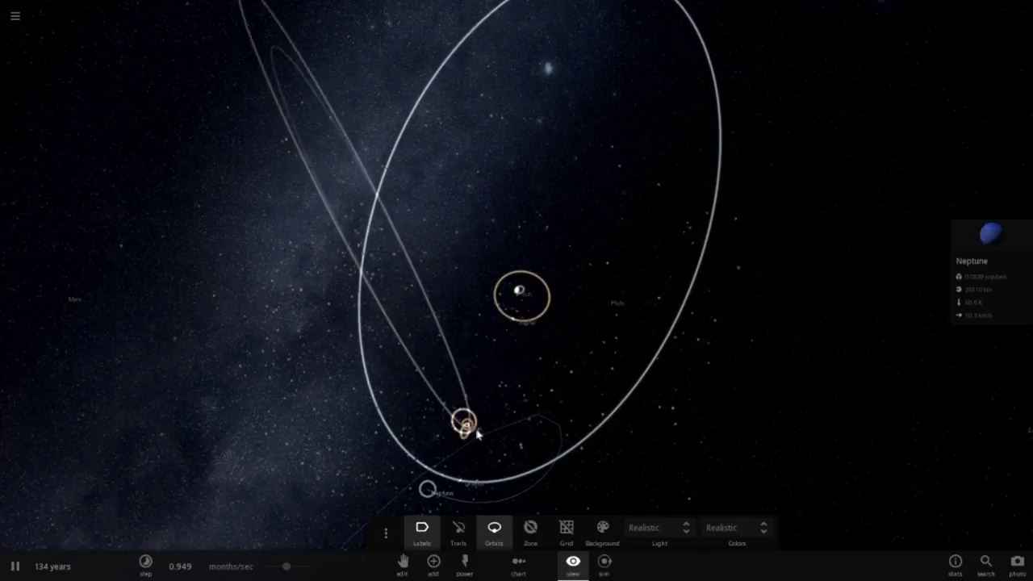
pyautogui.moveTo(522, 414); pyautogui.dragTo(593, 489)
pyautogui.click(458, 529)
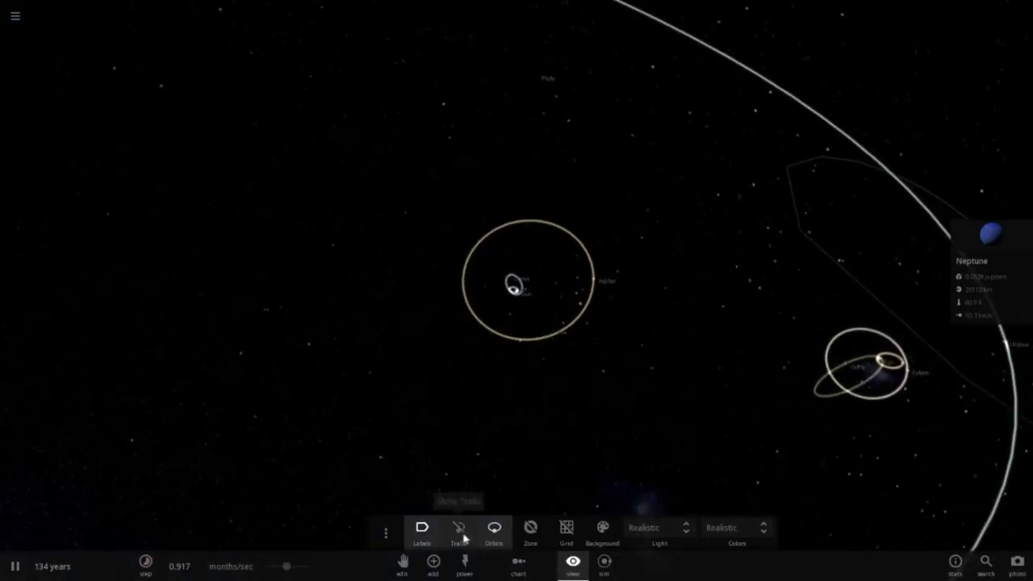
pyautogui.click(494, 528)
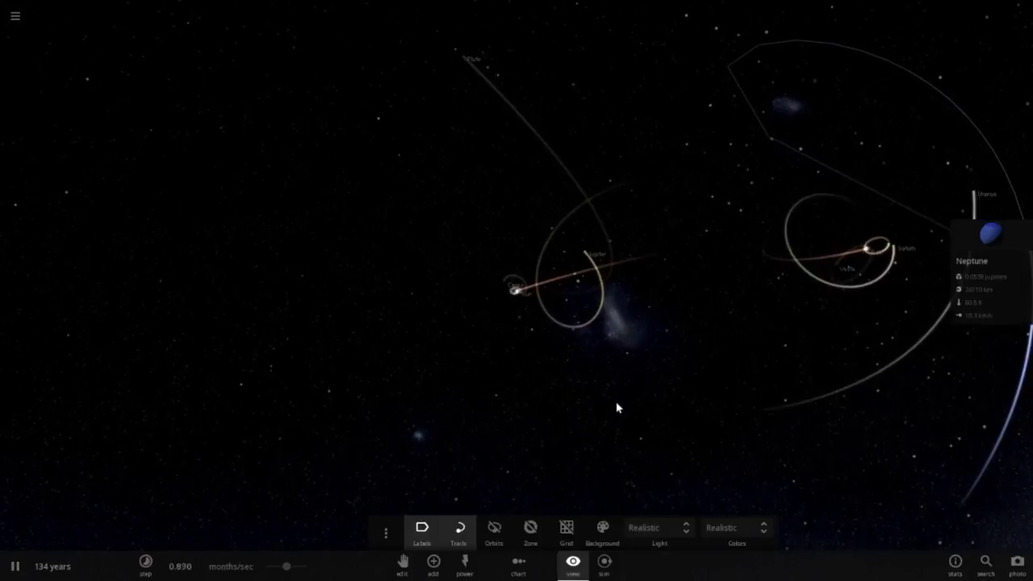
pyautogui.scroll(-3, 616, 404)
pyautogui.moveTo(548, 409); pyautogui.dragTo(788, 215)
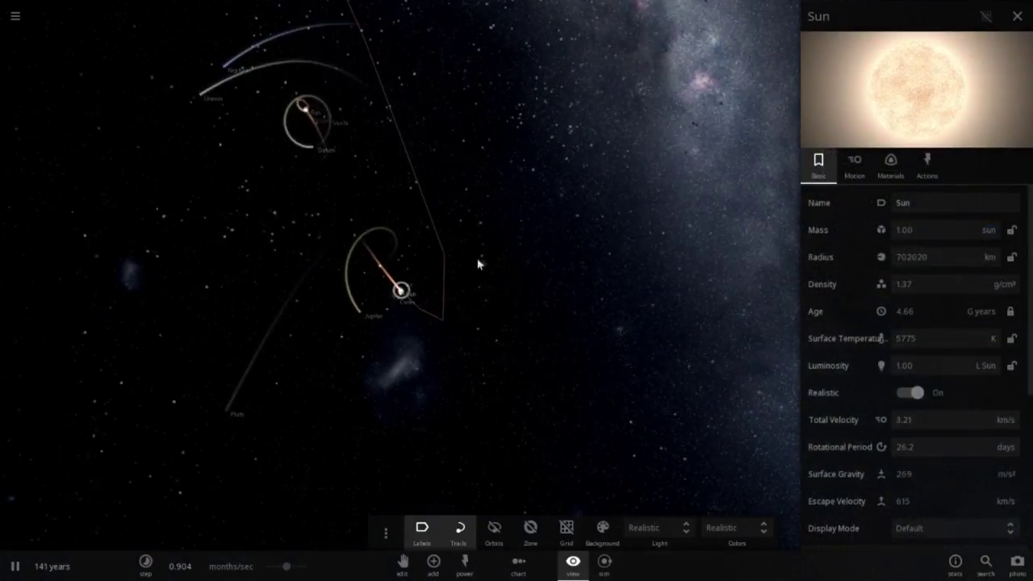
# Turn trails off and orbit lines back on, and compare the two Suns' planetary systems from several angles.
pyautogui.click(459, 530)
pyautogui.click(494, 529)
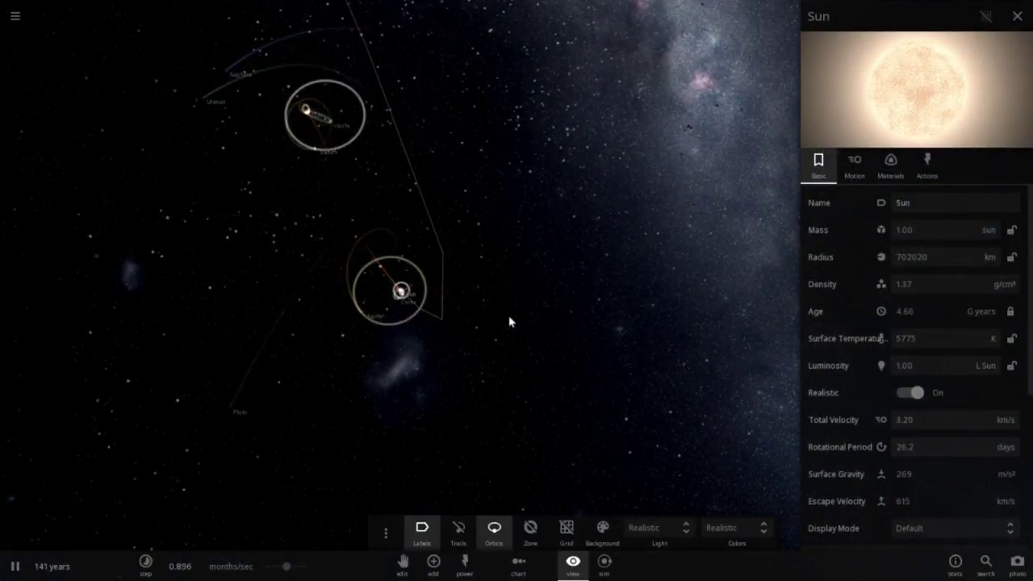
pyautogui.moveTo(514, 397); pyautogui.dragTo(513, 387)
pyautogui.scroll(4, 514, 385)
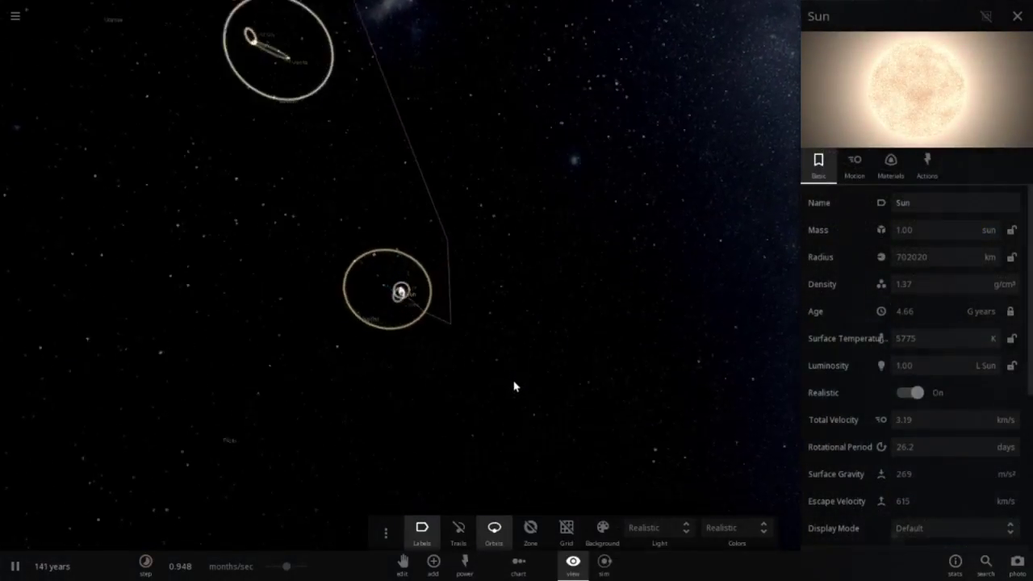
pyautogui.scroll(-1, 514, 385)
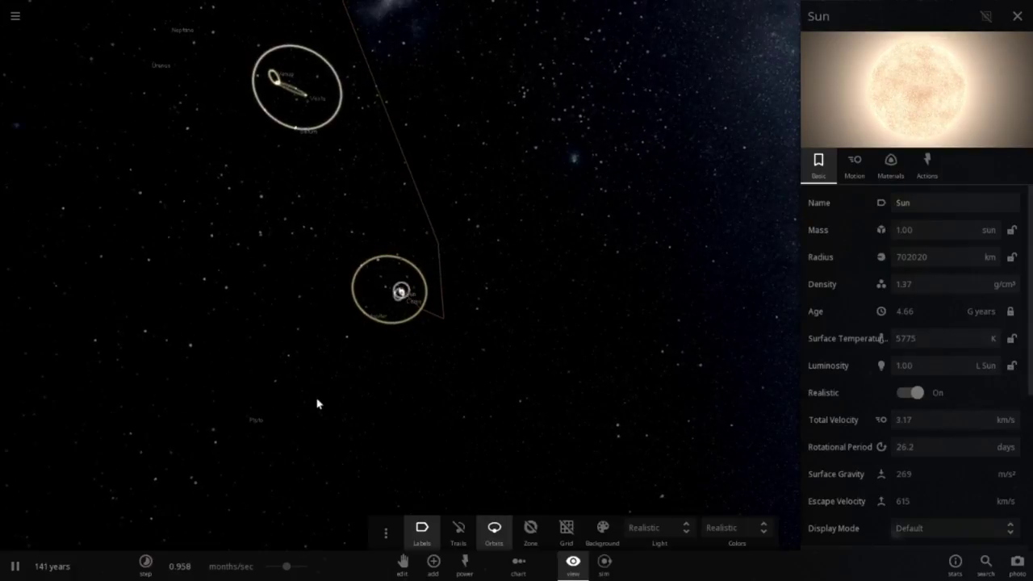
pyautogui.moveTo(315, 404); pyautogui.dragTo(575, 284)
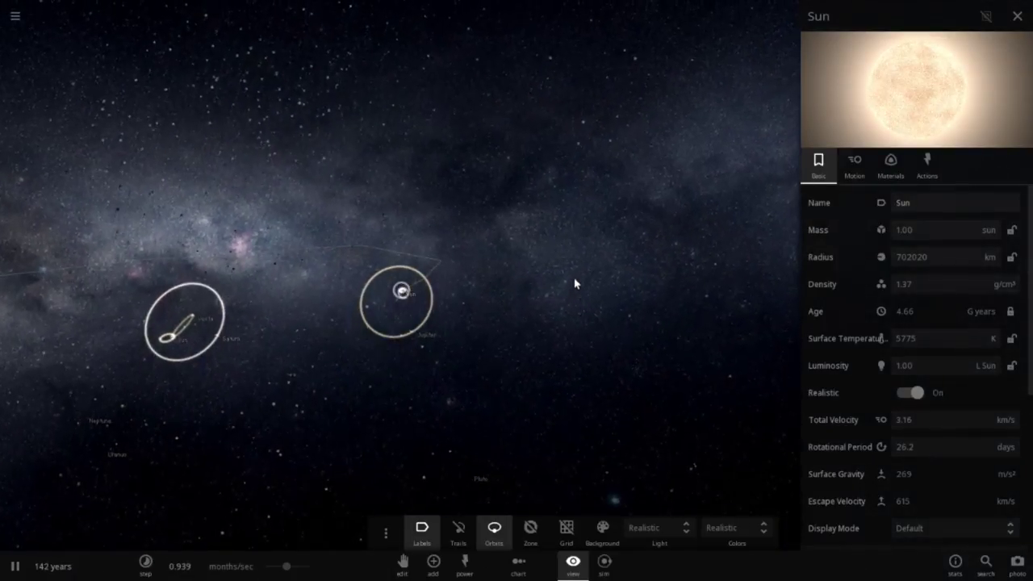
pyautogui.moveTo(355, 388); pyautogui.dragTo(452, 363)
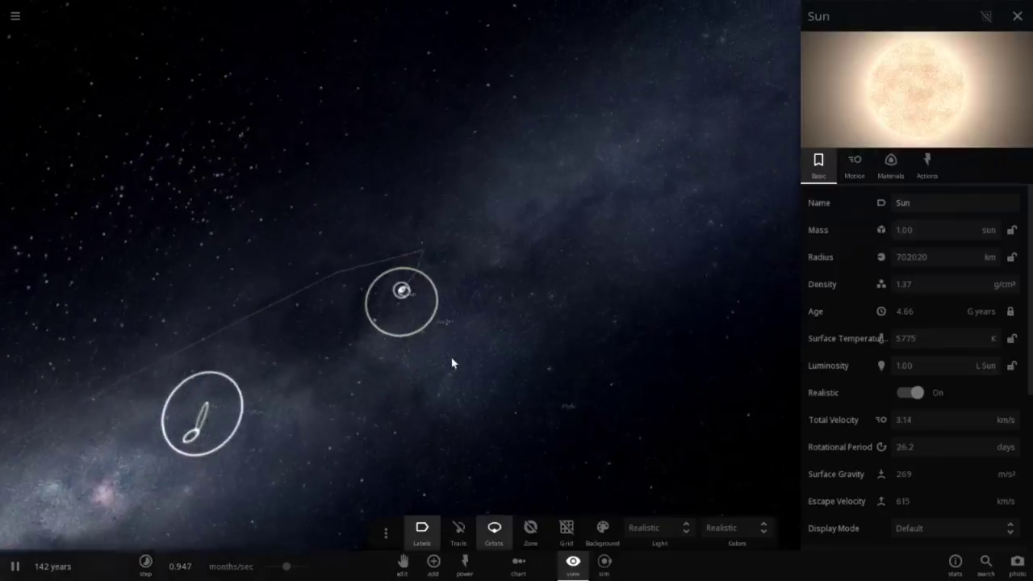